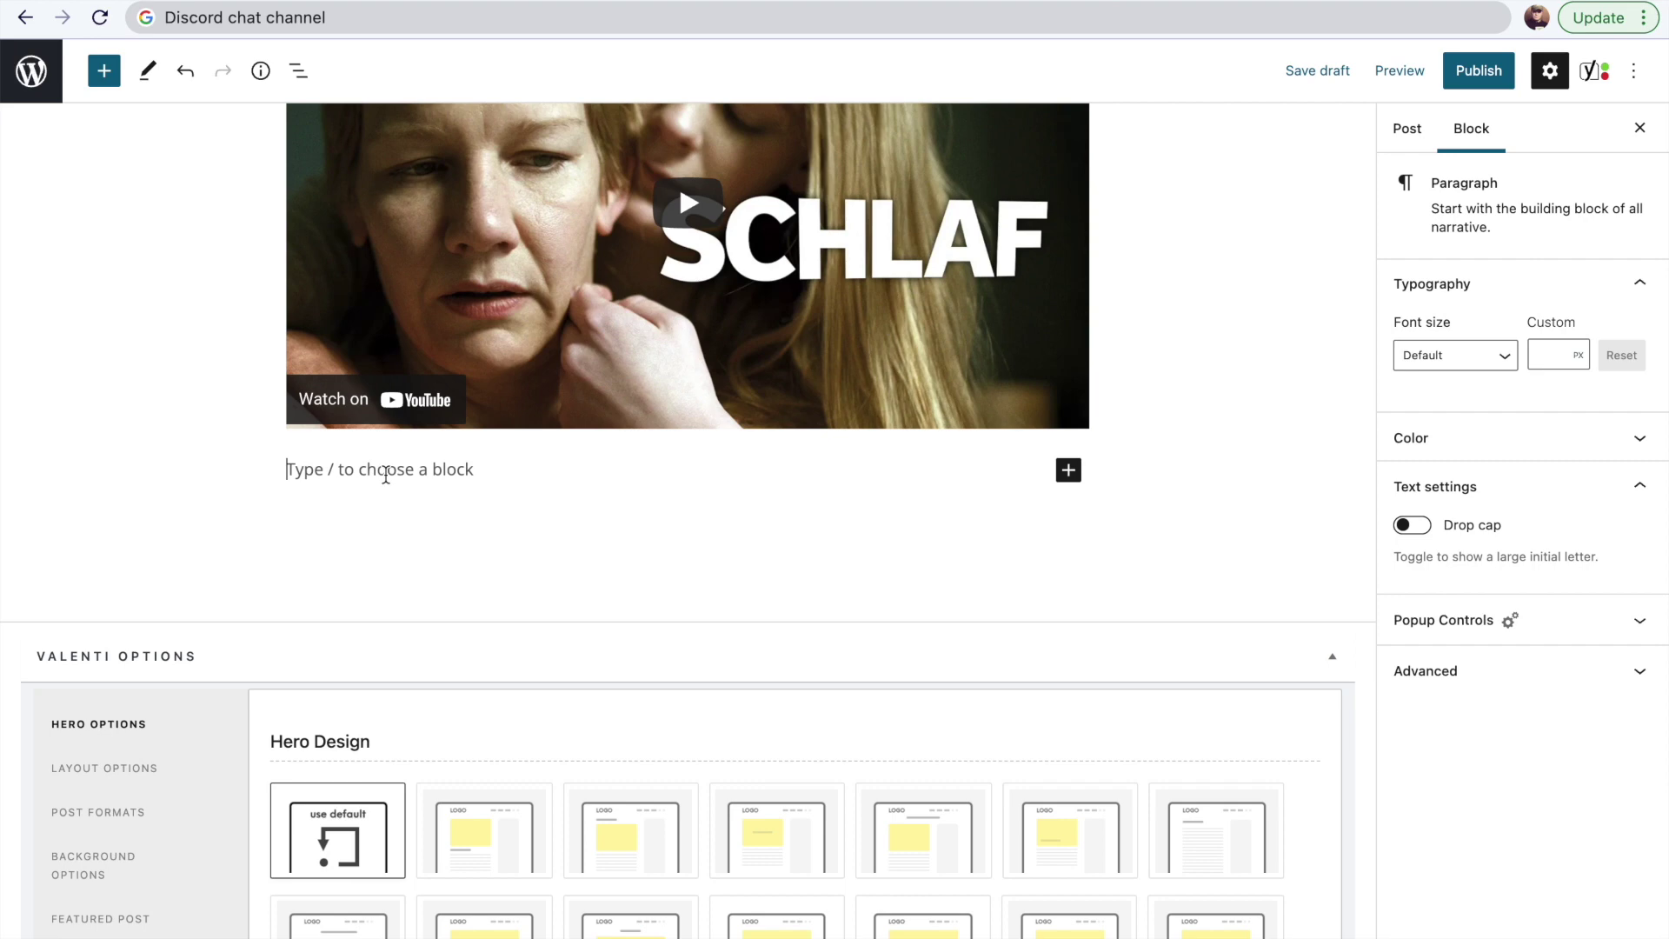
Add the heading "Quick Sleep Movie Overview" and write an introduction promising a speedrun of Sleep's plot followed by a deeper attempt to understand it.
key("Return")
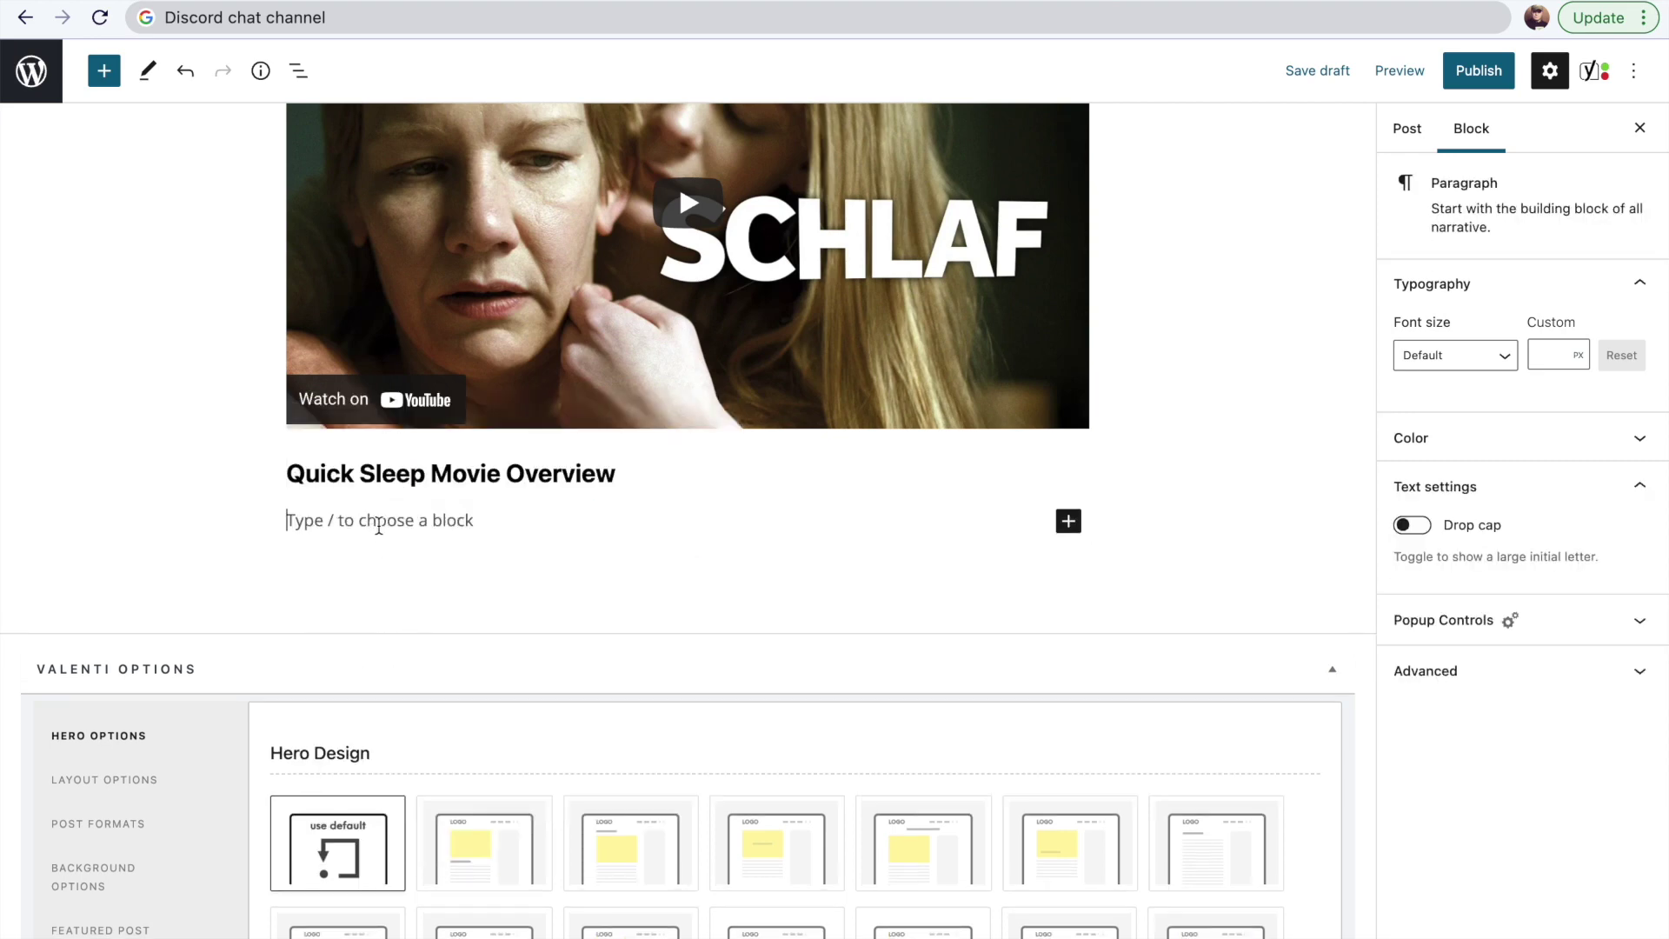
type("We are going to speedrun the movie Sleep - we'll just ta")
type("lk through the skeleton of the movie, literally the basic details of literally what happens moment by moment. T")
type("hen, afterwards, we'll dive deeper as we try and ")
type("explain it... try and undersstand what")
left_click(579, 522)
type("s")
key("BackSpace")
key("End")
Finish the introduction with "the heck is going on here. Alright?" and begin a new paragraph.
type("the heck is going on here. Alright")
key("super+Tab")
scroll(587, 315, "down", 10)
key("super+Tab")
type("?")
key("Return")
Paste the labelled cast photo below the introduction and write the opening paragraph about airline stewardess Marlene's troubles and her worried daughter, Mona.
type("As the mo")
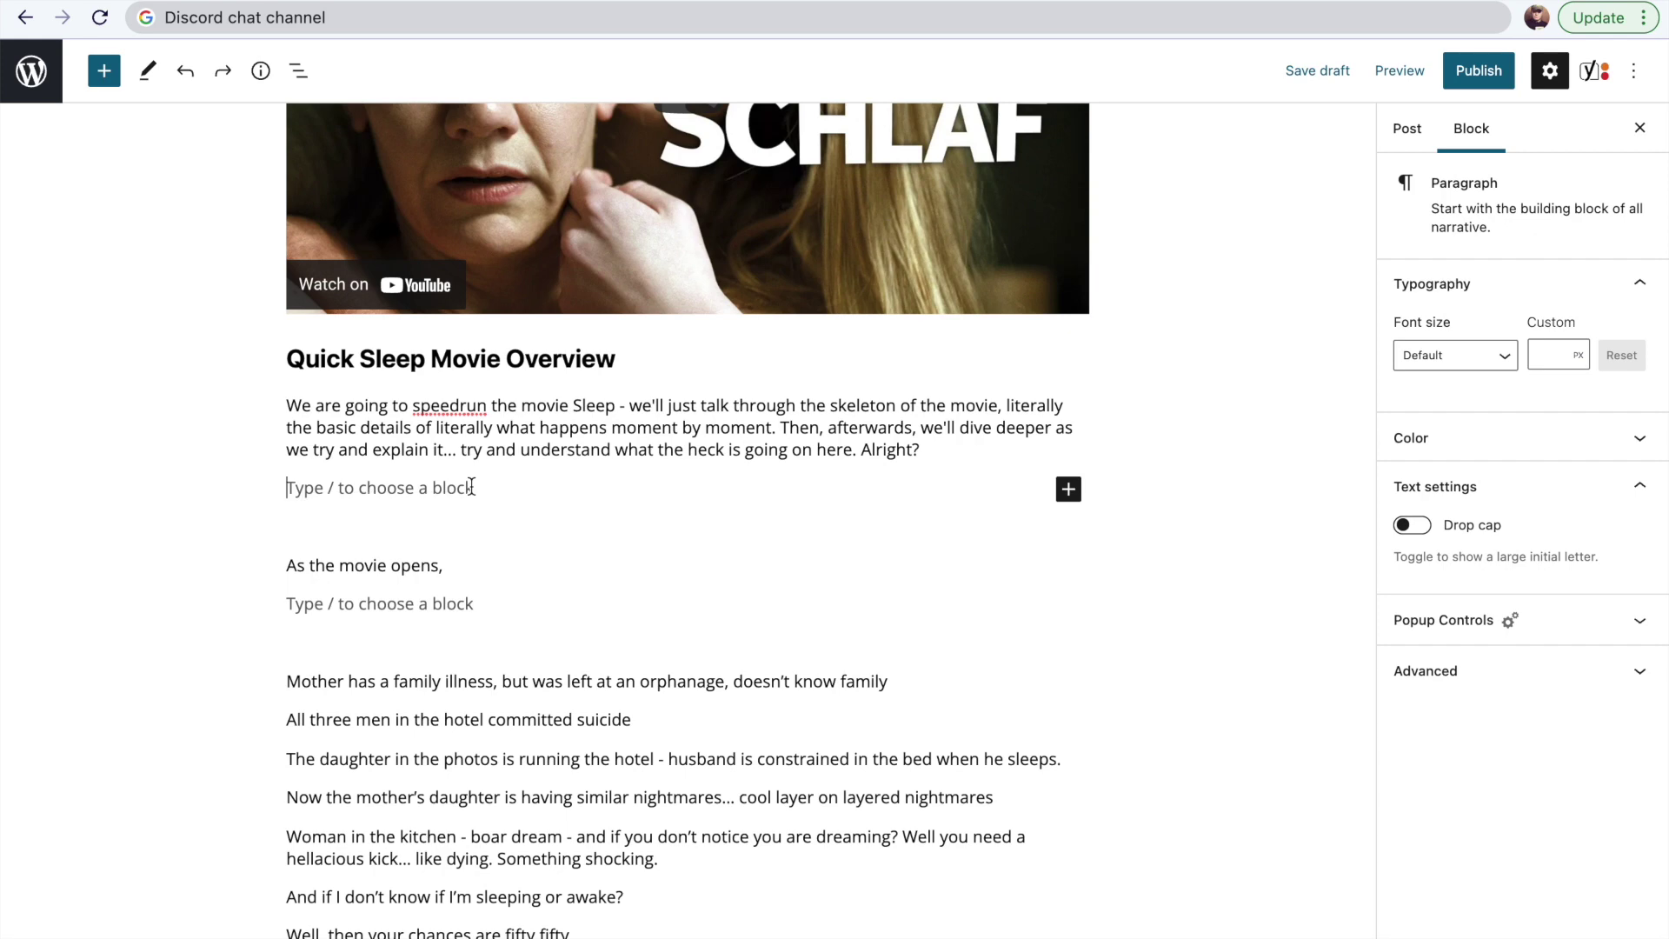
key("super+v")
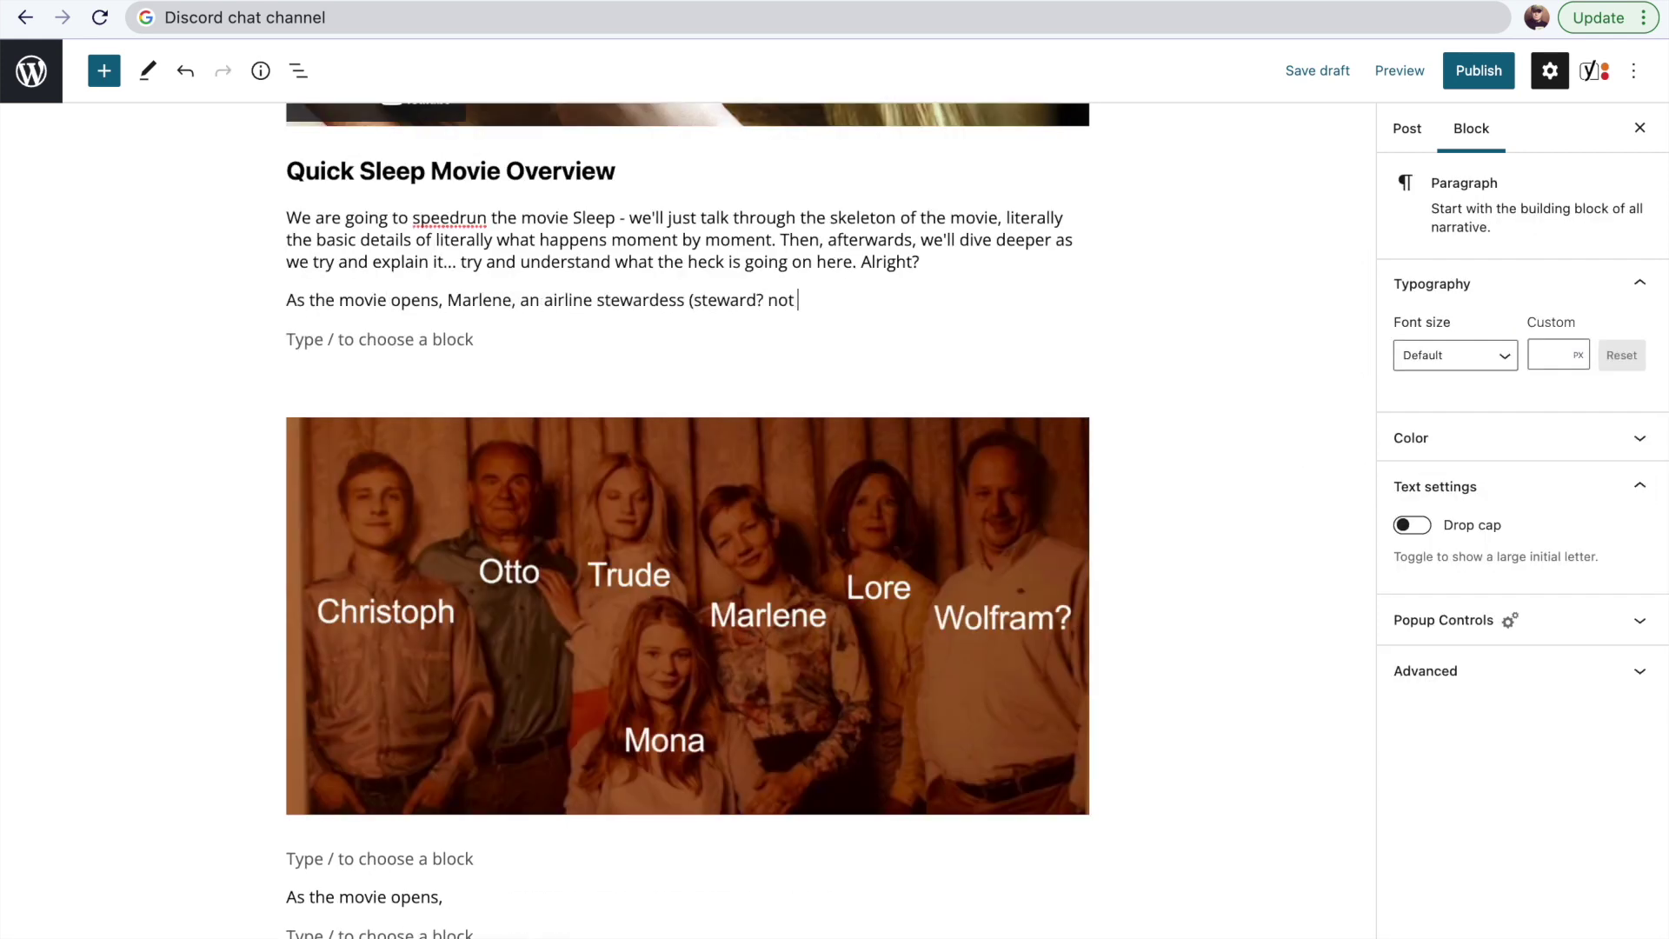
type("gender stewardess?? CY")
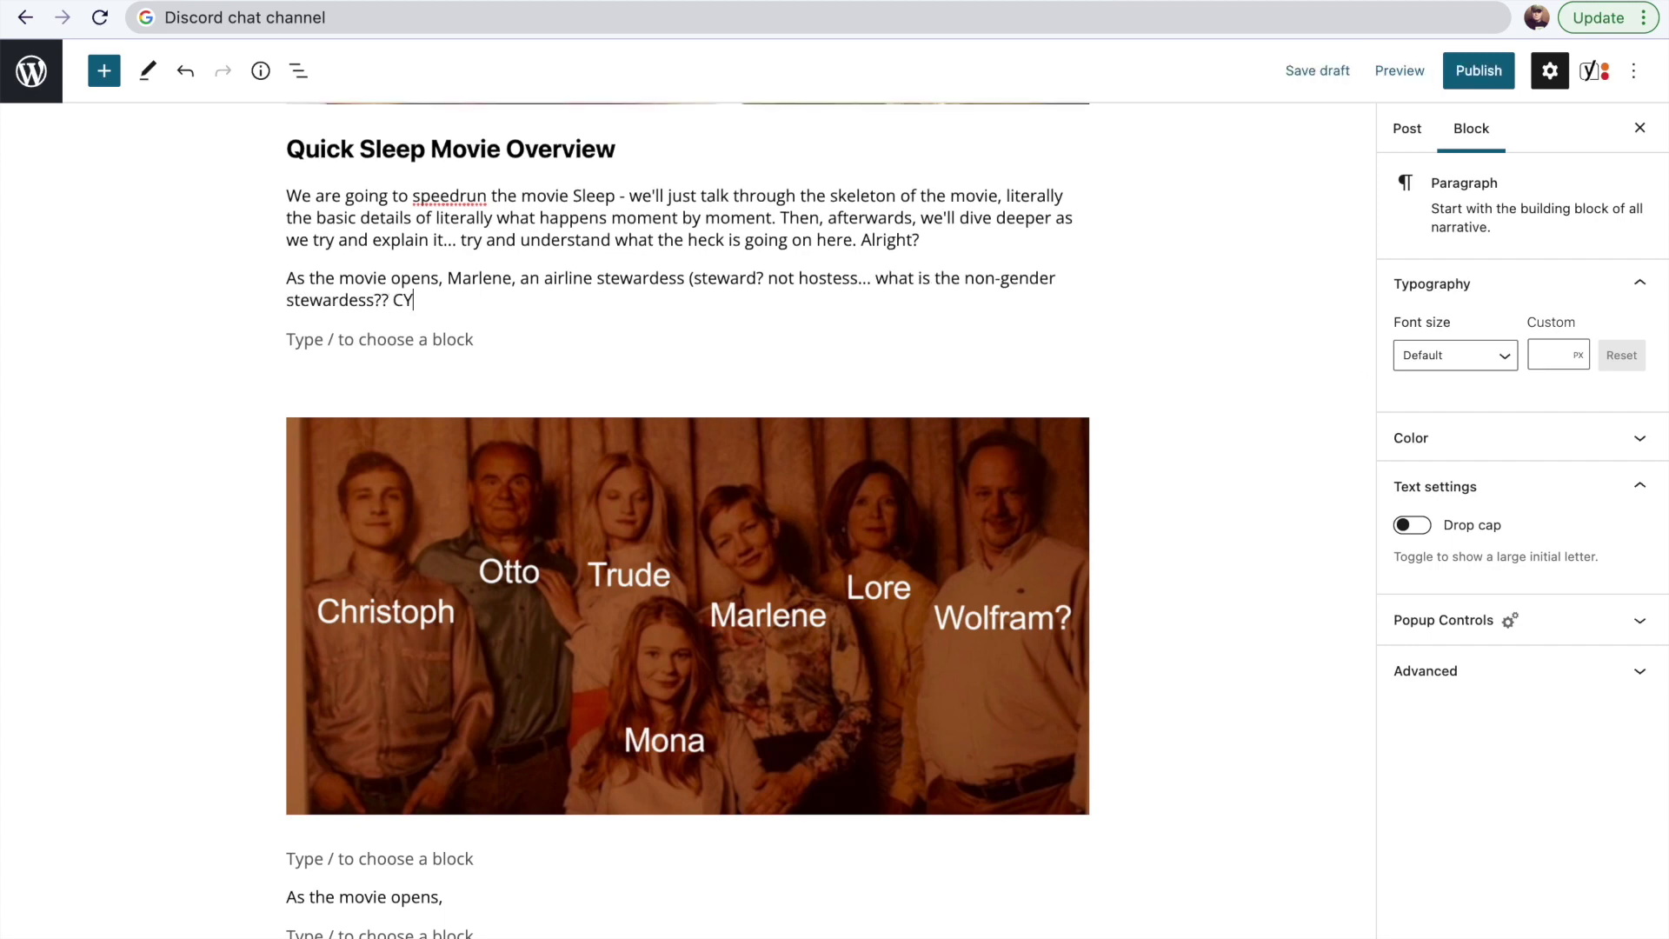
type(", help!) is obviously having troubles, and her daughter, Mona, is worried about her.")
Delete the spare empty paragraph above the cast photo and the leftover "As the movie opens," text and blank lines below it.
left_click(426, 379)
key("BackSpace")
scroll(426, 754, "down", 2)
left_click_drag(426, 770, 418, 696)
key("BackSpace")
left_click(402, 732)
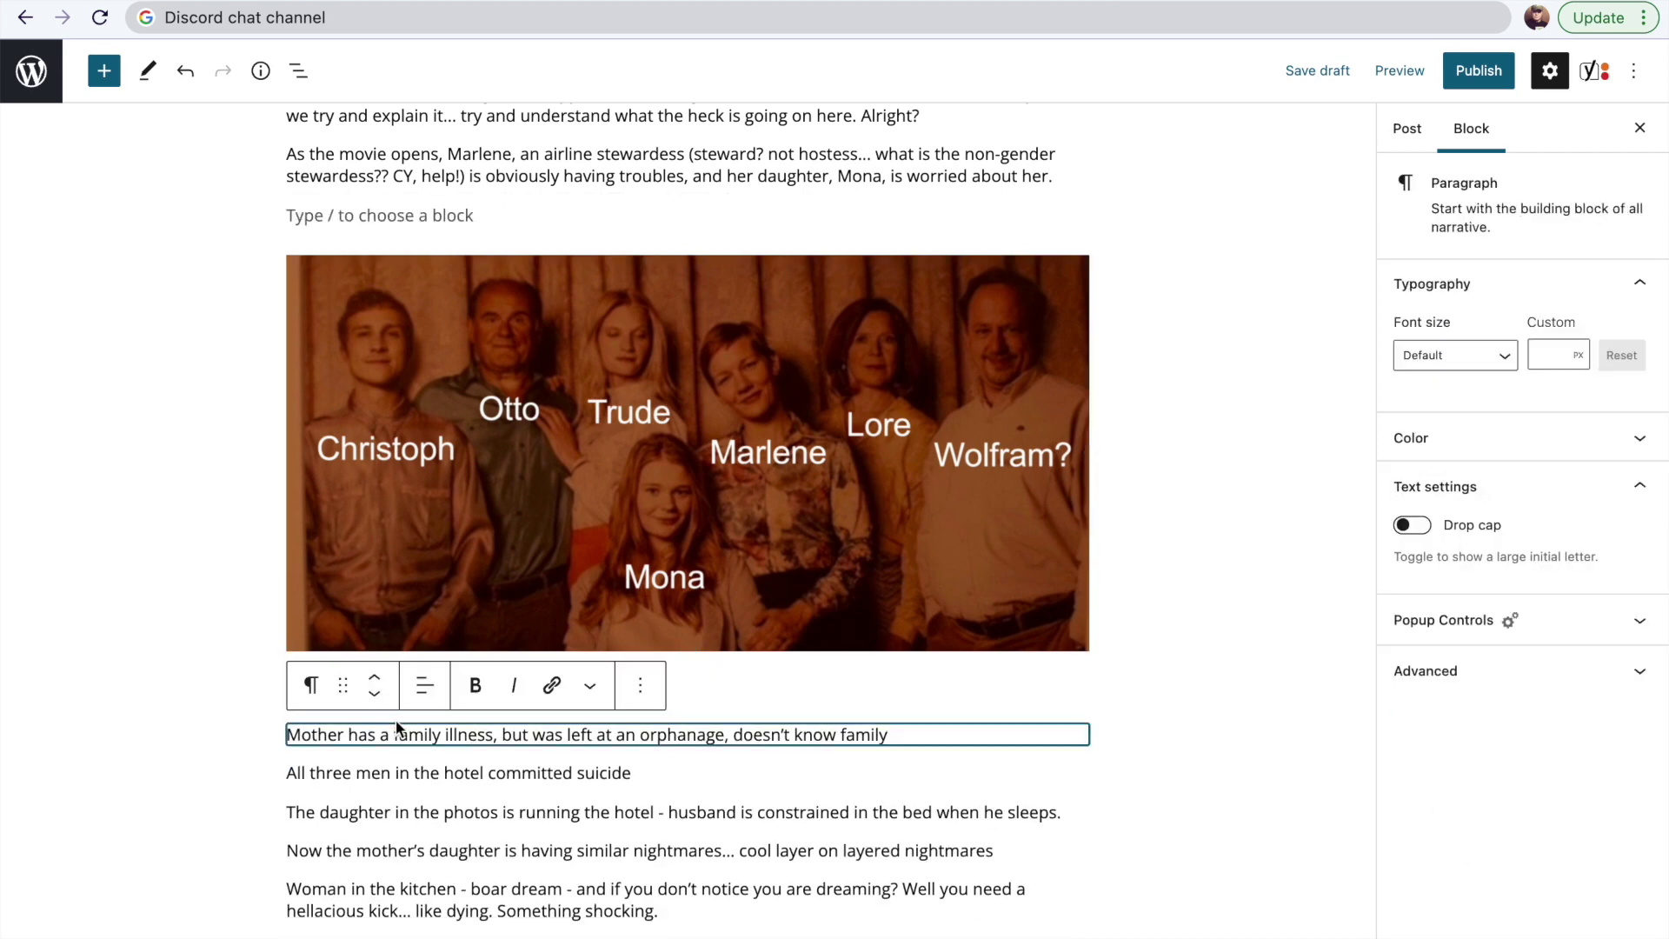
Extend the opening paragraph with Marlene's orphanage background, her unknown family, and her nightmares about a very specific hotel.
scroll(809, 641, "up", 1)
left_click(1062, 249)
type("Marlene had been dropped off at an or")
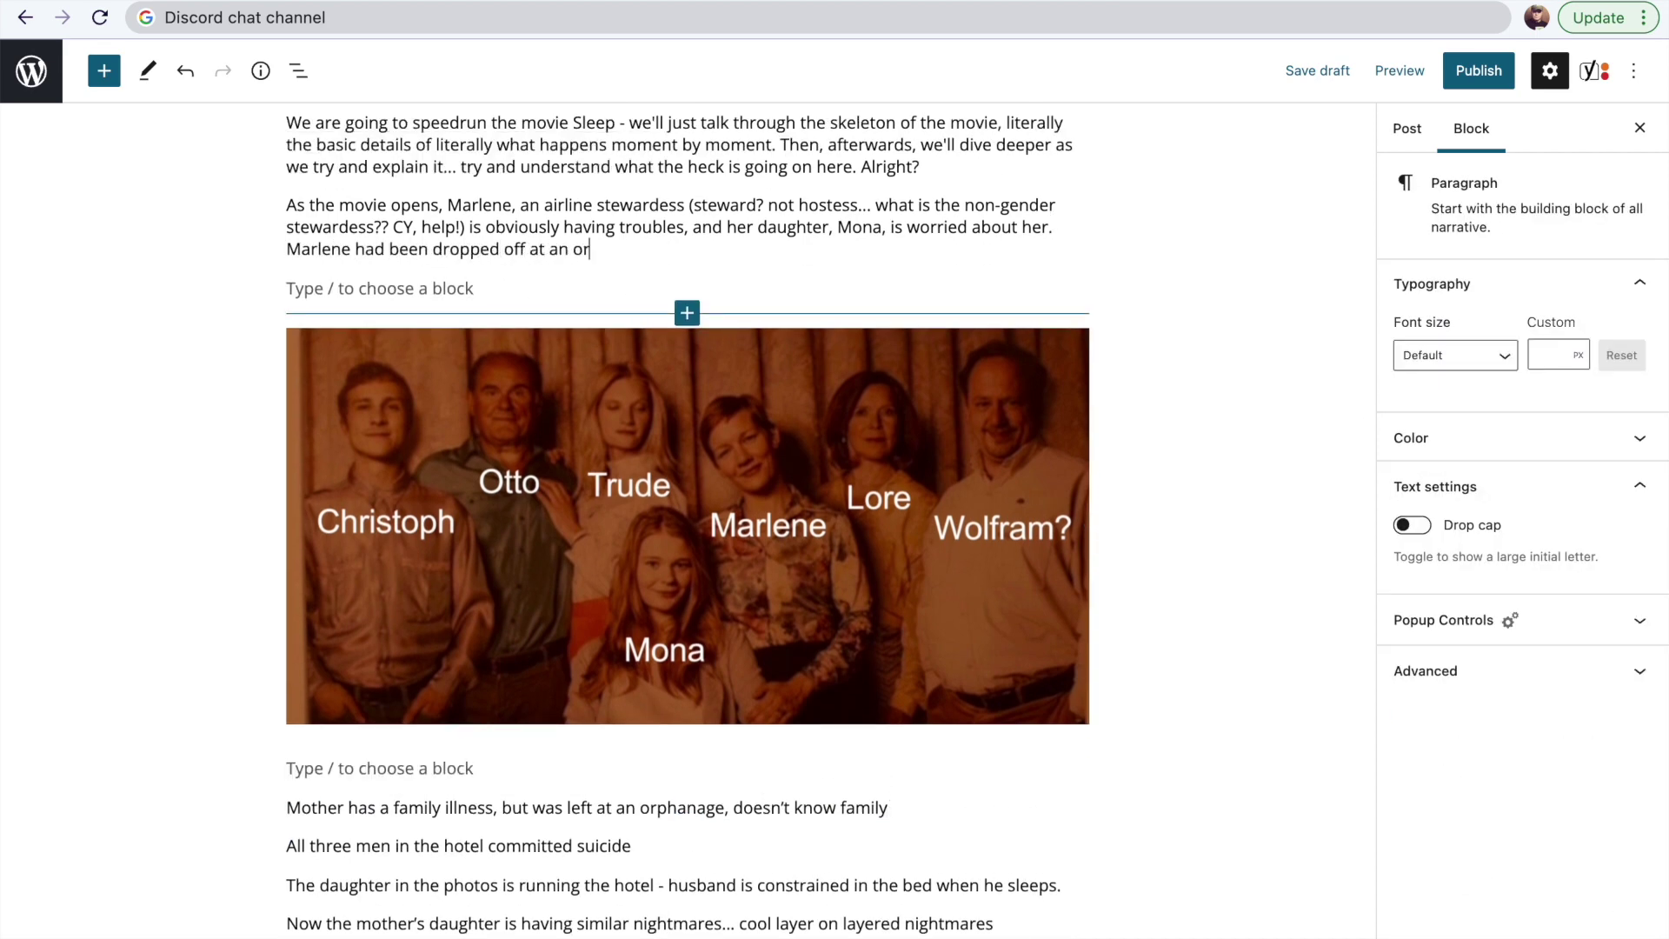
type("phanage, she doesn't know her family, doesn't know her lineage. But her nightmares are filled with visions of a very specific hotel looking location. She's been psychically connected to this place of terror... but why? For what purpose. S")
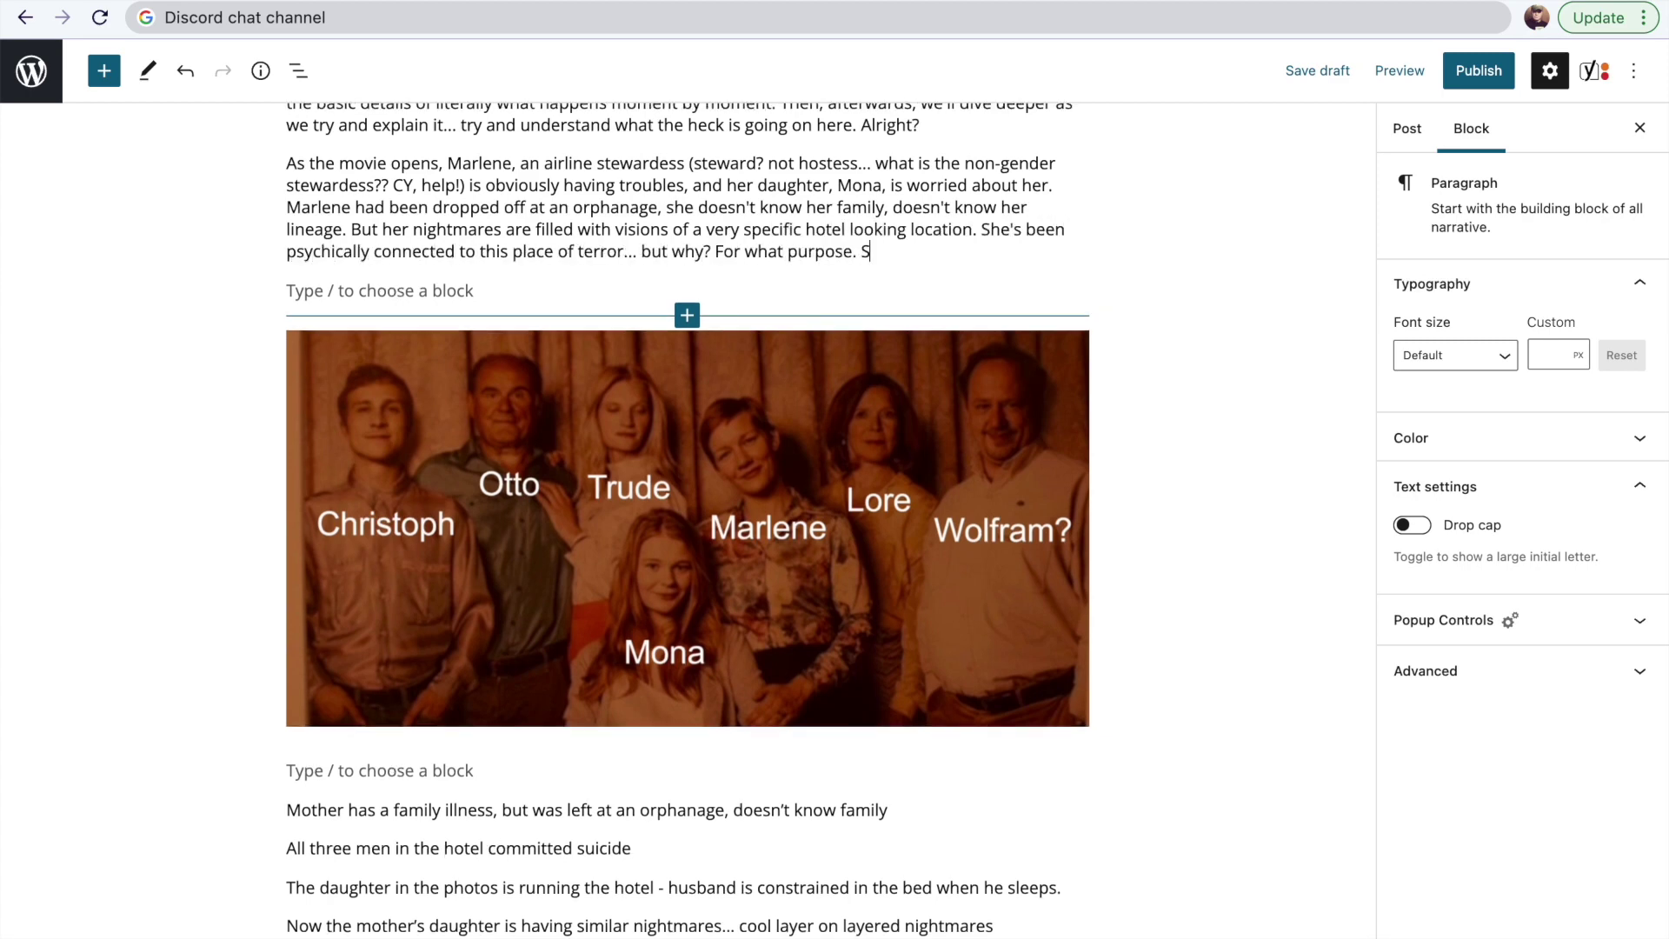
Continue the paragraph with Marlene's Middle East cover story, her trip to the hotel, her meltdown there, and Mona being called to retrieve her.
key("BackSpace")
type("Marlene tells Mona")
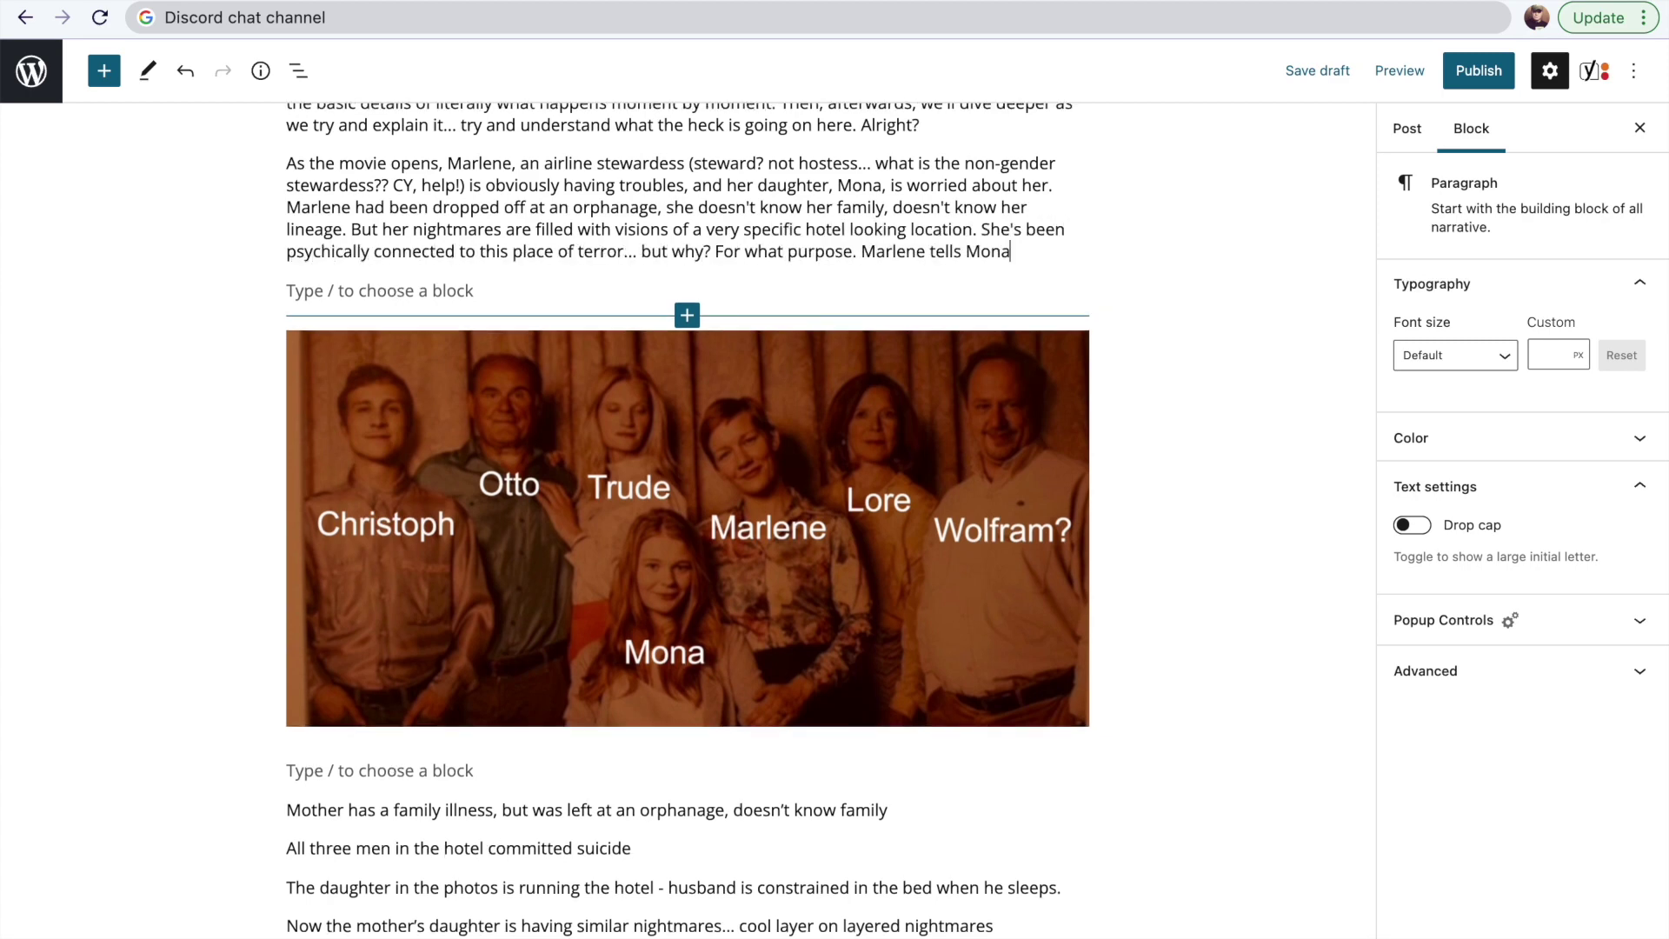
type(" that she is running a leg out to somewhere in the Middle East, but actually, she heads to a hotel location that she has obviously been looking for for quite some time now.")
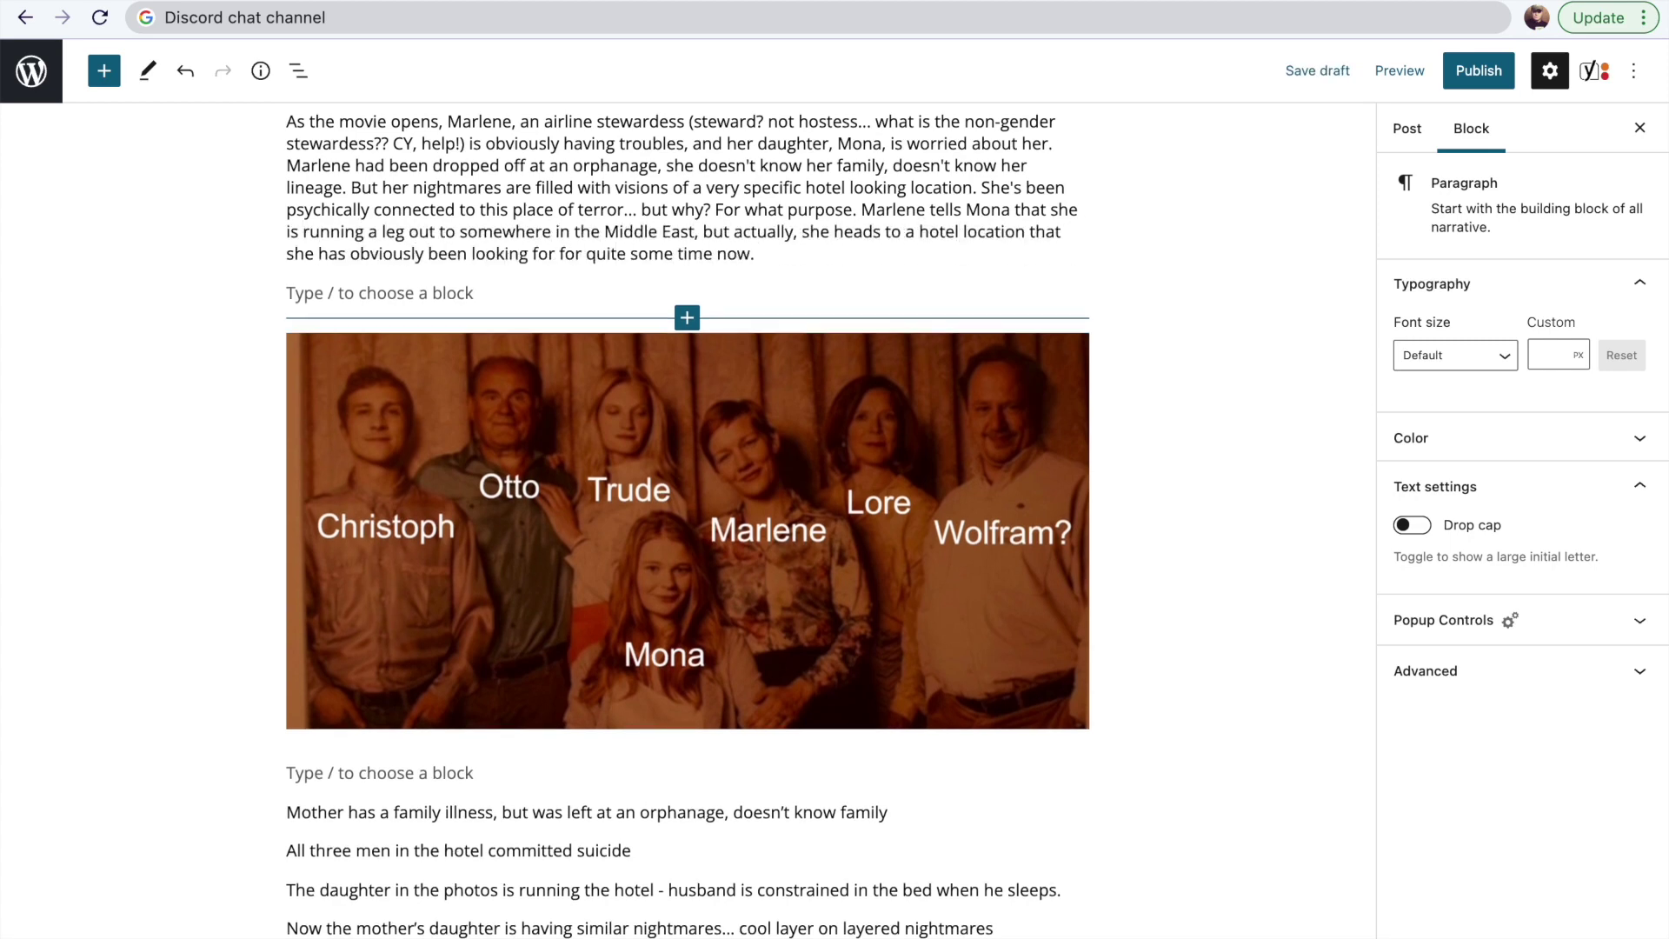
scroll(687, 522, "down", 2)
scroll(687, 522, "up", 3)
type("goes there, but then has a fullon meltdown, a complete unraveling. And")
type(" Mona is called to come retrieve her.")
Start a new paragraph about Mona hospitalizing her catatonic mother and returning to the hotel to question the owners, consulting the notes below the photo.
key("Return")
type("After installing her mother in a hospital, while in a catatonic stat")
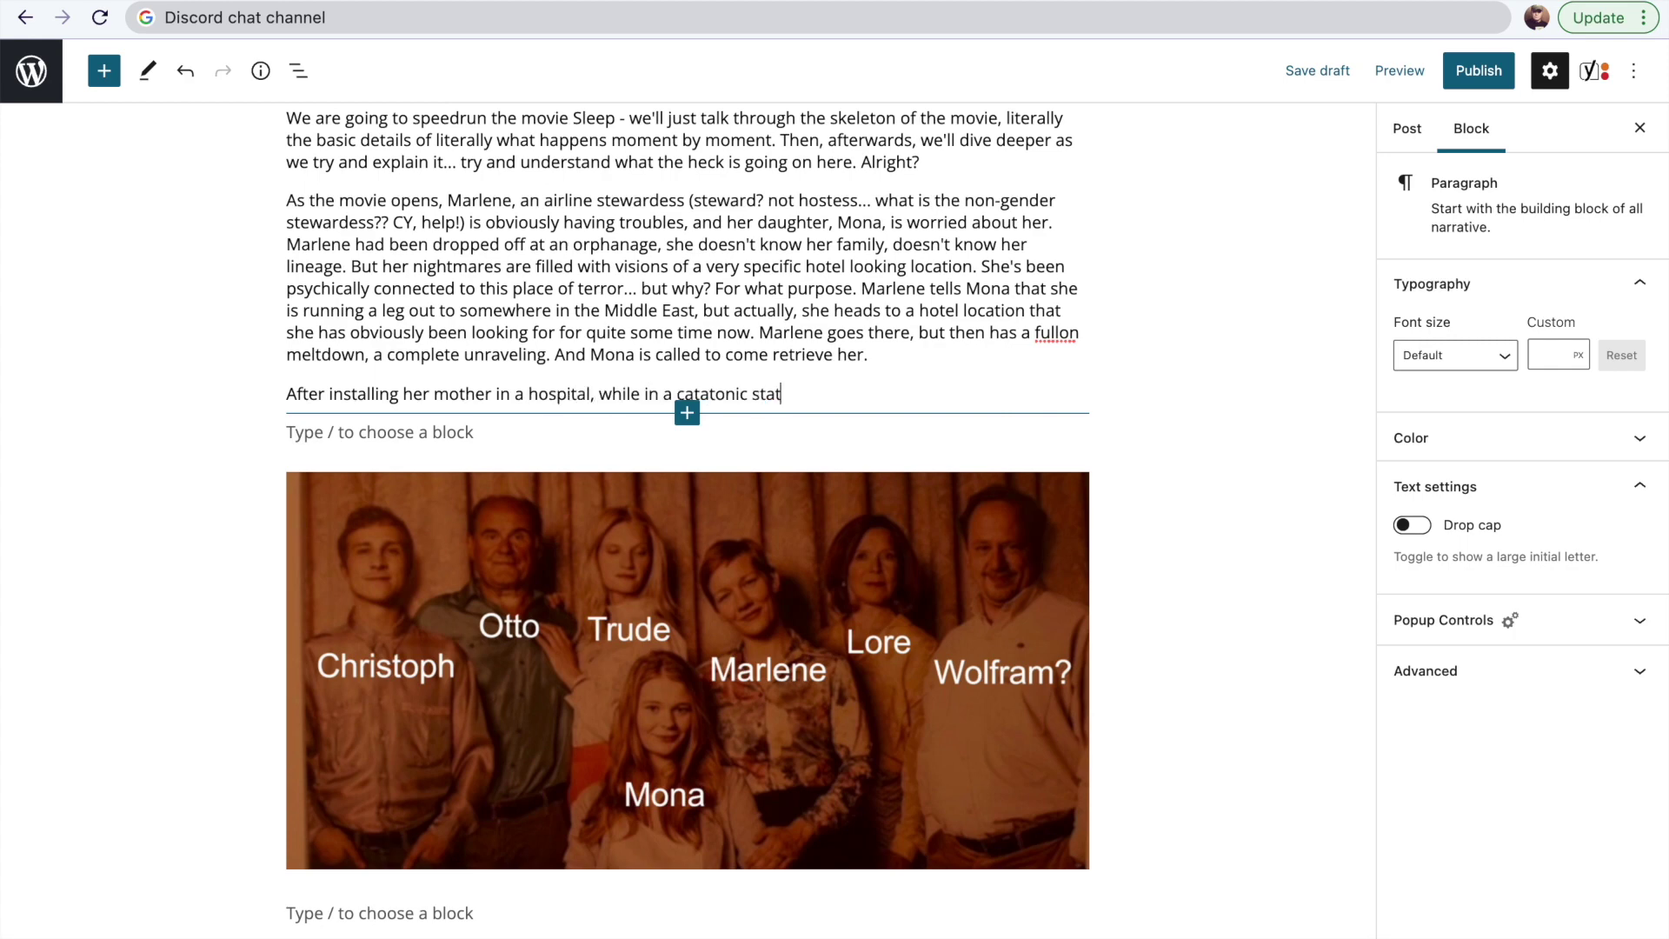
type("e, Mona heads back to the Hotel to talk to the owners to find out why her mother had gone there... what she was up to. Quickly she")
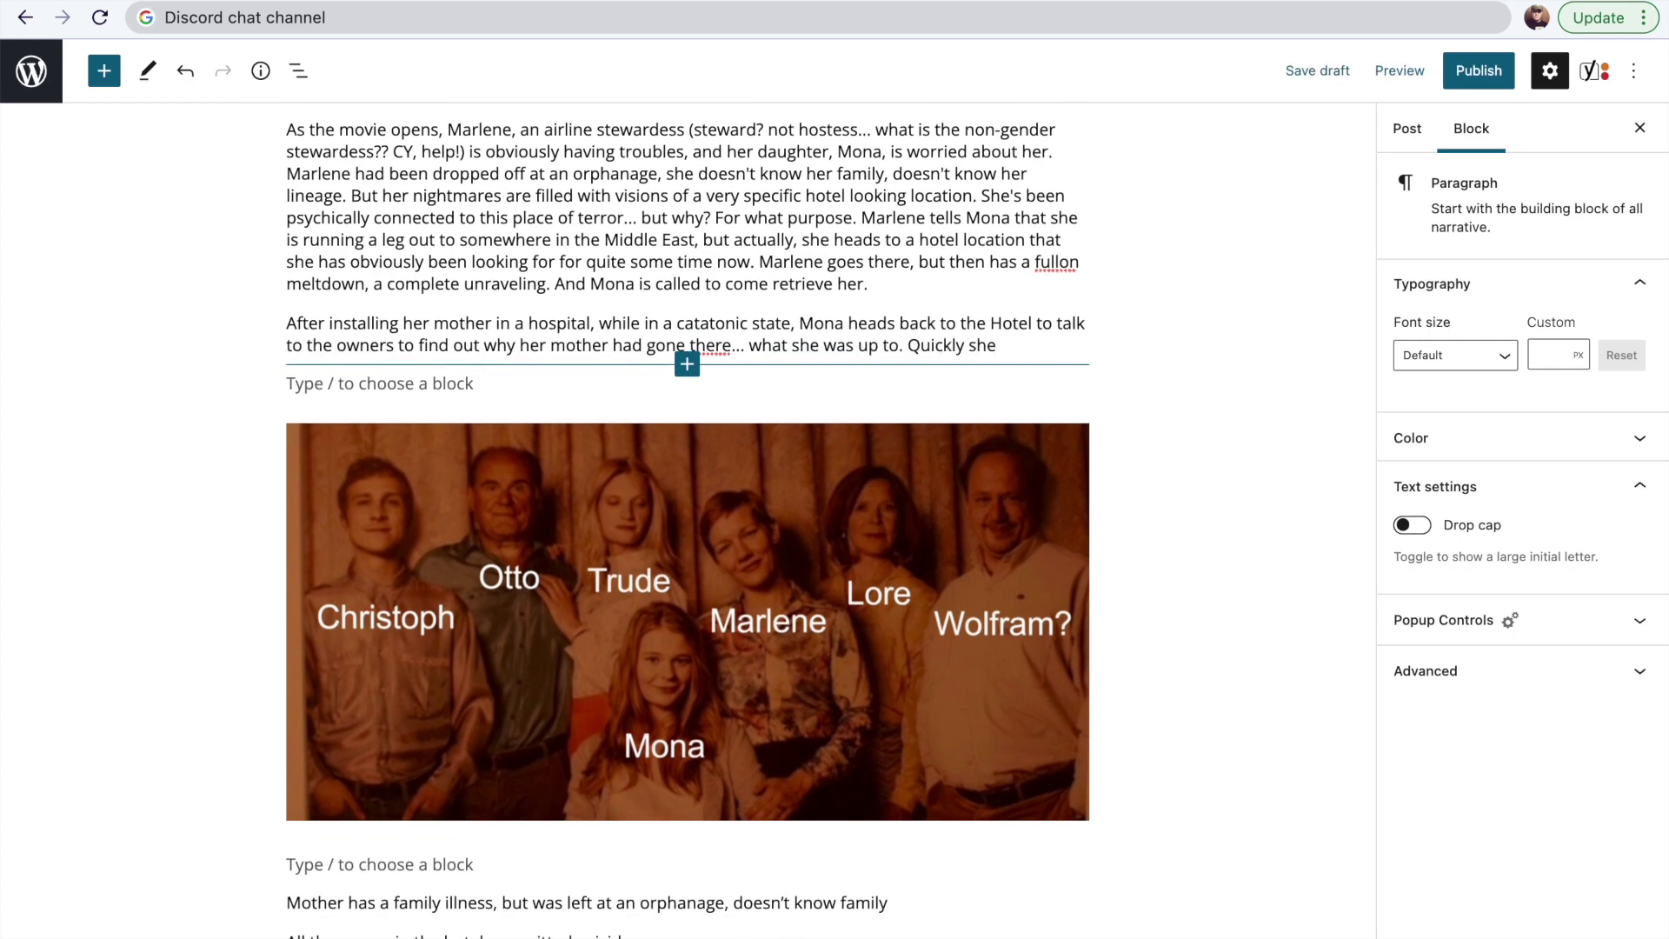
scroll(687, 522, "down", 5)
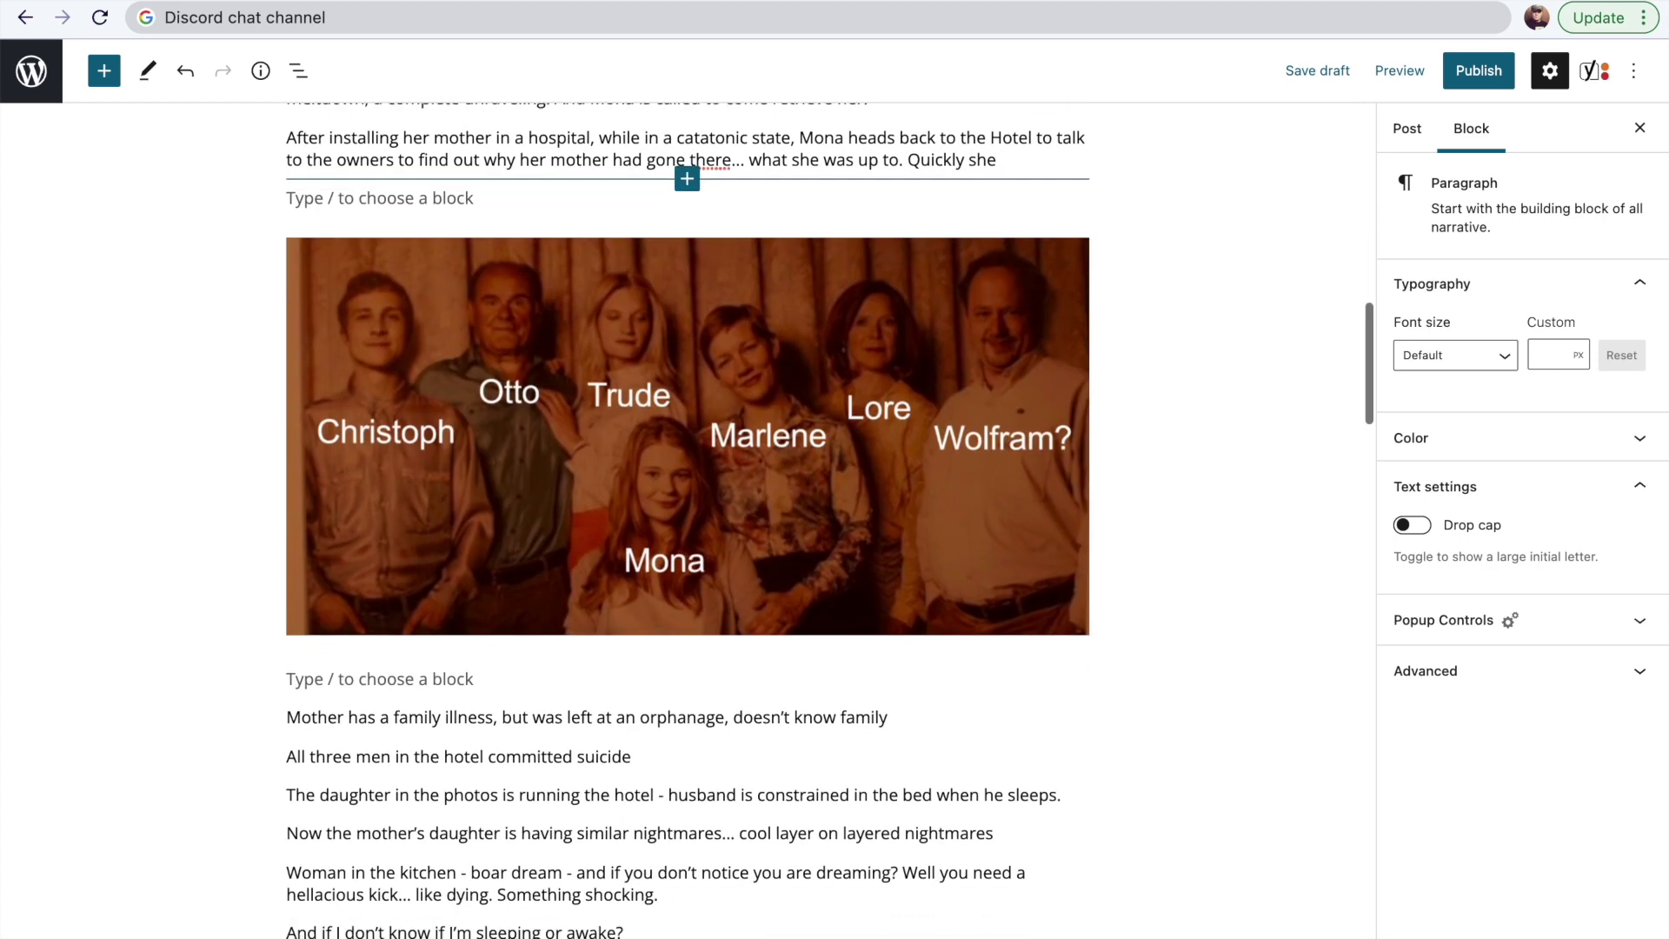
scroll(1024, 350, "down", 3)
scroll(1024, 351, "up", 8)
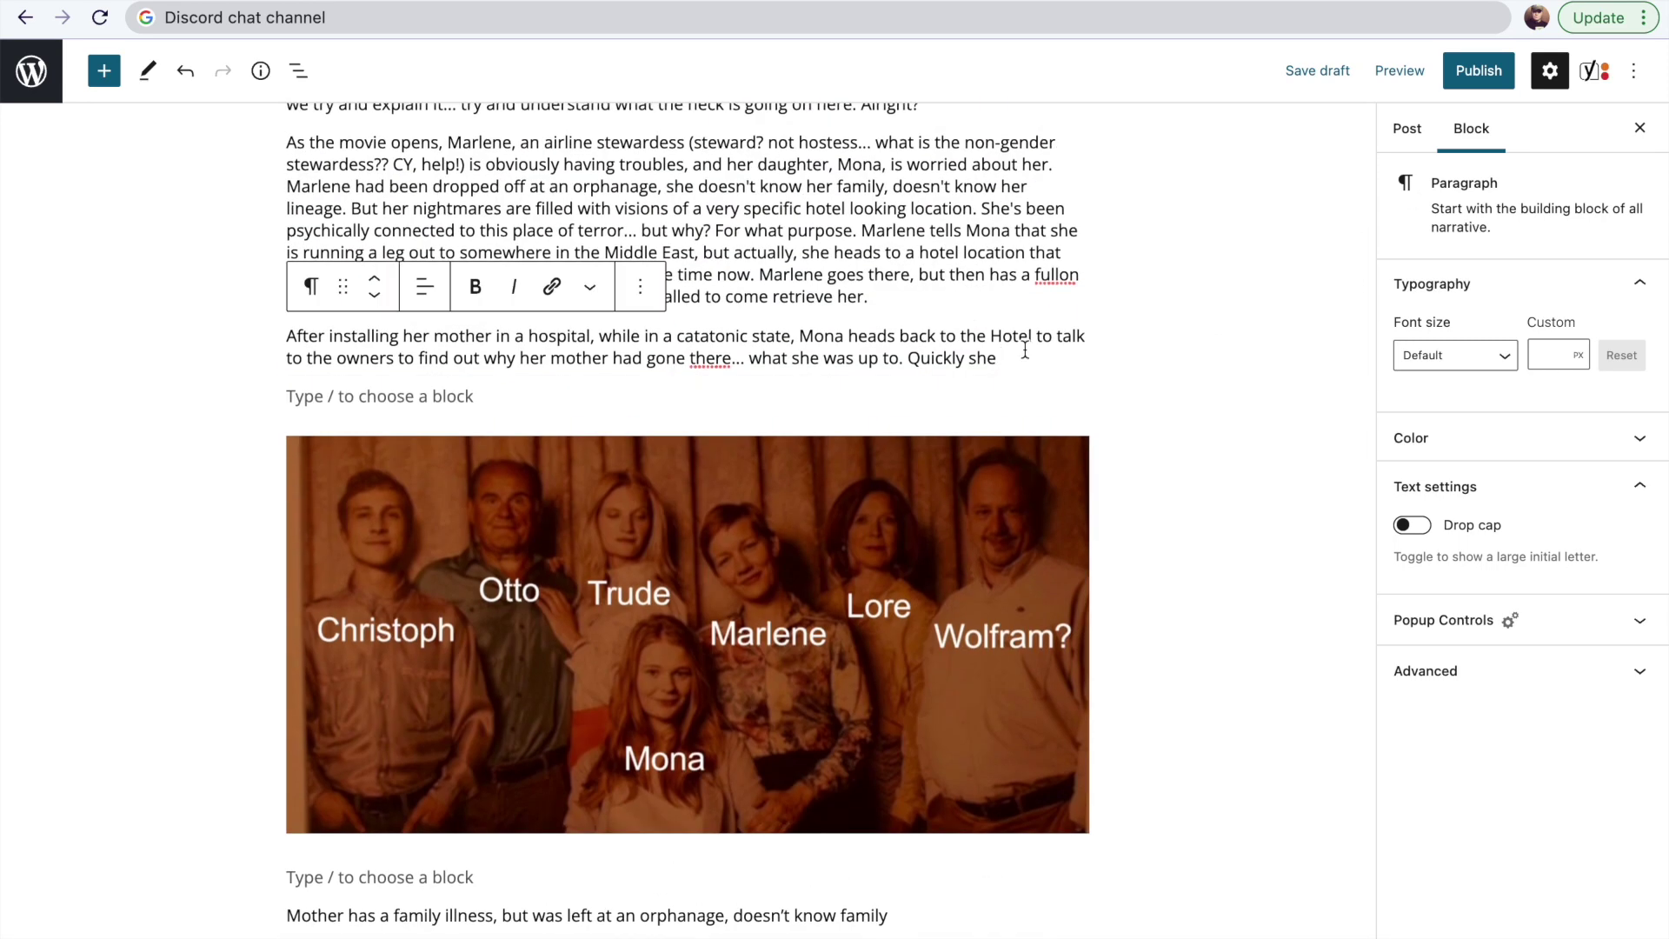
Add Mona's own nightmares, the three founders' suicides, and Lore's inheritance of the hotel, correcting the misspelled word to "pinnacles".
type("kly she too begins having her own nightmares")
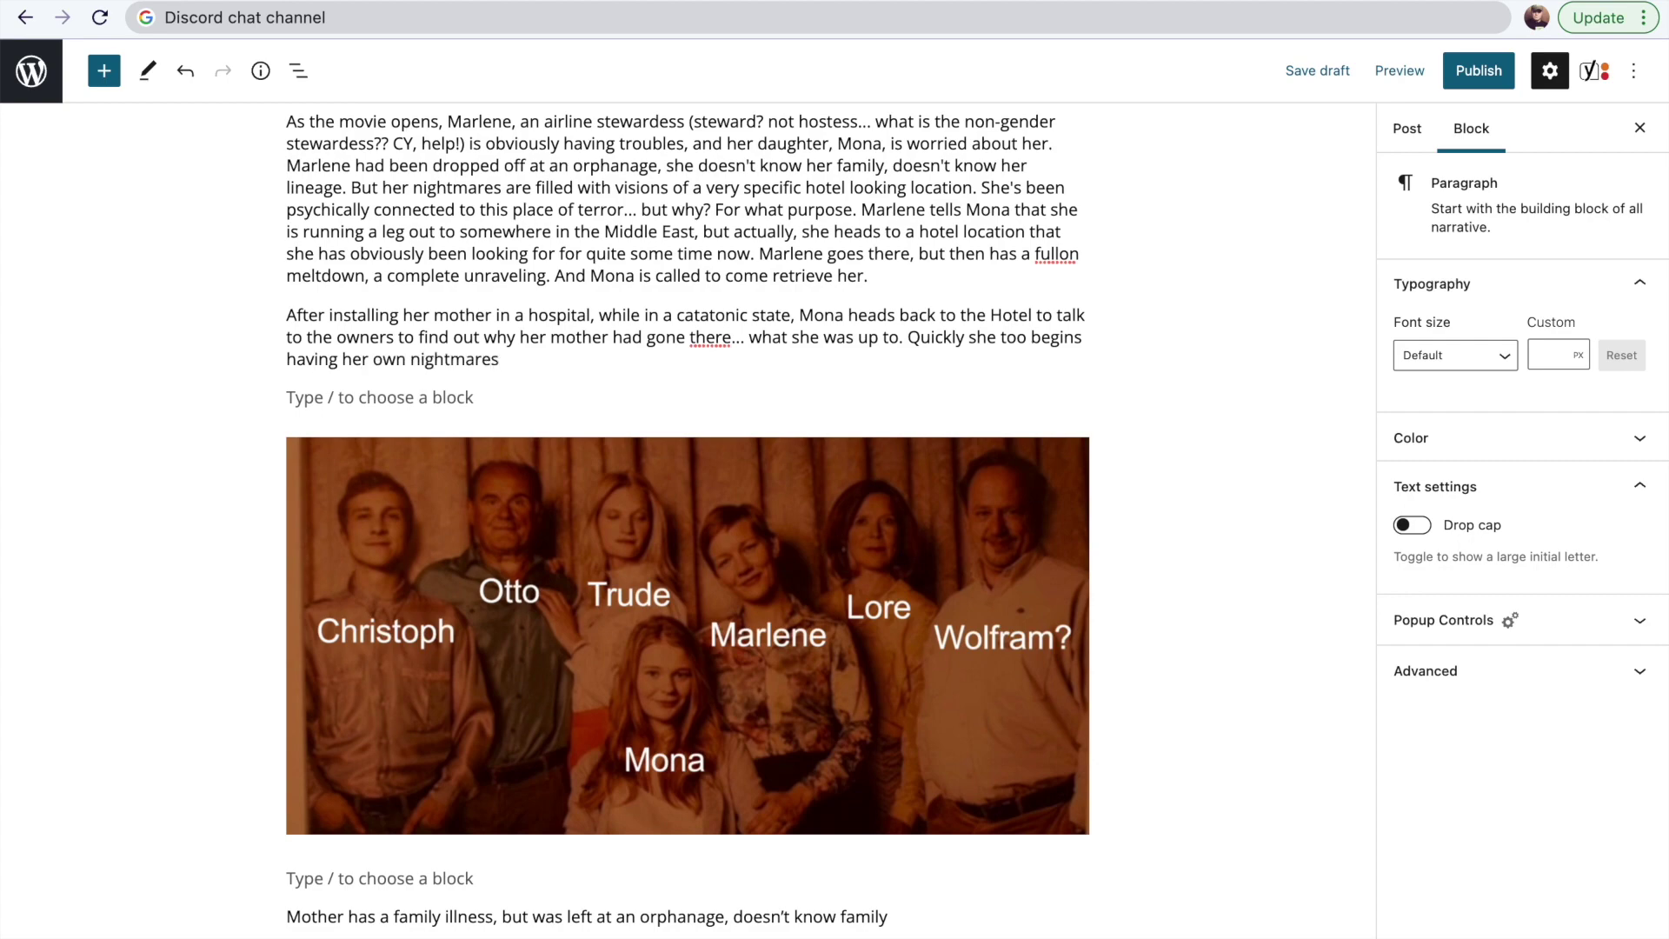
type(", is Mona heading down the same rabbit hole of terror that her mother trailed down? She realizes that all three men that created this hotel committed suicide. And Lore? She is th")
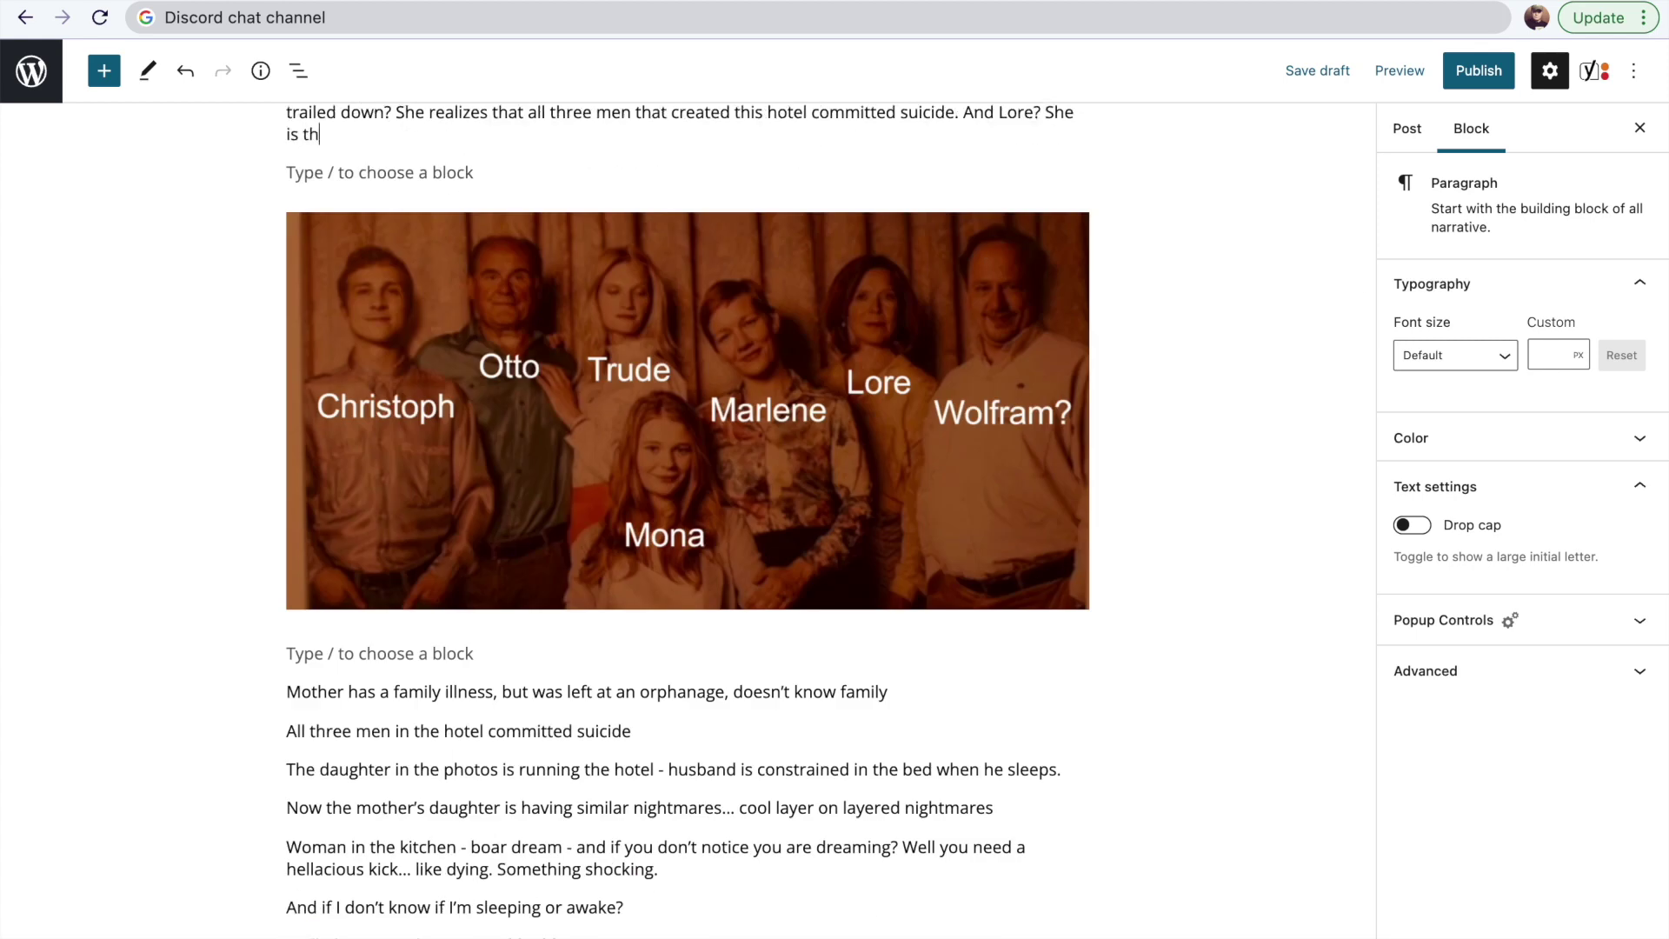
type("e beneficiary of the hotel after all three pennacles of the town and area die.")
right_click(681, 140)
left_click(727, 150)
scroll(931, 280, "up", 2)
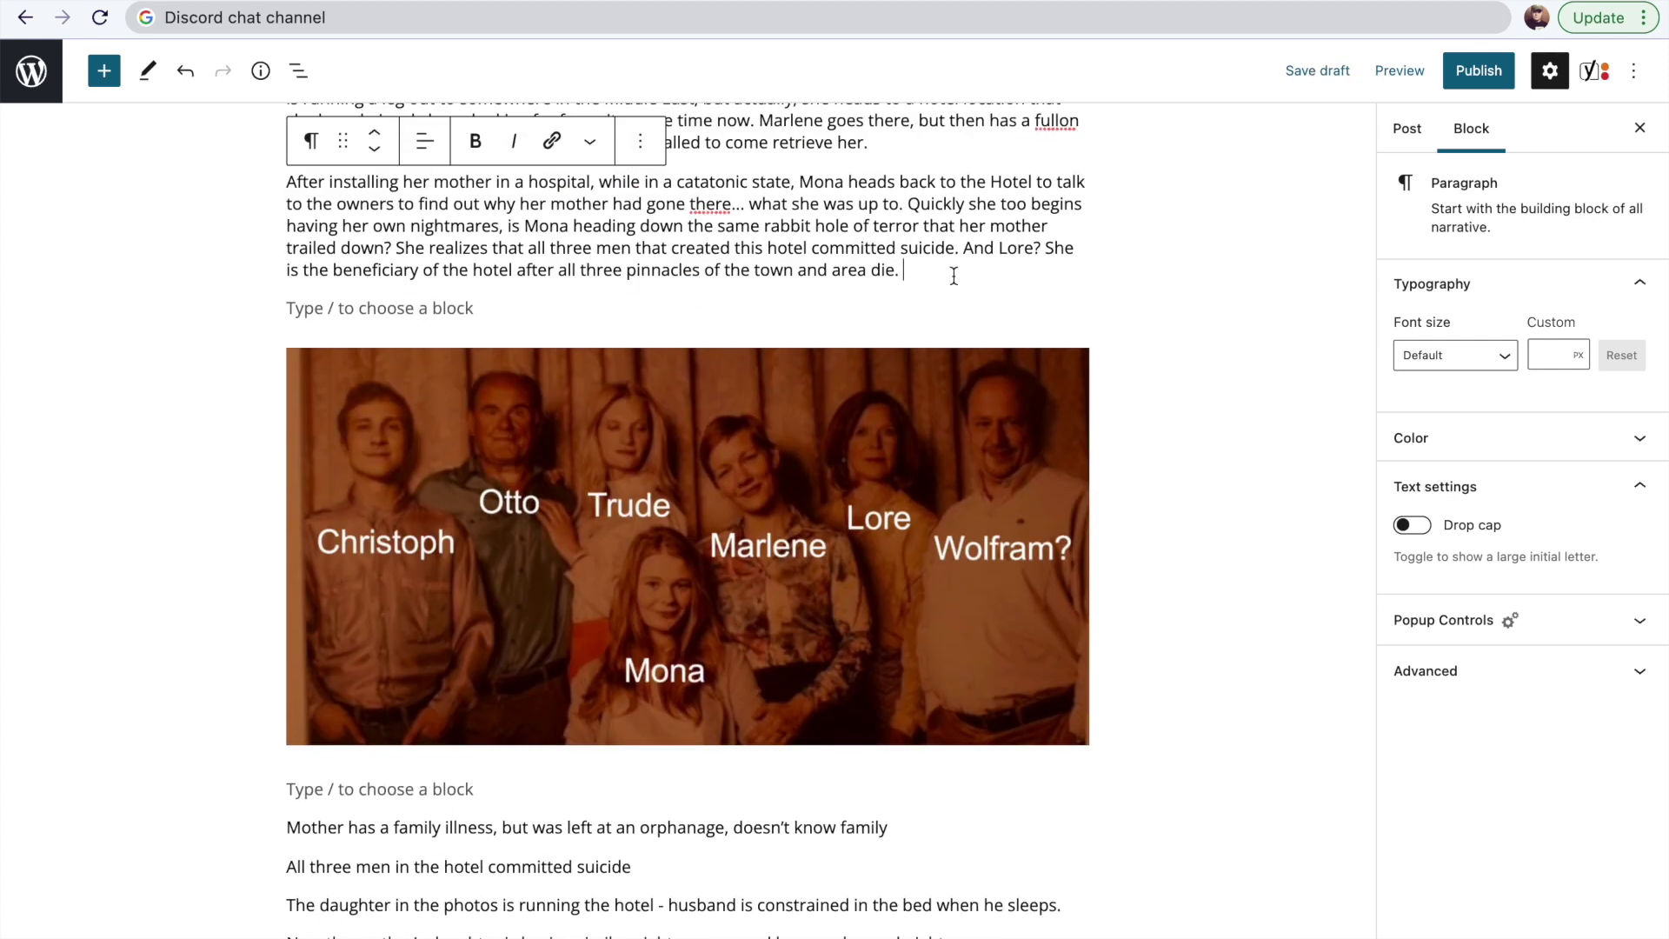
Delete the notes below the cast photo covering the orphanage, the three suicides, the hotel daughter, and the similar nightmares.
scroll(953, 274, "up", 1)
scroll(868, 435, "down", 3)
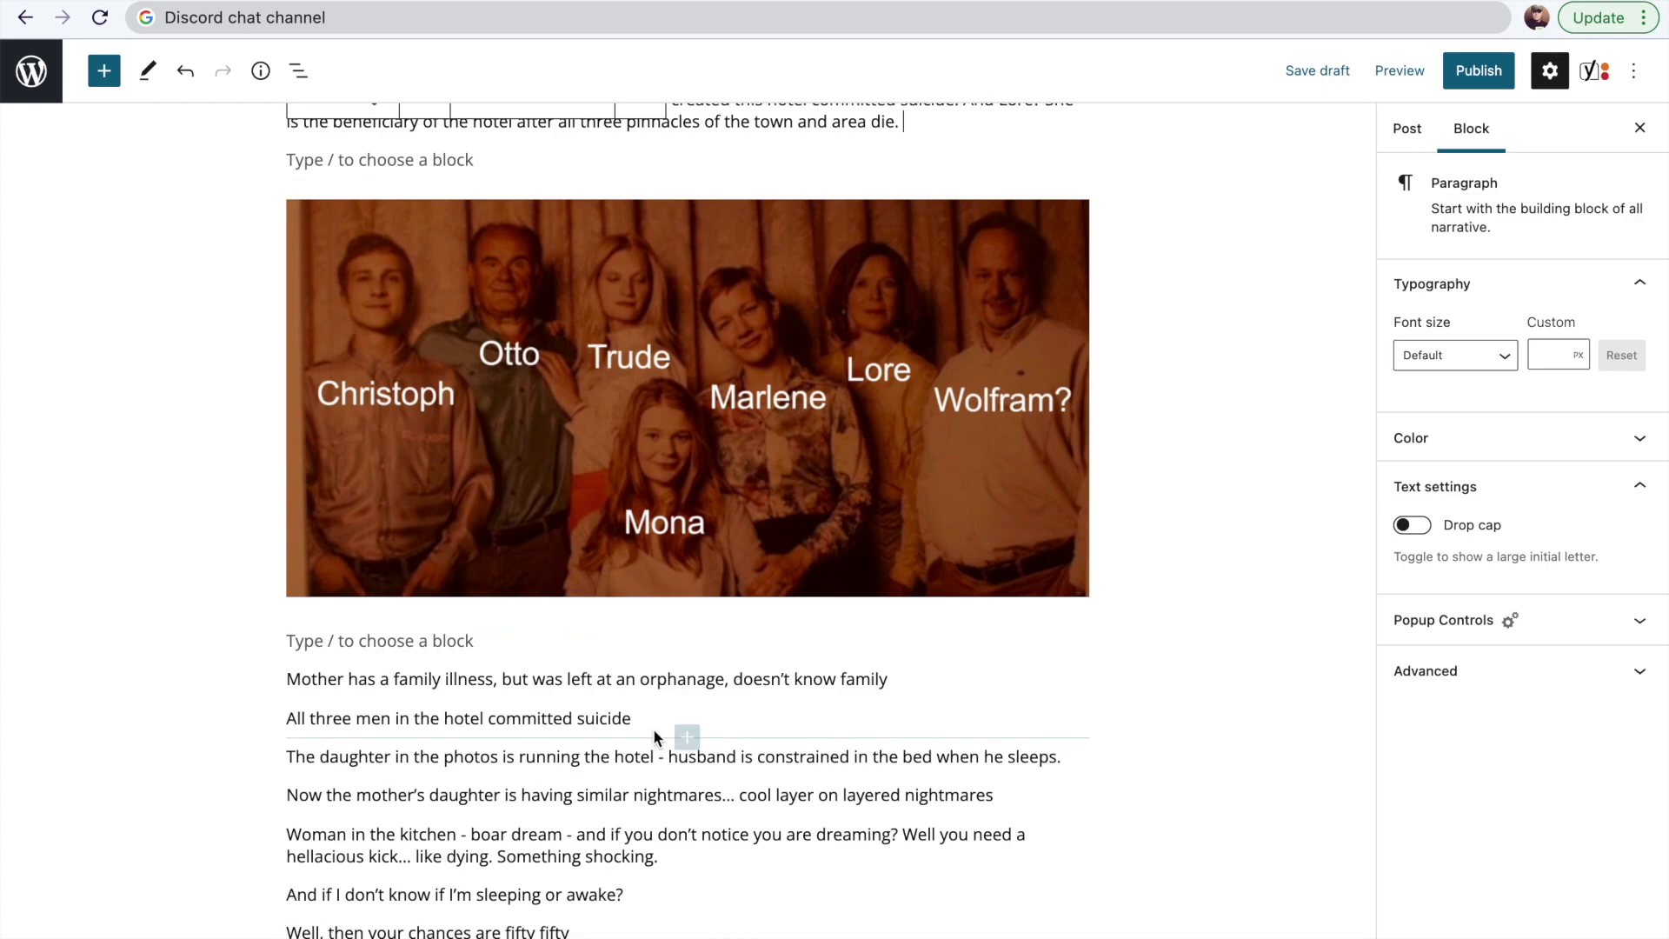
left_click_drag(469, 645, 553, 805)
key("BackSpace")
End the hotel paragraph with Mona's question of how she knows when she is sleeping or awake and whether everything is a nightmare.
left_click(936, 338)
type("The question that Mona begins to have? How does she know when she is sleeping, and when she")
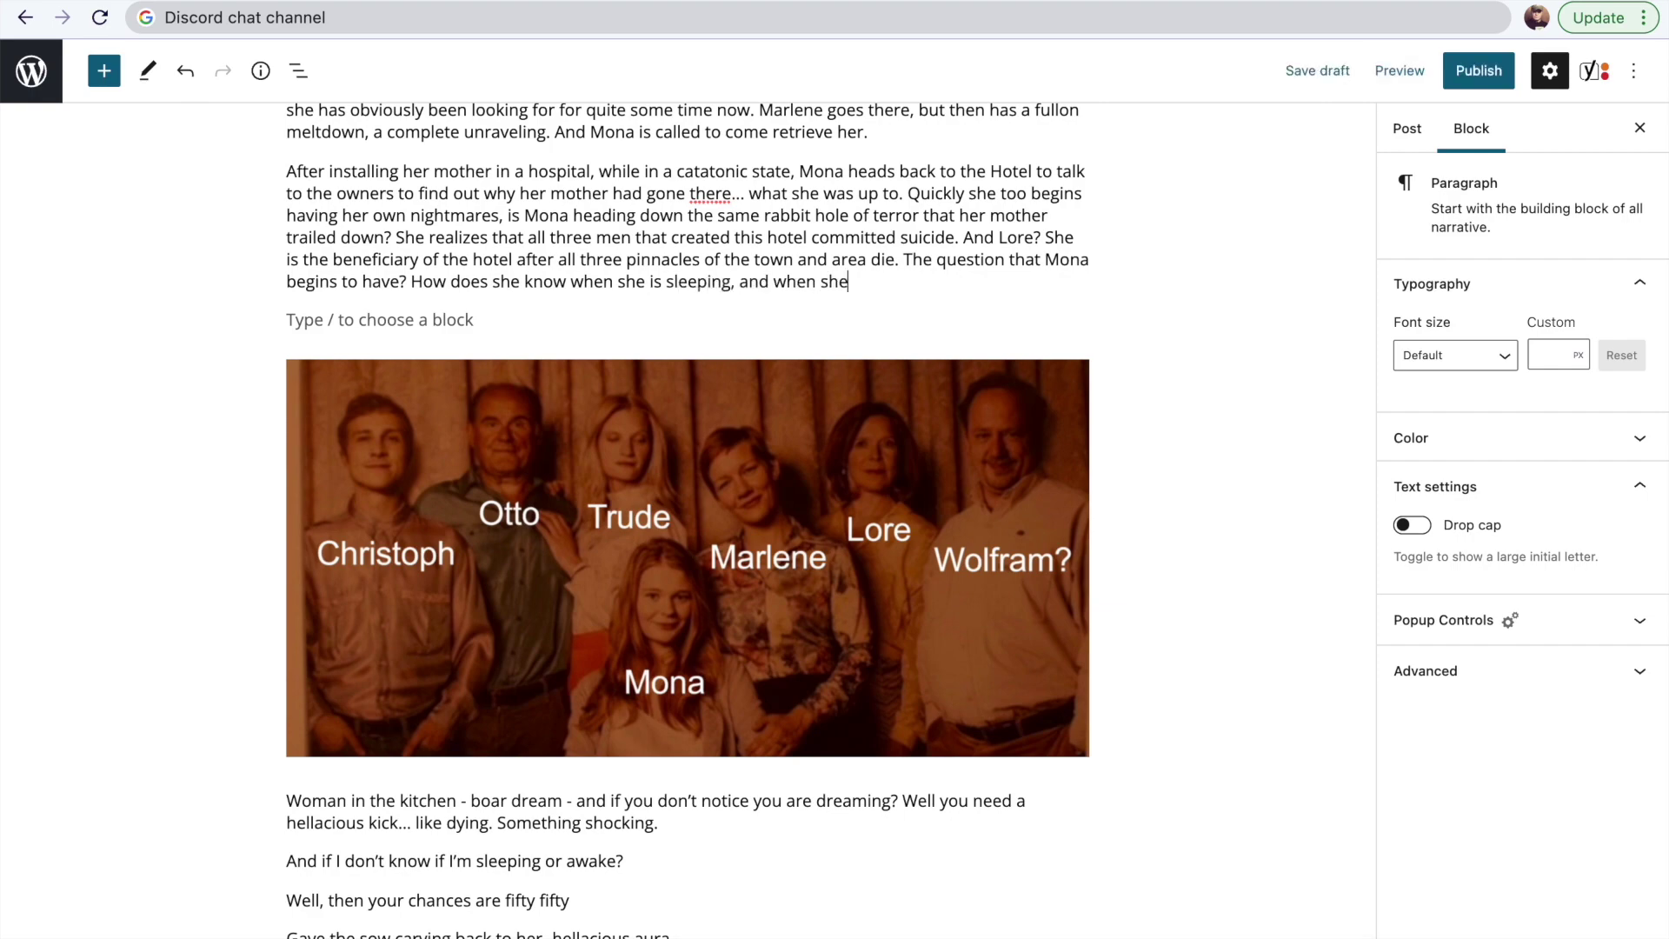
type(" is awake? Is all of this just a terribly detailed nightmare?")
Delete the notes from the woman in the kitchen boar dream down to just before the line about Franzi in the attic.
scroll(919, 706, "down", 3)
left_click(920, 706)
key("shift+Up")
key("shift+Up")
key("shift+Up")
key("shift+Up")
key("shift+Up")
key("BackSpace")
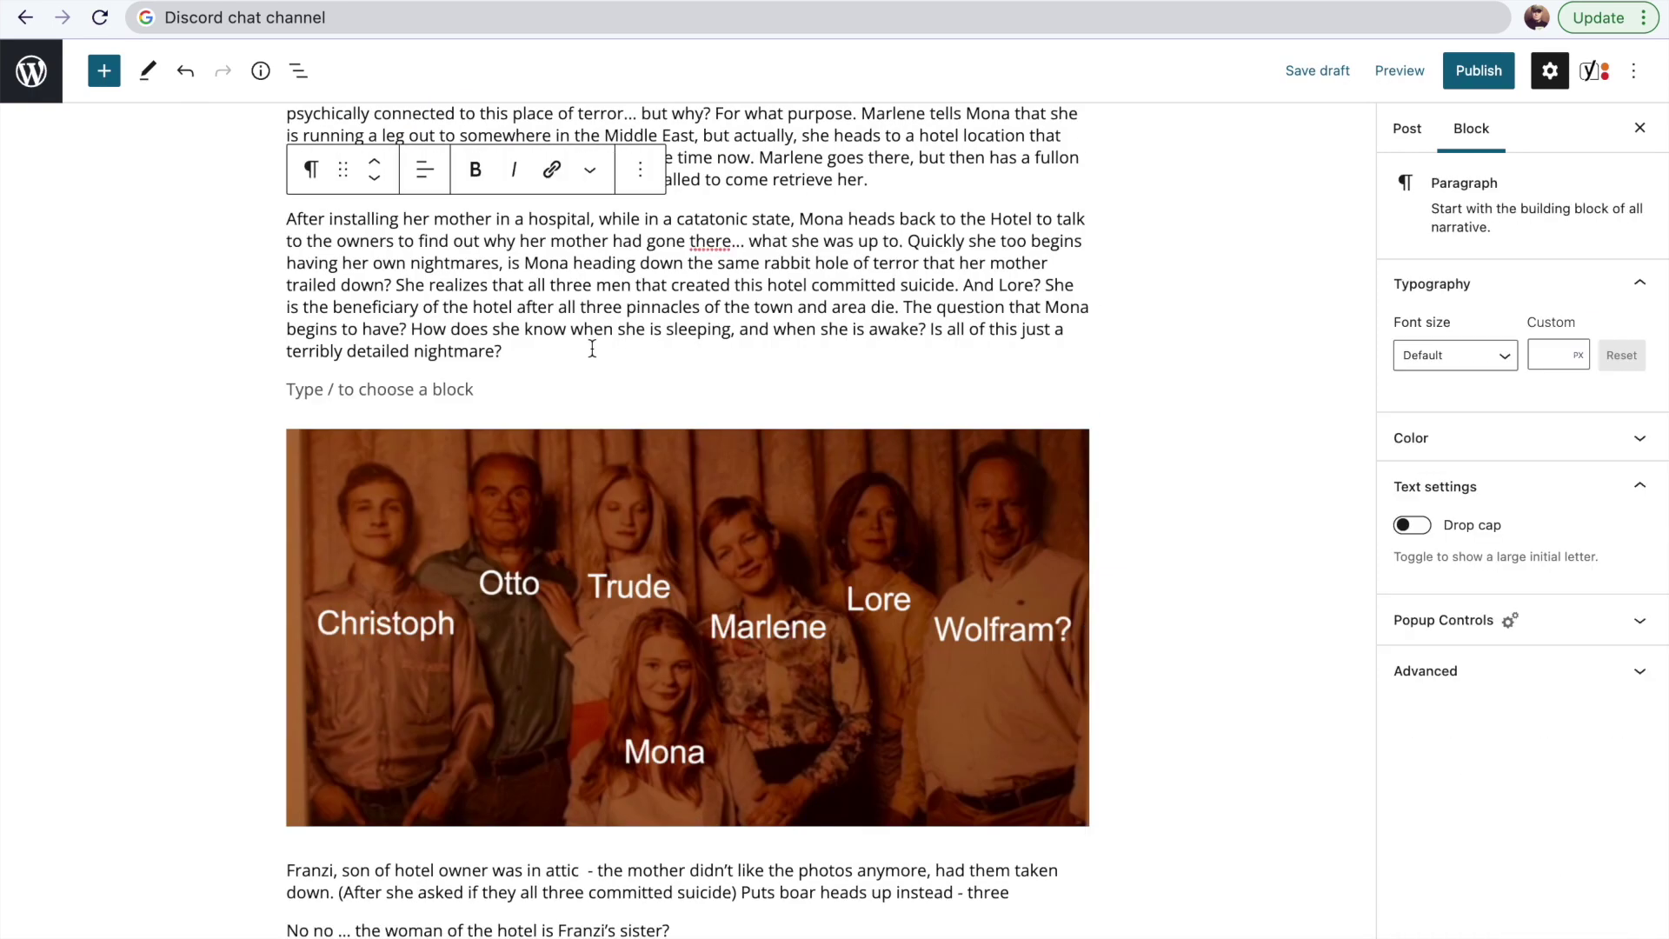
Write a new paragraph about Mona's visions of Trude, Otto's affair with her, her murder, and the woman in white rescuing the baby.
left_click(461, 246)
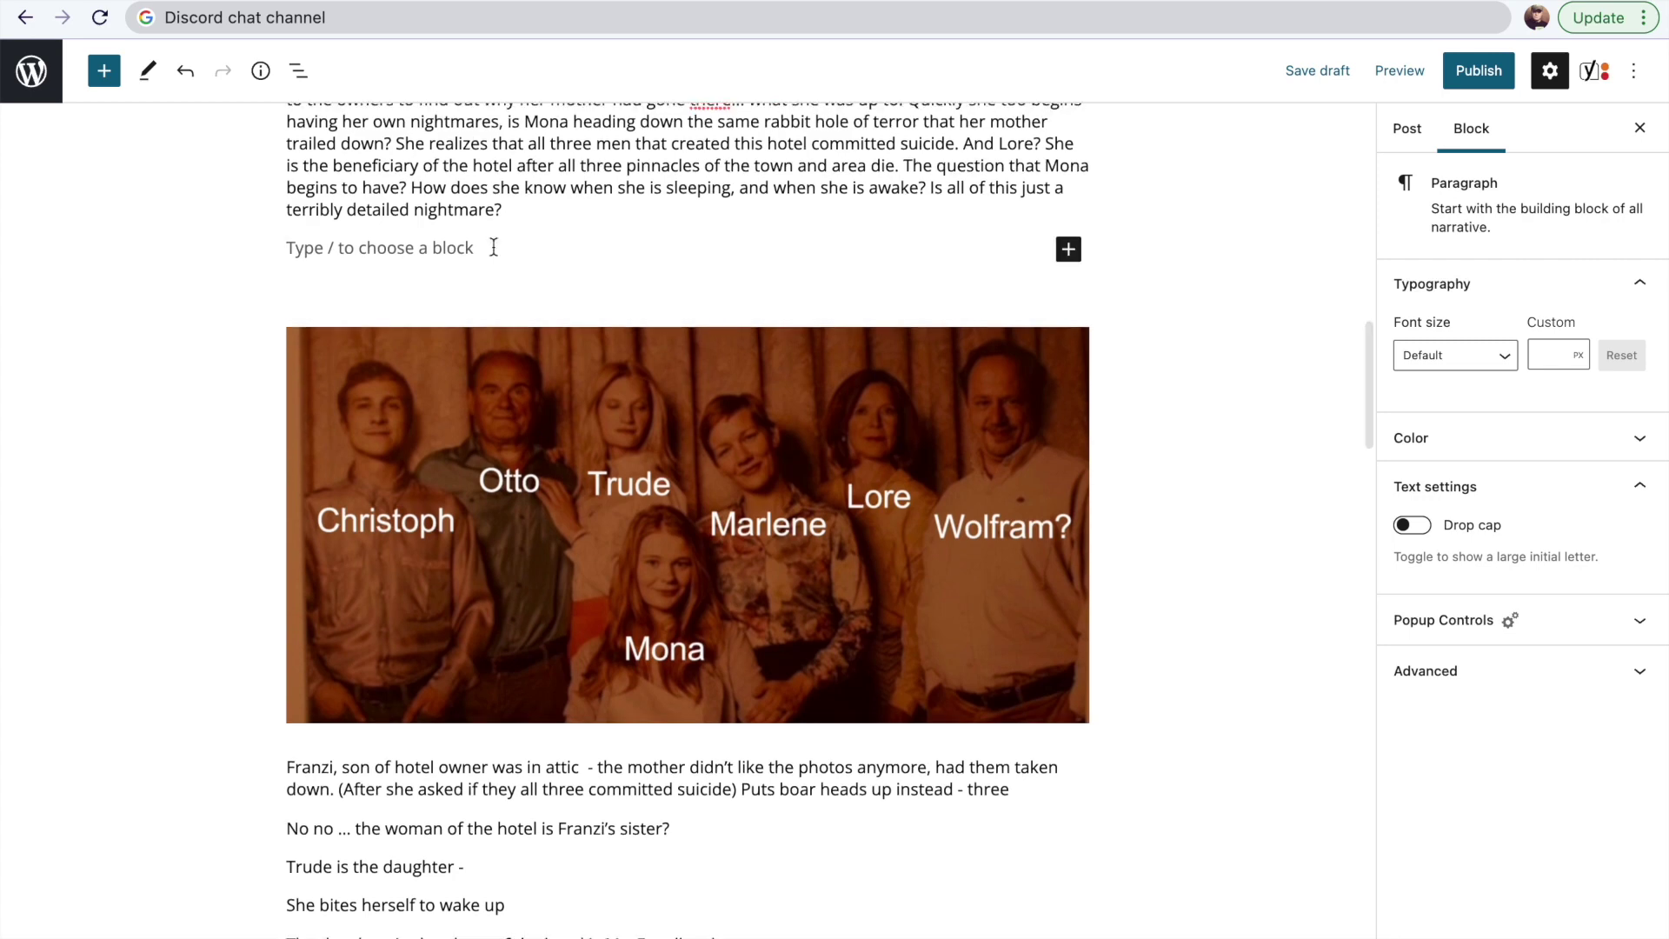
type("And Mona starts to have visions of a woman named Trude.")
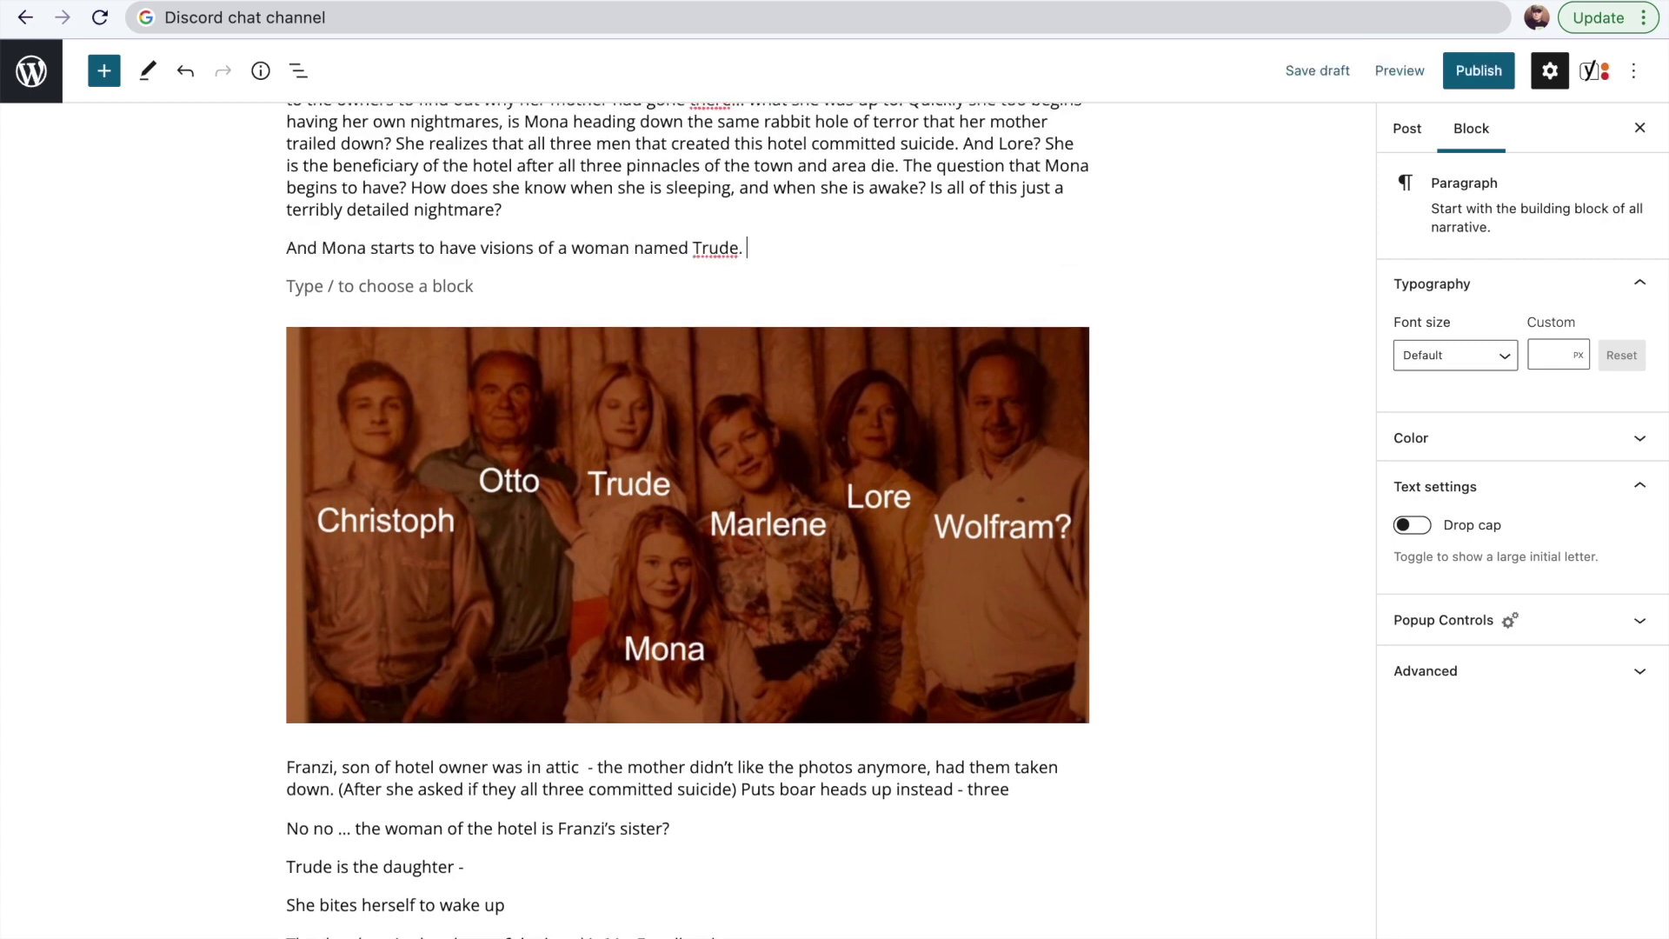
type(" Who is this Trude? Why is she visiting her dreams and haunting her waking visions? Turns out, Trude was Otto's")
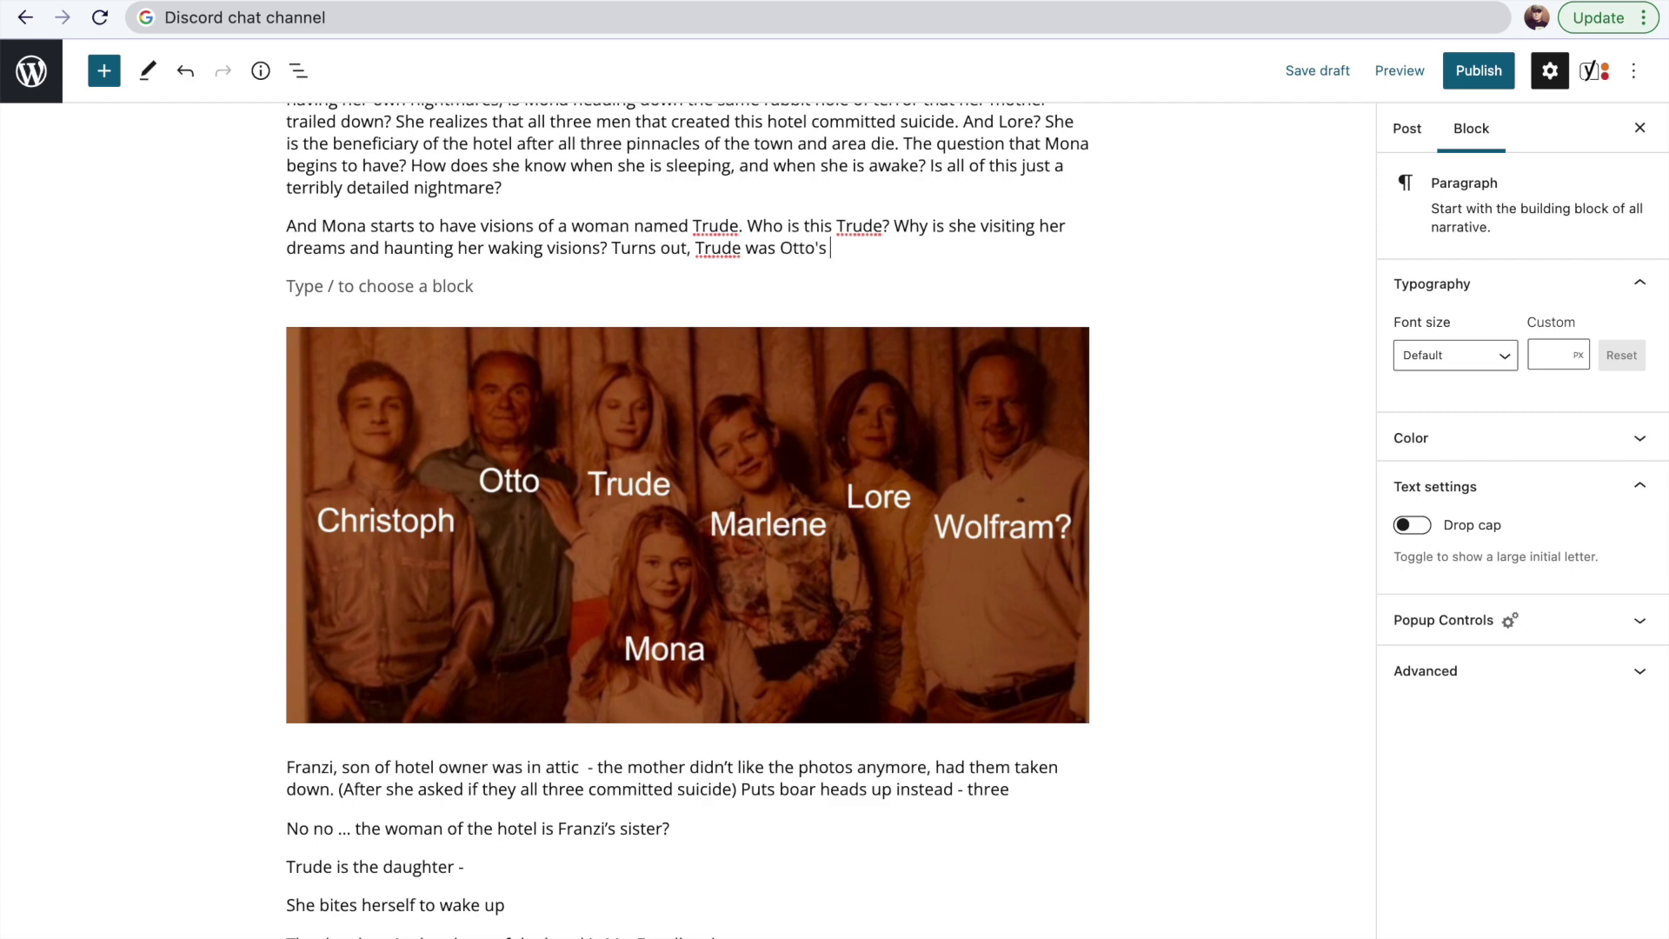
type("woman that Otto was having an affair with. The two had had an affair, and a child was born. But Otto was to marry Lore instead...")
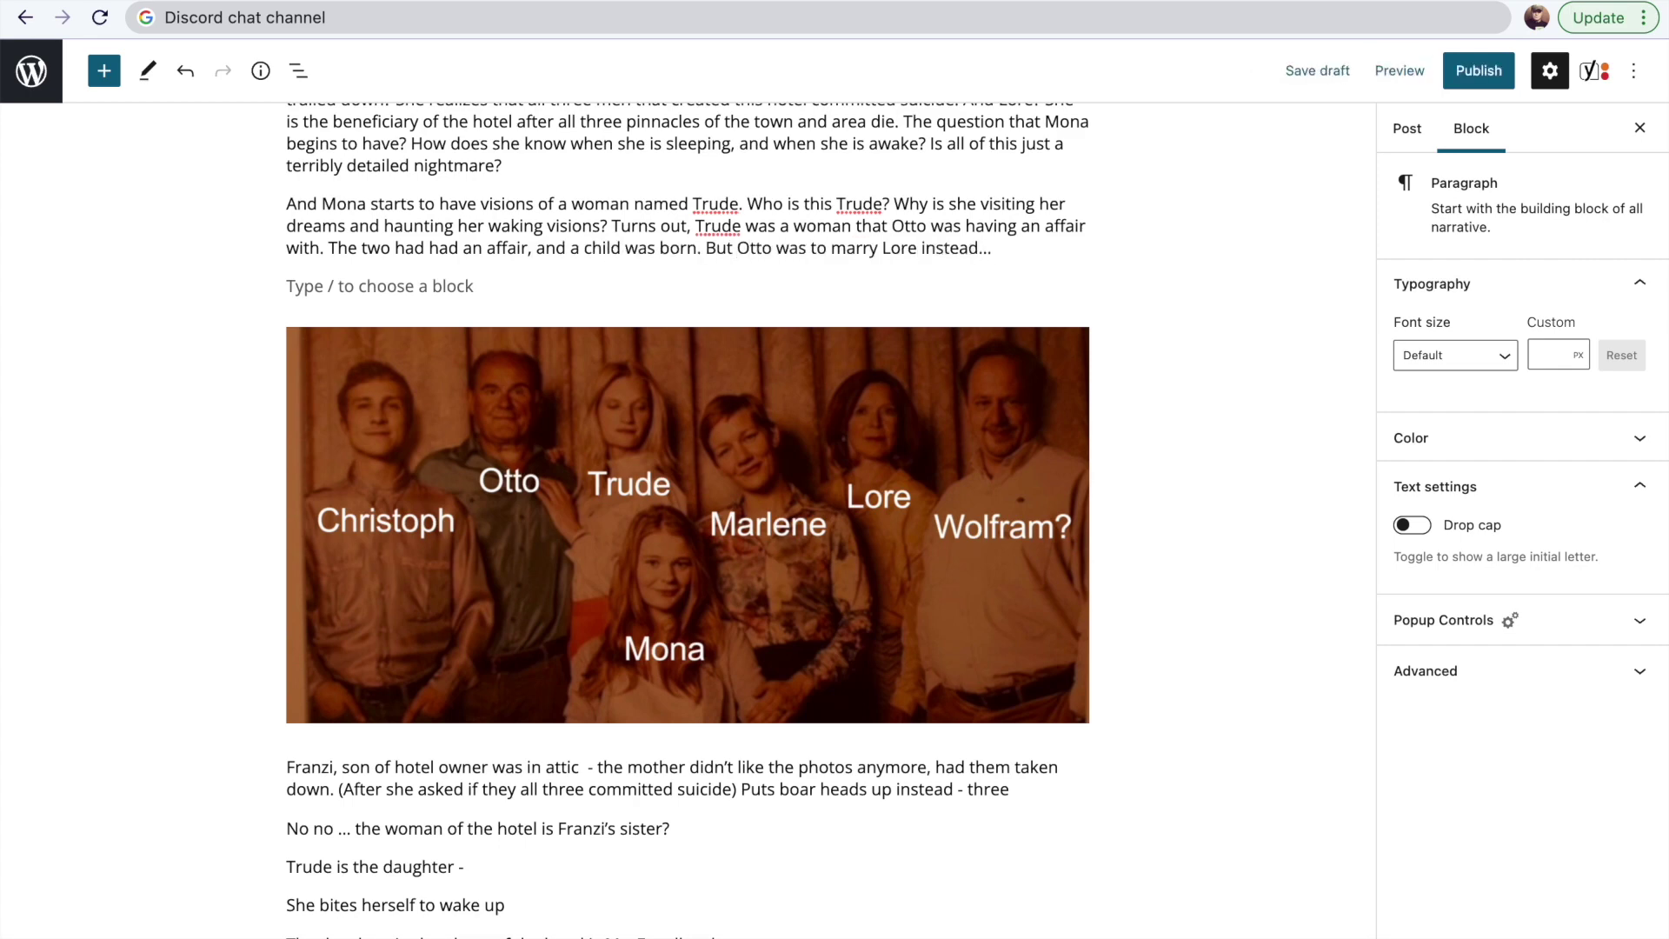
key("super+shift+5")
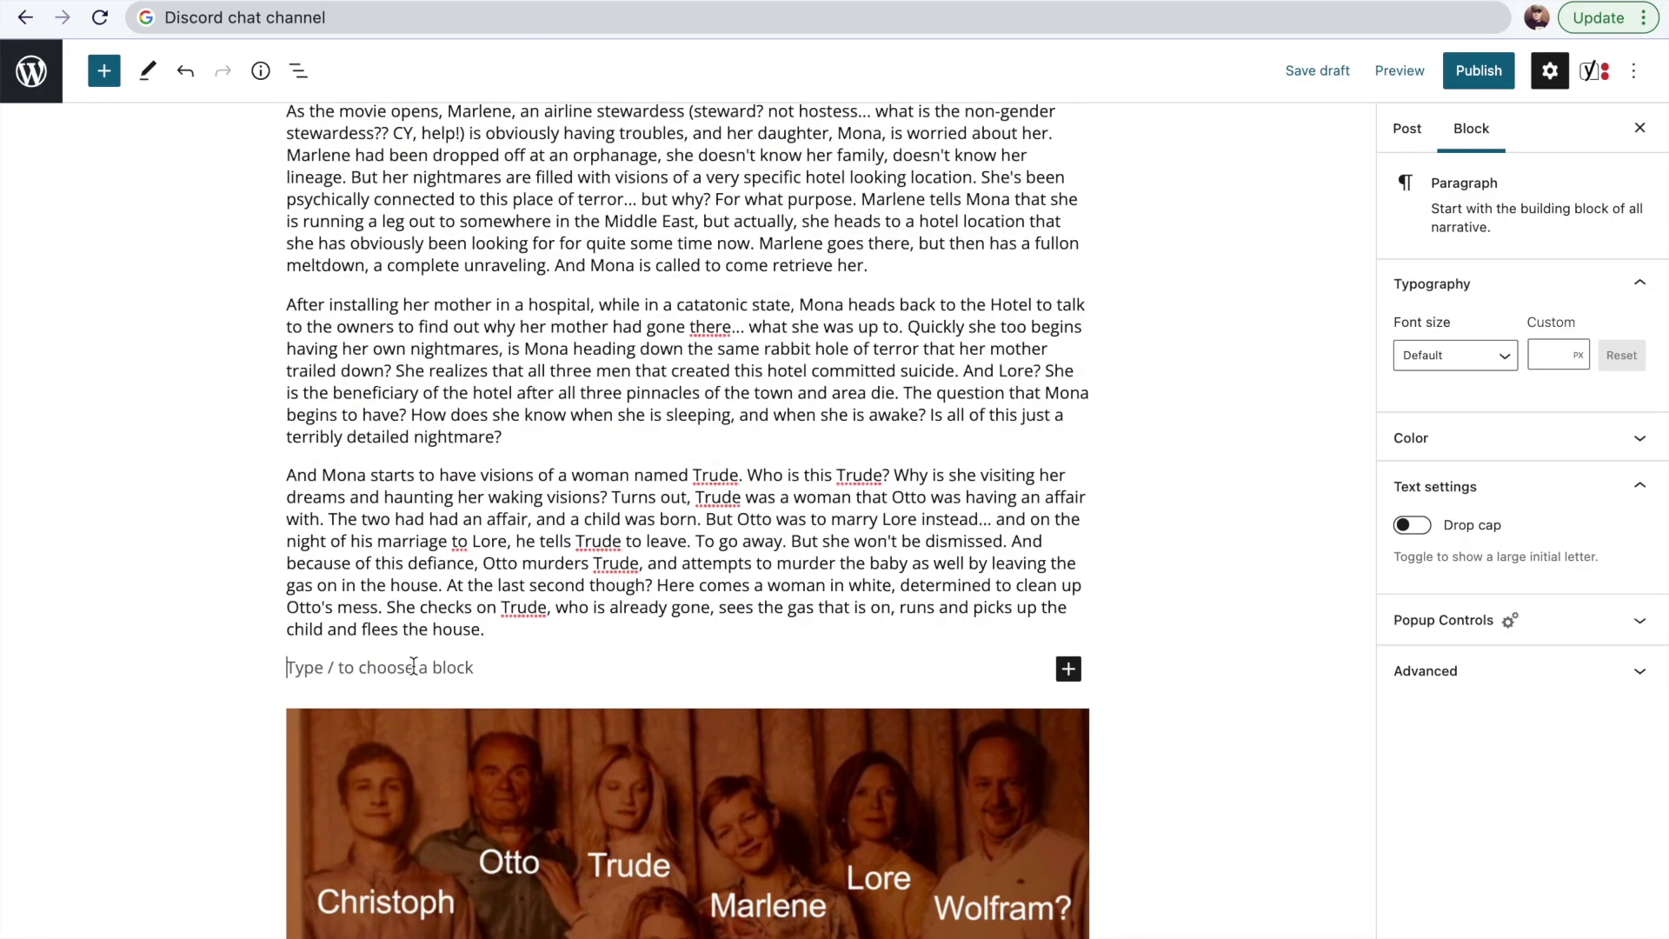
Start a new paragraph reading 'In the current time frame, Otto has a big gathering of his "love and restore the glory of the community" club,'.
scroll(414, 666, "up", 2)
type("In the current time frame, Otto has a big g")
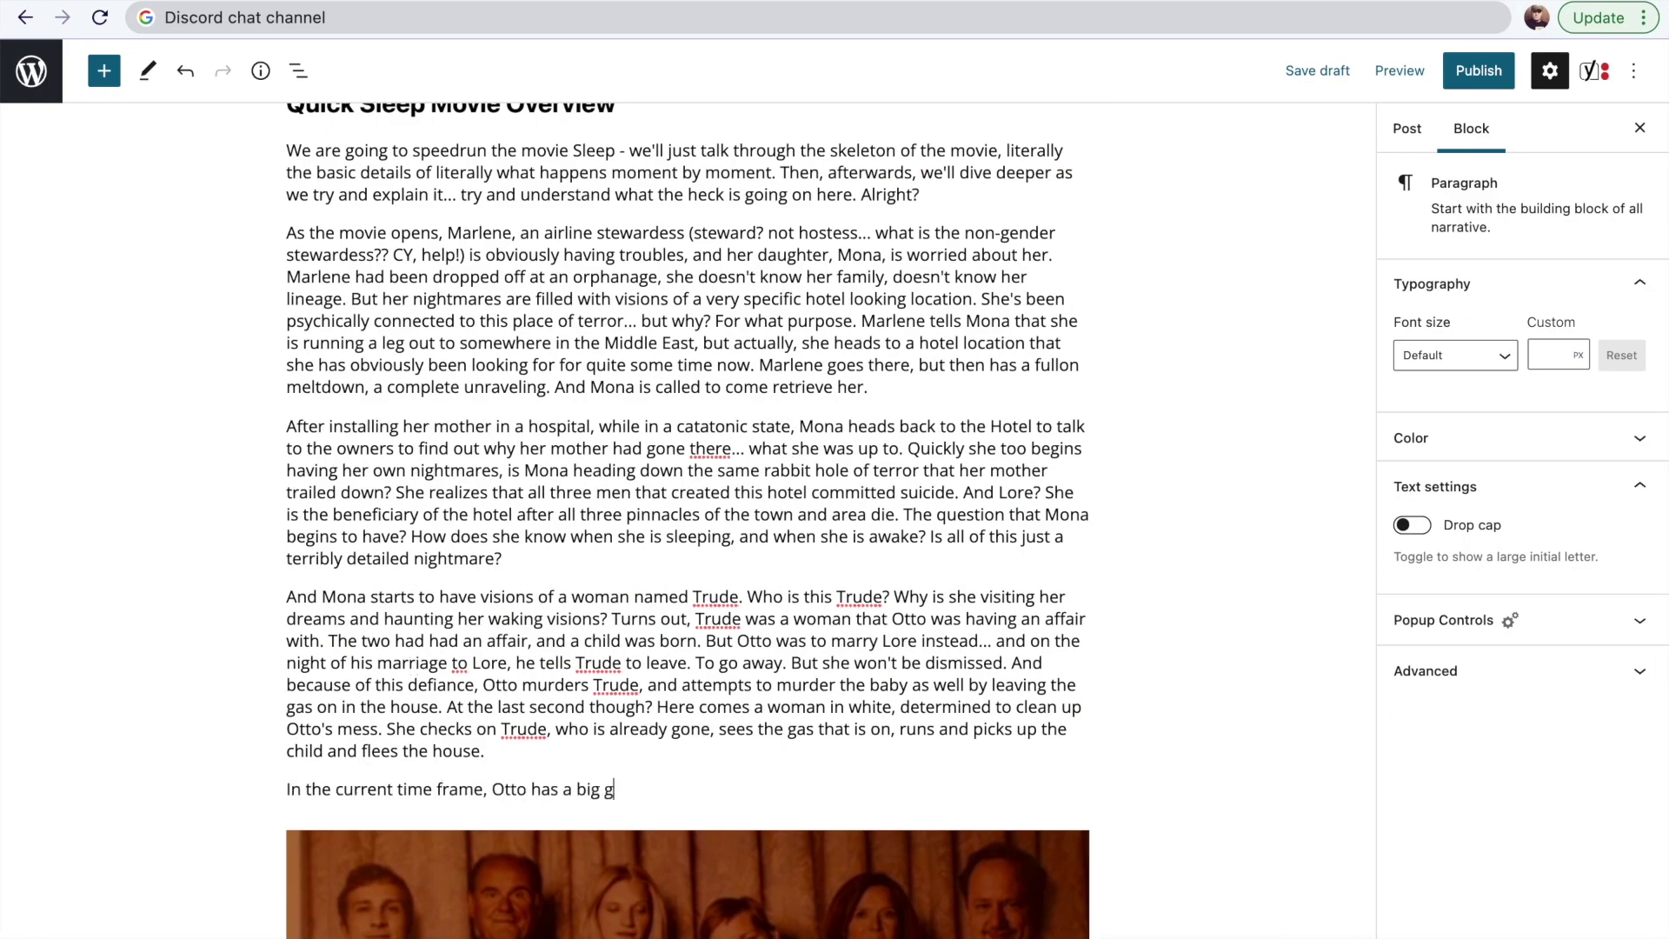
type("athering of his \"love")
key("BackSpace")
key("BackSpace")
key("BackSpace")
key("BackSpace")
type("\"love the fatherlan")
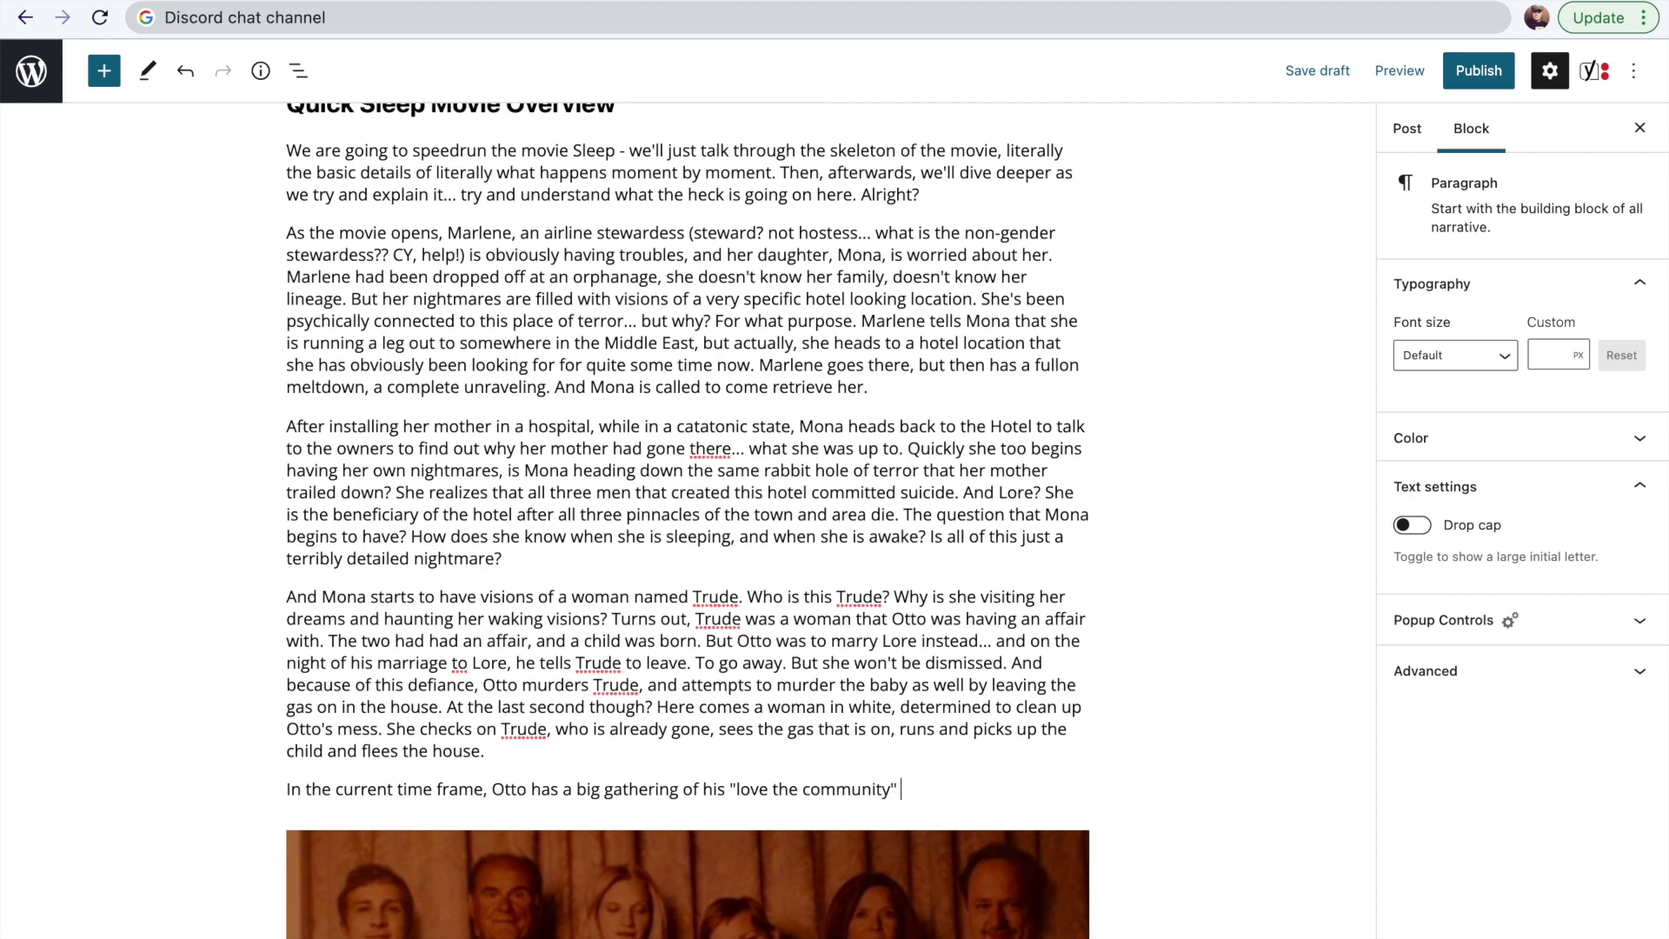
left_click(772, 789)
type("and restore the glory of")
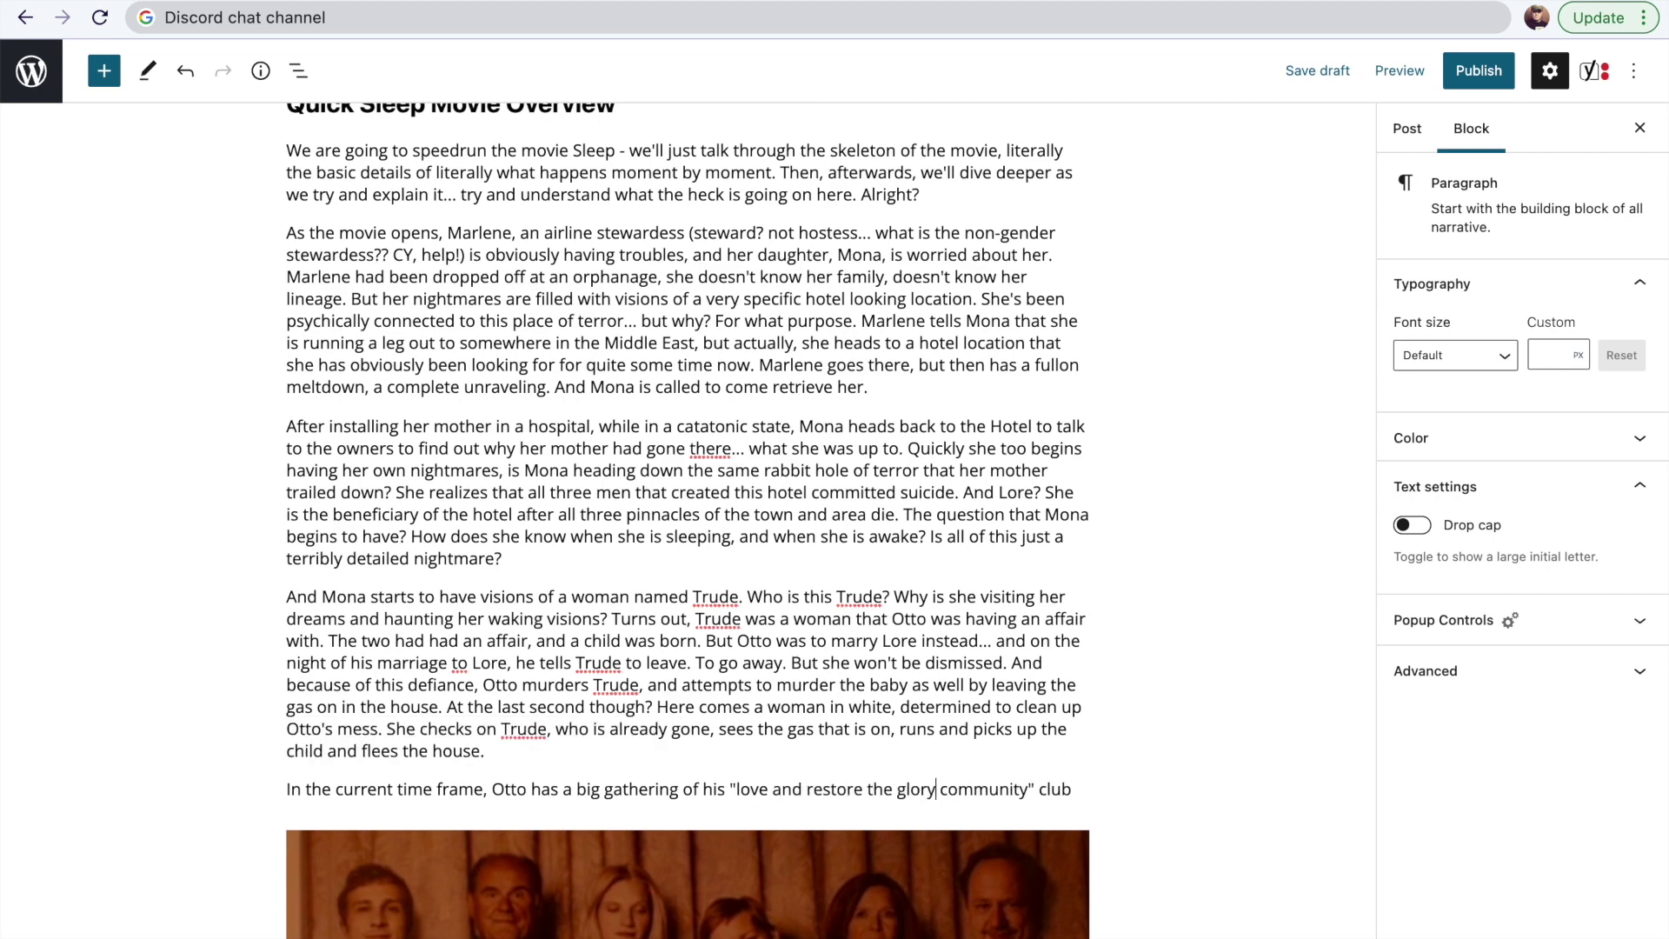
left_click(322, 811)
type(",")
Check the Sleep (2020) video around 1:08:45 and insert text about Otto attacking Mona and leaving her in the basement before his big gathering.
key("super+Tab")
left_click_drag(979, 725, 926, 728)
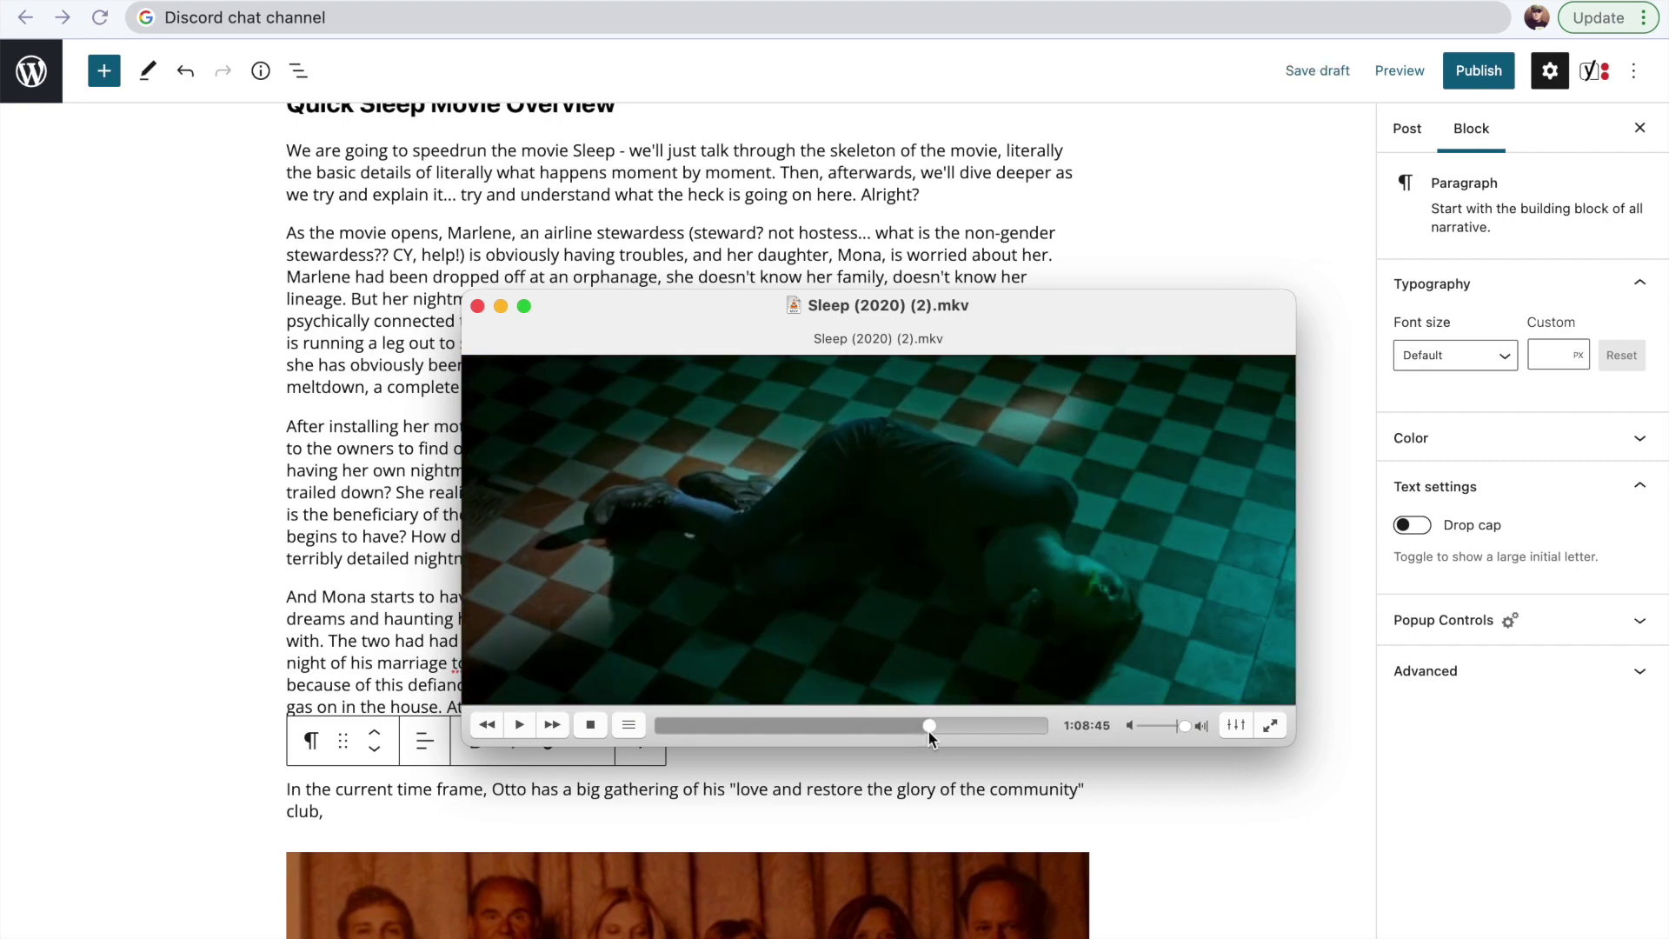
left_click(564, 790)
type("had enough of")
scroll(564, 790, "down", 3)
type("Mona's bothering inquisitions, and he attacks her, gags her, and leaves ")
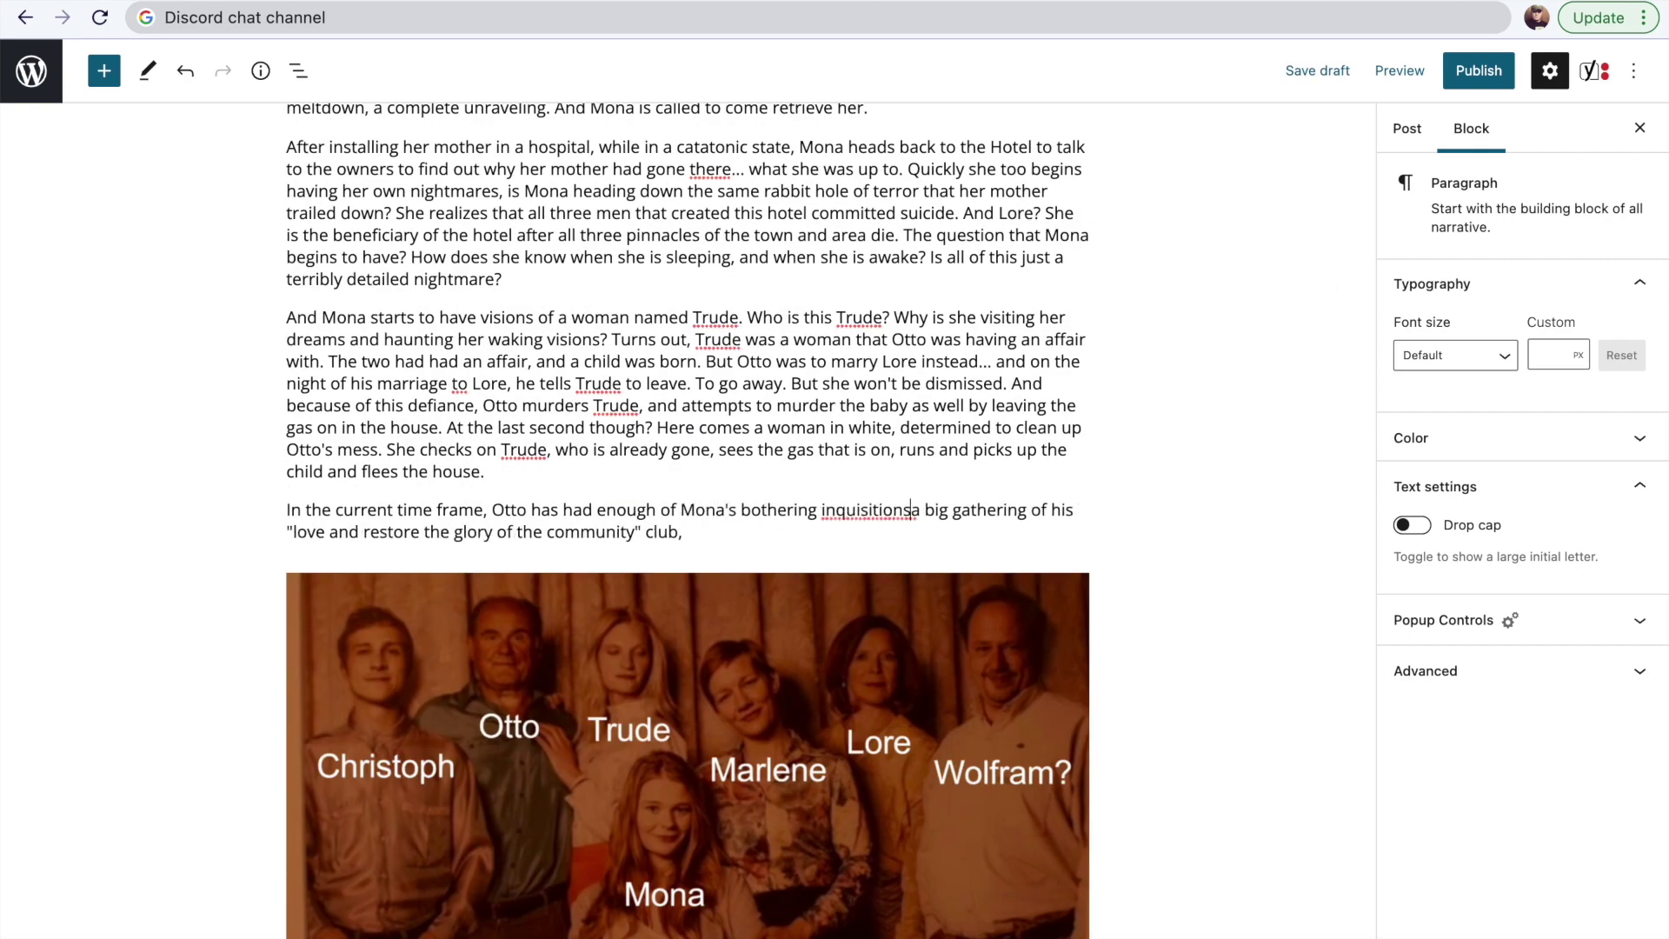
type("her in the basement. I mean, he has to get ready for his")
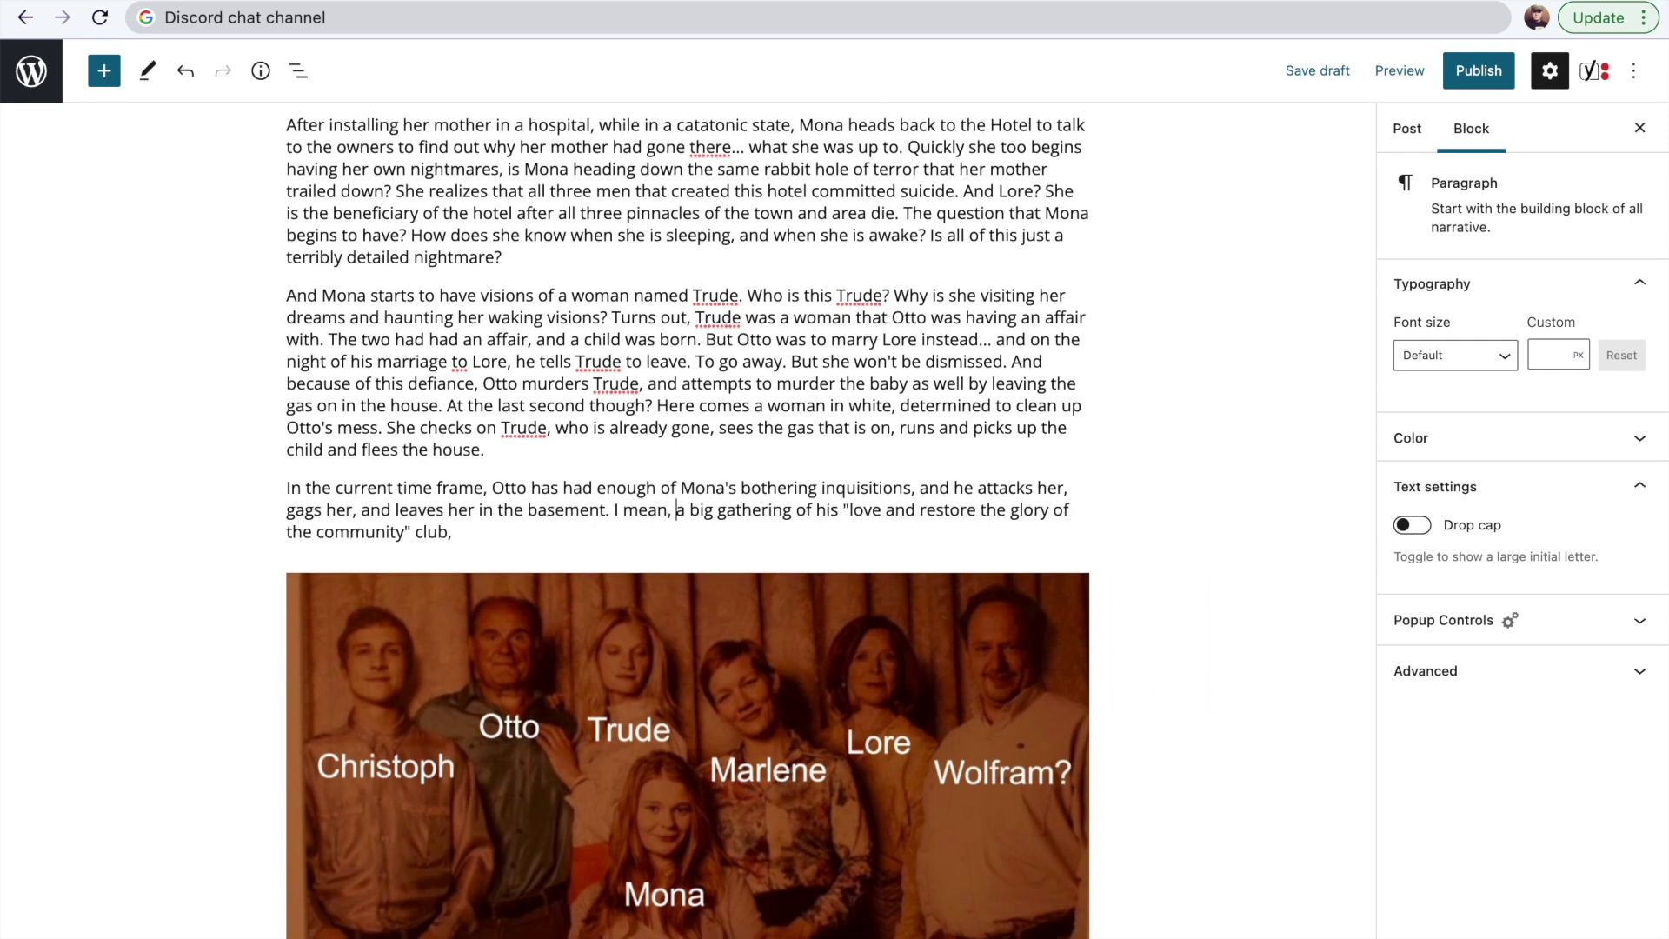
Join the gathering text as "his big gathering", end the sentence with "right?", and add Otto's pitch of the hotel as the area's center.
key("Delete")
type("right? ")
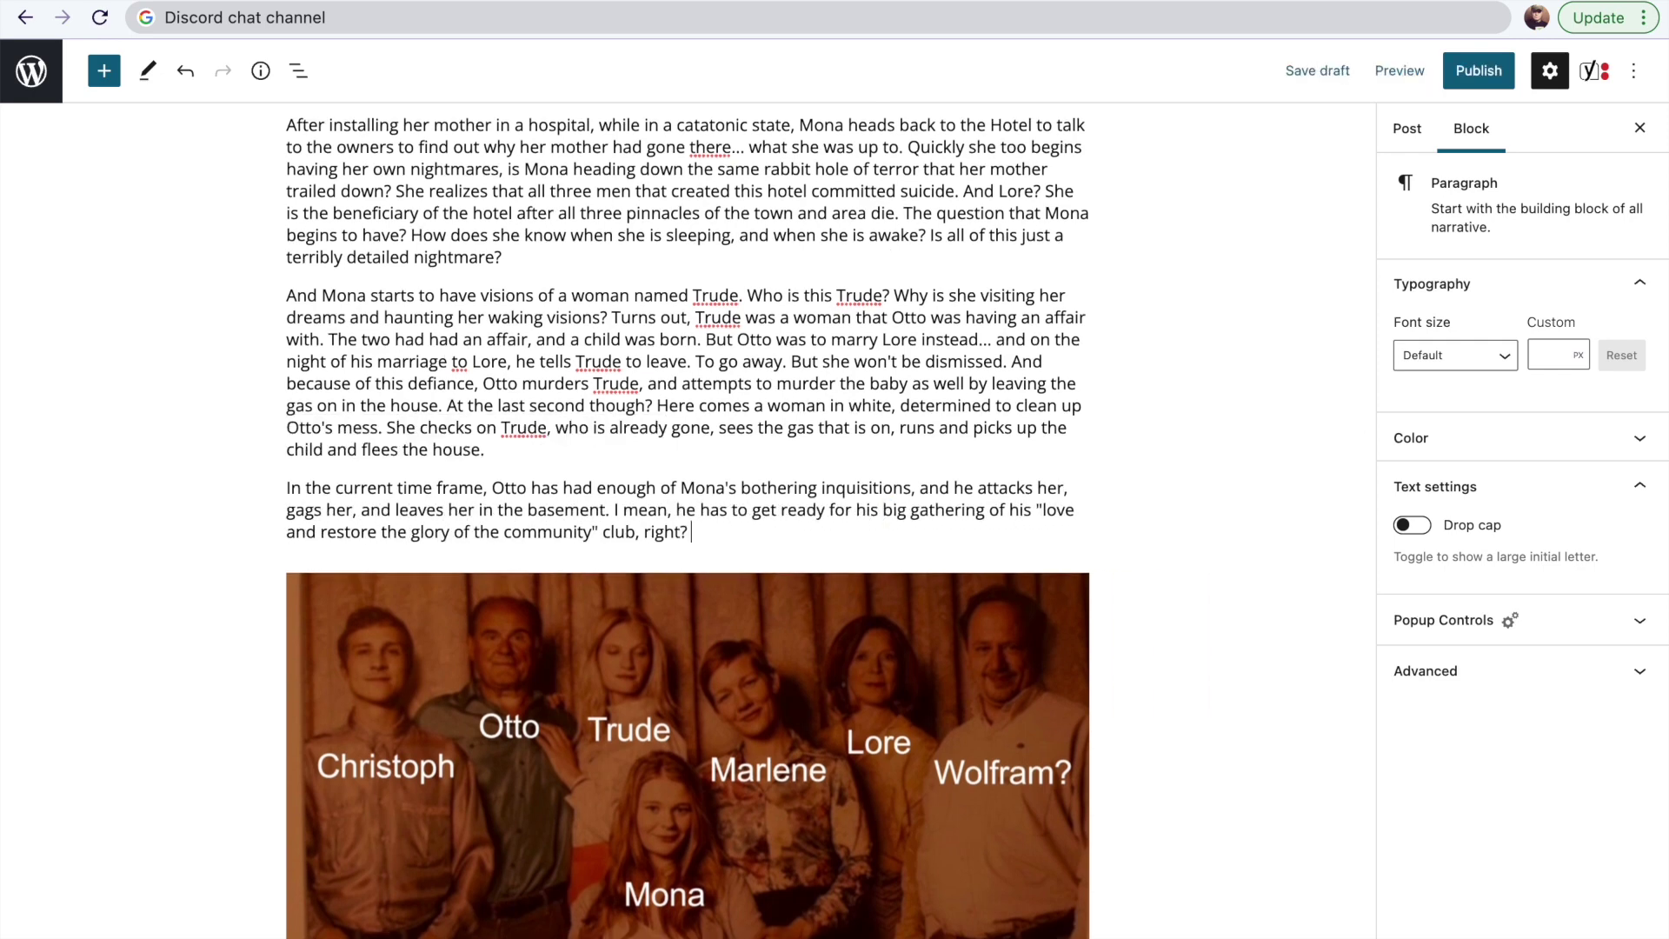
type("Wherein he pitches them on what this area could be, and how the hotel will be the cente")
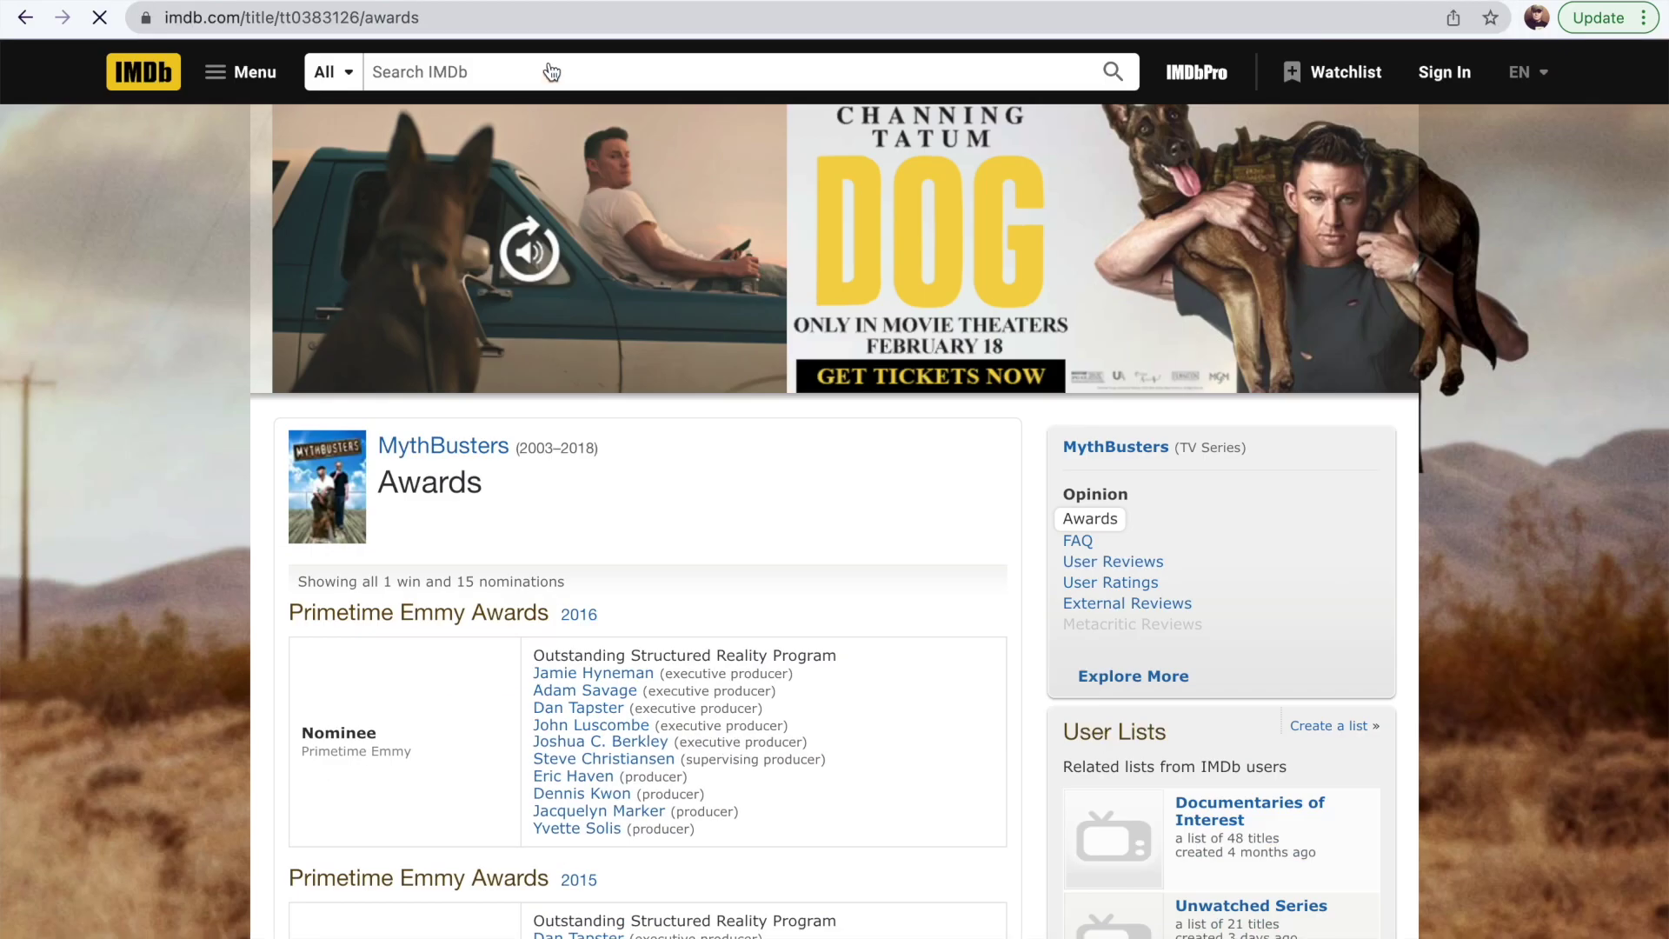
Search IMDb for the movie Sleep and look through its title page, including the trailers and photos.
left_click(548, 72)
type("s")
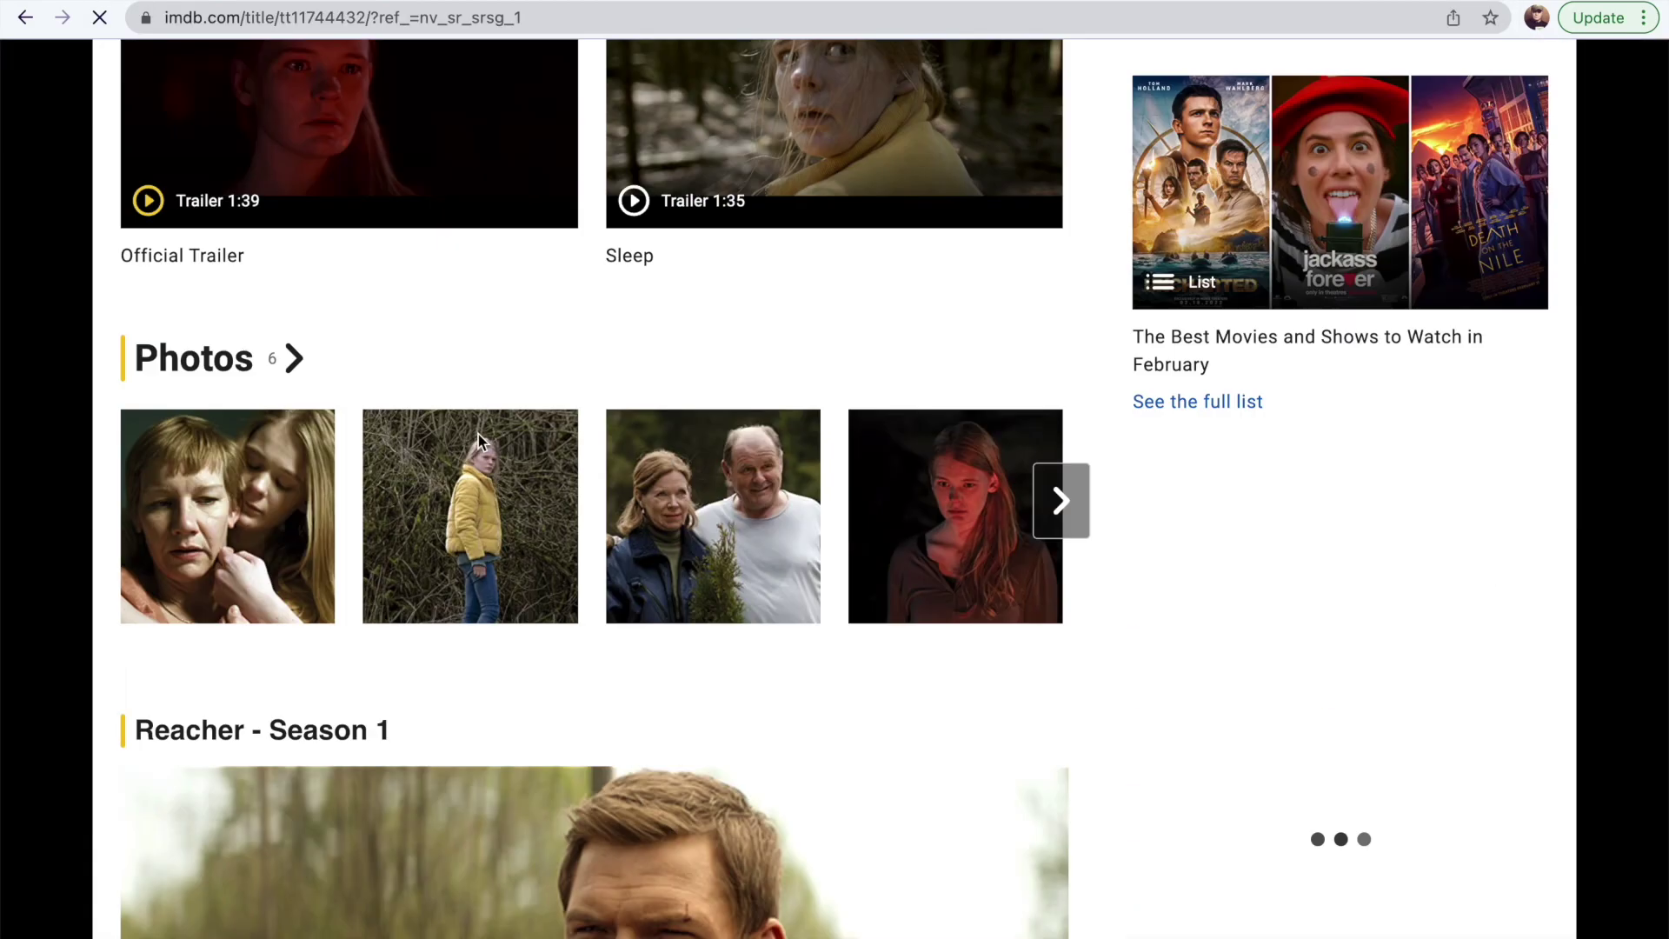
scroll(478, 435, "down", 10)
scroll(478, 431, "up", 3)
scroll(399, 812, "down", 6)
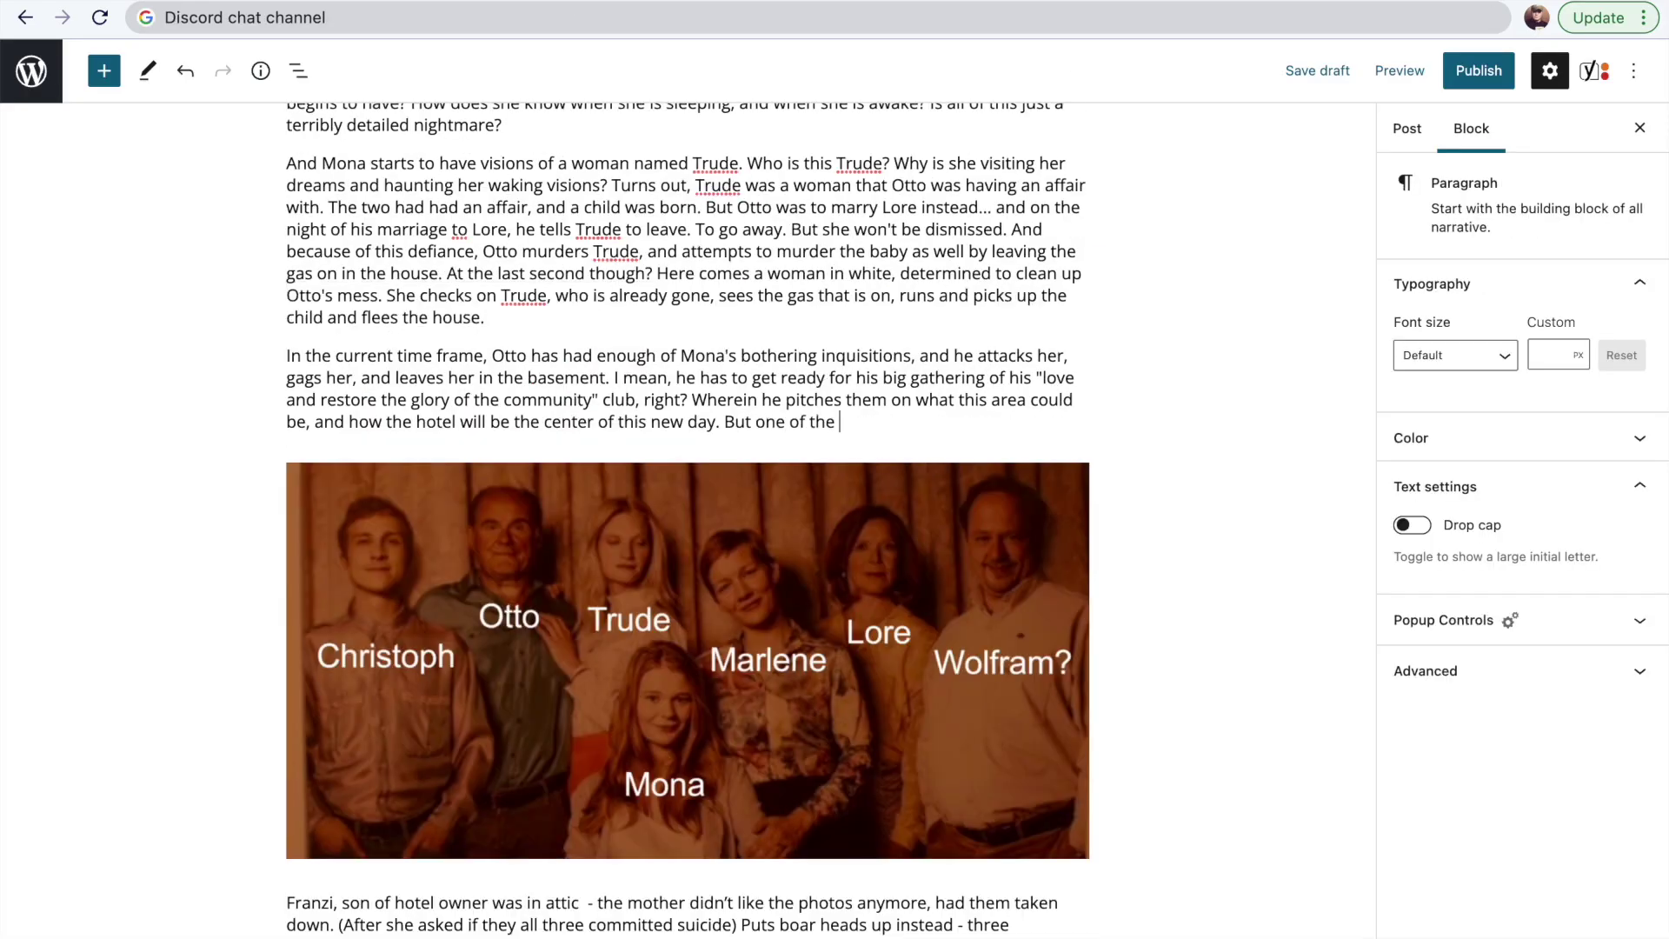
Continue the gathering paragraph with Lore and a hotel worker turning against Otto, and Lore approving the drugging of everyone at his assembly.
type("women working at the hotel has had enough of Otto's insanities, and Lore couldnt' agree more. I mean, of all people, Lore knows that Lore is insane. She is, after all, the")
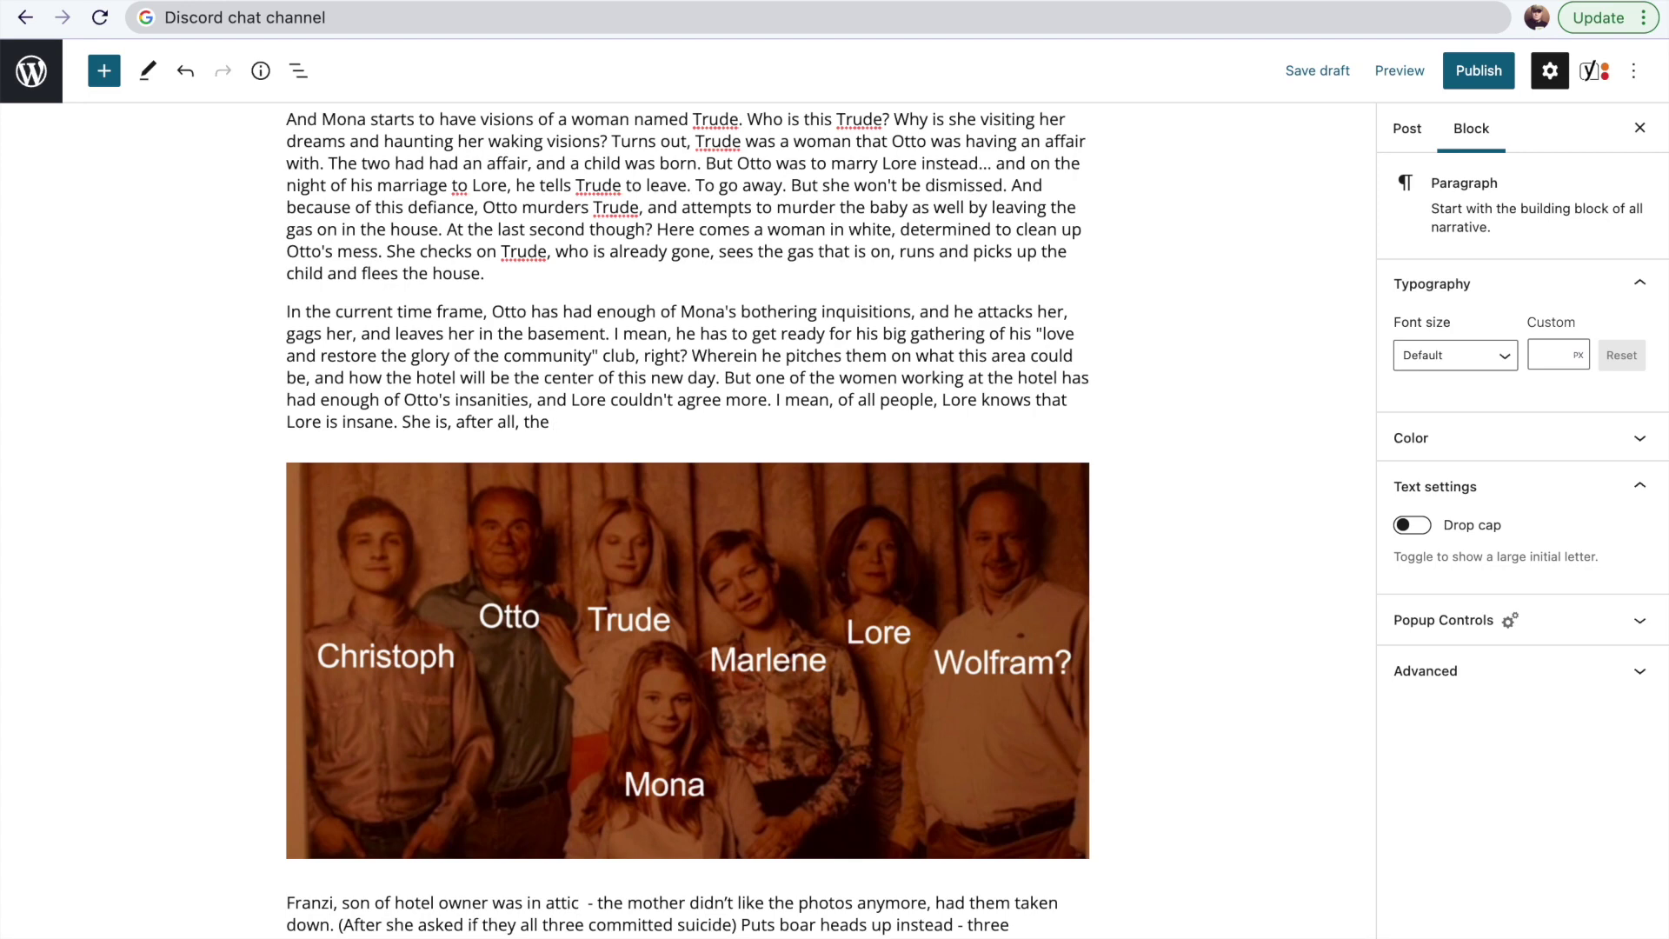
type("She's the one that knows he's a murderer. She's the one that has enabled ")
type("his insanities all these years, but tonight something ")
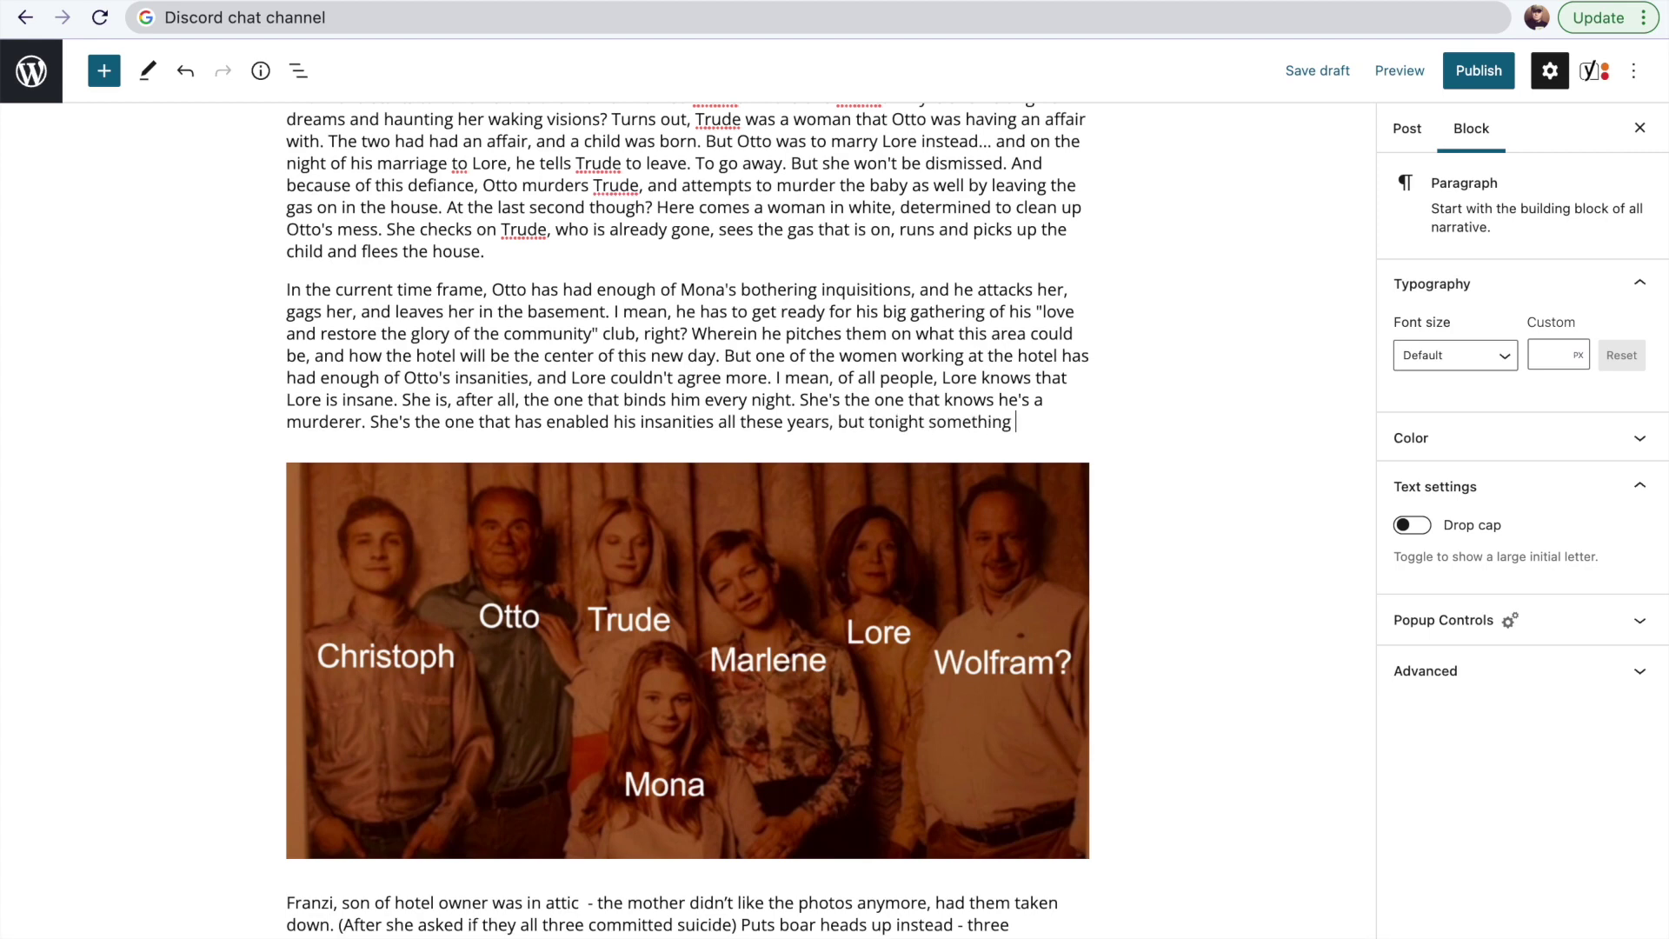
type("has got to change... and tonight will be the night.")
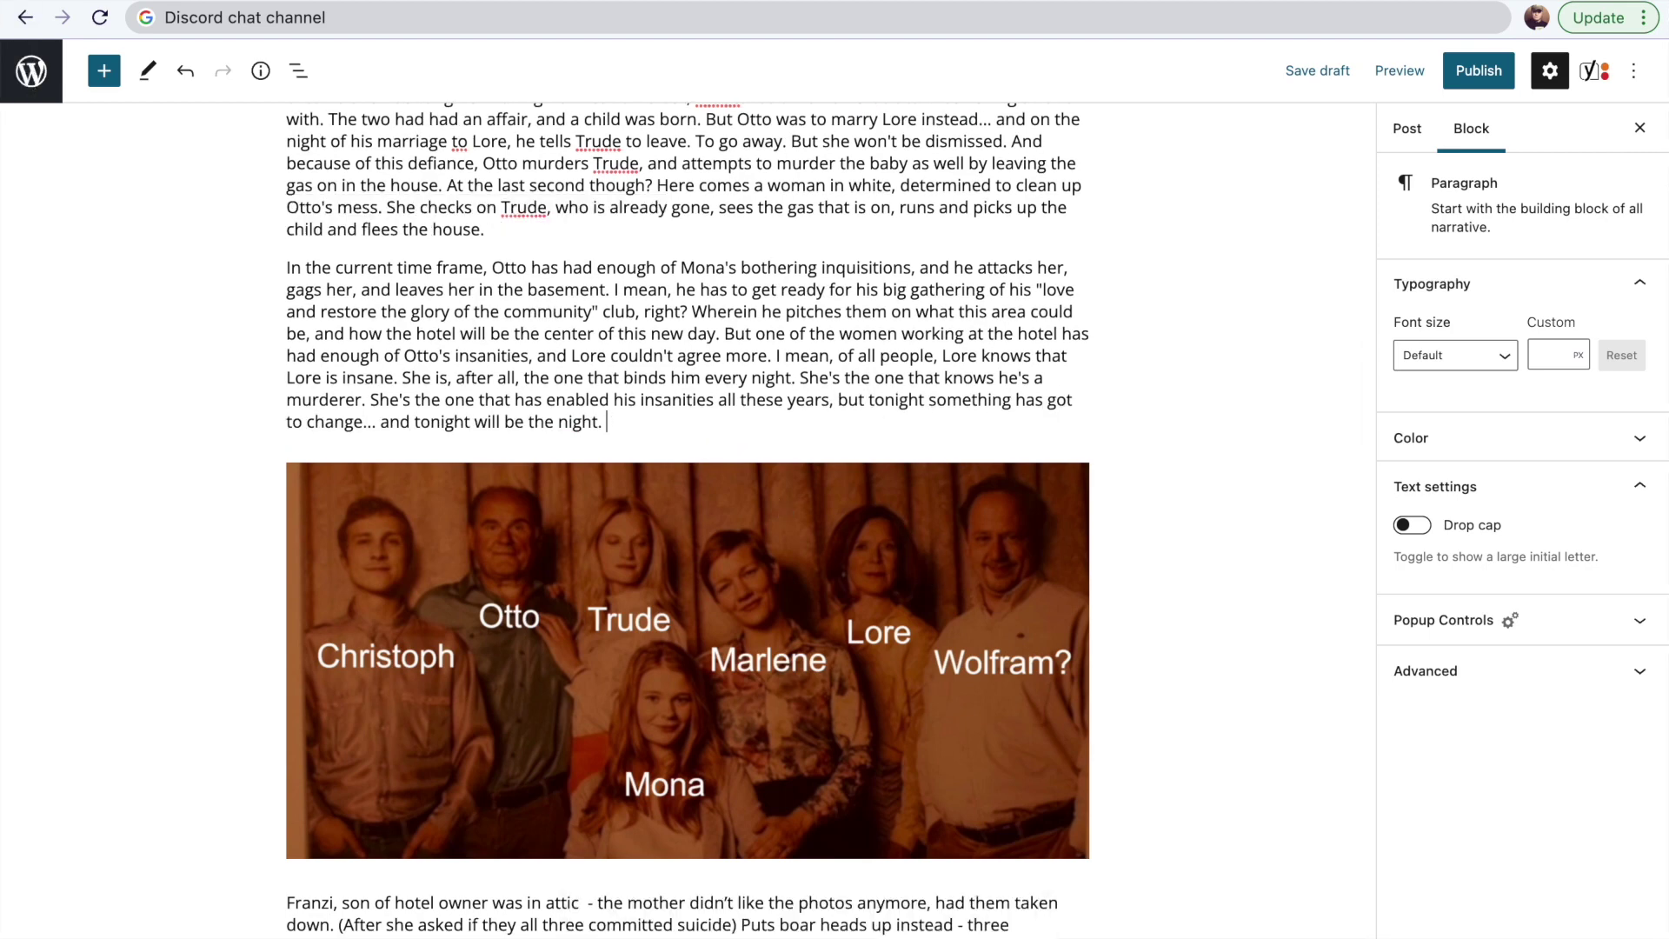
type(" So she approves of the durgg")
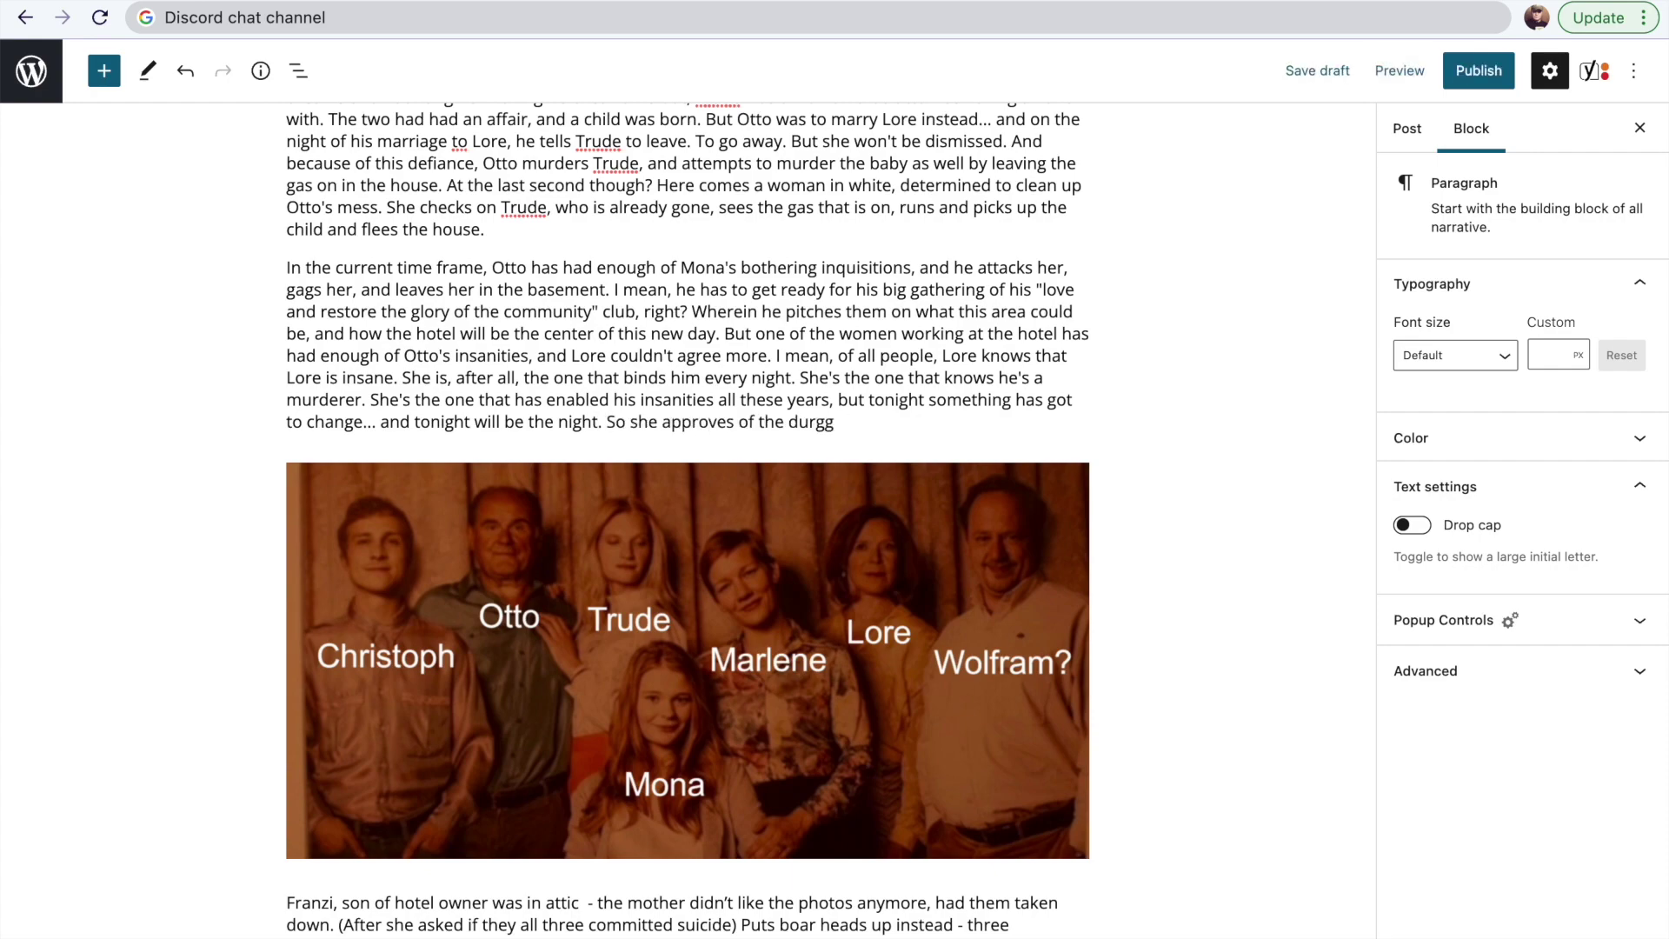
type("on at Otto's little assemb")
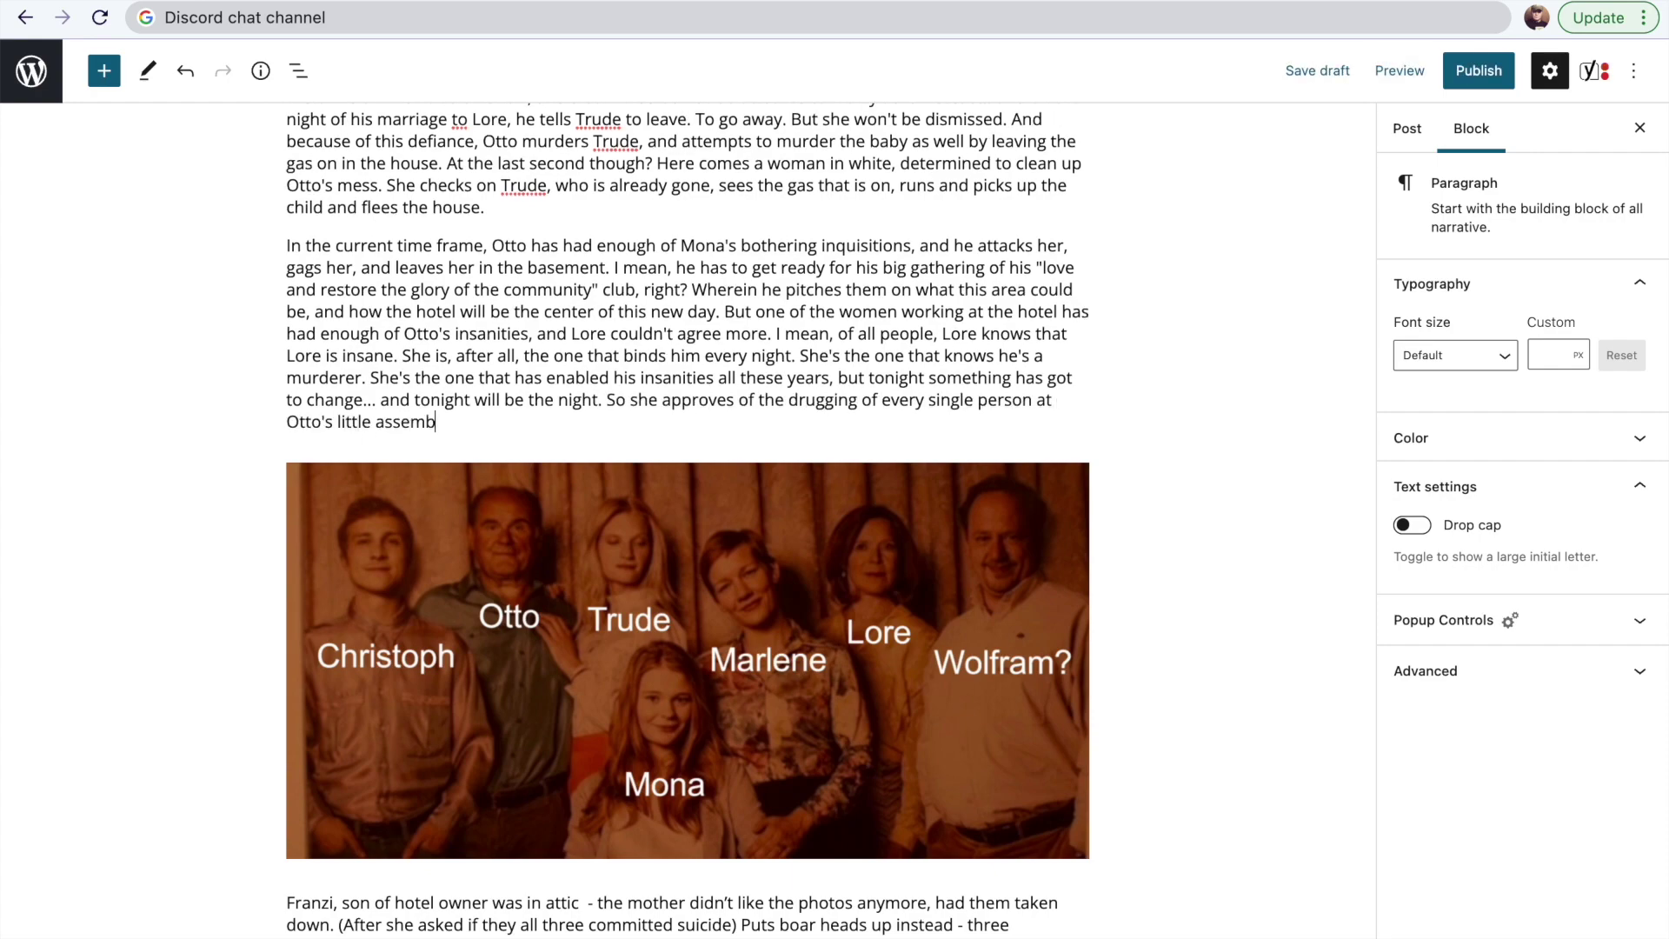
Pause the Sleep (2020) video around 1:13:13 on the woman crouching on the floor and copy a screenshot of that frame.
scroll(931, 417, "up", 2)
left_click(966, 913)
key("space")
mouse_move(927, 725)
left_mouse_down()
mouse_move(998, 725)
mouse_move(948, 721)
left_mouse_up()
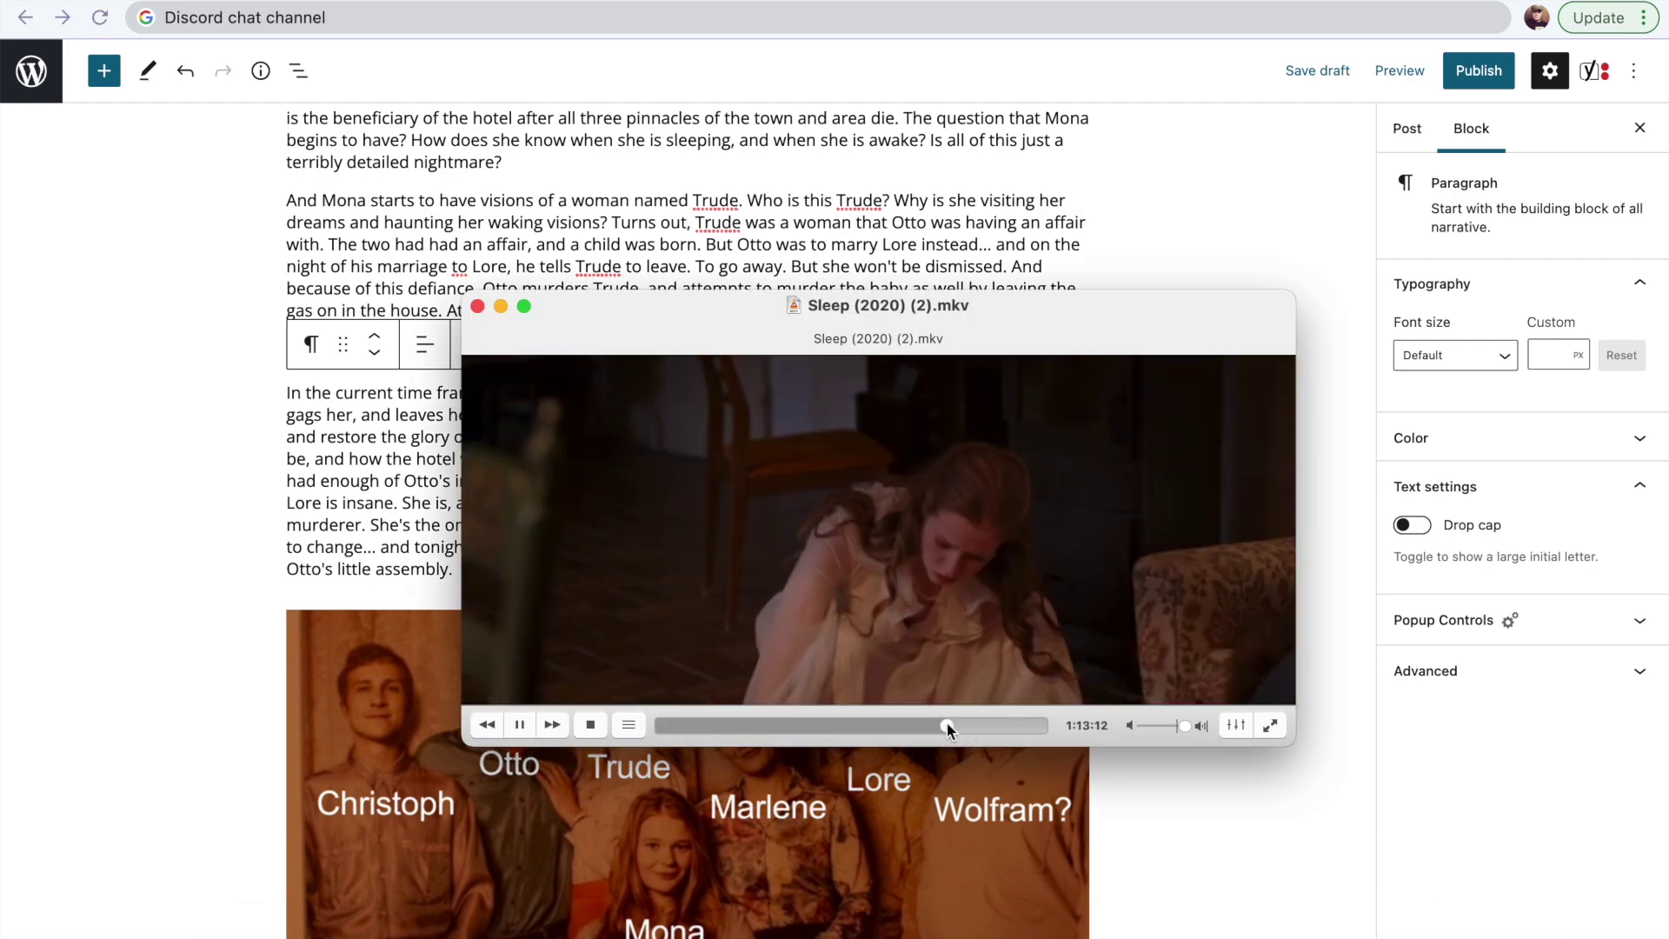
key("space")
key("ctrl+shift+super+4")
left_click_drag(482, 362, 1252, 704)
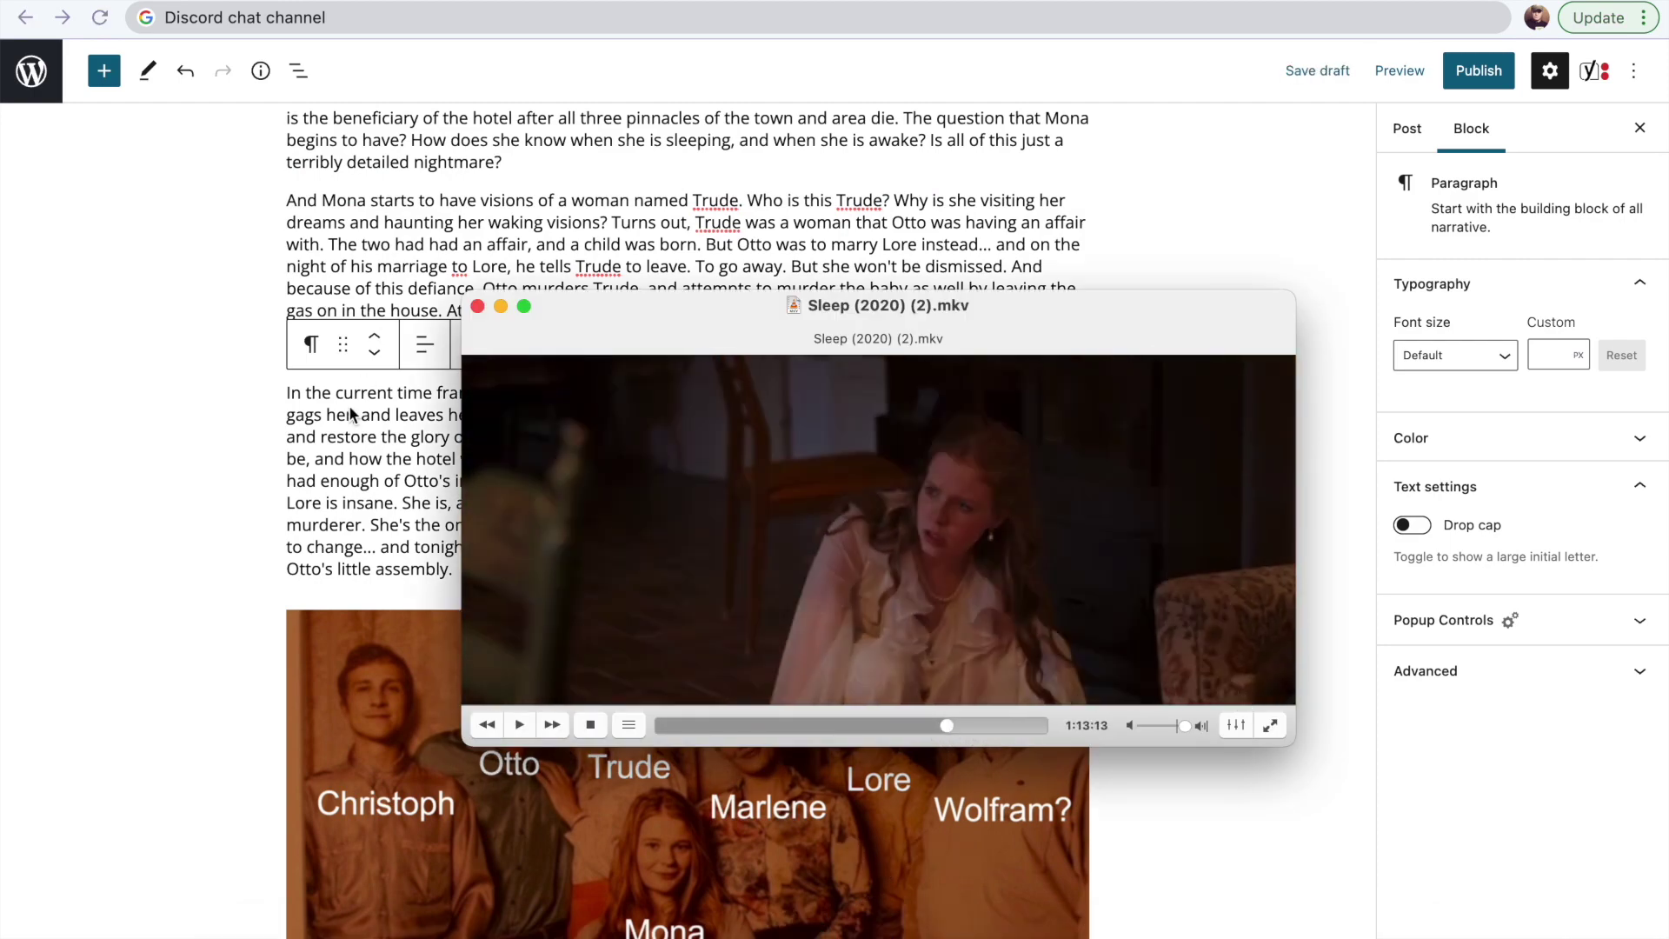
Paste the captured frame as an image directly above the paragraph beginning "In the current time frame".
left_click(351, 414)
scroll(350, 414, "up", 2)
left_click(491, 439)
key("Return")
key("super+v")
scroll(806, 341, "down", 5)
Add an empty paragraph below, check the notes, and append "Our pride is our weapon against the cult of guilt!!" Otto proclaims as the attendees cheer.
left_click(477, 639)
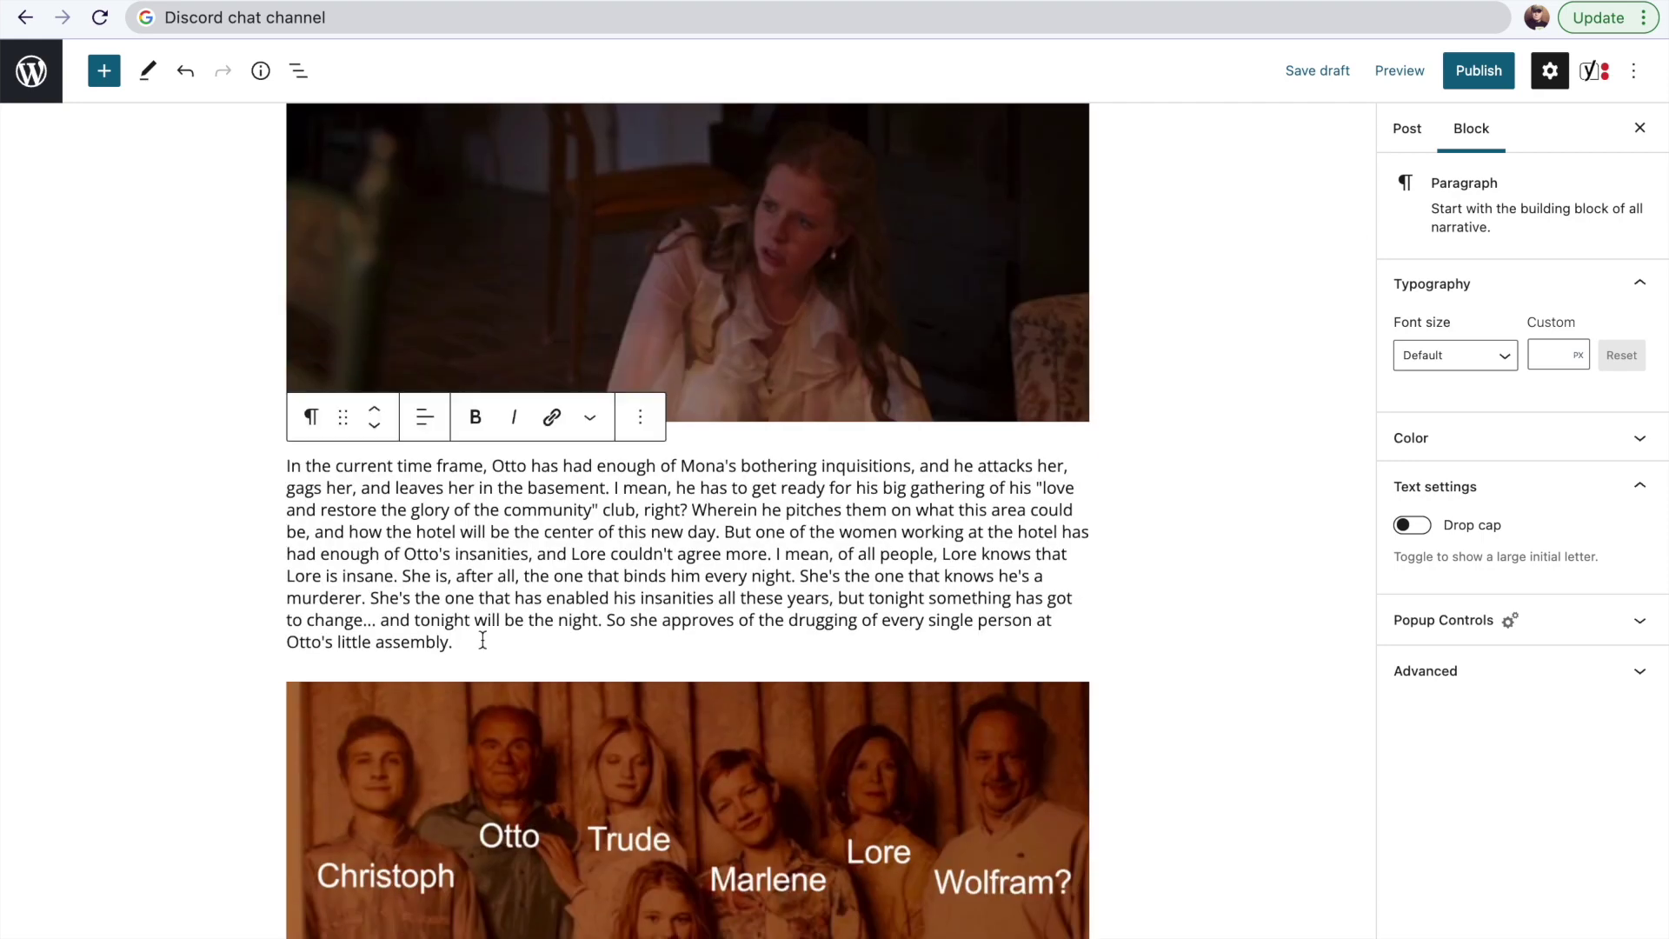
key("Return")
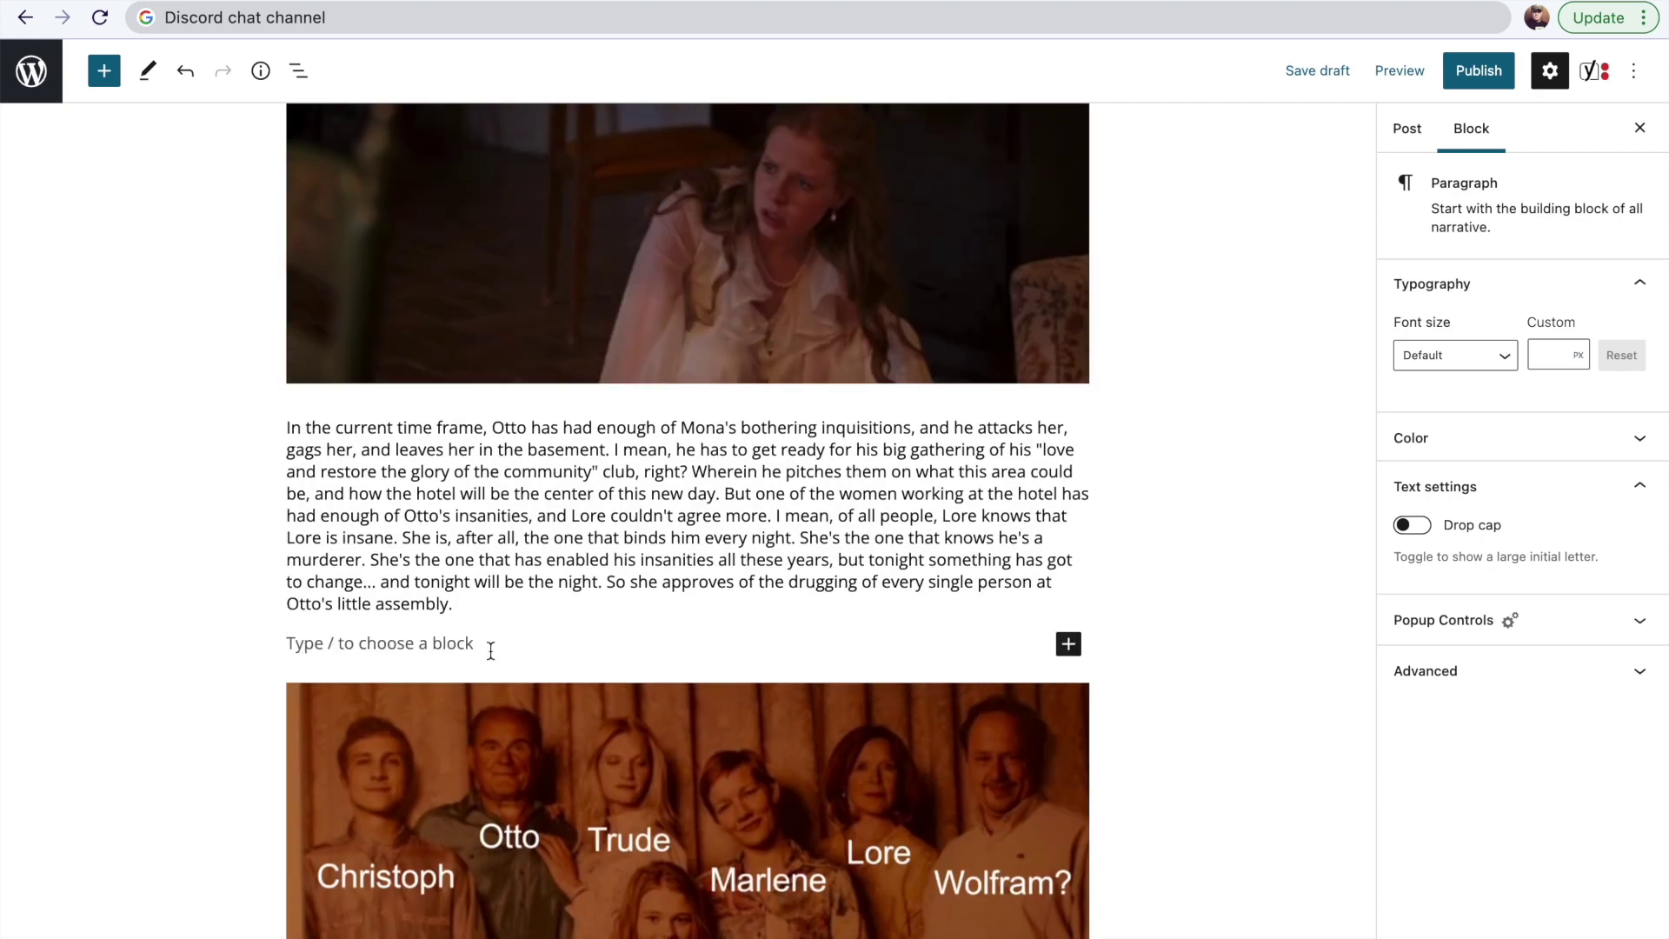
scroll(484, 652, "down", 20)
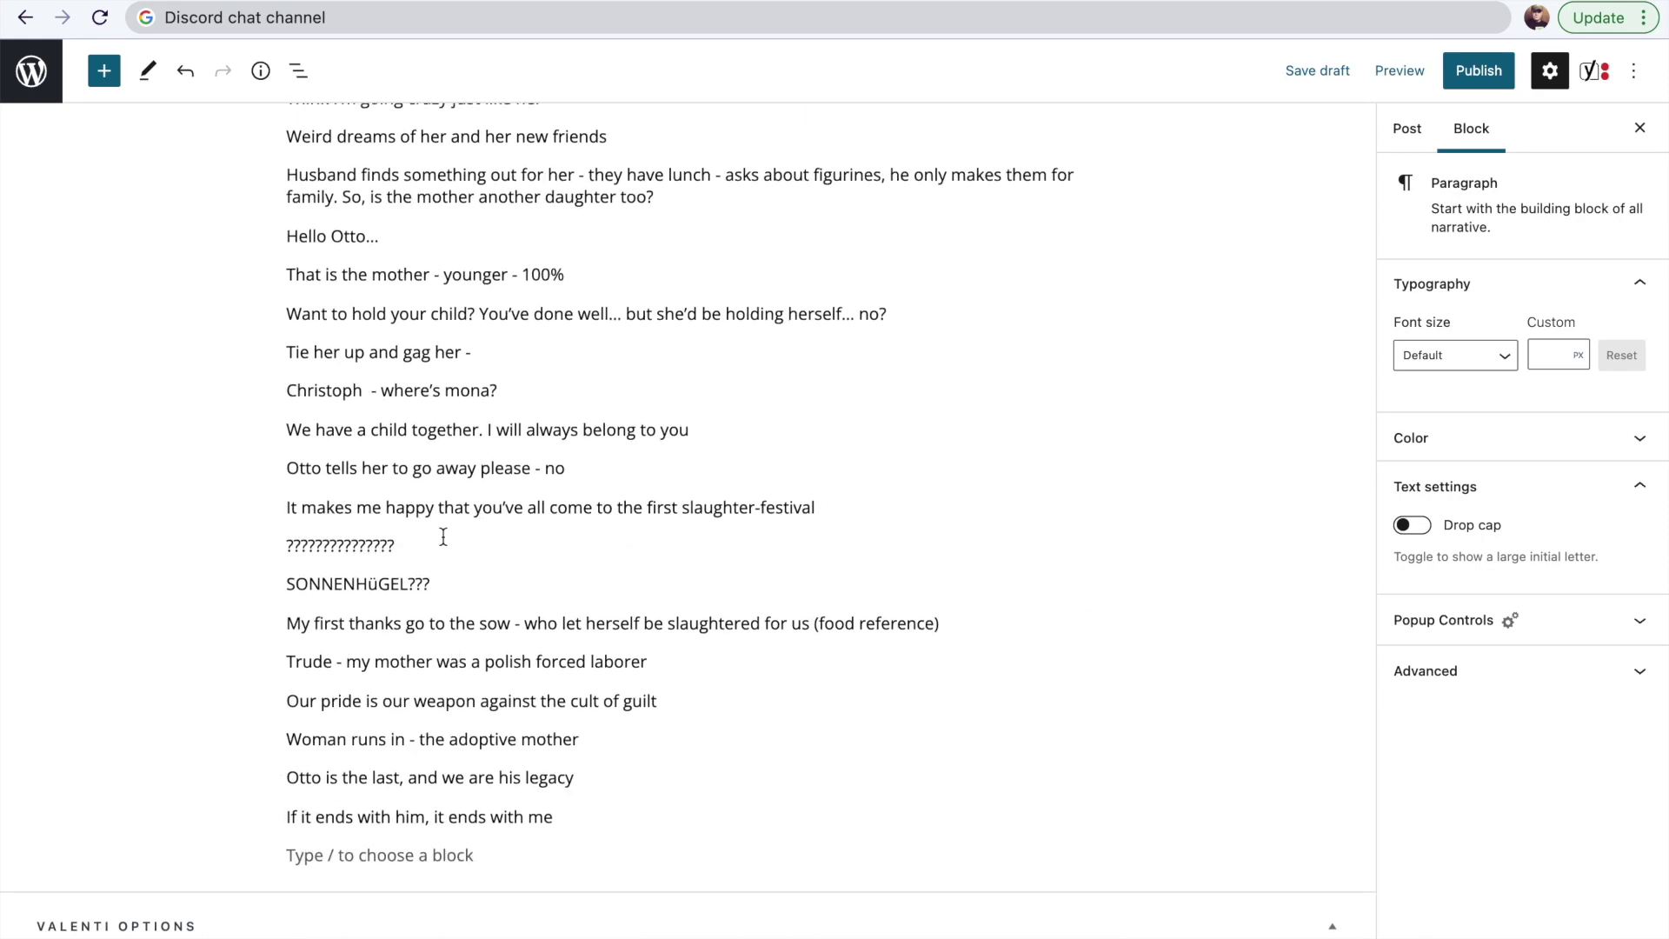
type("\"Our pride is our weapon against the cu")
scroll(687, 521, "down", 2)
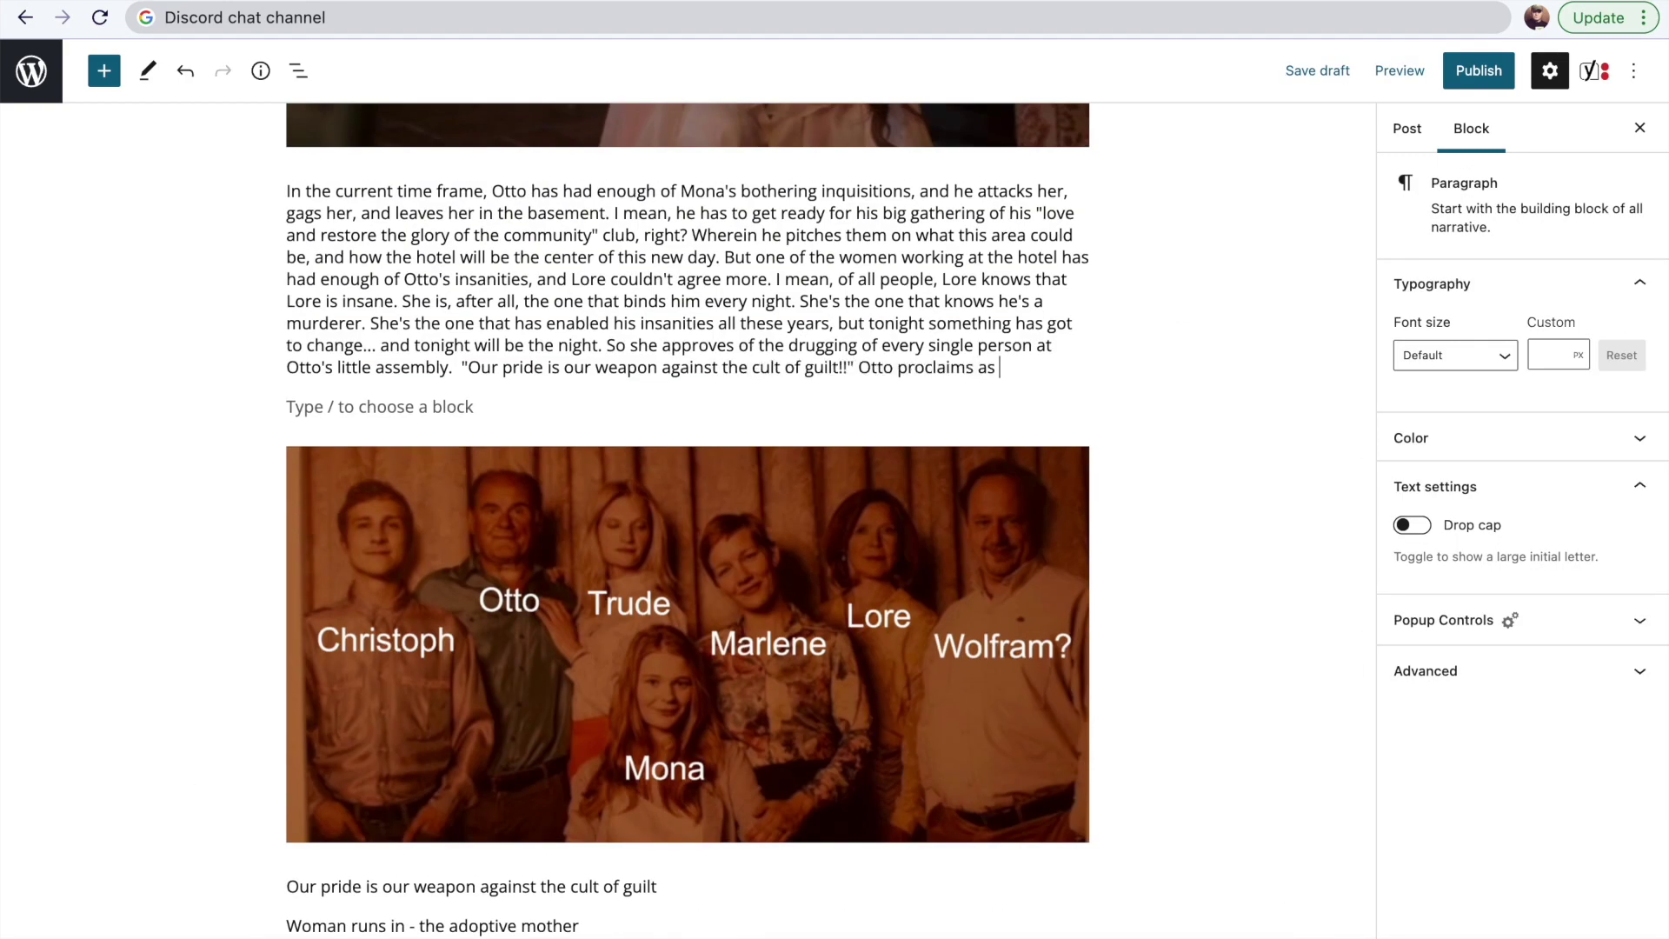
type("ttendees cheer. ")
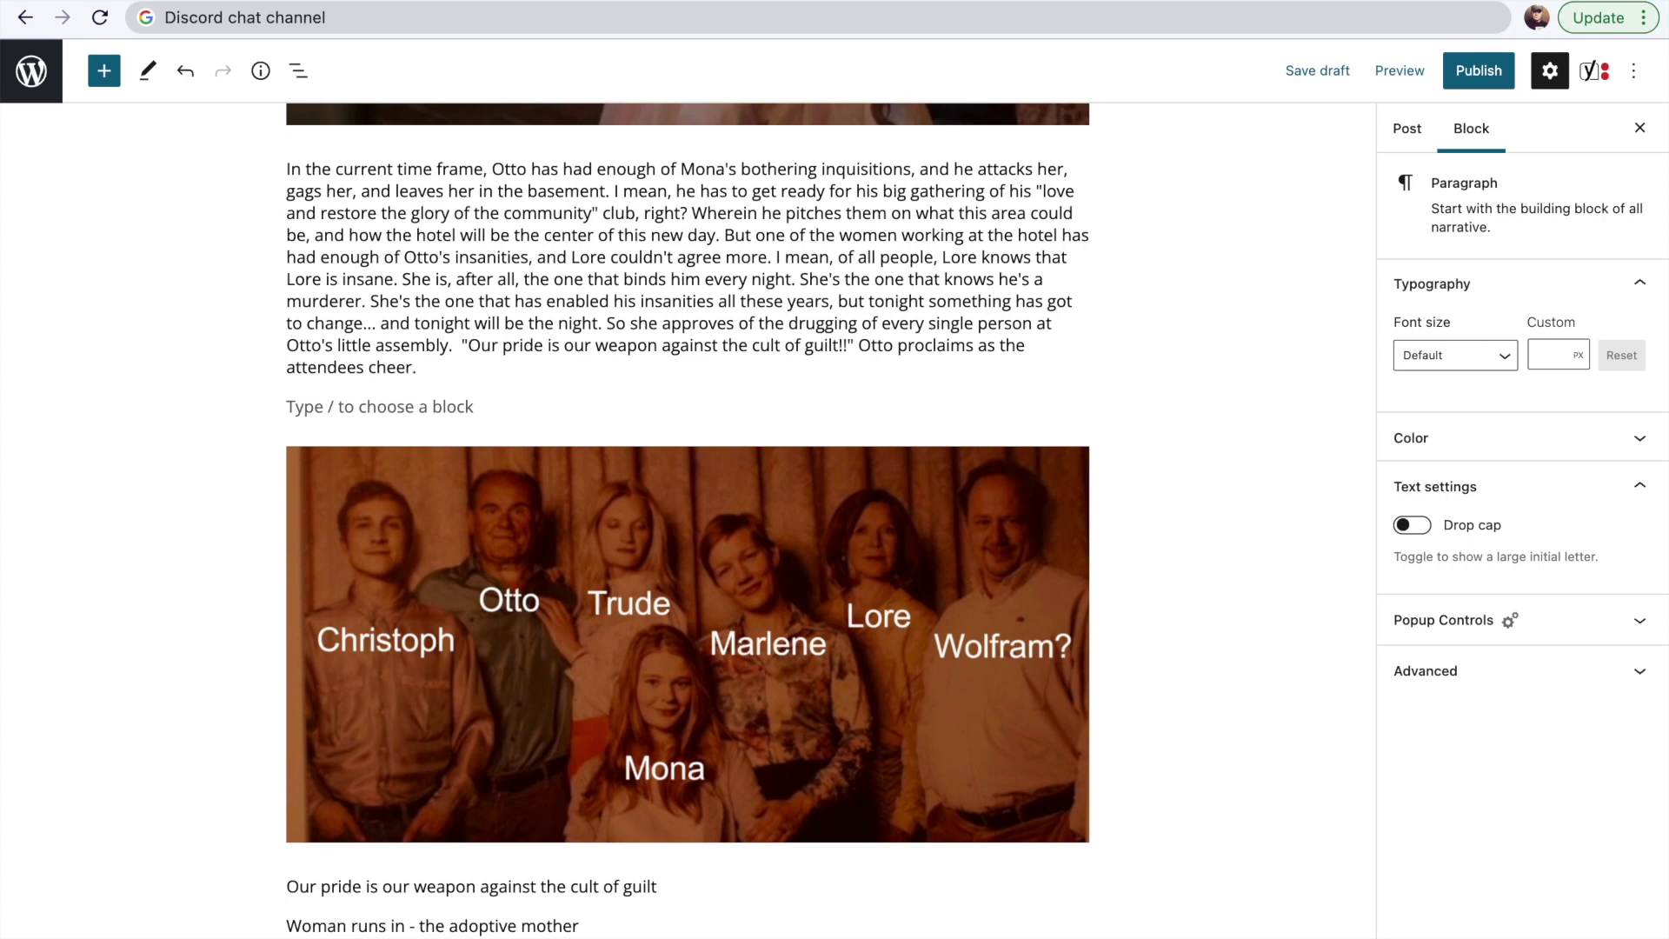
Add a sentence on movies about the 3rd Reich being illegal in Germany and the oblique reference to German guilt from World War II.
type("movies about the 3rd Reich")
type(", but this is obviously an oblique reference to the ")
type("guilt of Germany ov")
type("om World War II")
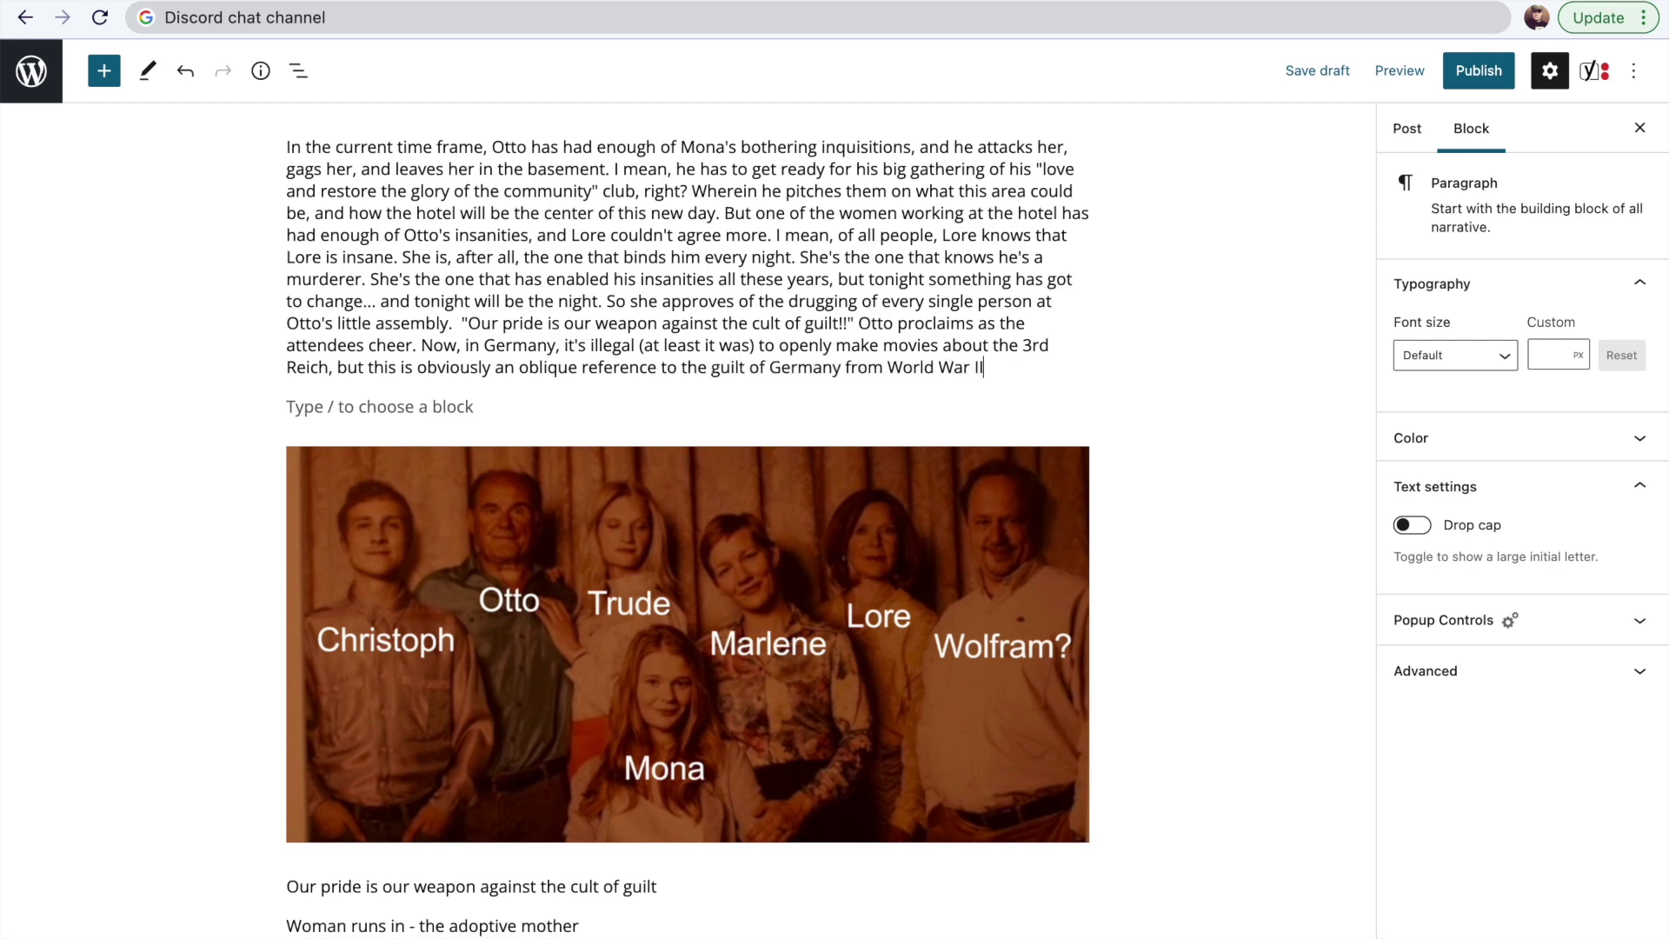
type(".")
scroll(686, 522, "down", 1)
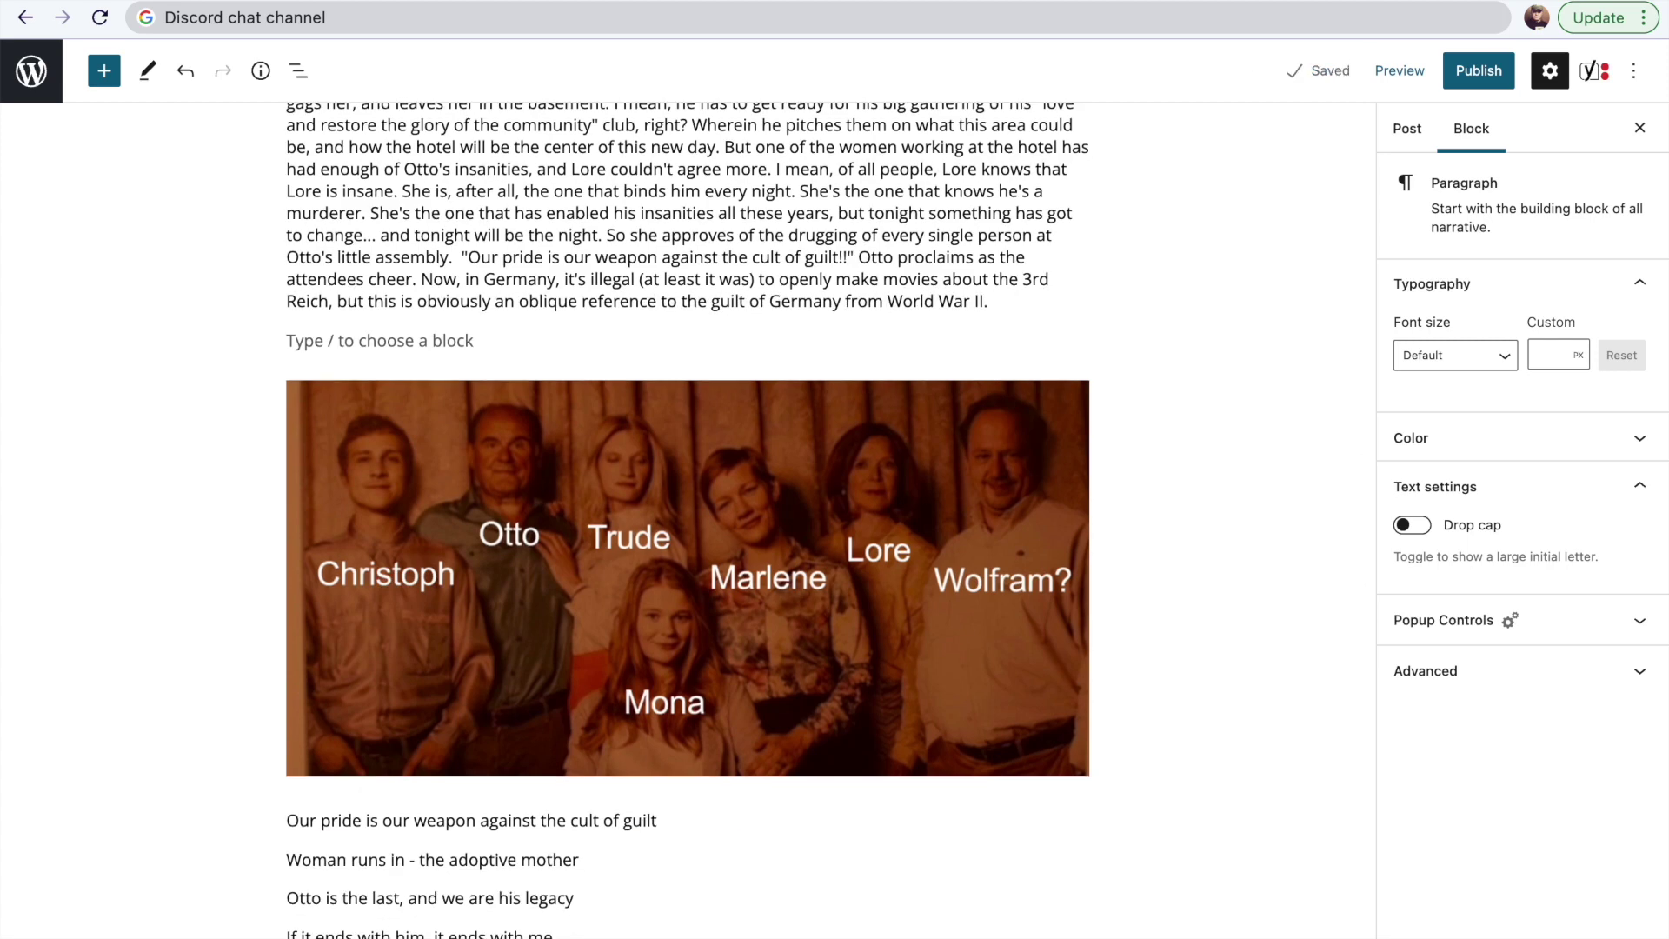
Write a new paragraph starting "Eventually, the movie devolves into a scrum", covering Otto killing Mona and burying her in the hotel's front entryway.
scroll(799, 591, "up", 3)
scroll(800, 591, "down", 4)
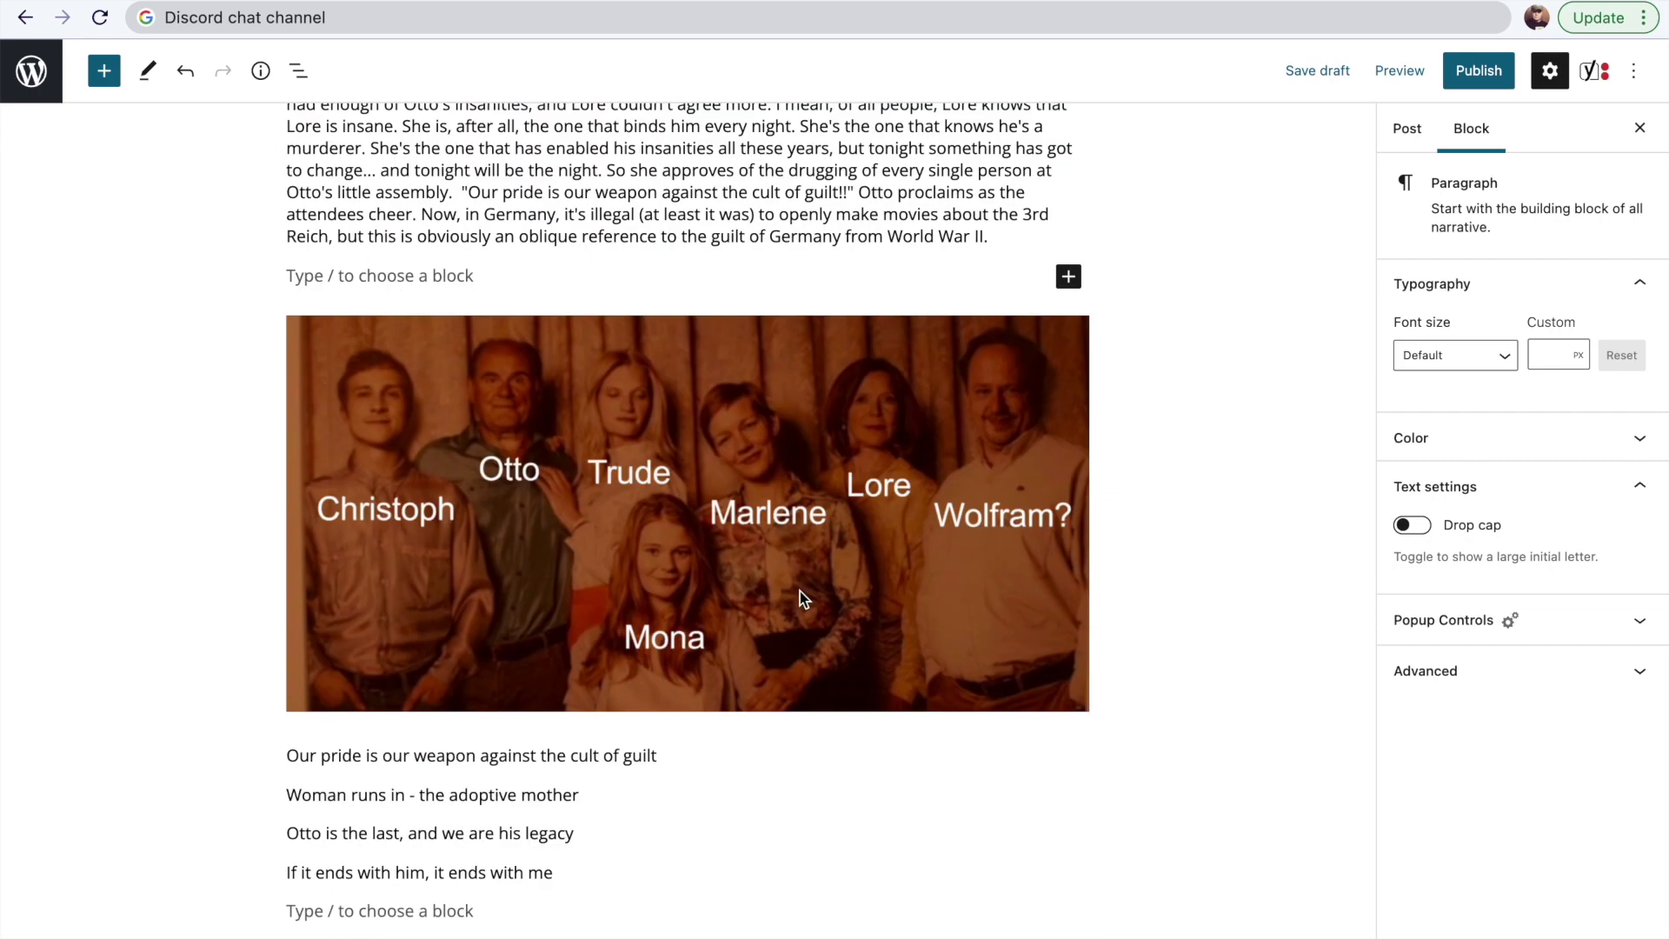
scroll(800, 591, "up", 4)
type("Eventually")
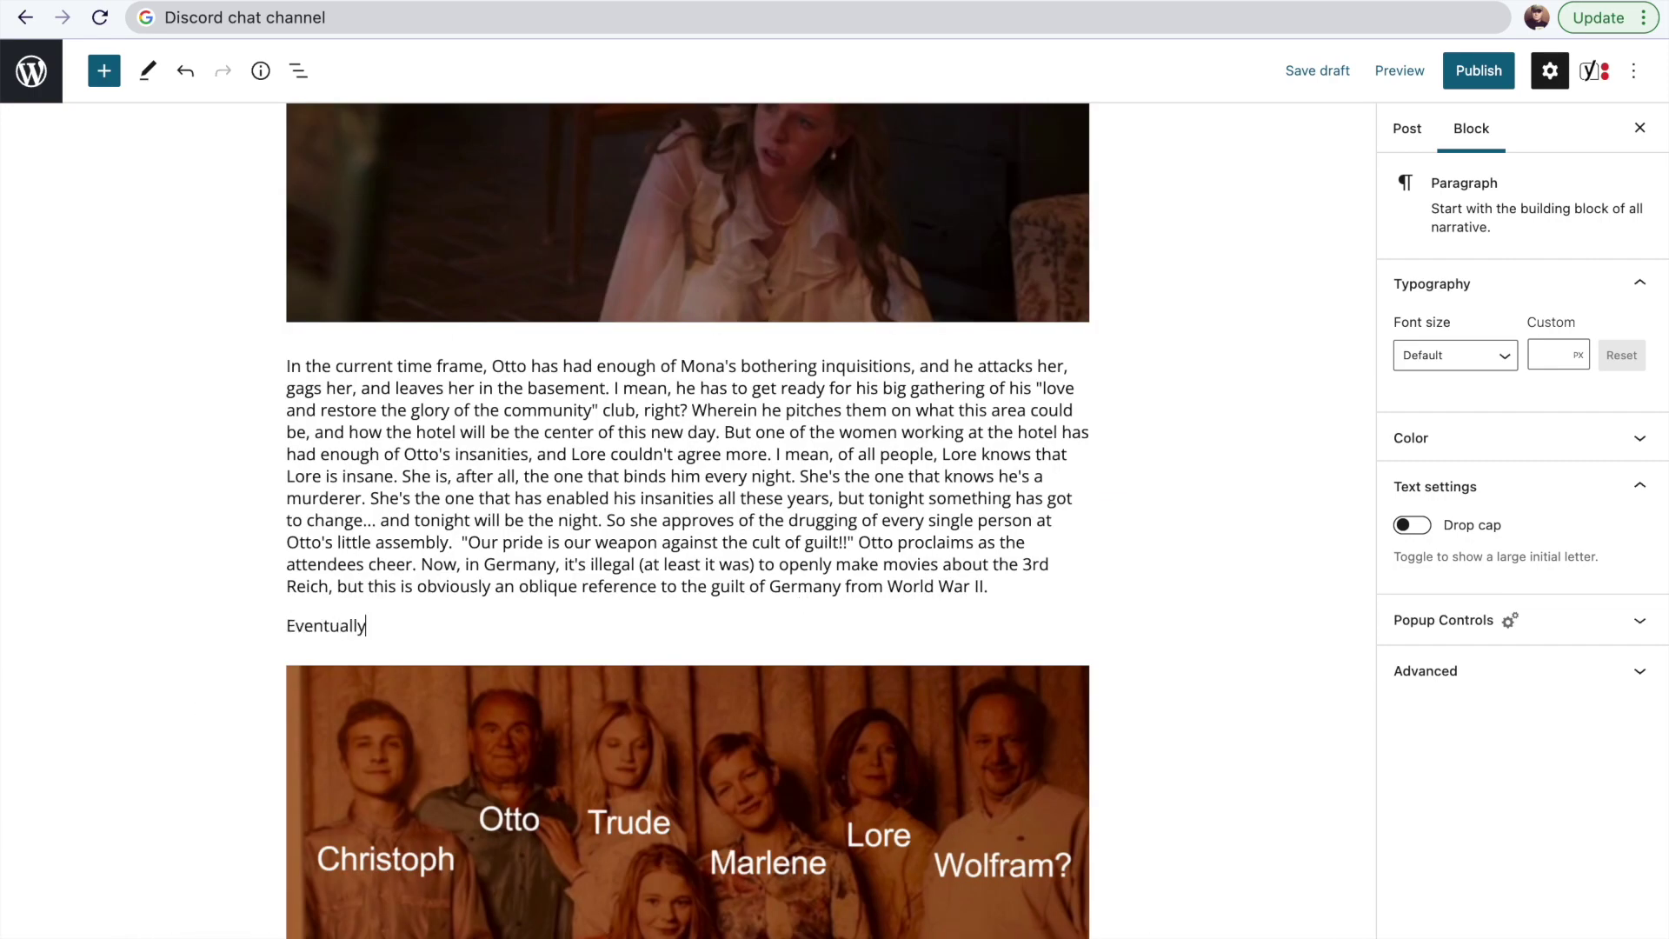
type(", the movie devolves into a scrum, and Otto a")
scroll(687, 521, "down", 1)
type("nd Mona")
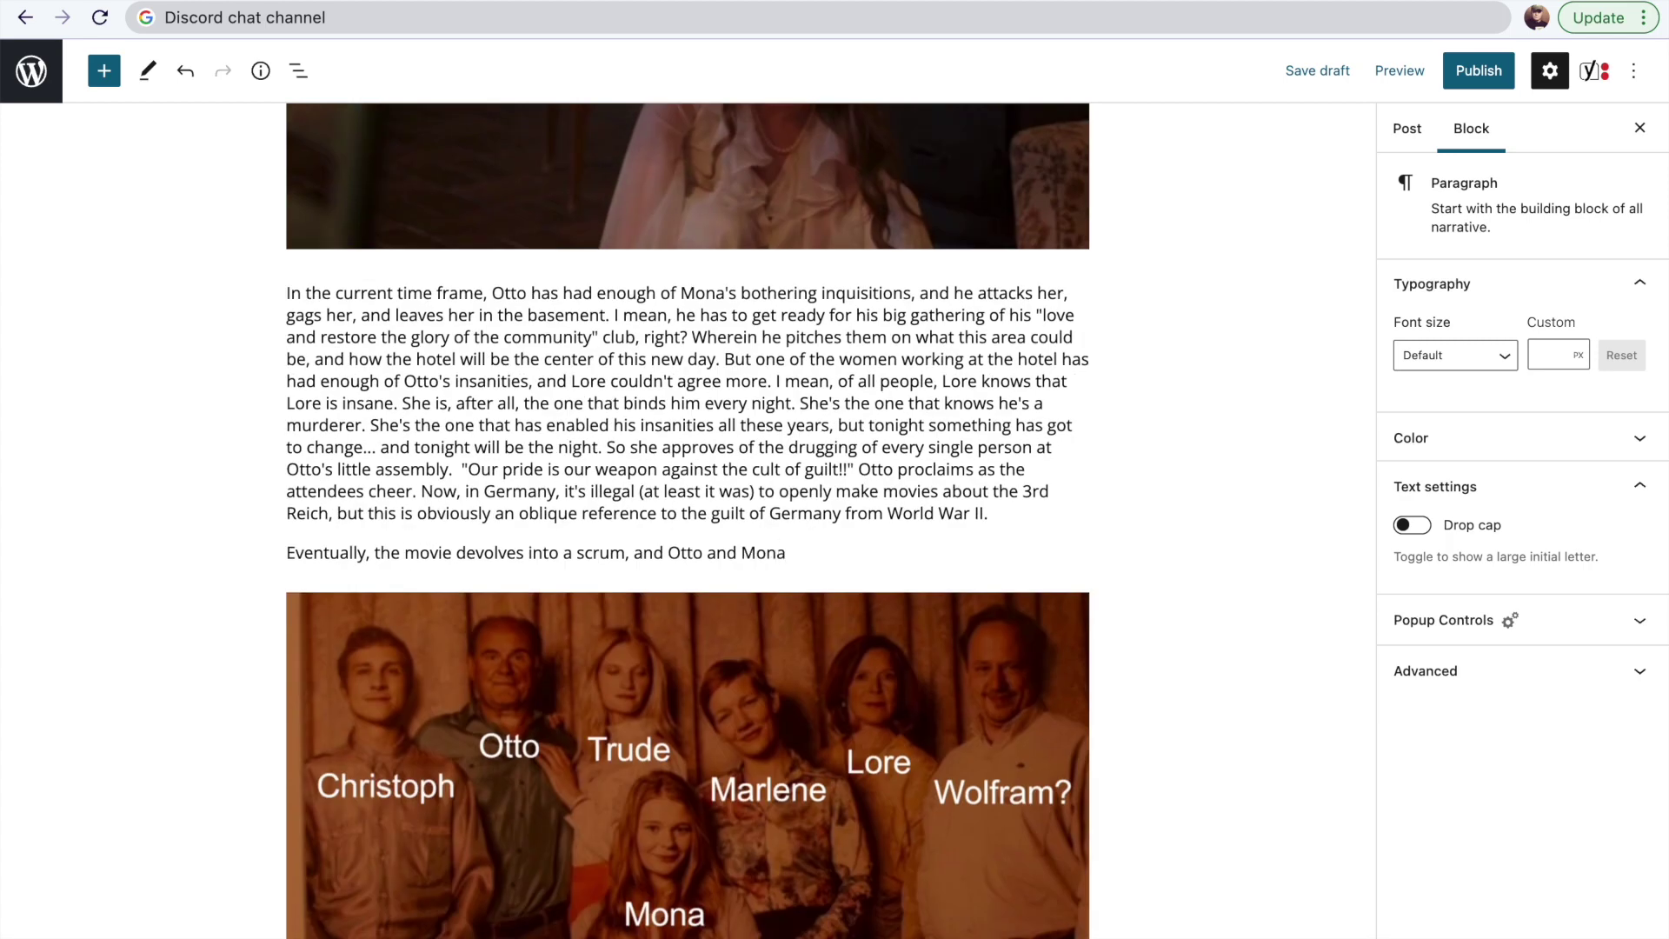
type(" struggle and fight, and it ends with Otto killing mona, and then ")
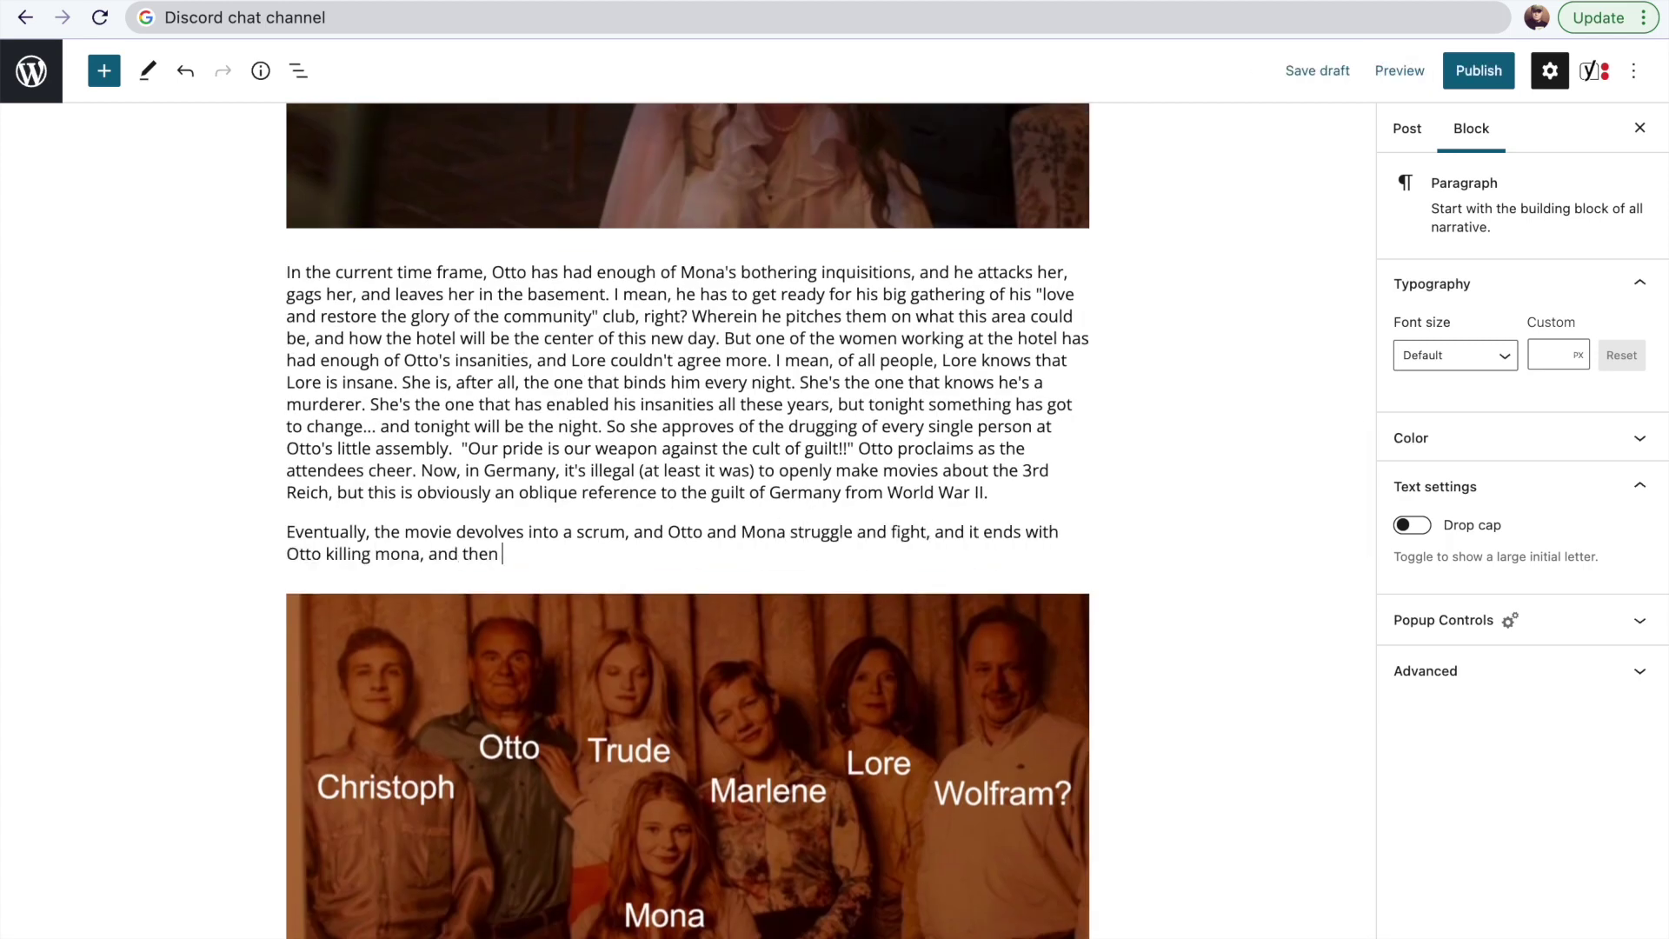
type("him burying her in the front entryway of the hotel. (Because yeah, that's where y")
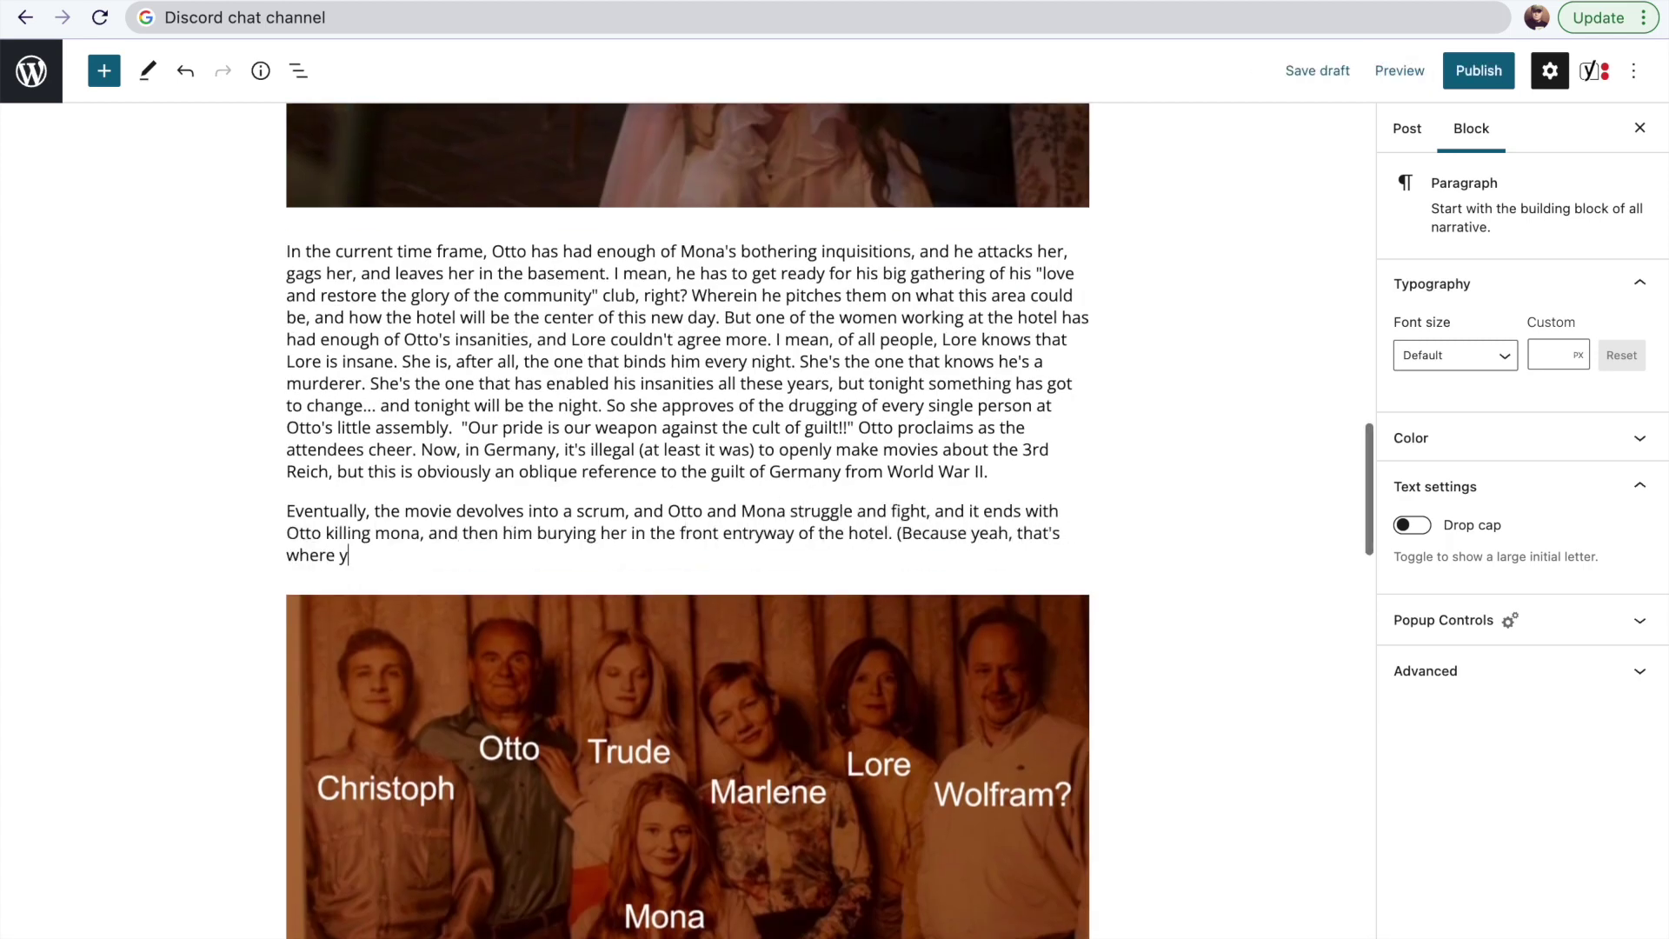
Add Marlene leaving her comatose state, walking to the hotel and finding Mona's burial site empty, correcting the spelling to "comatose".
type("ou bury a murder victim.) But Marlene has come out of her")
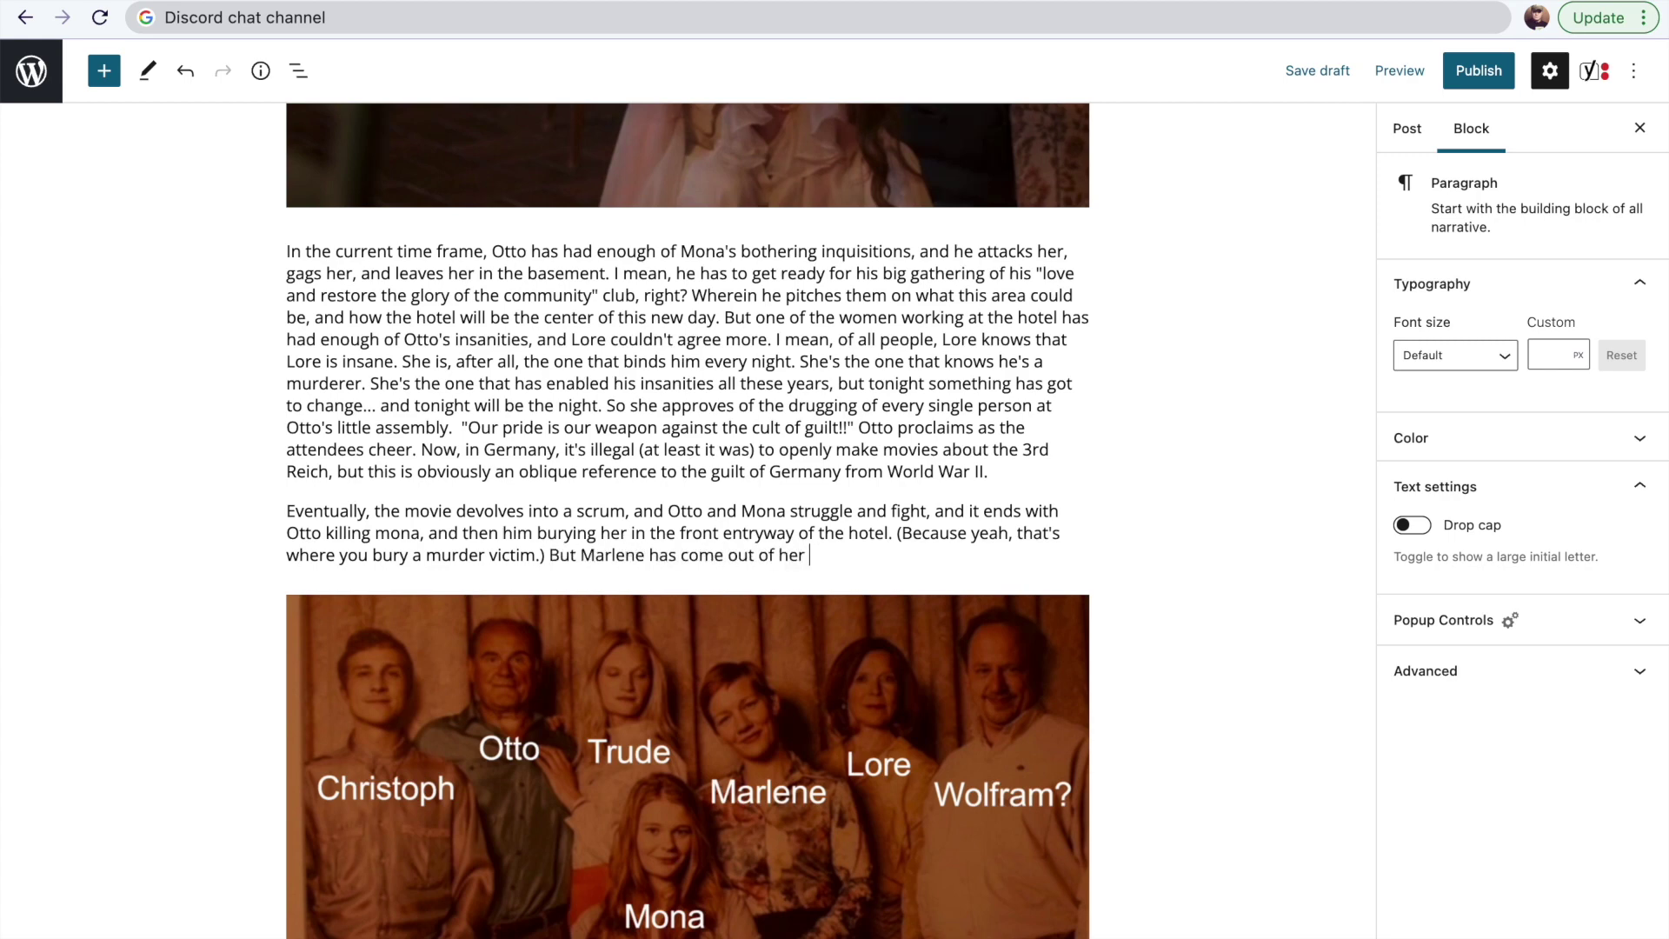
type("ose state and ")
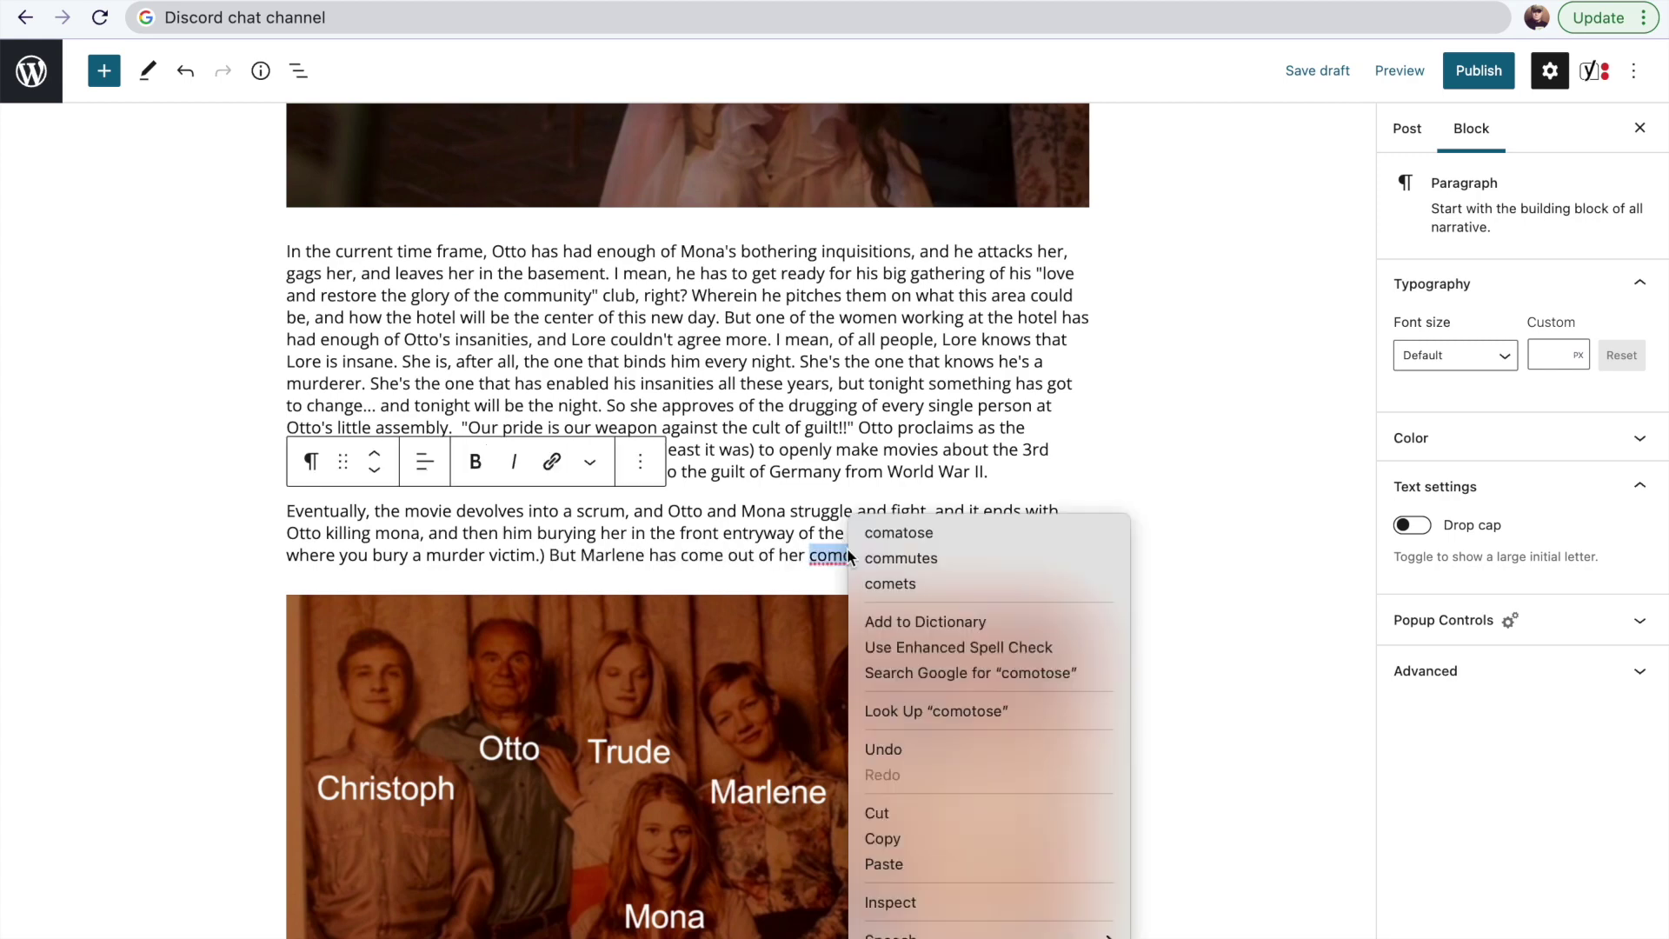
type("has started walking to the hotel. When she arrives at the hotel,")
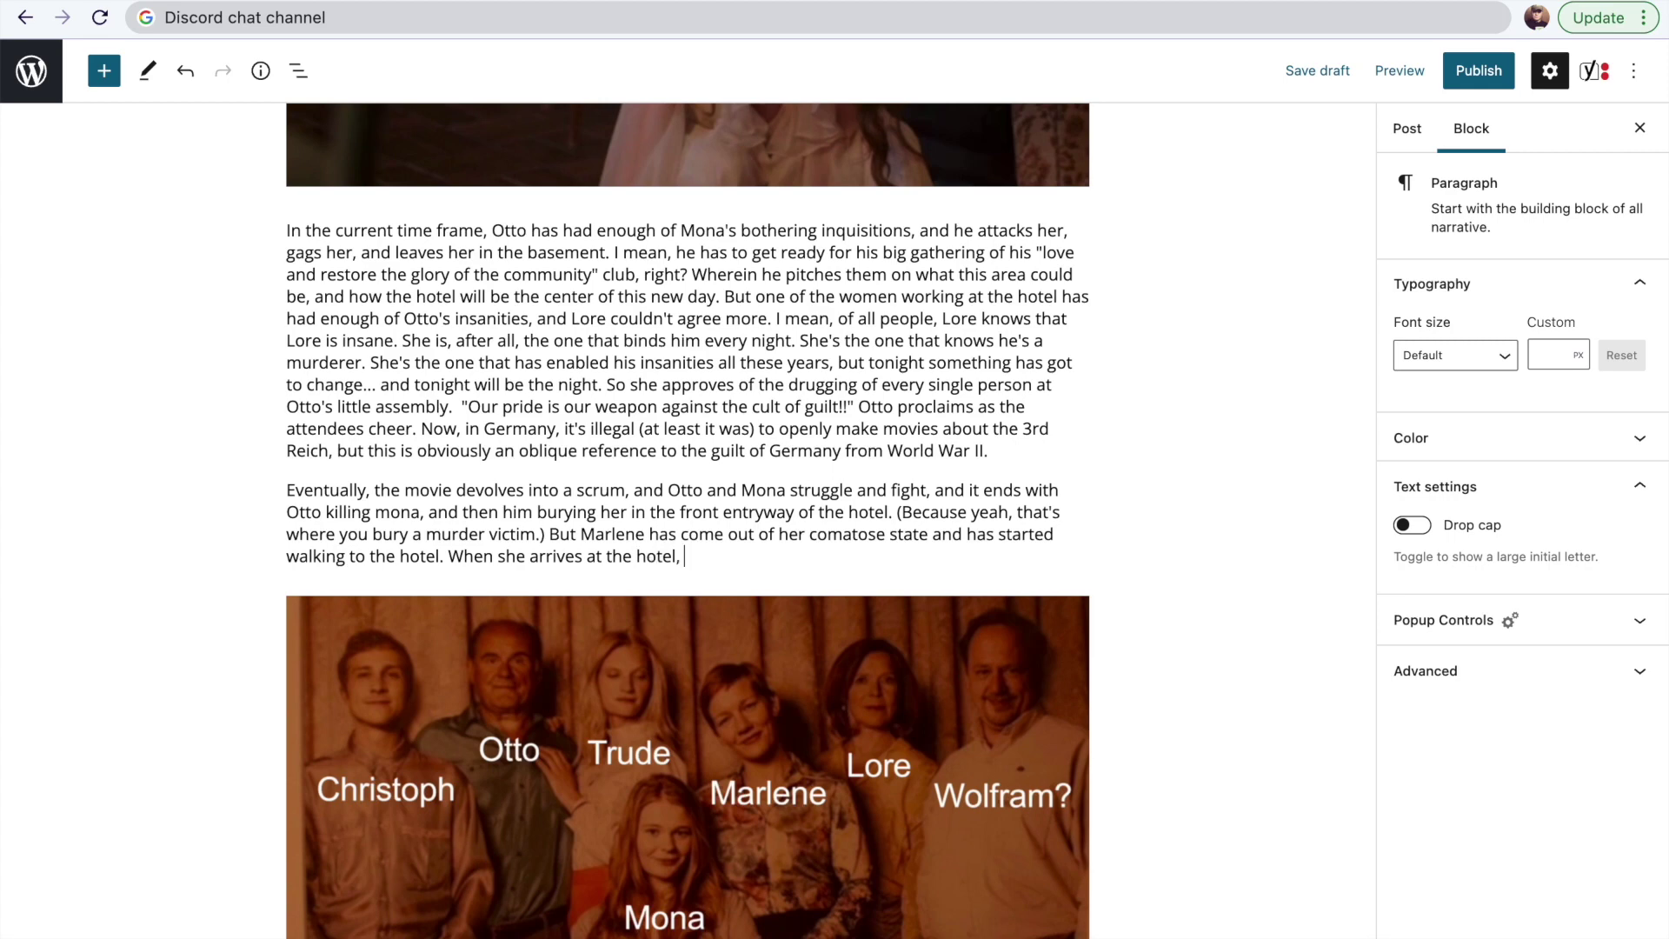
type("there is no Mona in the hole. What has happened?")
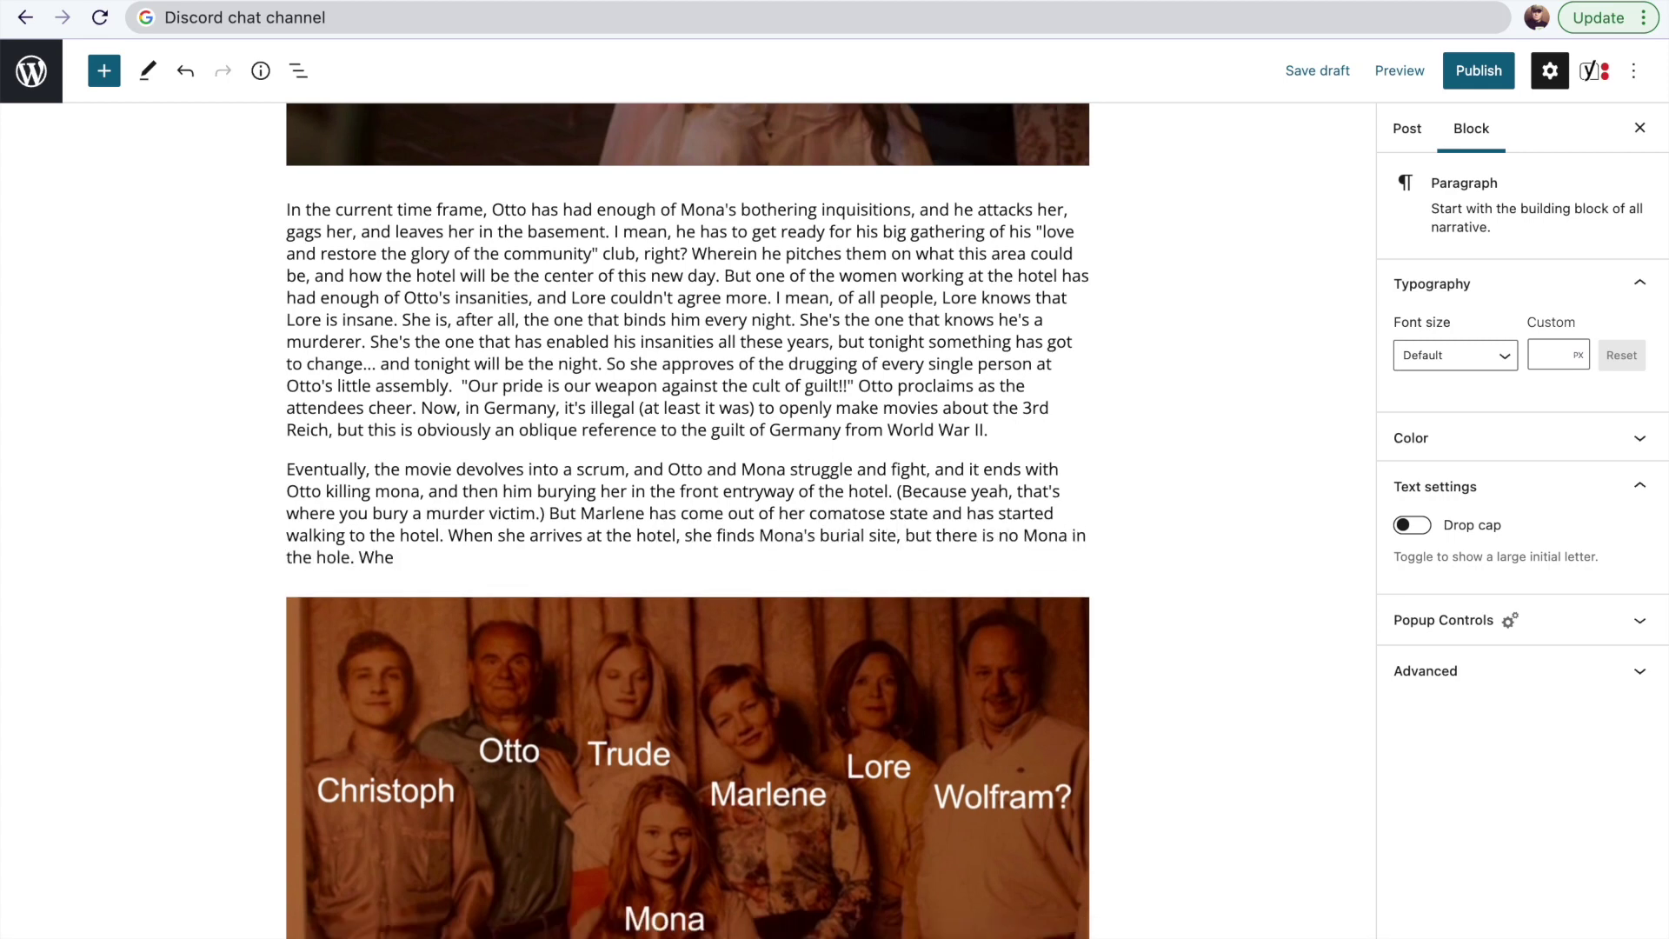
Check the video's ending from around 1:28:10 and finish the paragraph with Otto's and Wolfram's fates and Mona's reunion with her mother.
left_click(1057, 914)
left_click_drag(970, 725, 1003, 723)
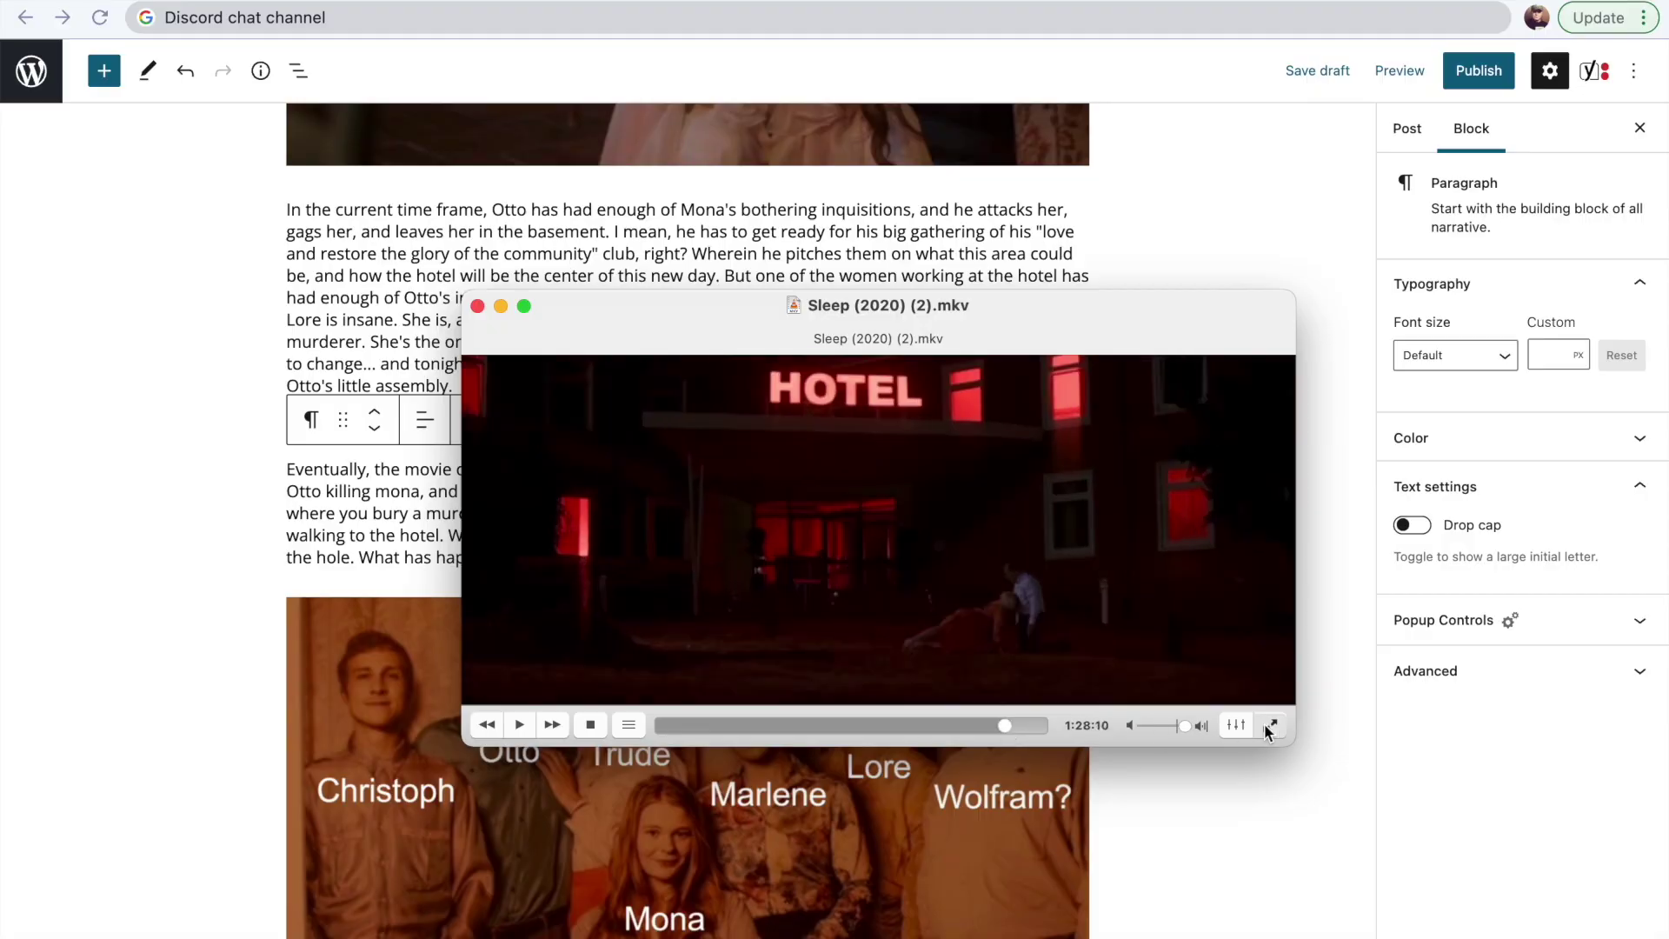
left_click(1270, 725)
mouse_move(1036, 889)
left_mouse_down()
mouse_move(1051, 888)
mouse_move(1035, 890)
left_mouse_up()
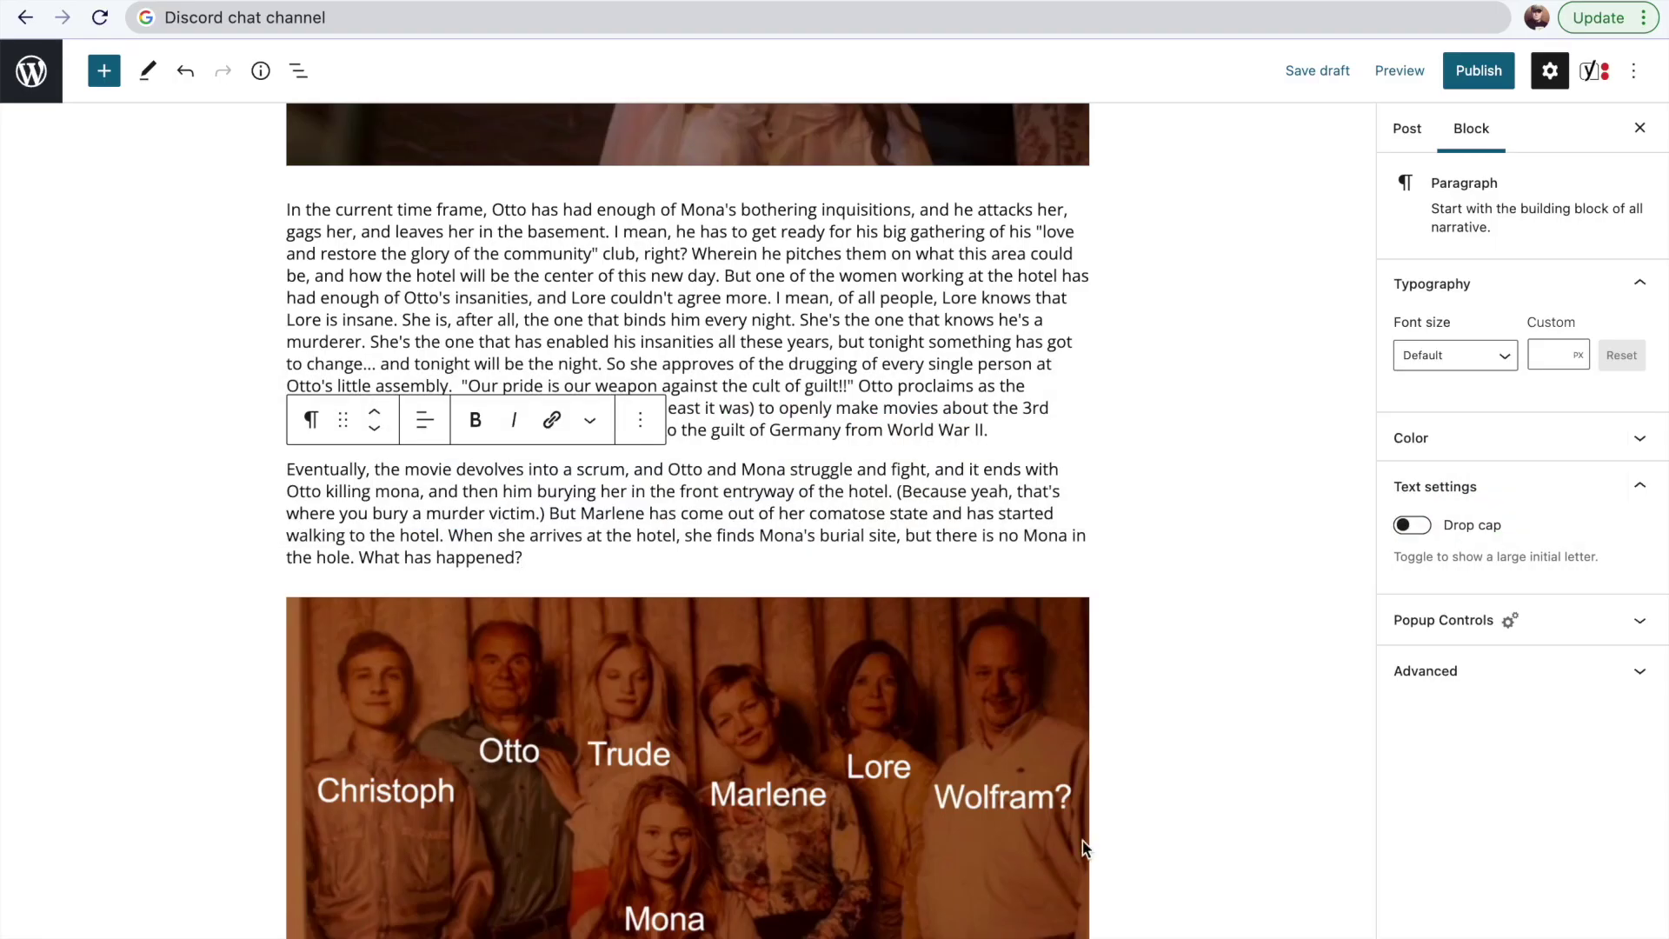
type("And Otto? He's been attacked by Trude, set alig")
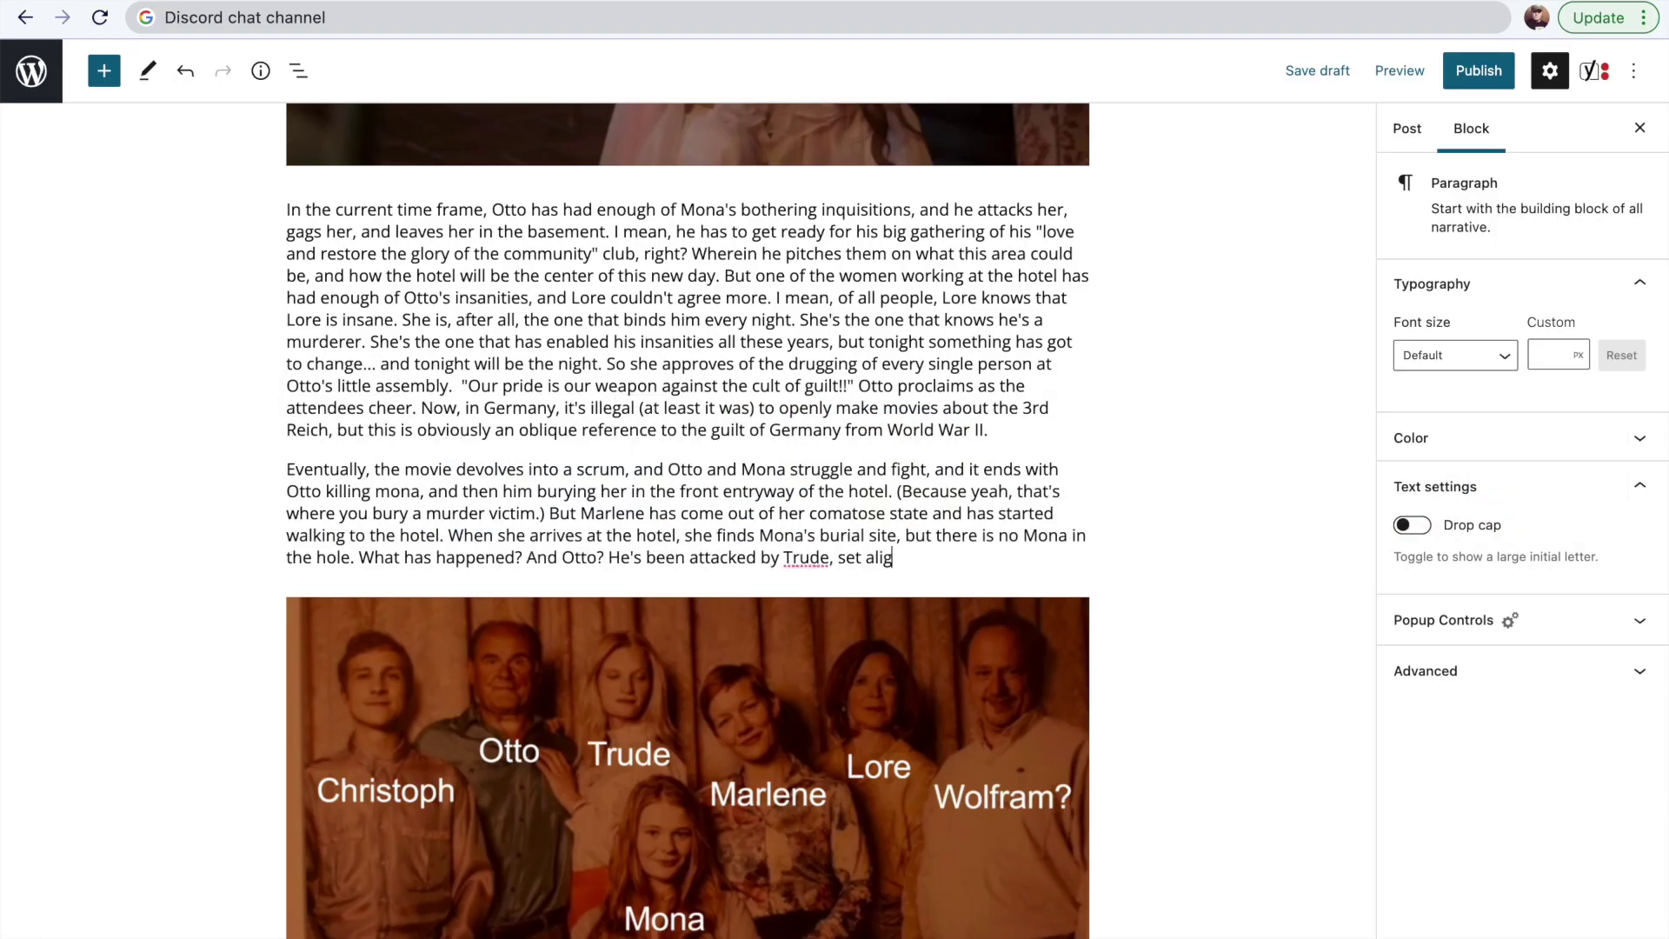
type("ht? And he is left to die there of a heart attack?")
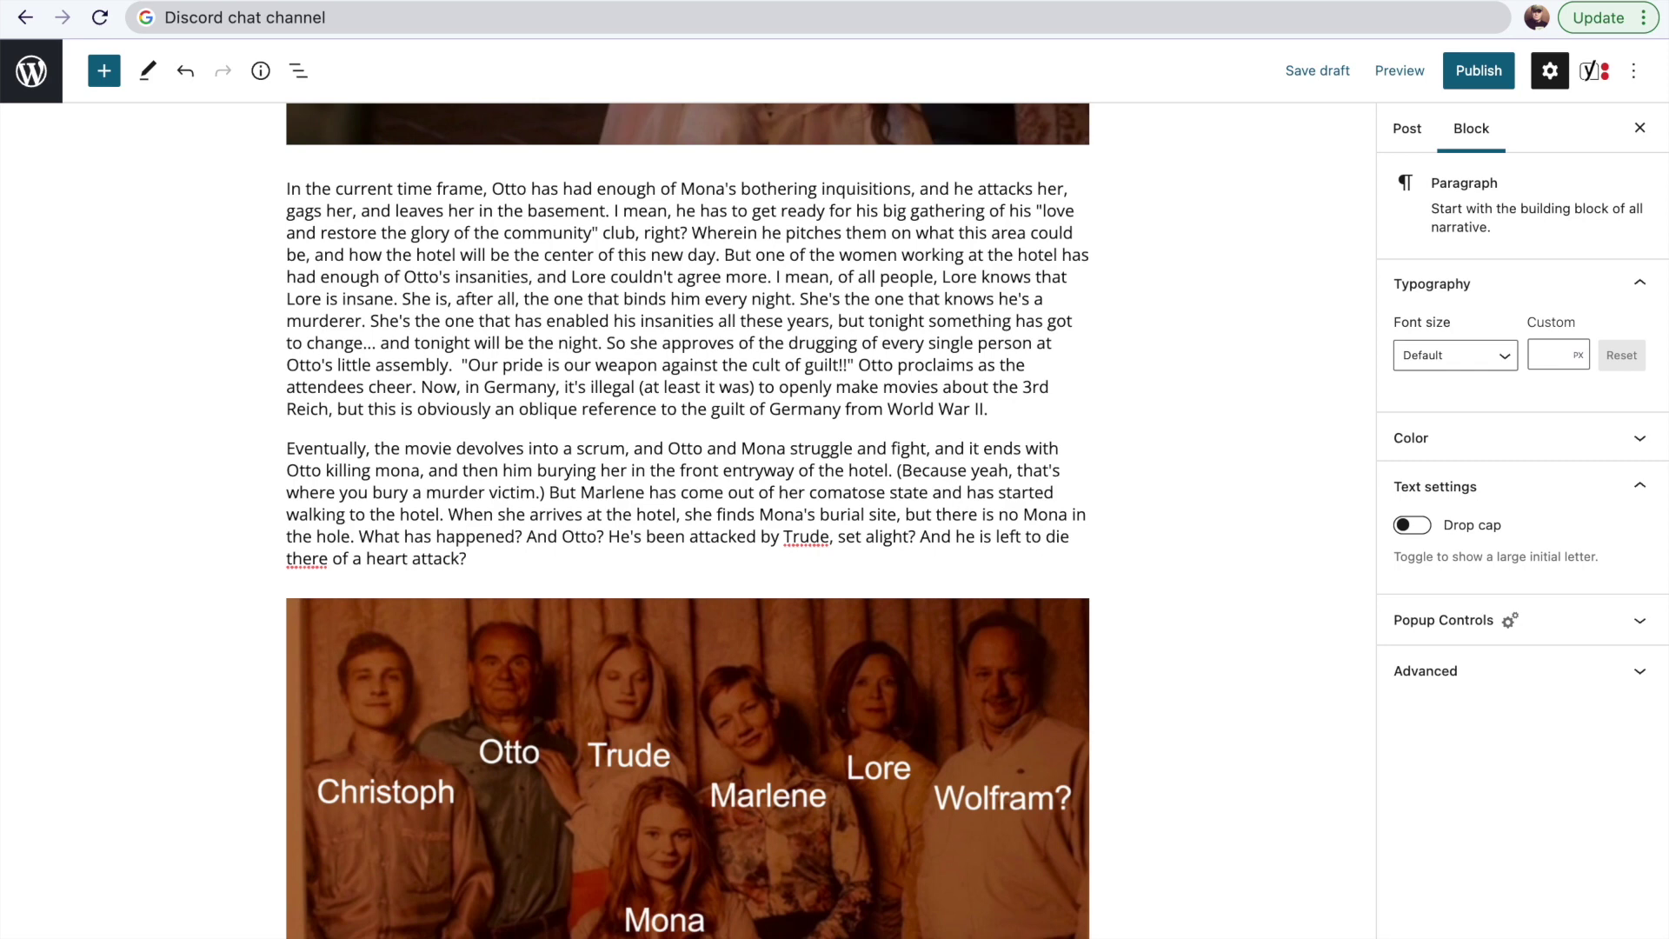
type(" Wolfram? He's wondered out of the conference, naked, into the woods. And there is")
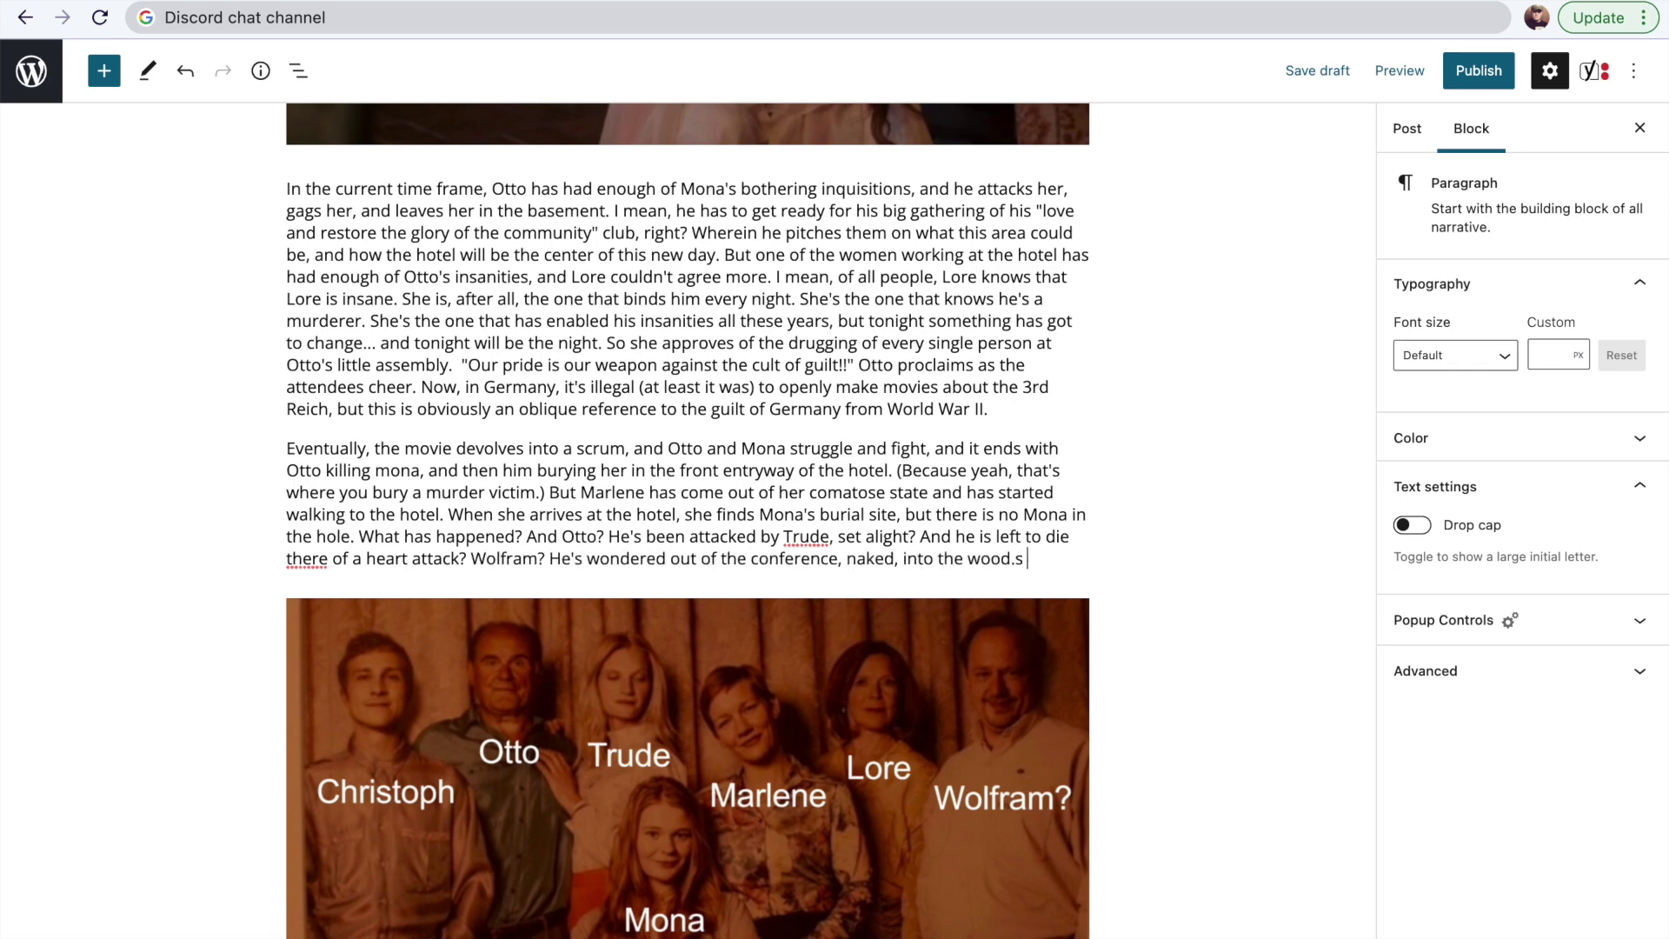
type(" Mona, harmed, but alive, and reunited with her mother. The End! Phew.")
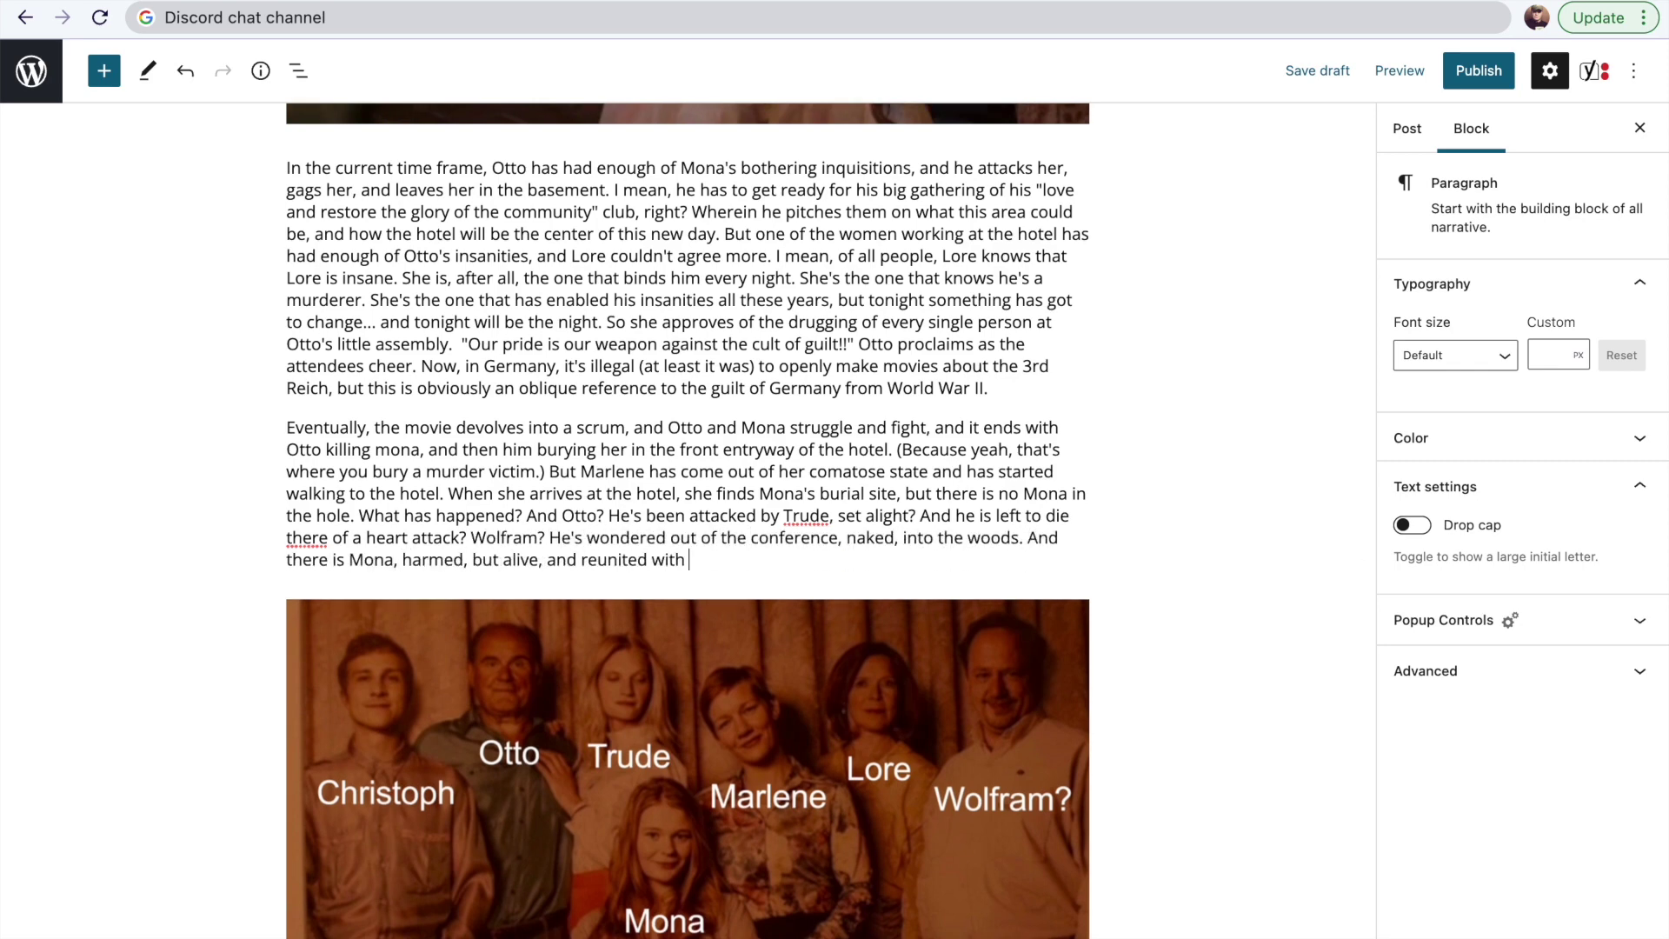
Add the level-2 heading "That's Not The End of Sleep!" below the paragraph.
key("Return")
type("That's Not The End of Sleep!")
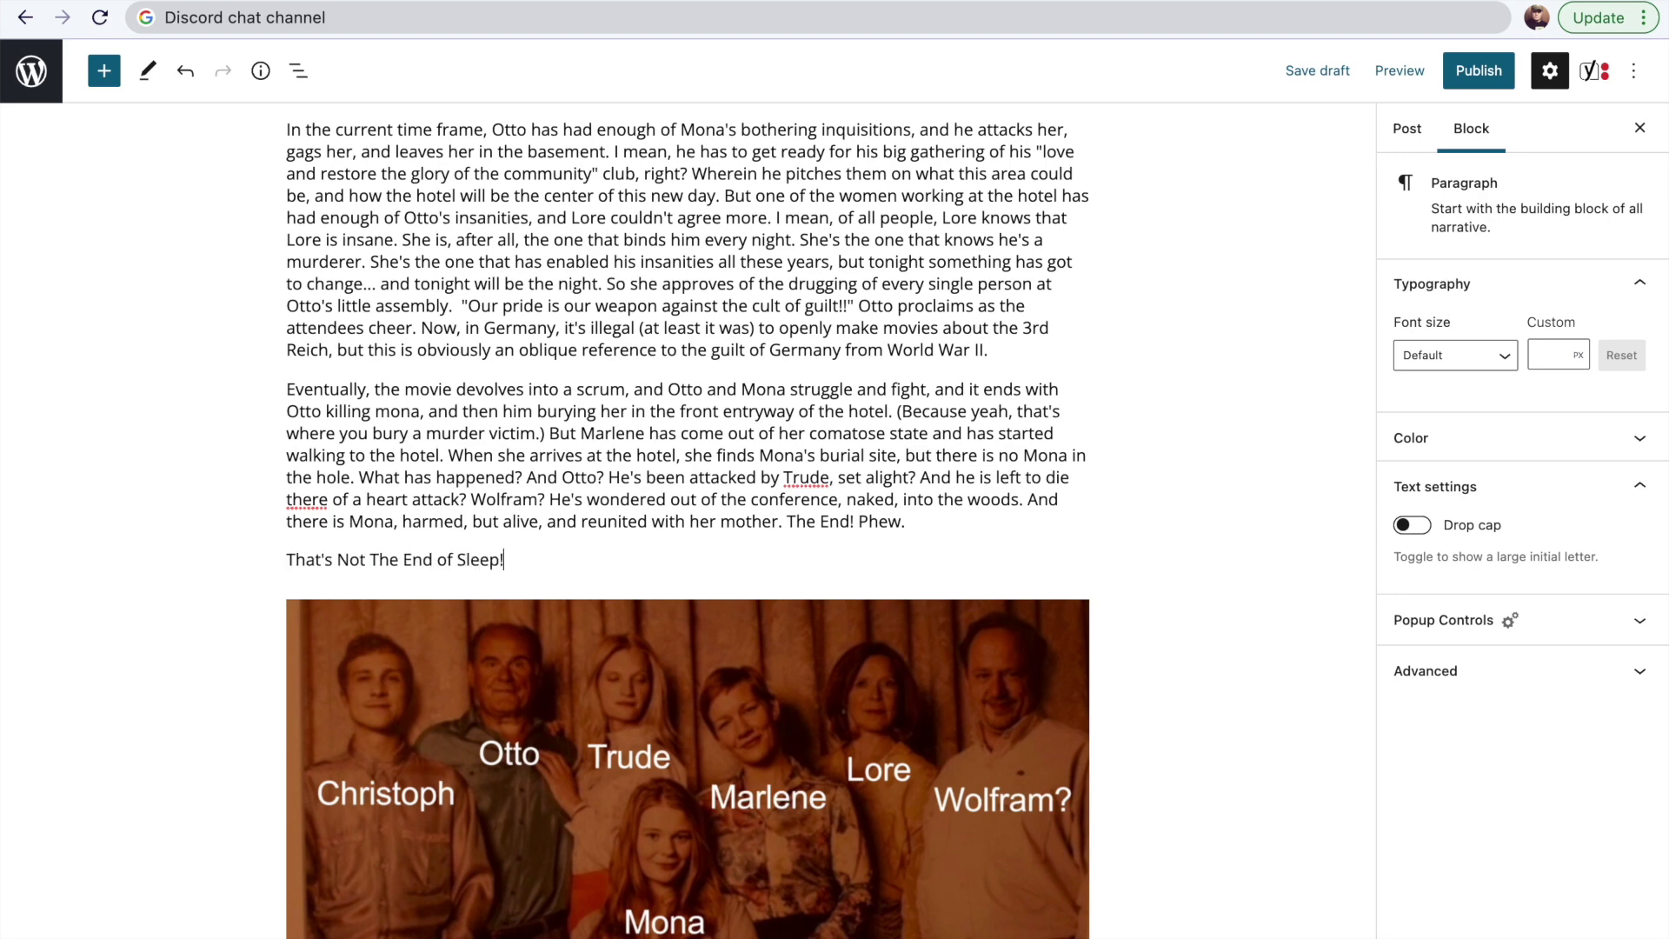
key("ctrl+alt+2")
Begin the paragraph below the heading with "Yeah, that wasn't the end", covering Mona at college watching kids being inducted into the group.
key("Return")
type("Yeah, that wasn't the end. Adn if ")
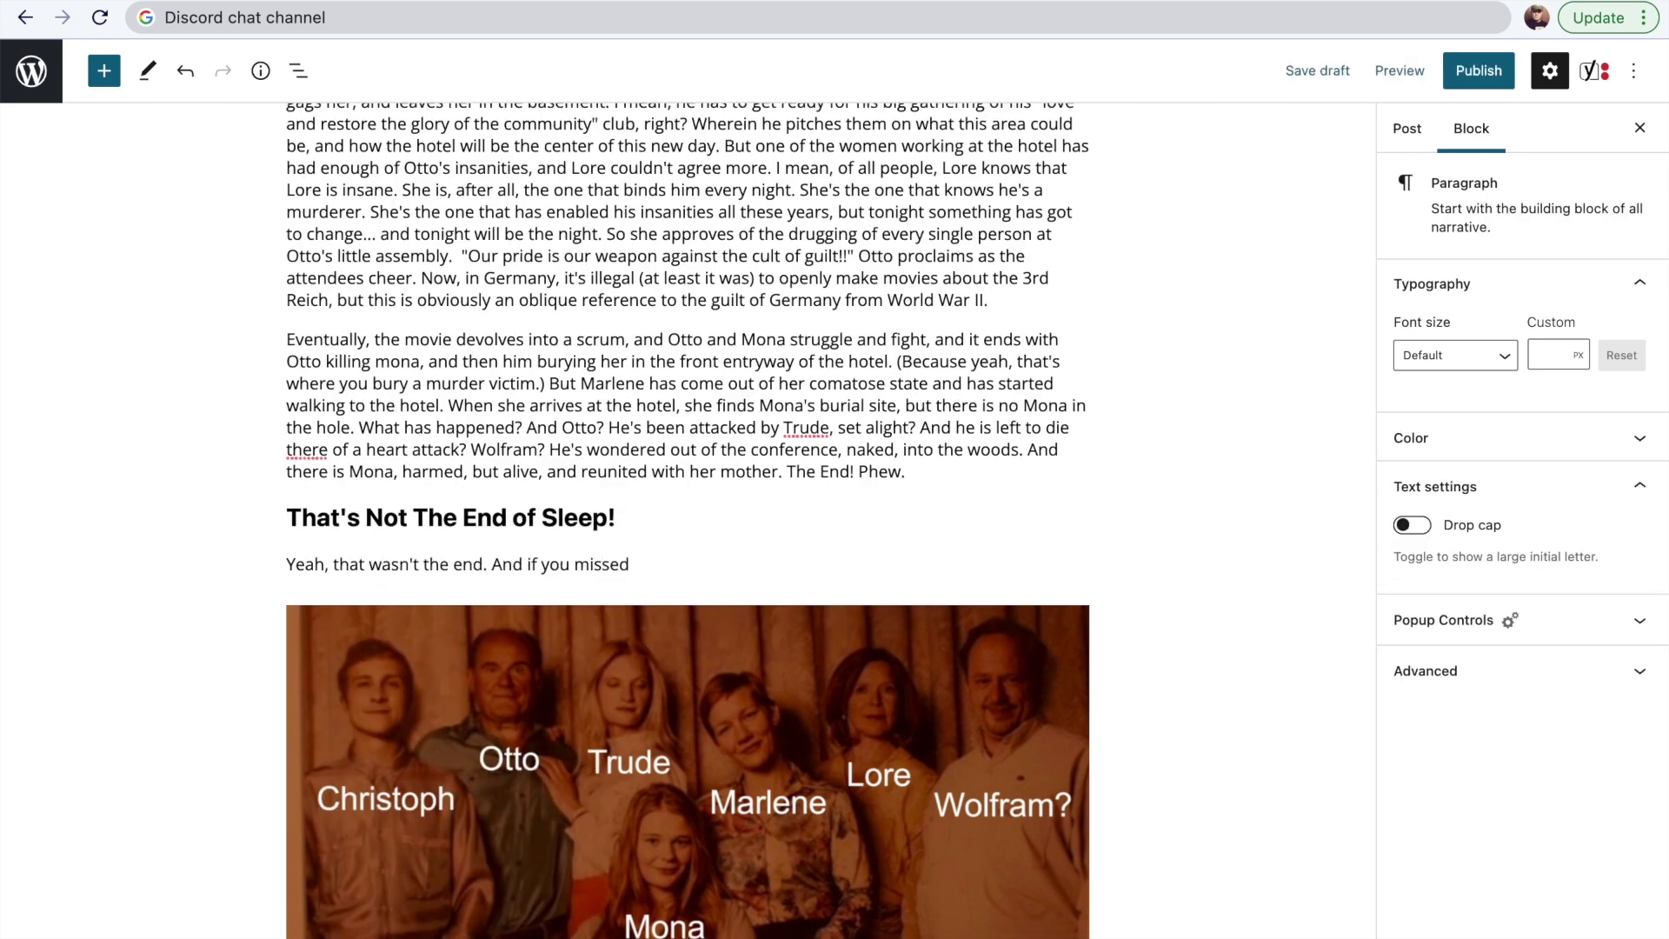
type("you missed the titles scene, you missed a lot. Because there is")
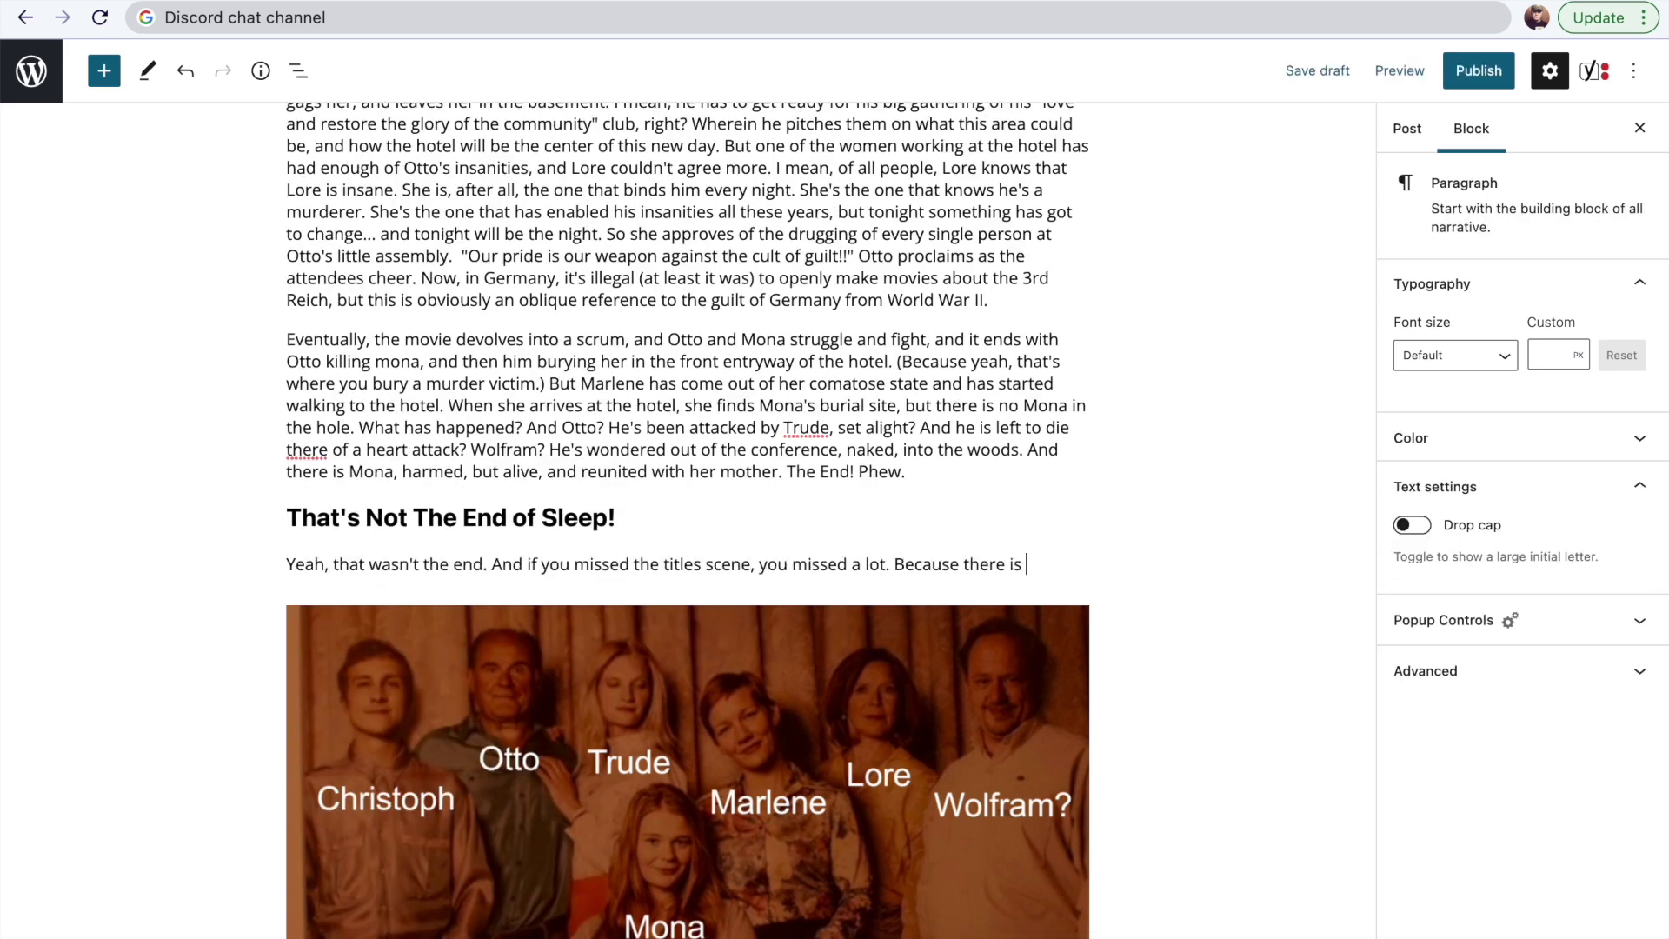
type(" Mona, alive and well. She's headed off to college, and ")
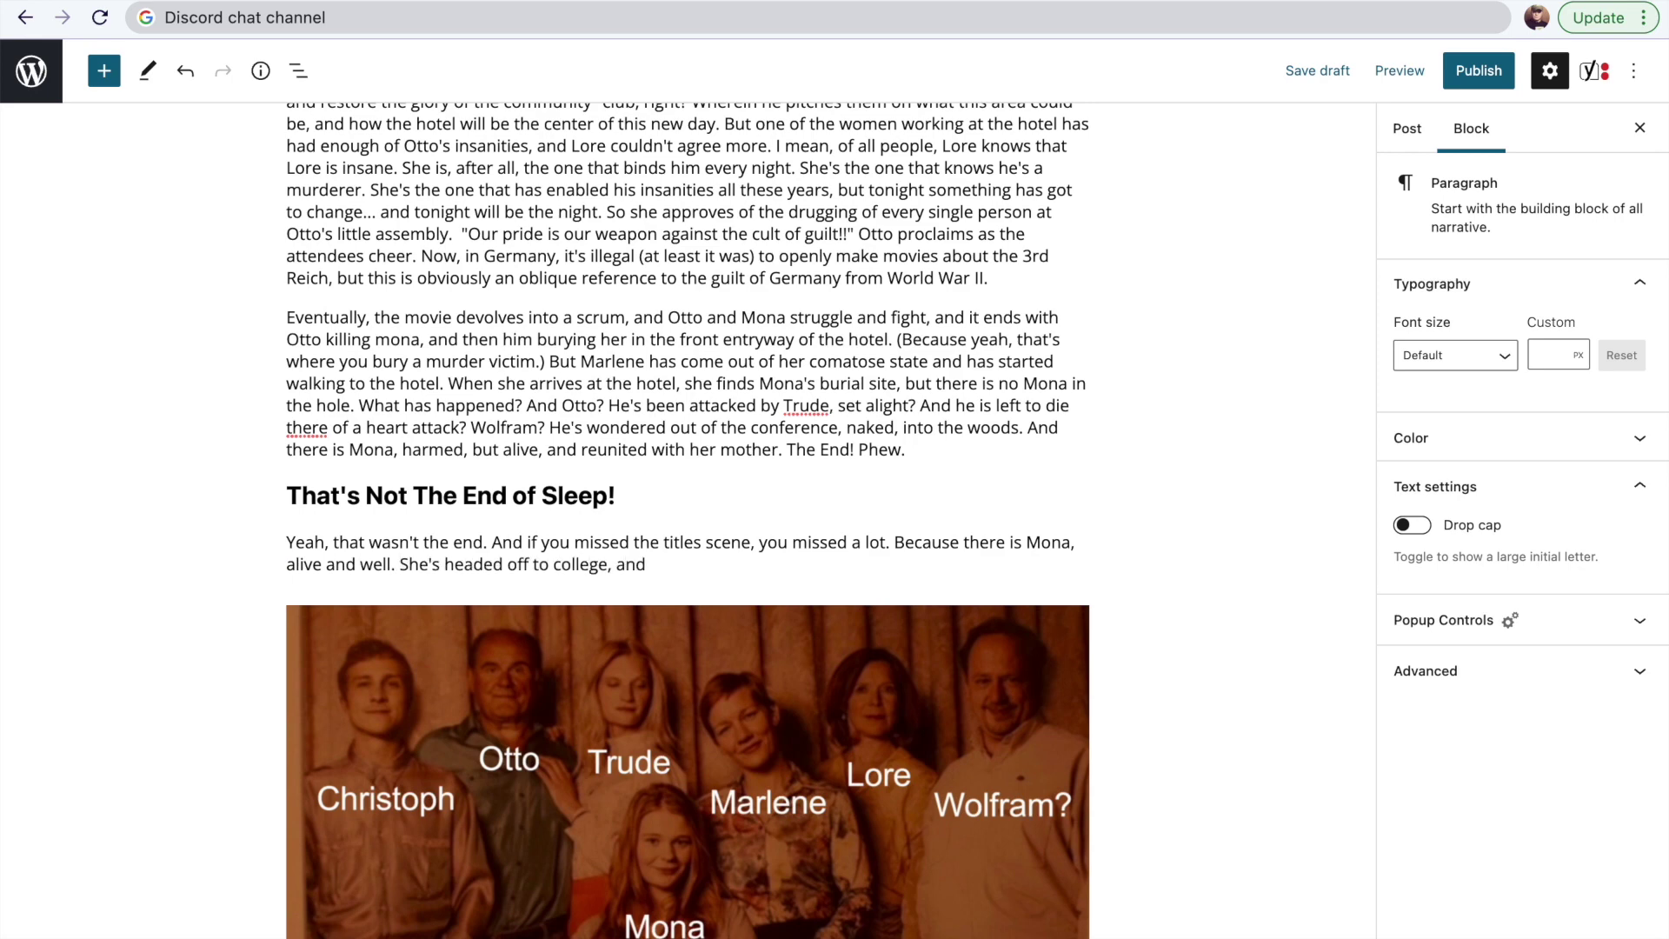
type("she is watching as some of the kids are being inducted into")
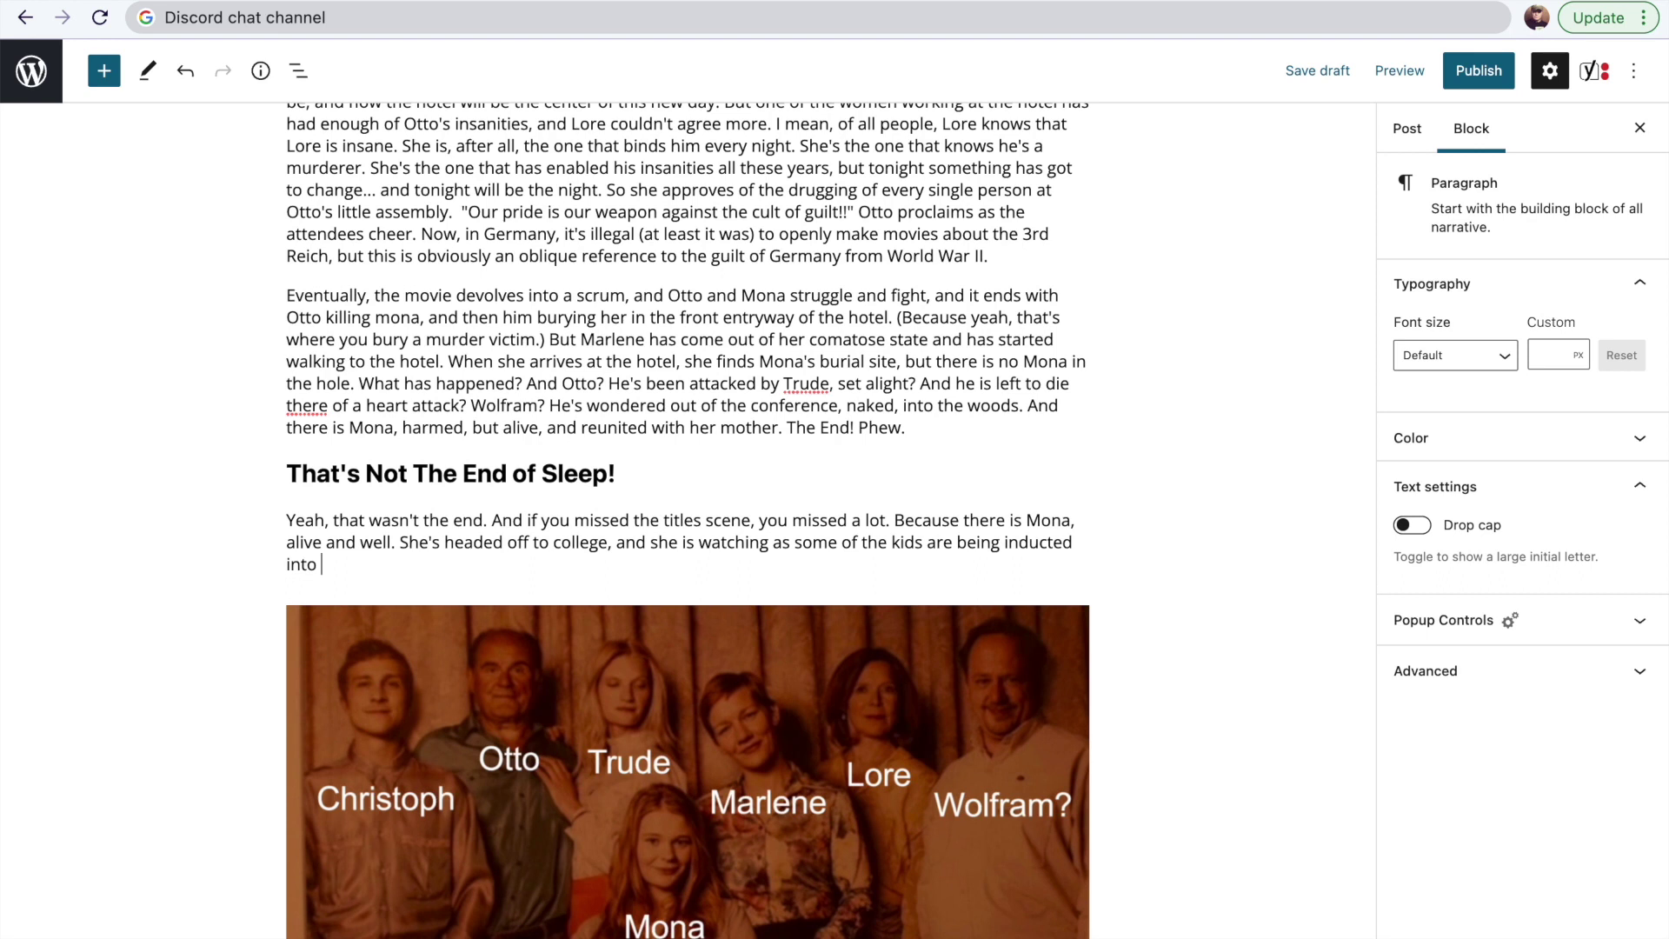
type(" the group to d")
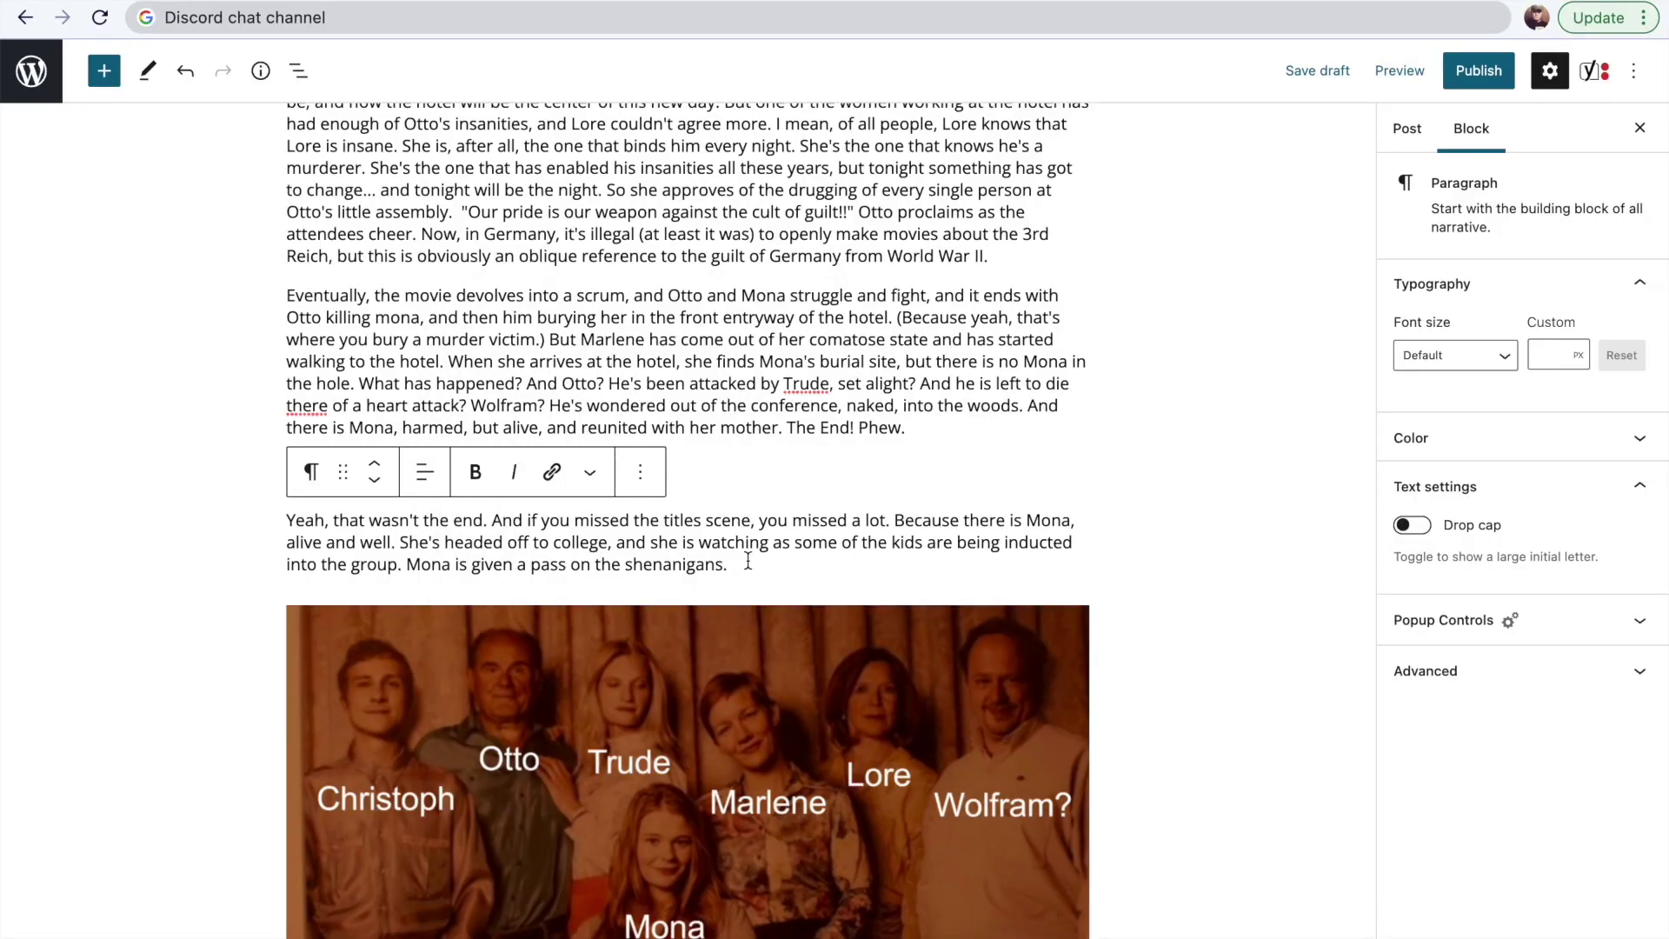
Finish the paragraph with Mona watching a boar walk out of the dark hallway into the light, closing with "Now THAT is the end of the story.".
type("And as the uessing game")
type("s end, Mona looks down a dark hallway, and watches a")
type("s a boar walks ")
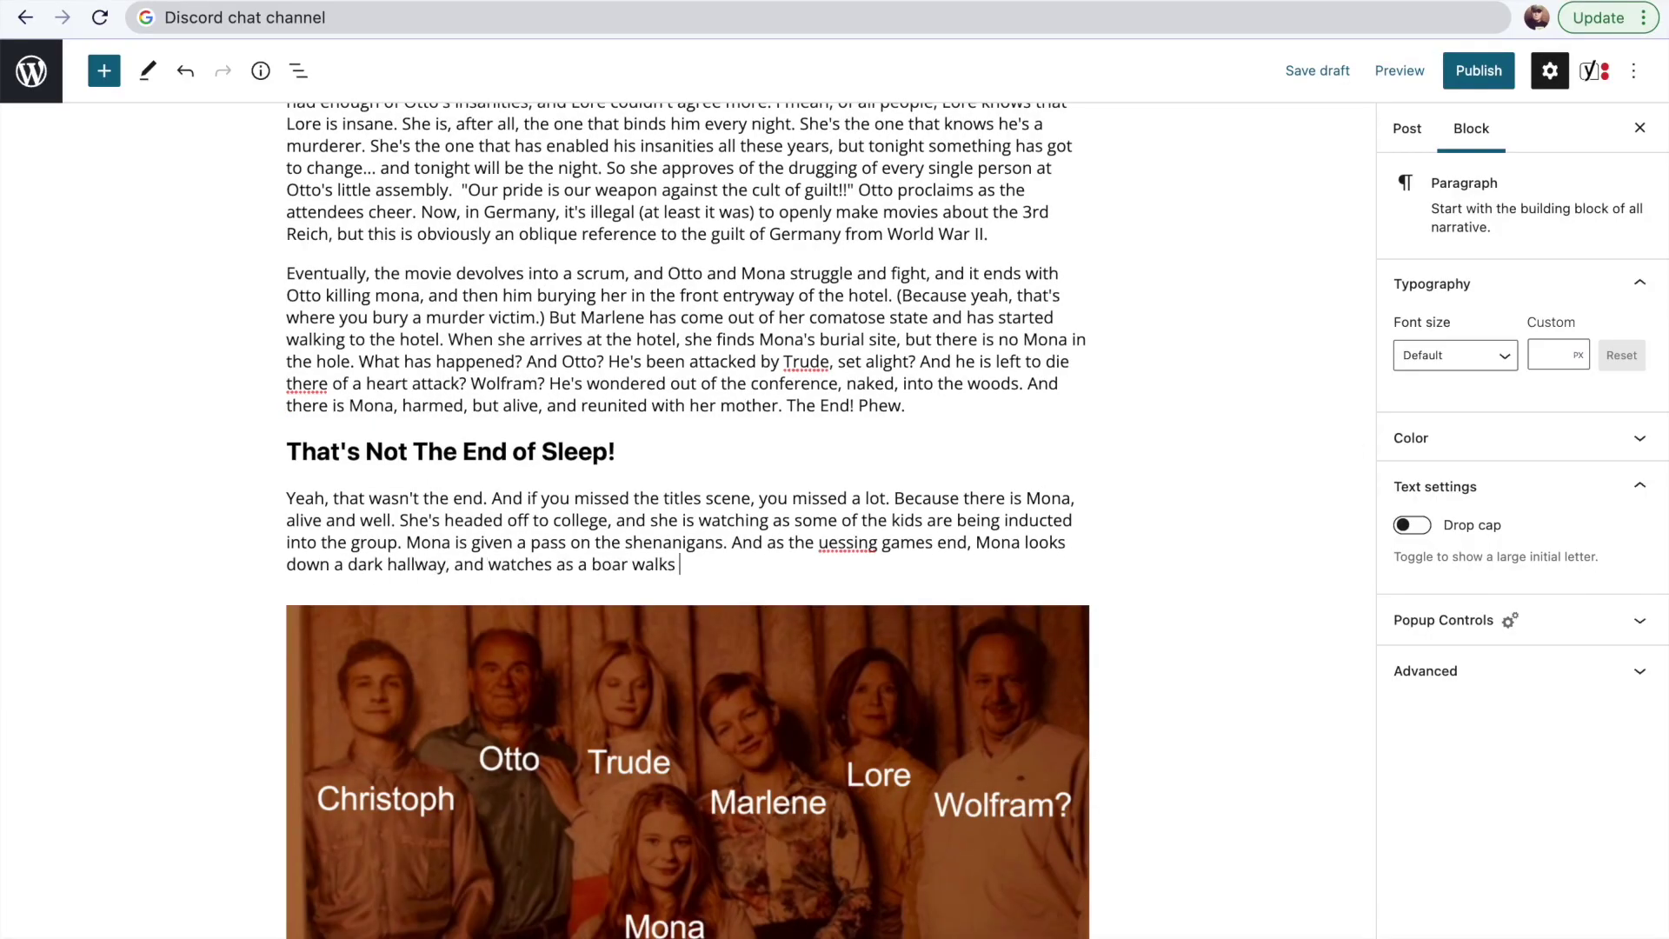
type("out of the darkness and into the light. Now THAT is the end of the story.")
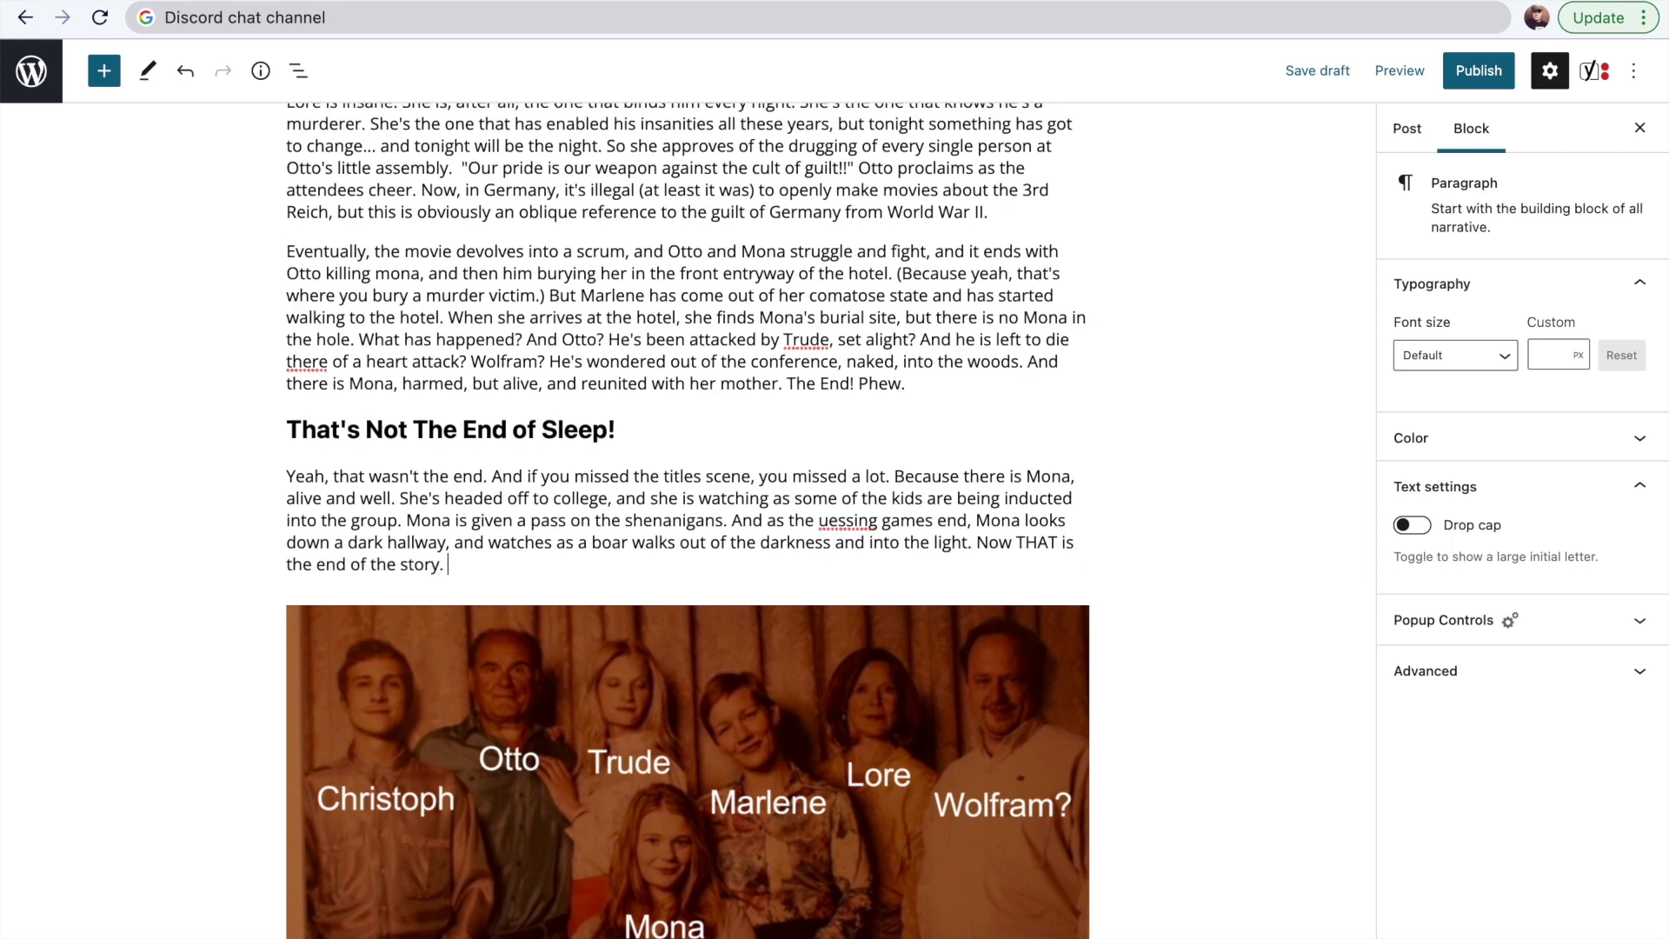
Add the level-2 heading "But Sleep Made No Sense At All Whatsoever" above the labelled cast image.
scroll(687, 522, "down", 3)
key("Return")
type("But Sleep Made No Sense At All Whatsoever")
key("super+shift+Left")
left_click(311, 261)
left_click(341, 360)
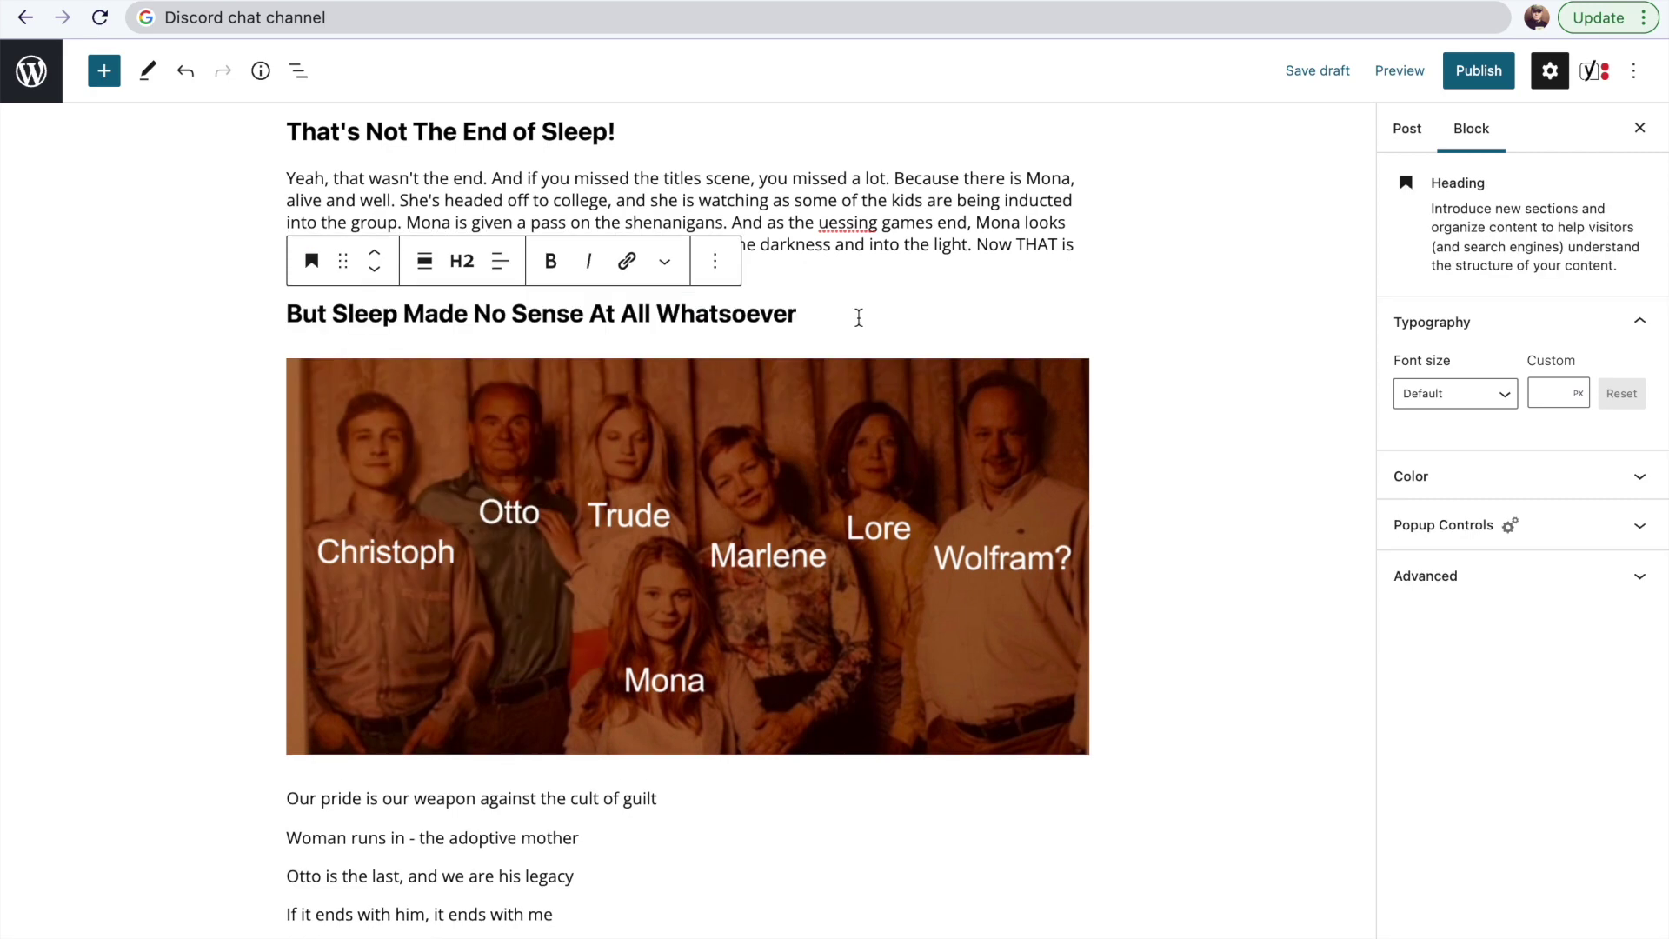
Write the sentence beneath the heading that introduces the cast image, starting "Alright, the first thing I had to do" and ending "who all the players were:".
key("Return")
type("Alright, ")
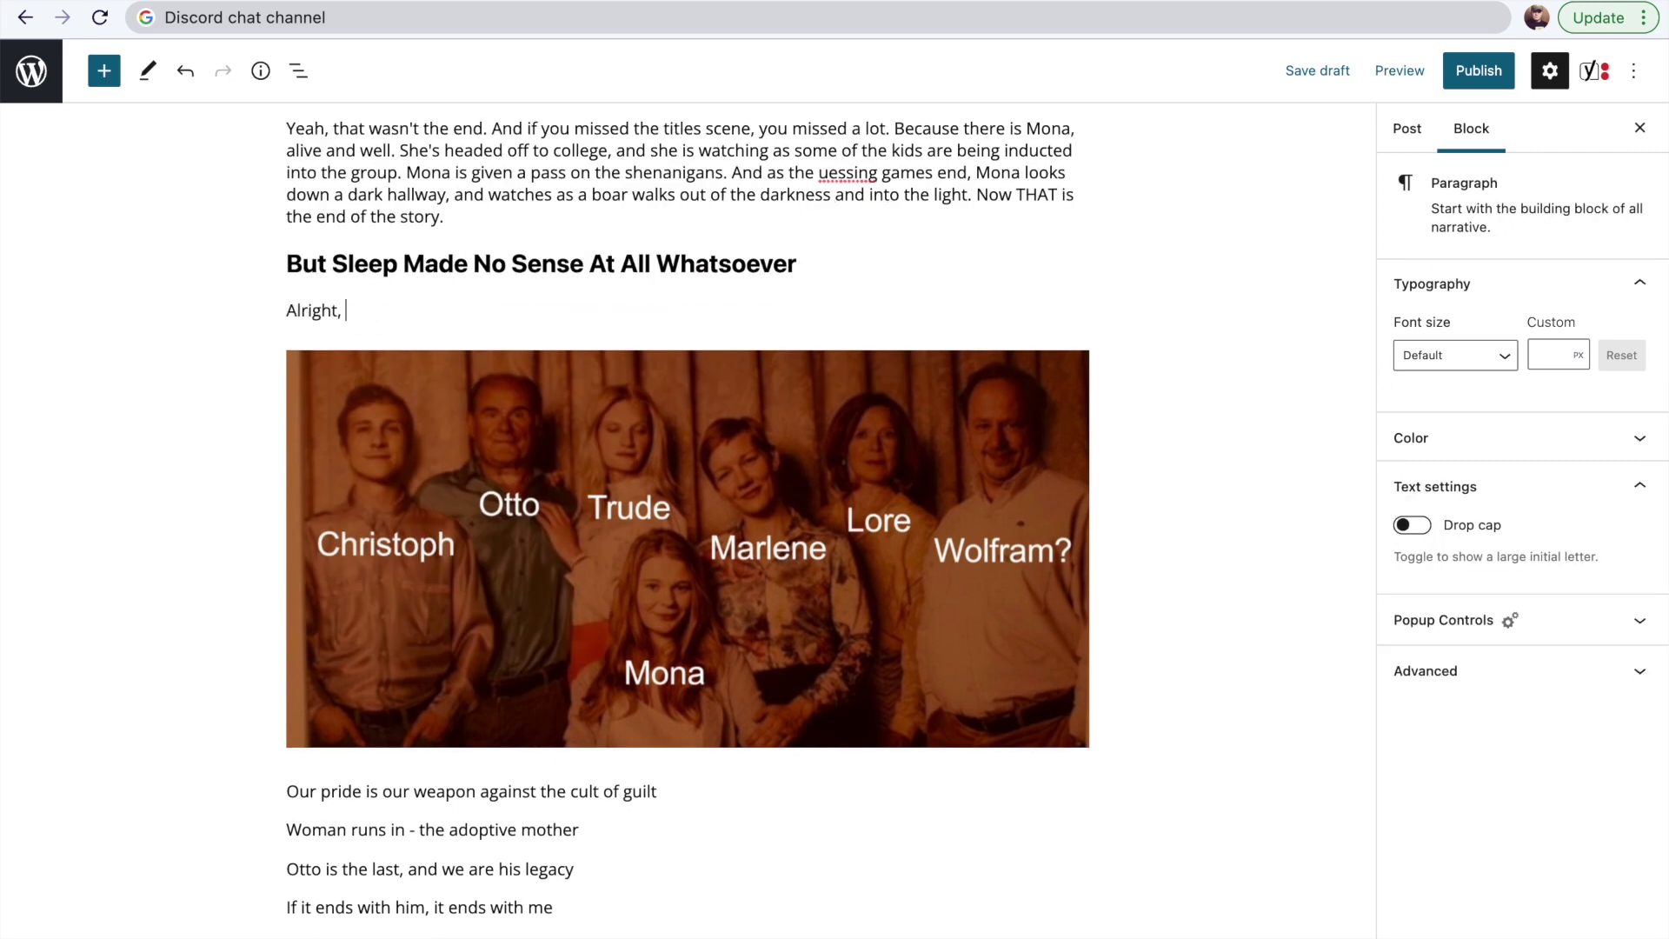
type("the first thing I had to do to make heads or tails out of this movie was to determine who all the players were:")
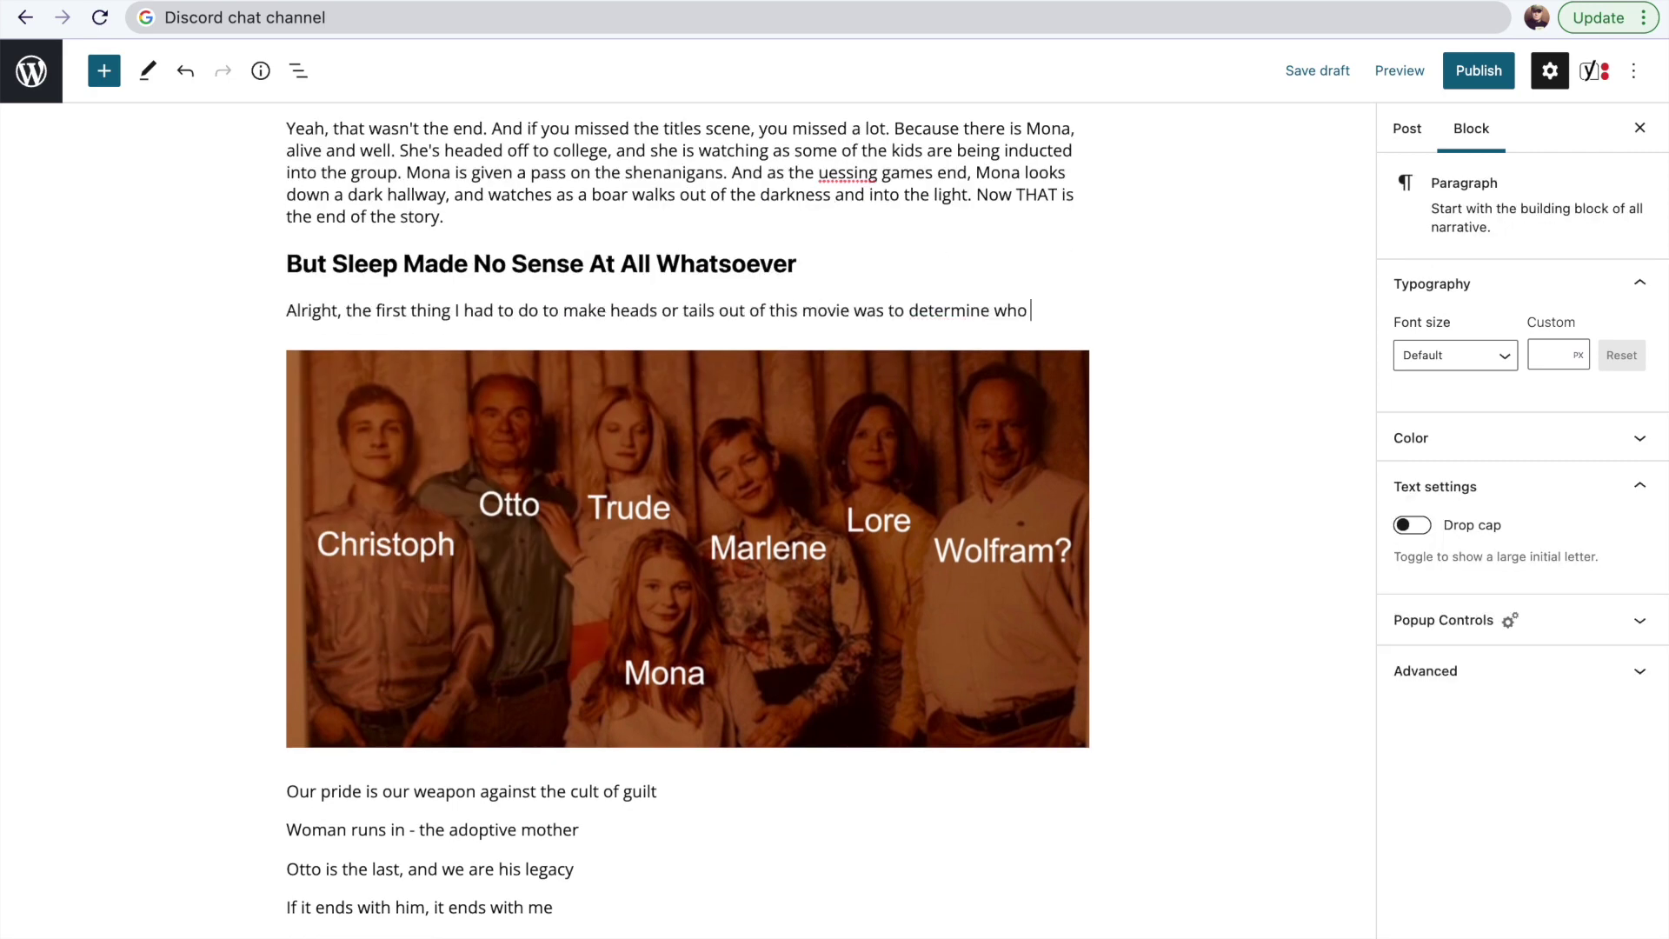
Below the cast image, start a paragraph "The key to all of this is Lore", covering her inheritance and the three founders' hopes for the hotel.
scroll(338, 647, "down", 2)
left_click(338, 648)
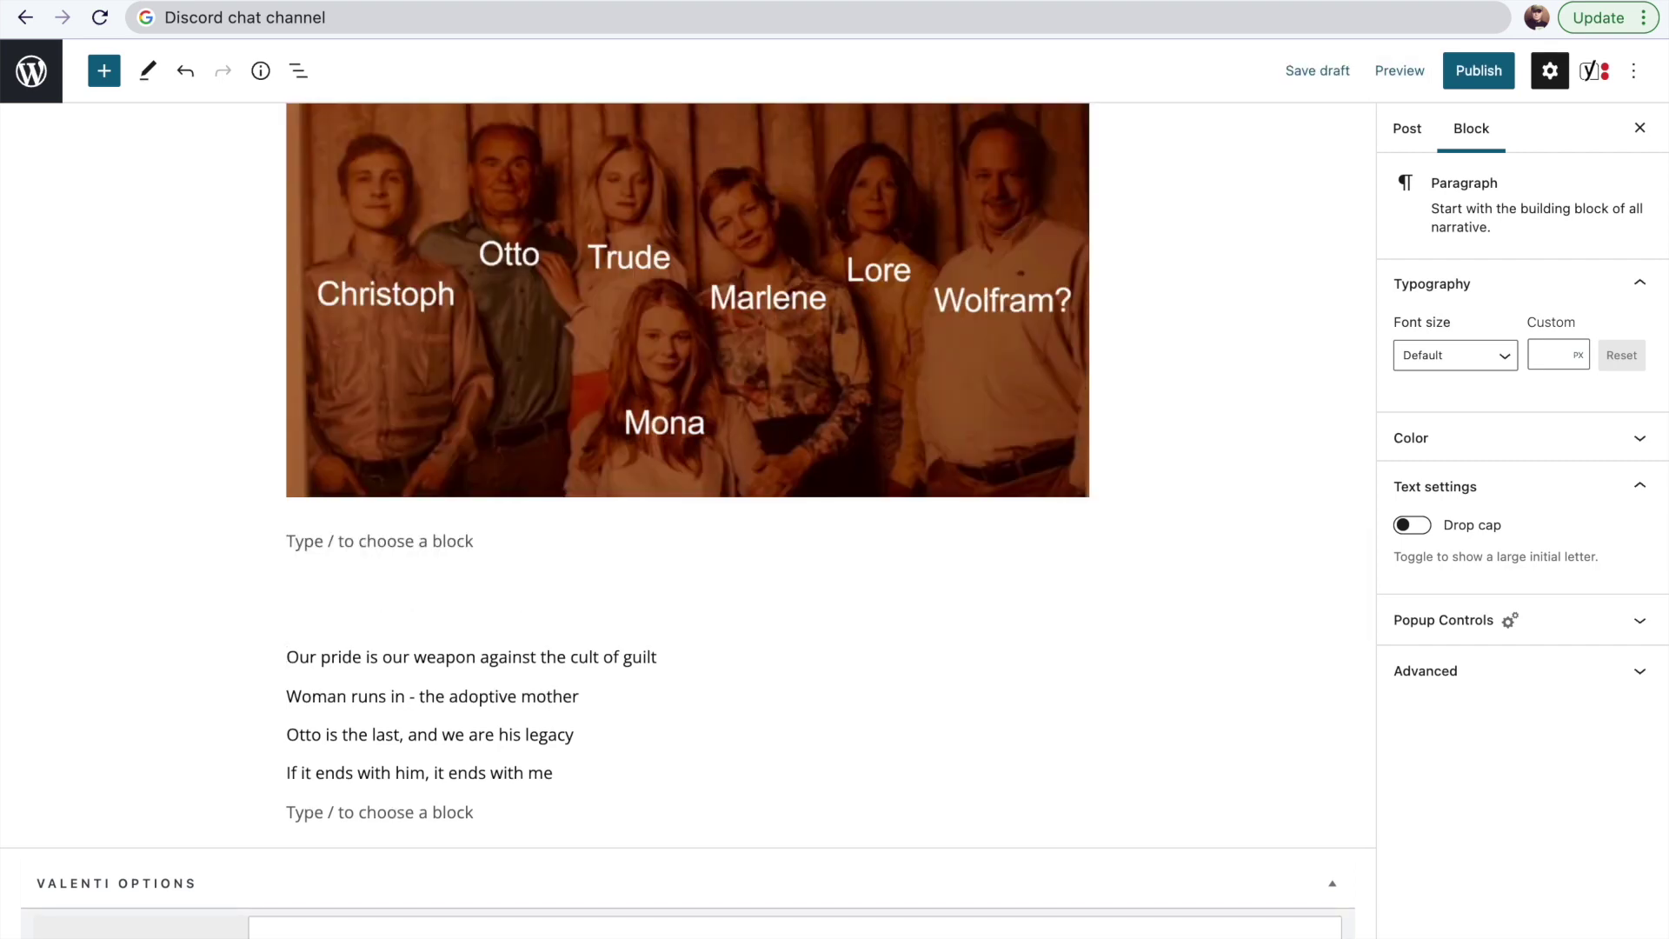
mouse_move(1006, 923)
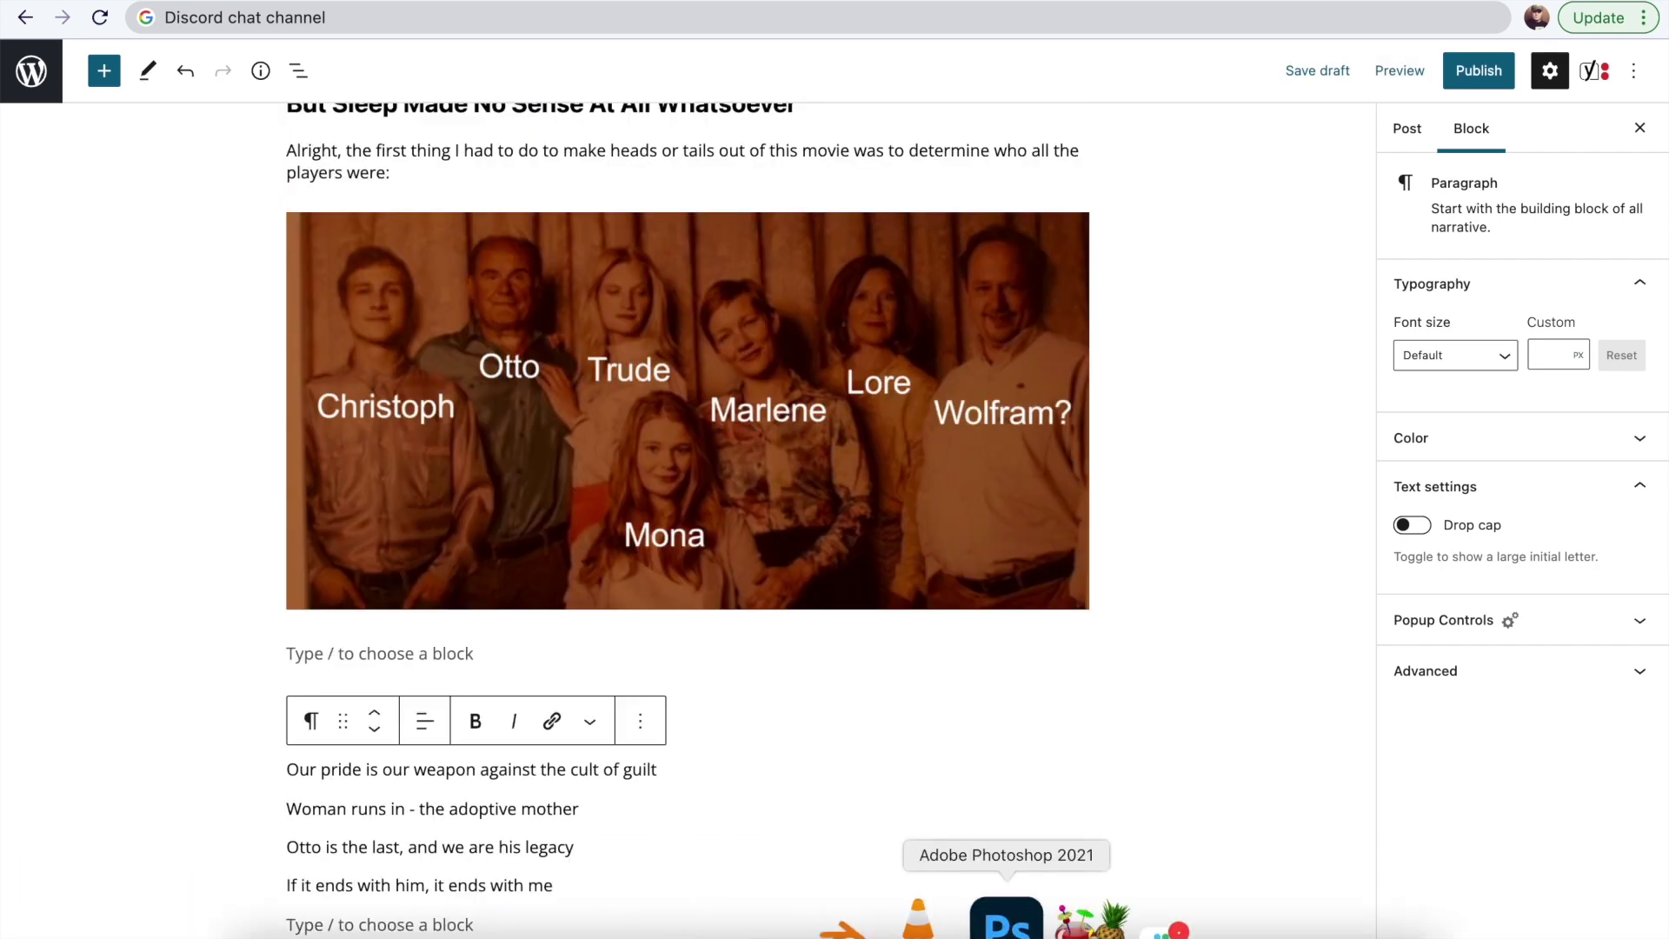
type("The key to")
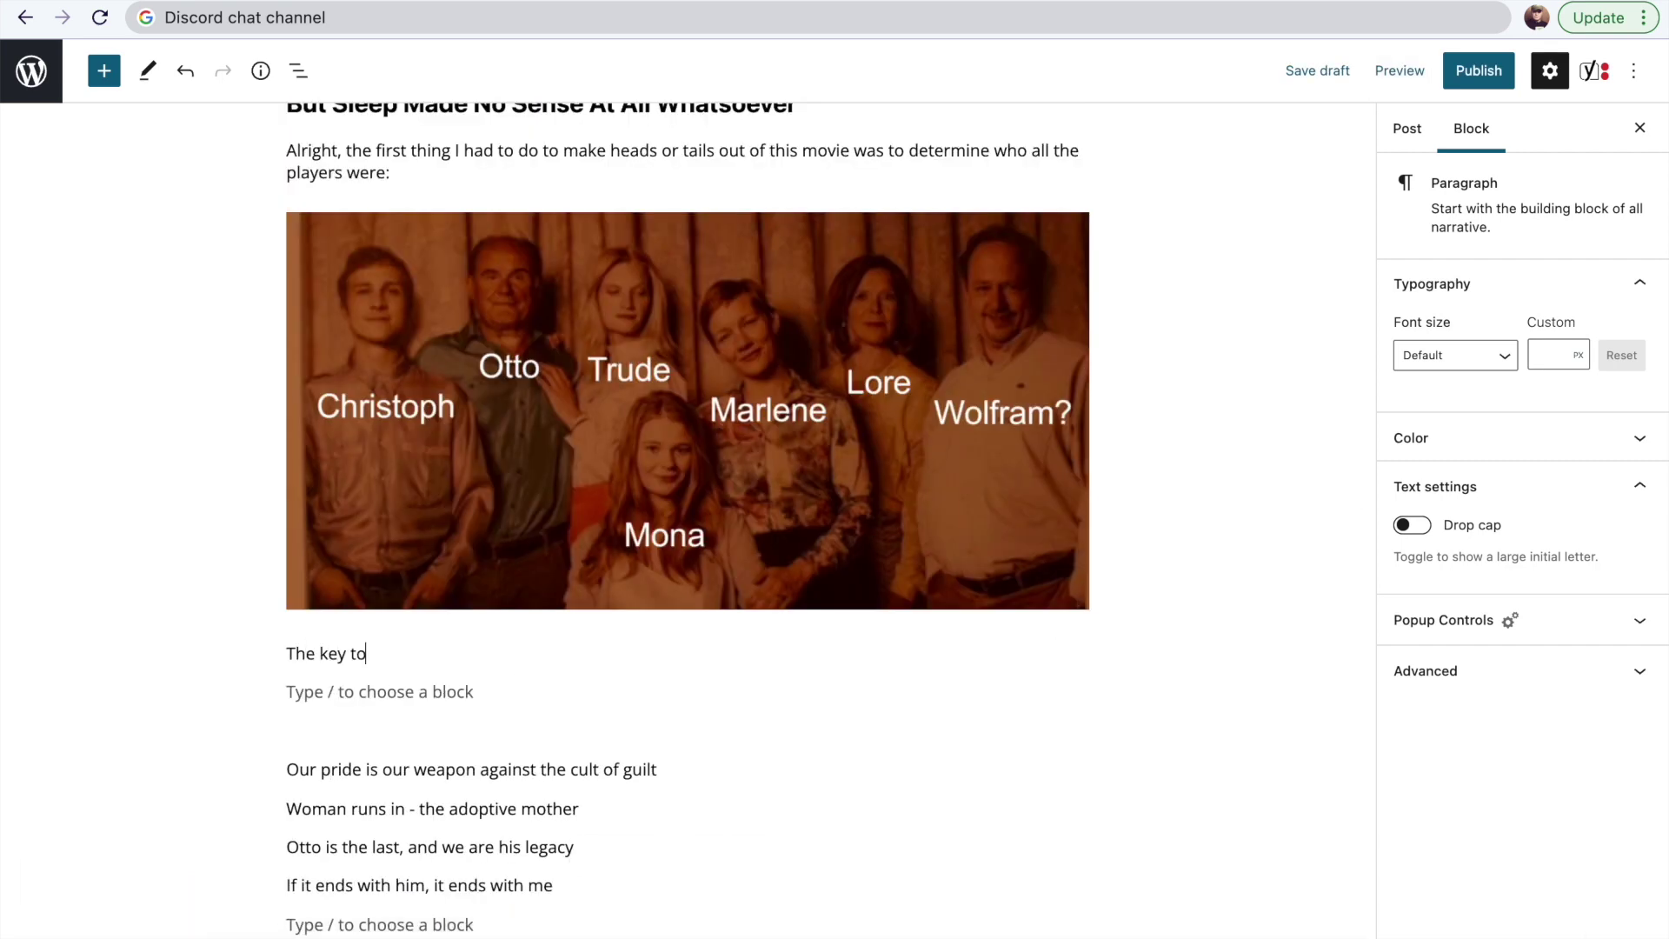
type(" all of this is Lore. She is the daughter of one of the three founders of the ho")
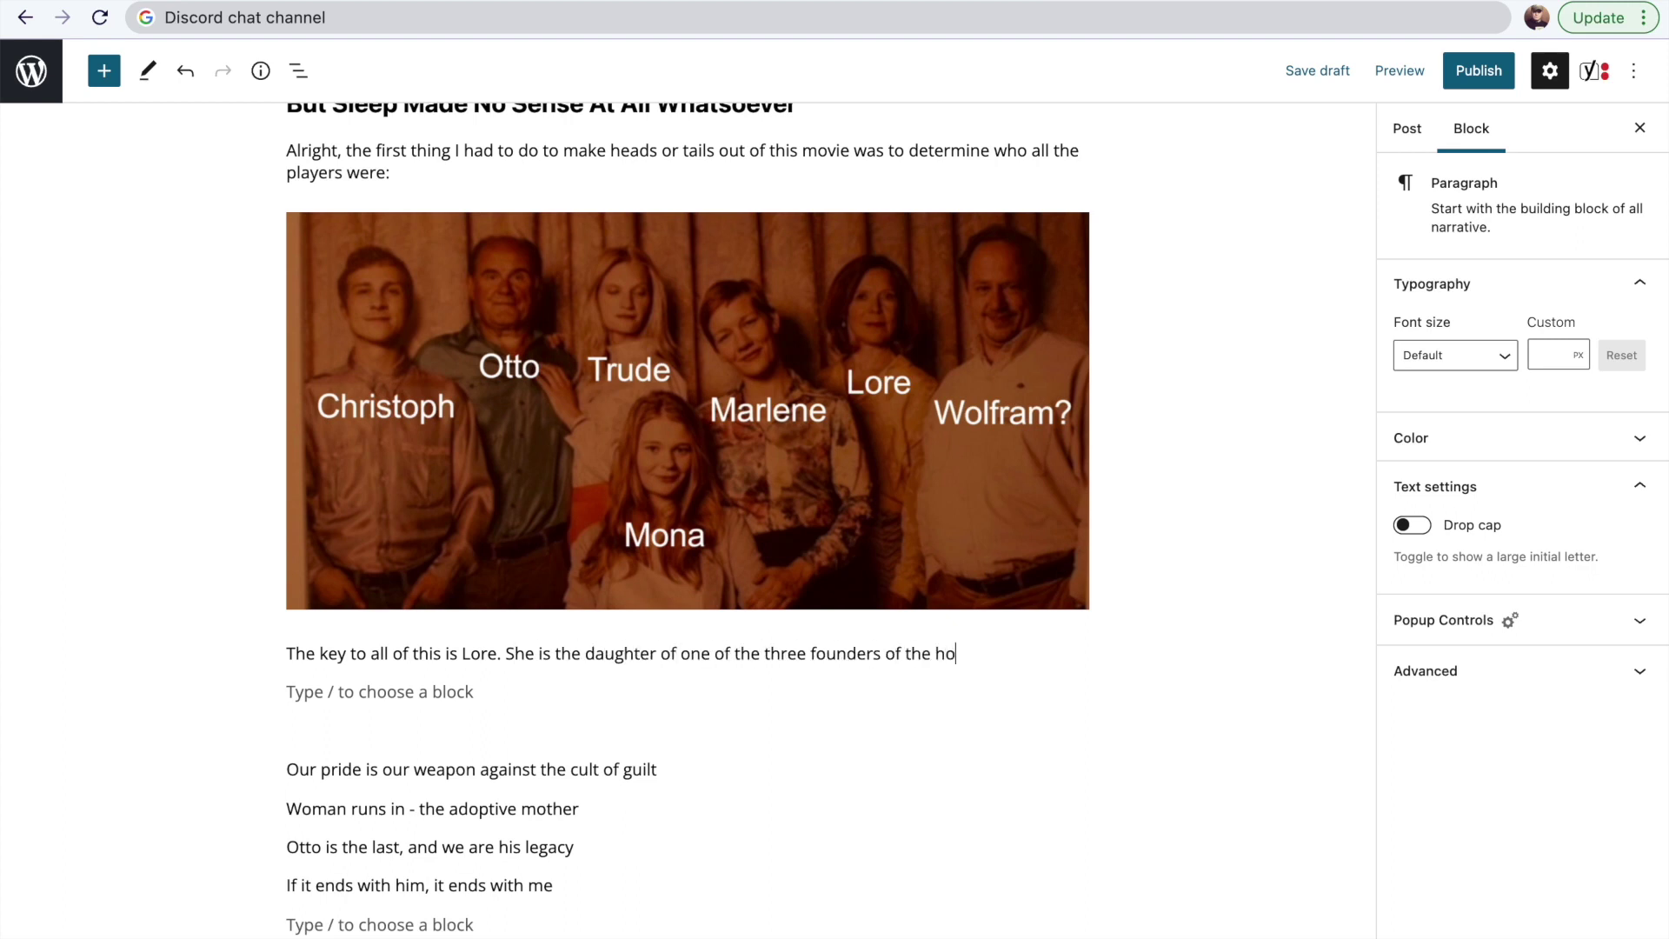
type("tel. But as they all committed suicide in various ways, the ownership of the hotel passed on to her. We know that these three founders ")
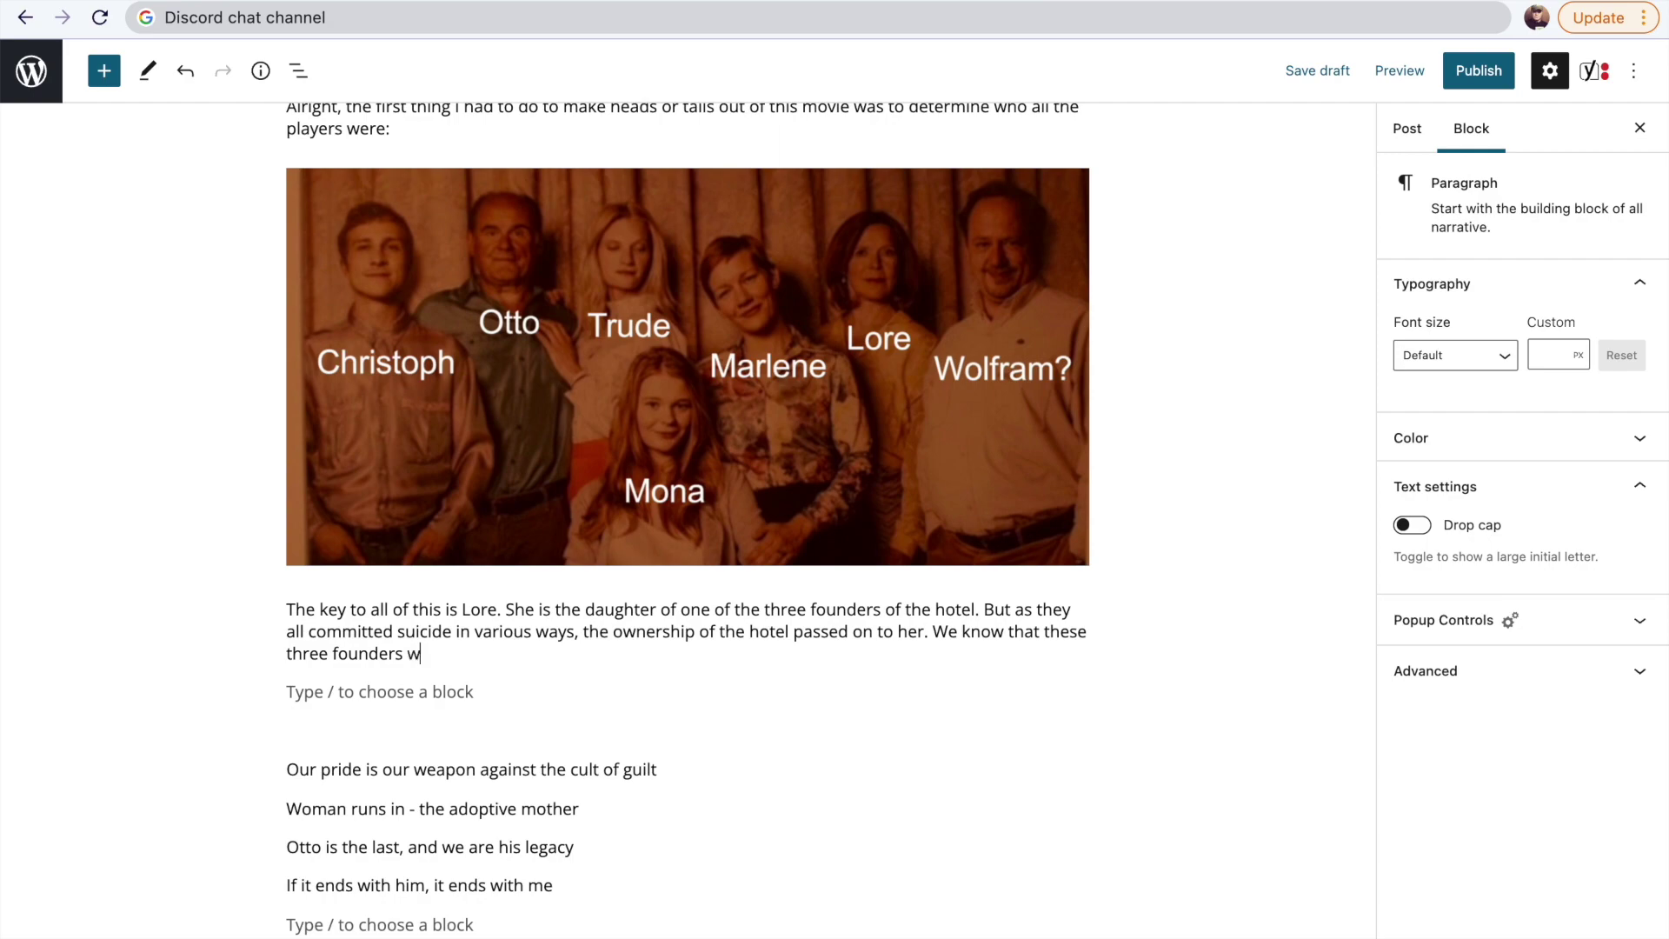
type("were way to excited about the potential of revenue, and the potential glory this hotel could garner.")
Extend the Lore paragraph with the hotel's massive failure and the owners' suicides, leading in with "Which brings us to Otto.".
scroll(413, 546, "up", 15)
scroll(413, 546, "down", 15)
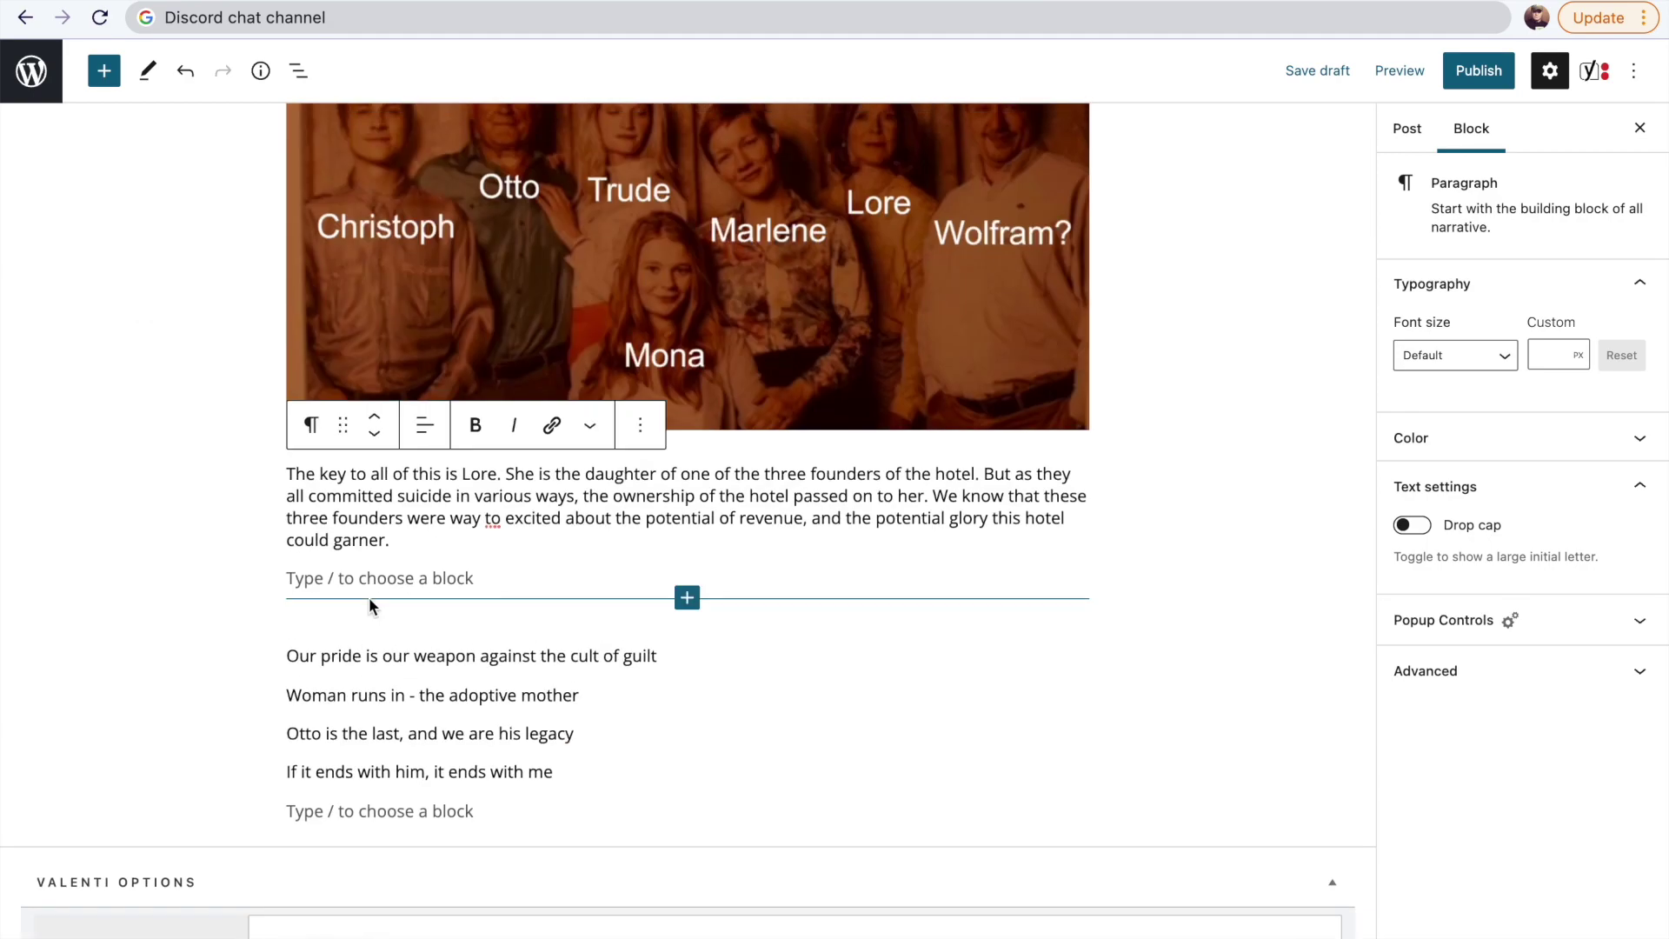
type("It was basically a massive failure. It hit on rocky times, and as it did so, the three owners committed suicide. Which brings us to Otto.")
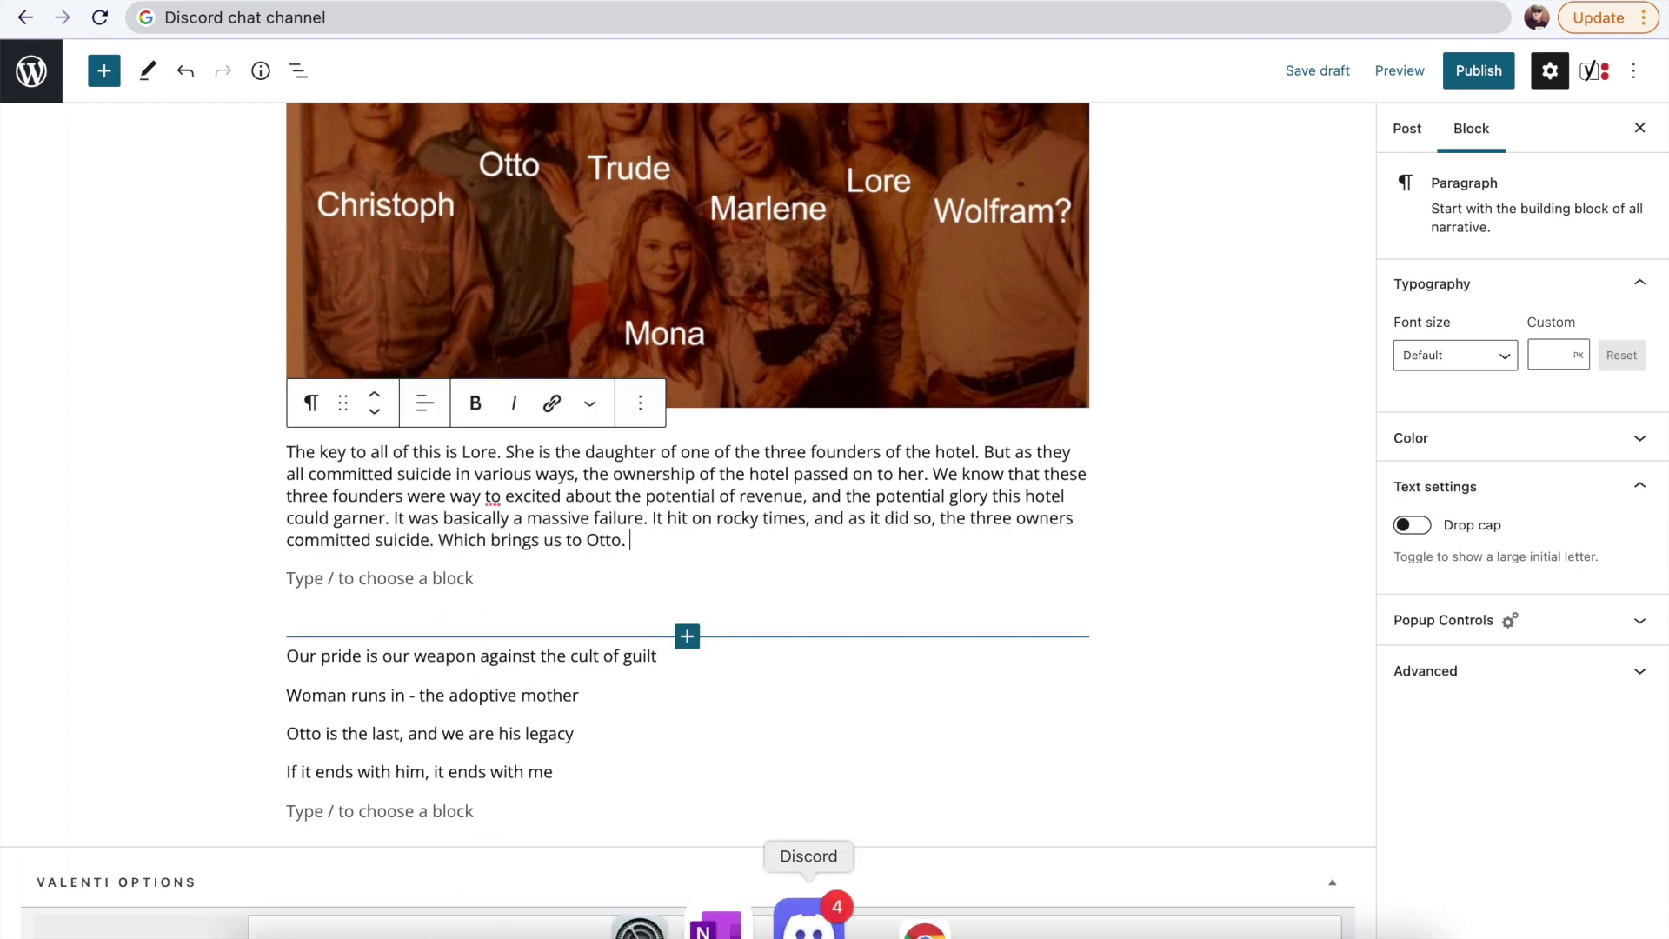
Switch to Discord, open the all-access-sleep-discussion channel and start a greeting that mentions the member who asked about the ending.
left_click(812, 916)
scroll(365, 522, "down", 1)
left_click(400, 641)
left_click(645, 855)
type("Hey,")
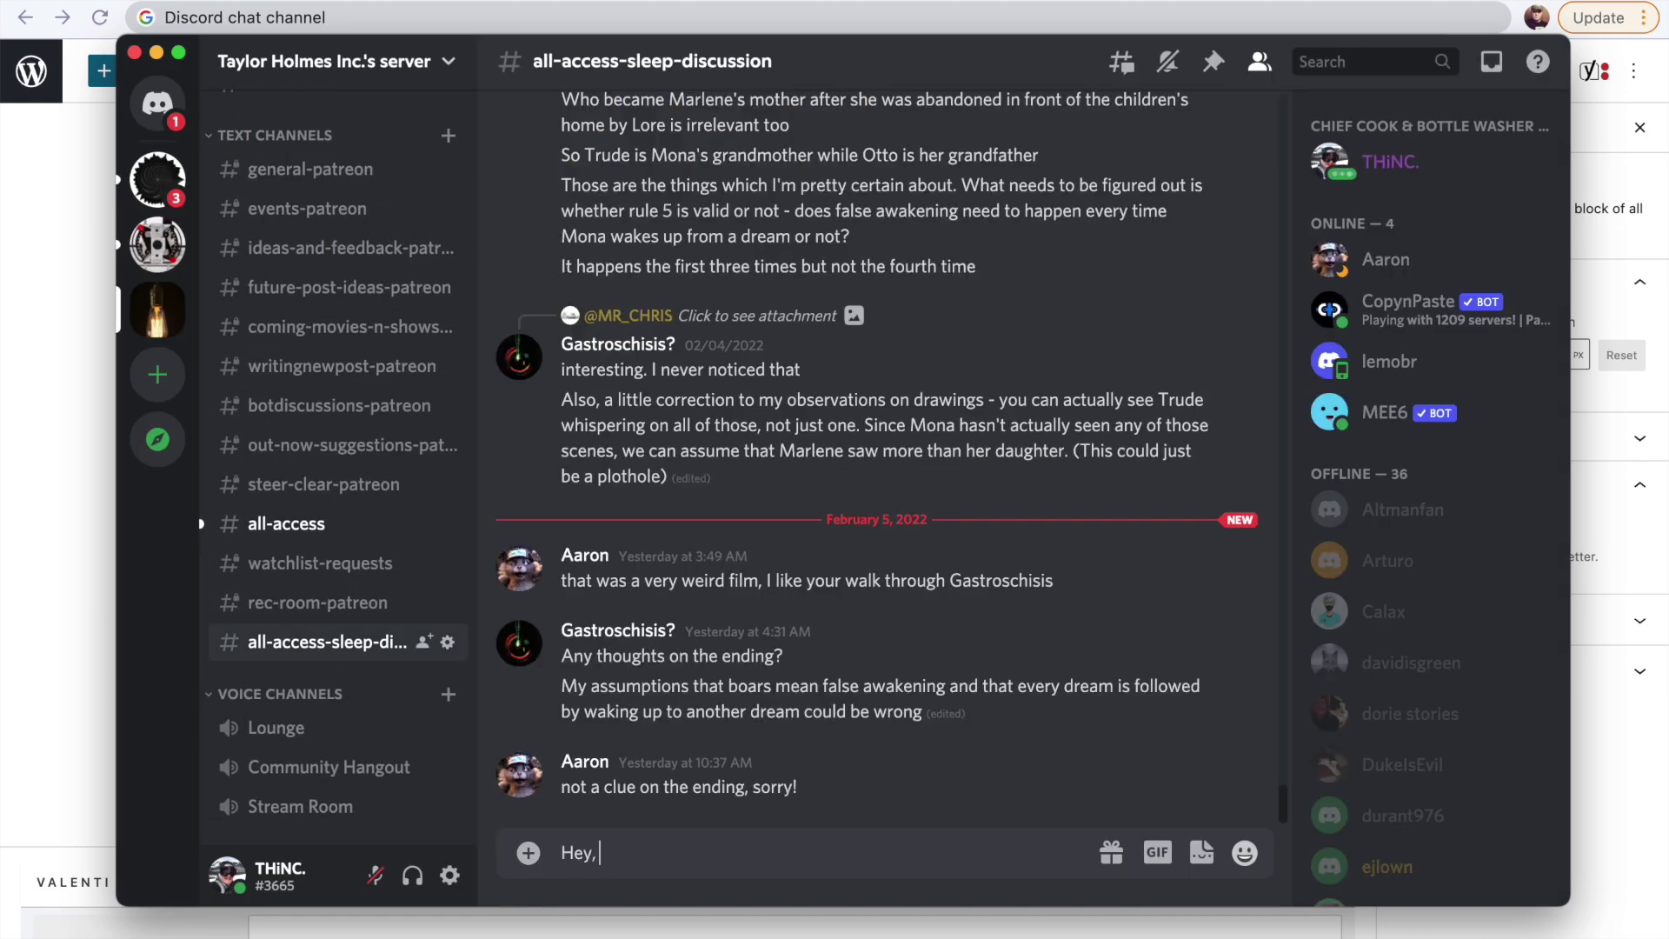
key("BackSpace")
key("BackSpace")
type("Hey @")
key("Down")
key("Return")
Write and send the reply that the ending suggests the horror continues with Mona at college, and she wasn't far from the evil.
type("- I think it just is hinti")
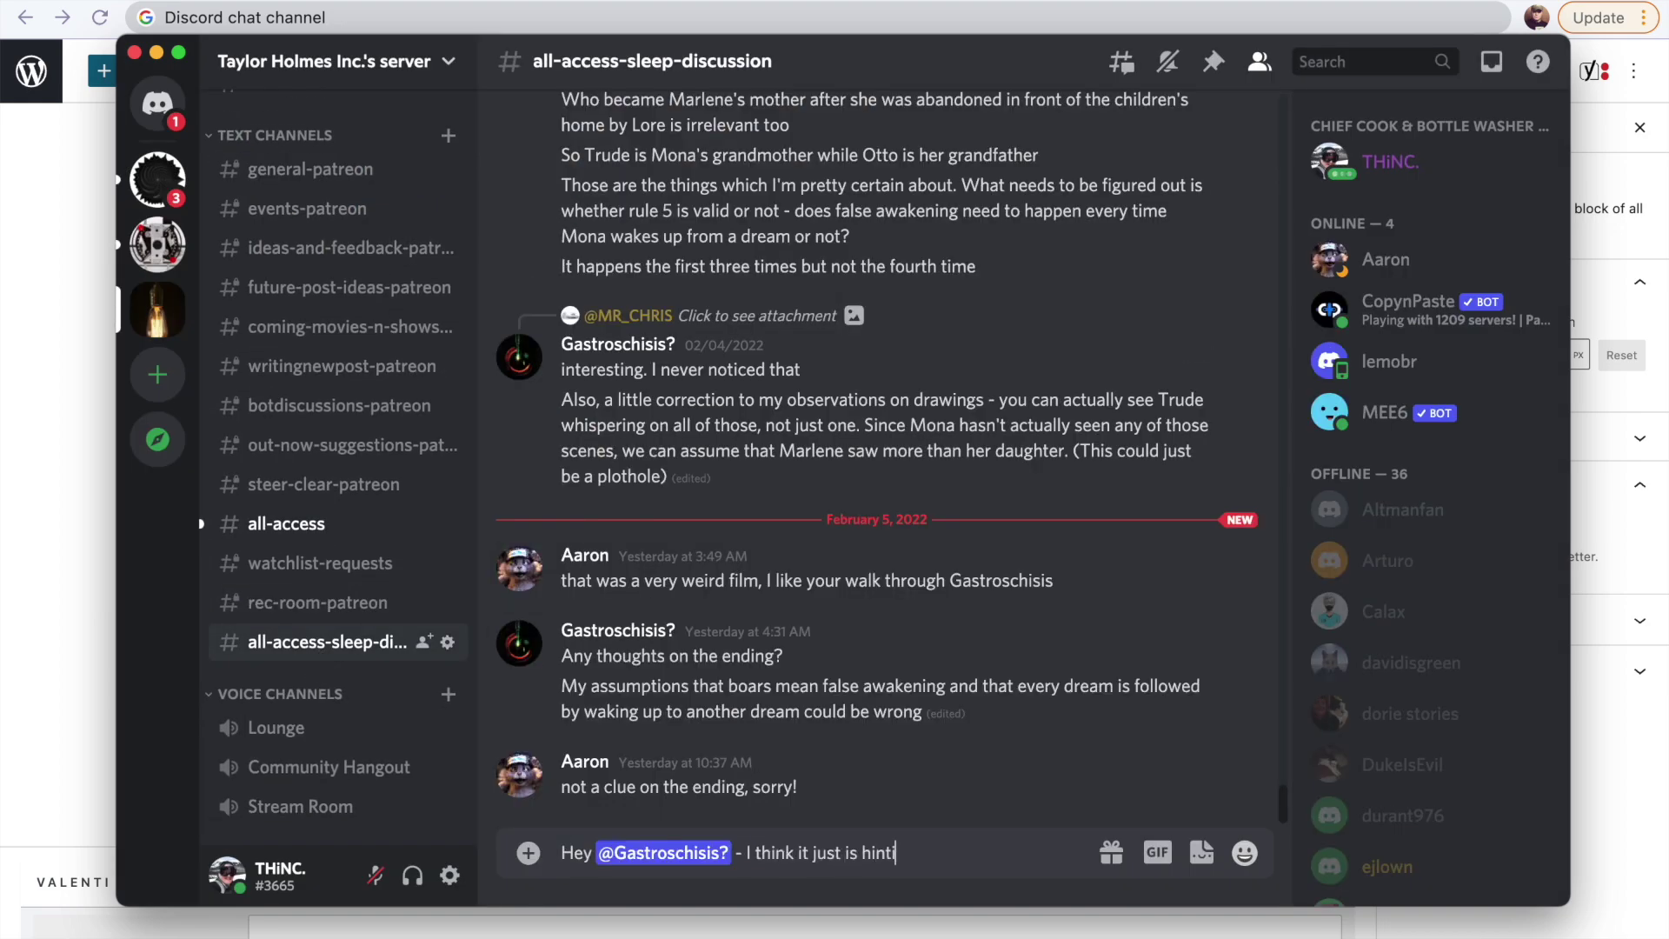
type("ng at the fact that the story doesn't end with the cursing of Otto... it's")
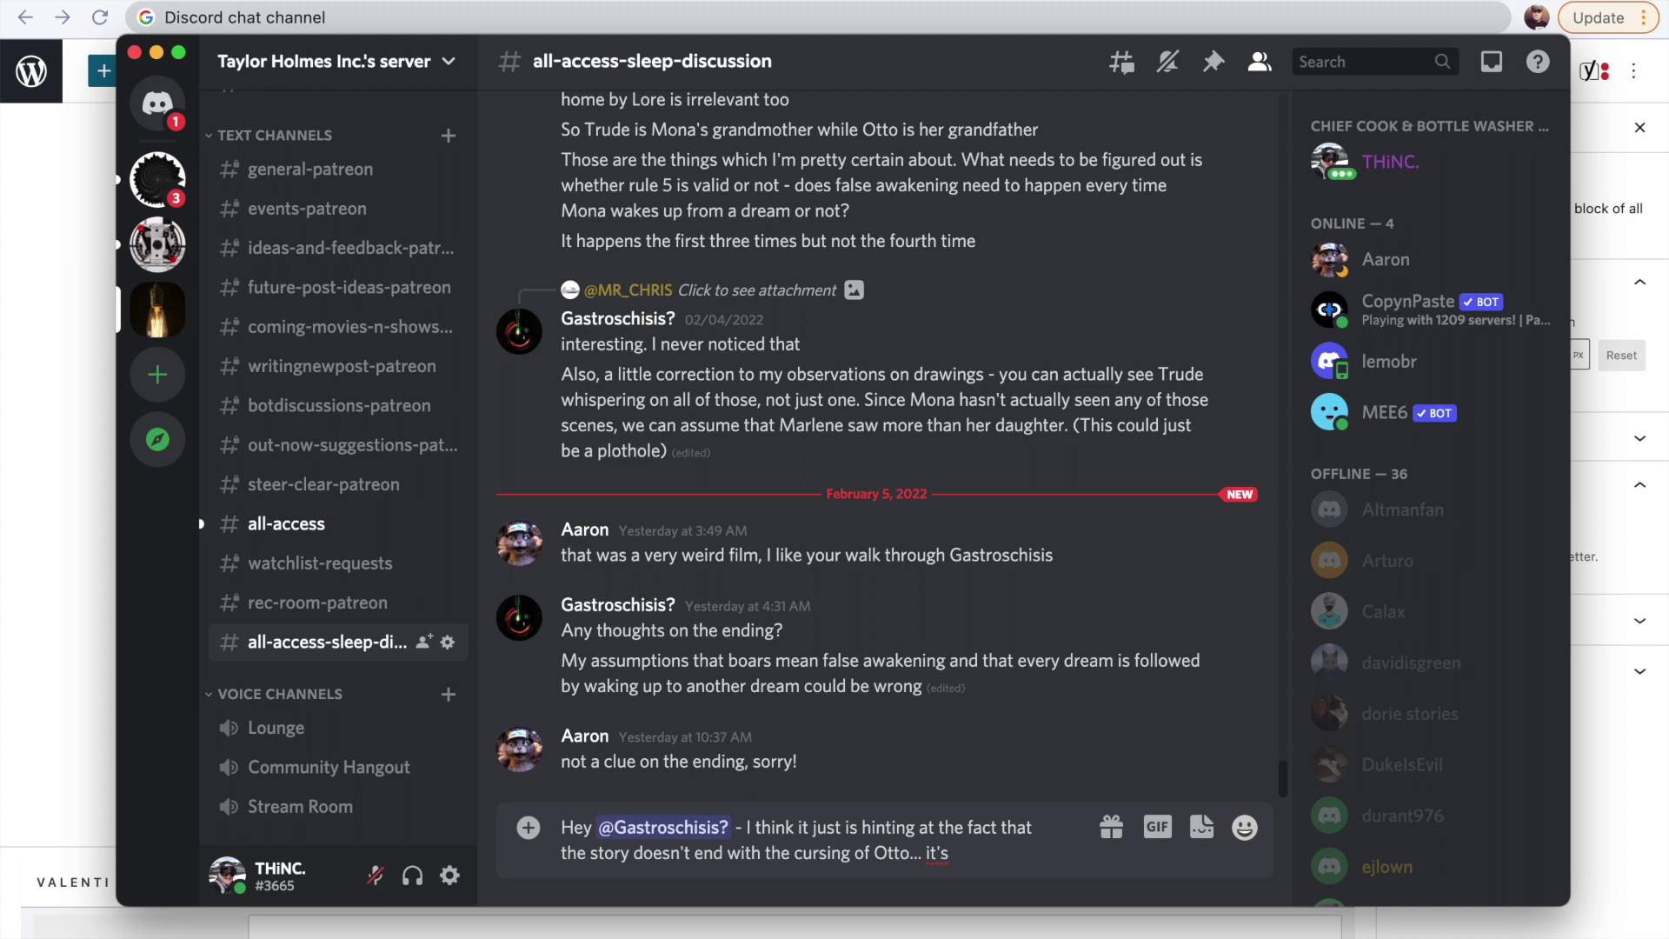
type(" suggesting that the horror is continuing with Mona")
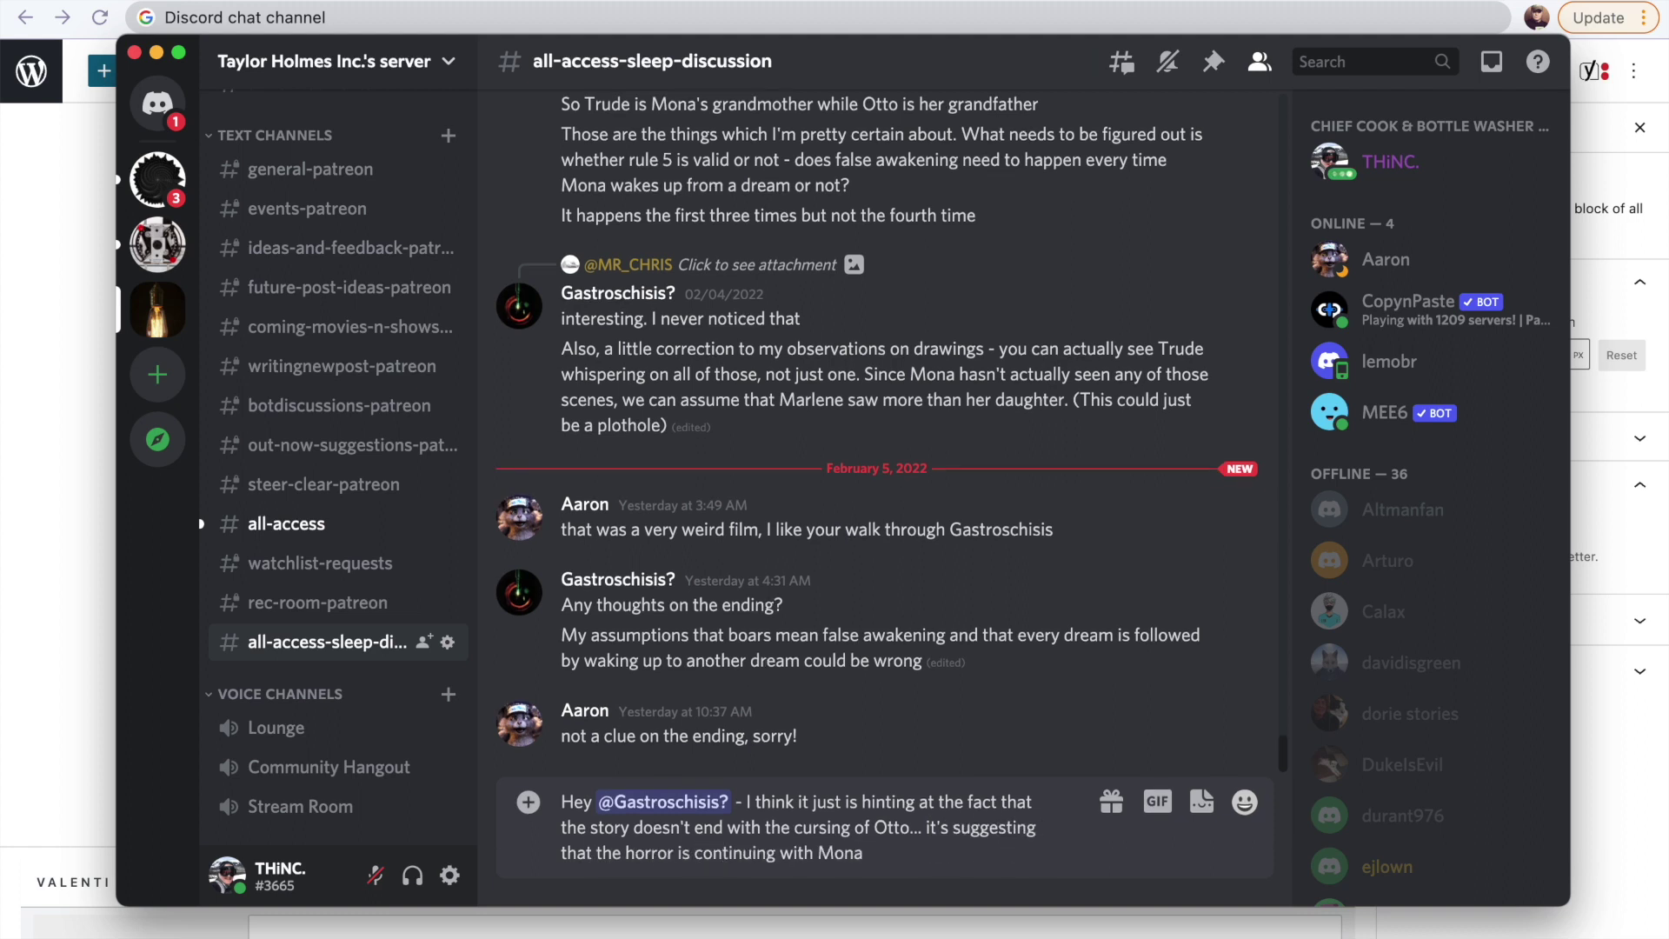
type(" at her college. The nightmares, the murders... they will continue. And although we think")
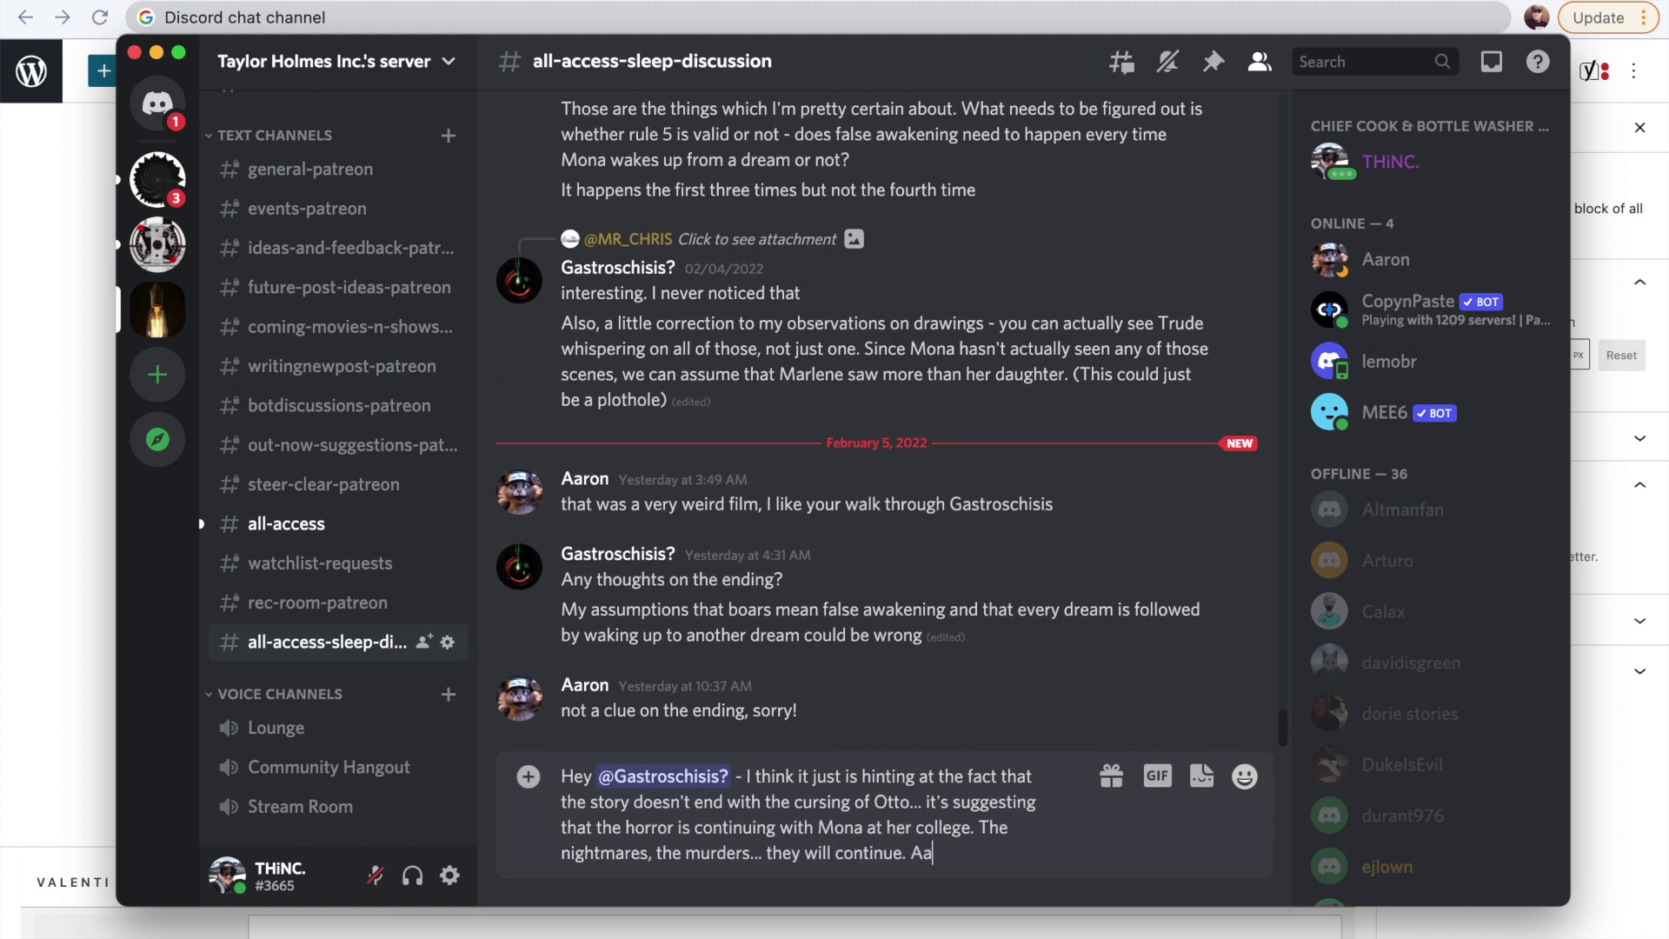
key("BackSpace")
key("BackSpace")
key("BackSpace")
type("ought of Mona as the good guy, she wasn't too far from the evil as she thought she was.")
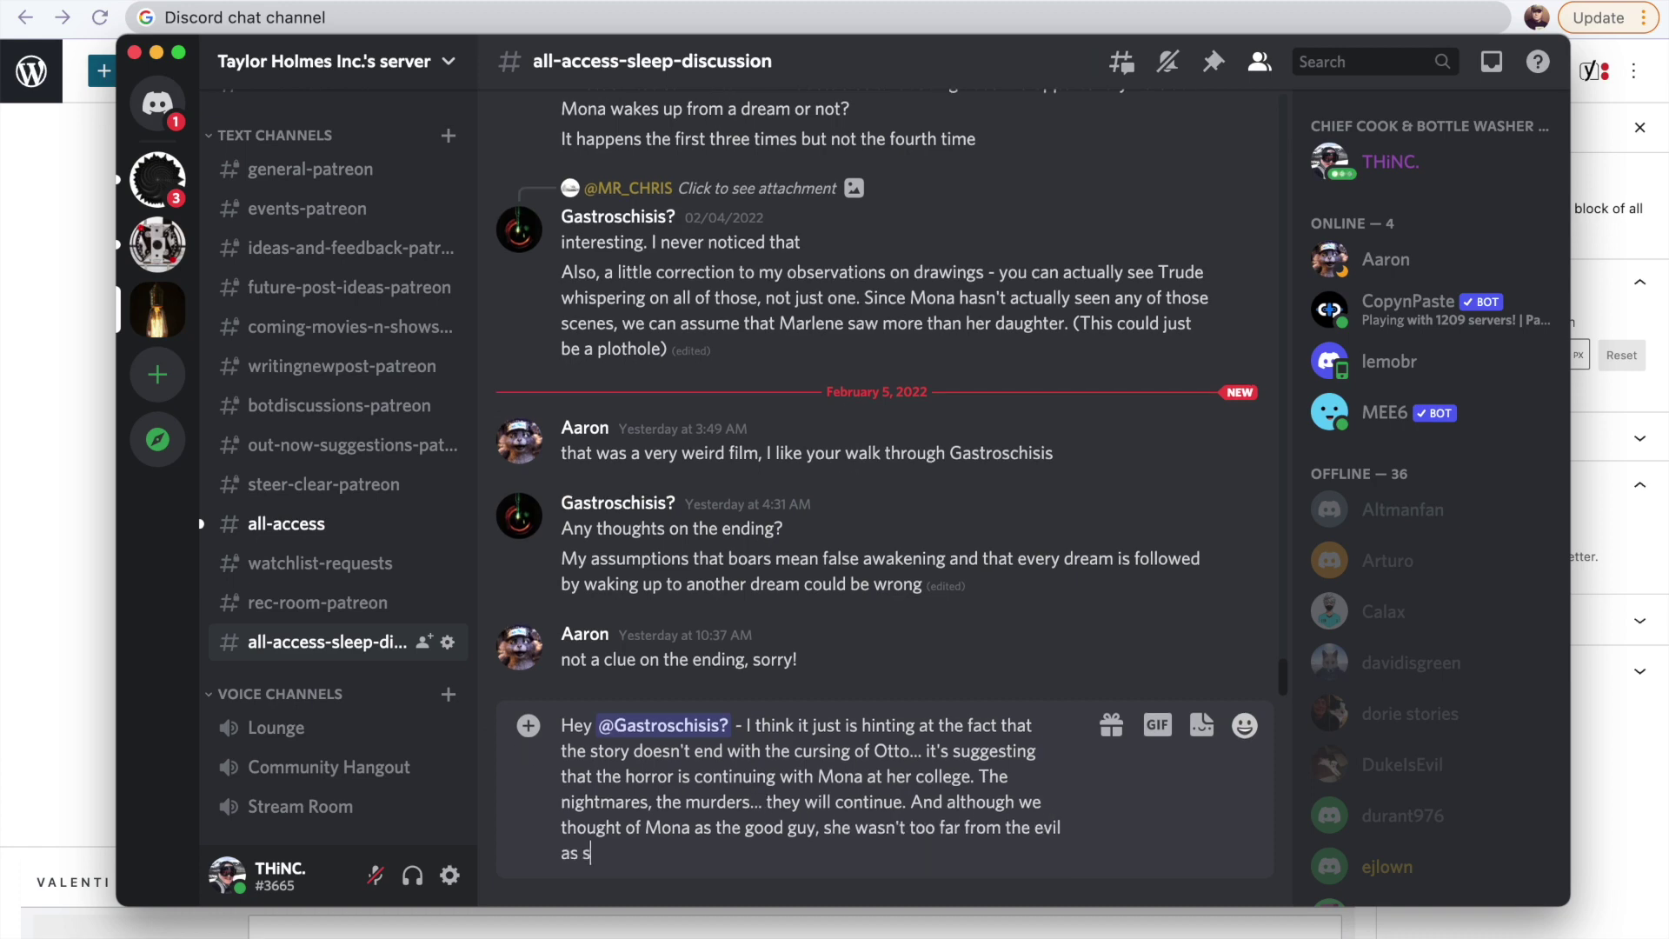
key("Return")
Send a follow-up message asking whether Otto is related to the three founders of the hotel and how he fits the bloodline.
type("Is Otto related to the three fou")
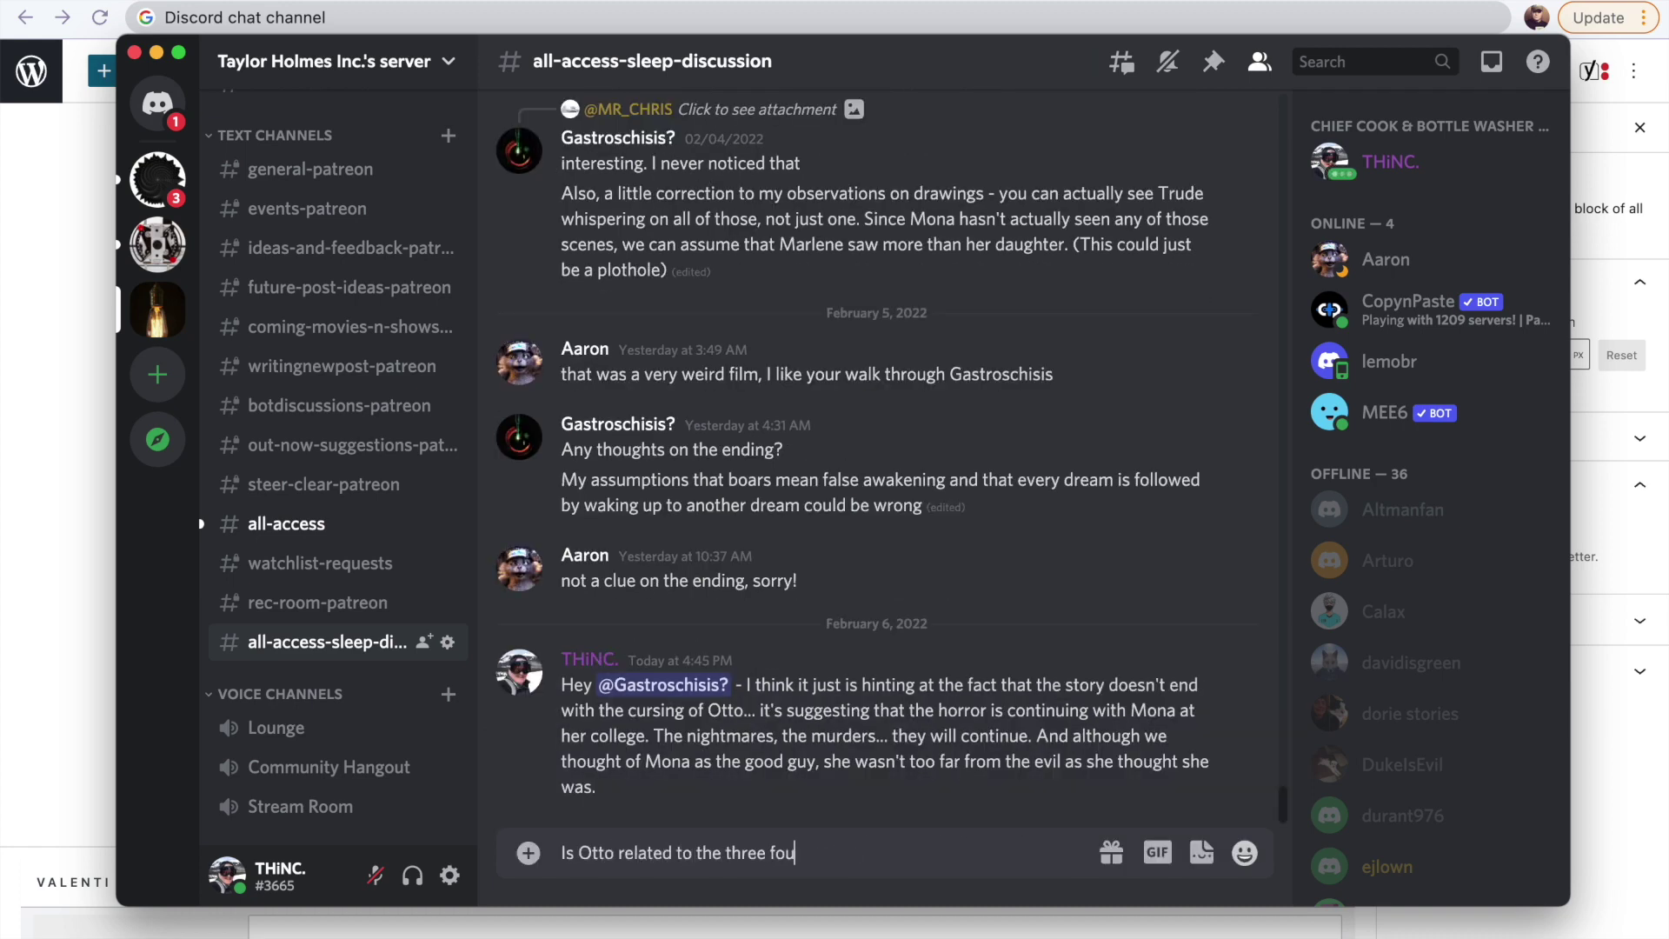
type("nders of the hotel? I couldn't figure out how he was connected. A lot was made of the bloodline... but was he just married in when he married Lore?")
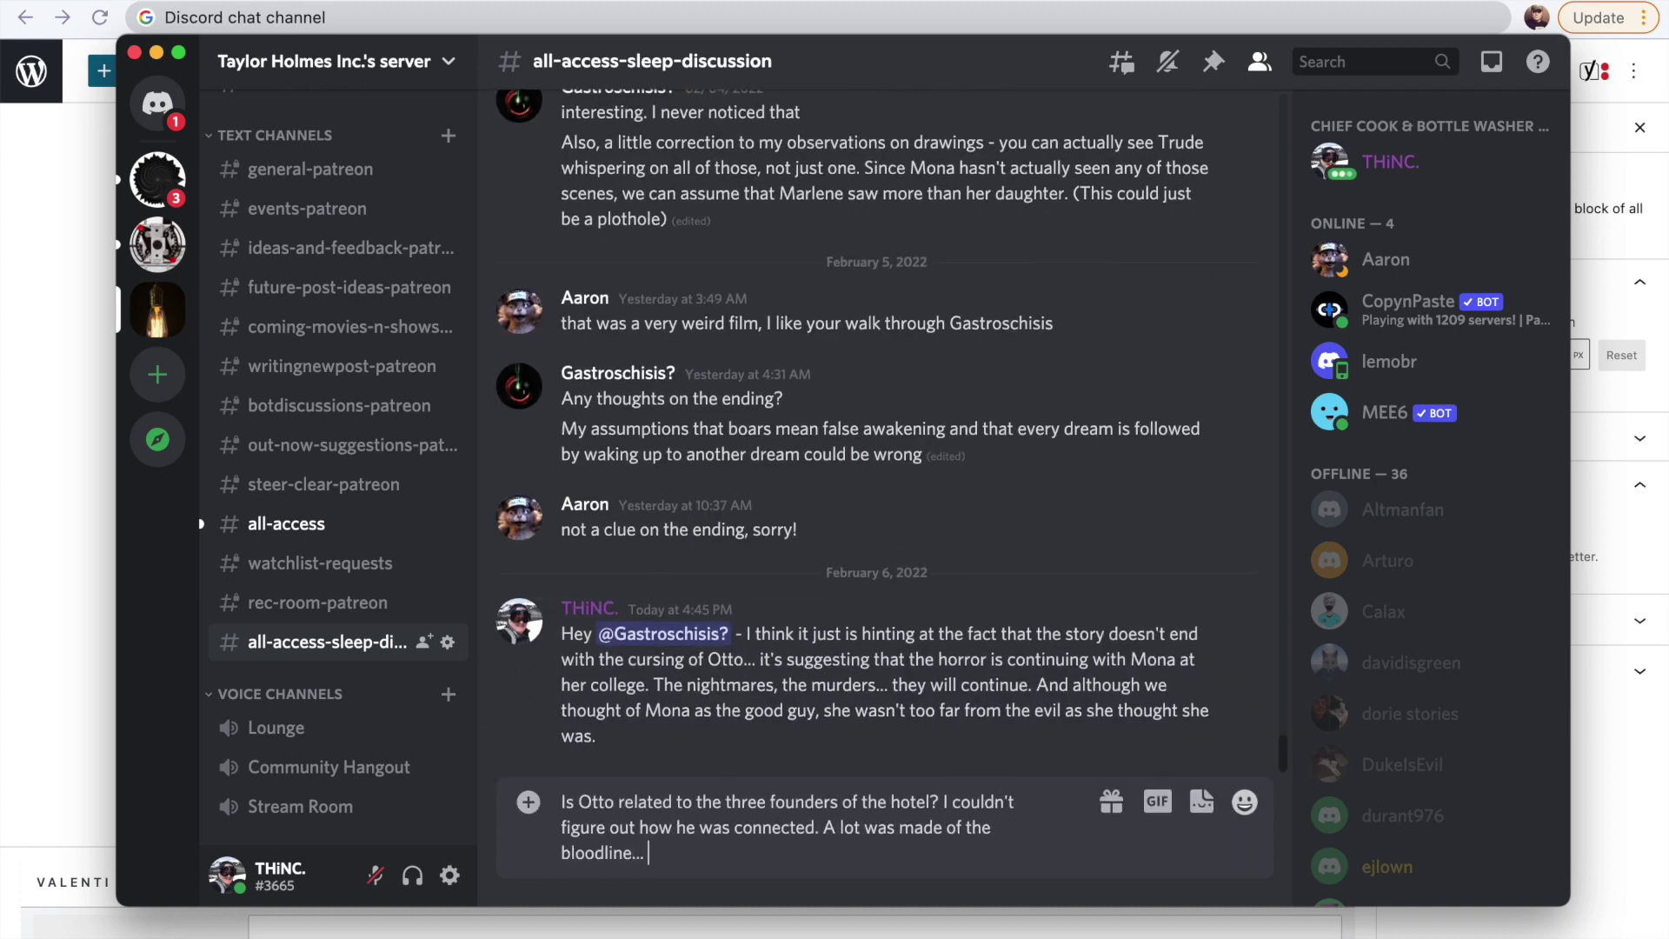
key("Return")
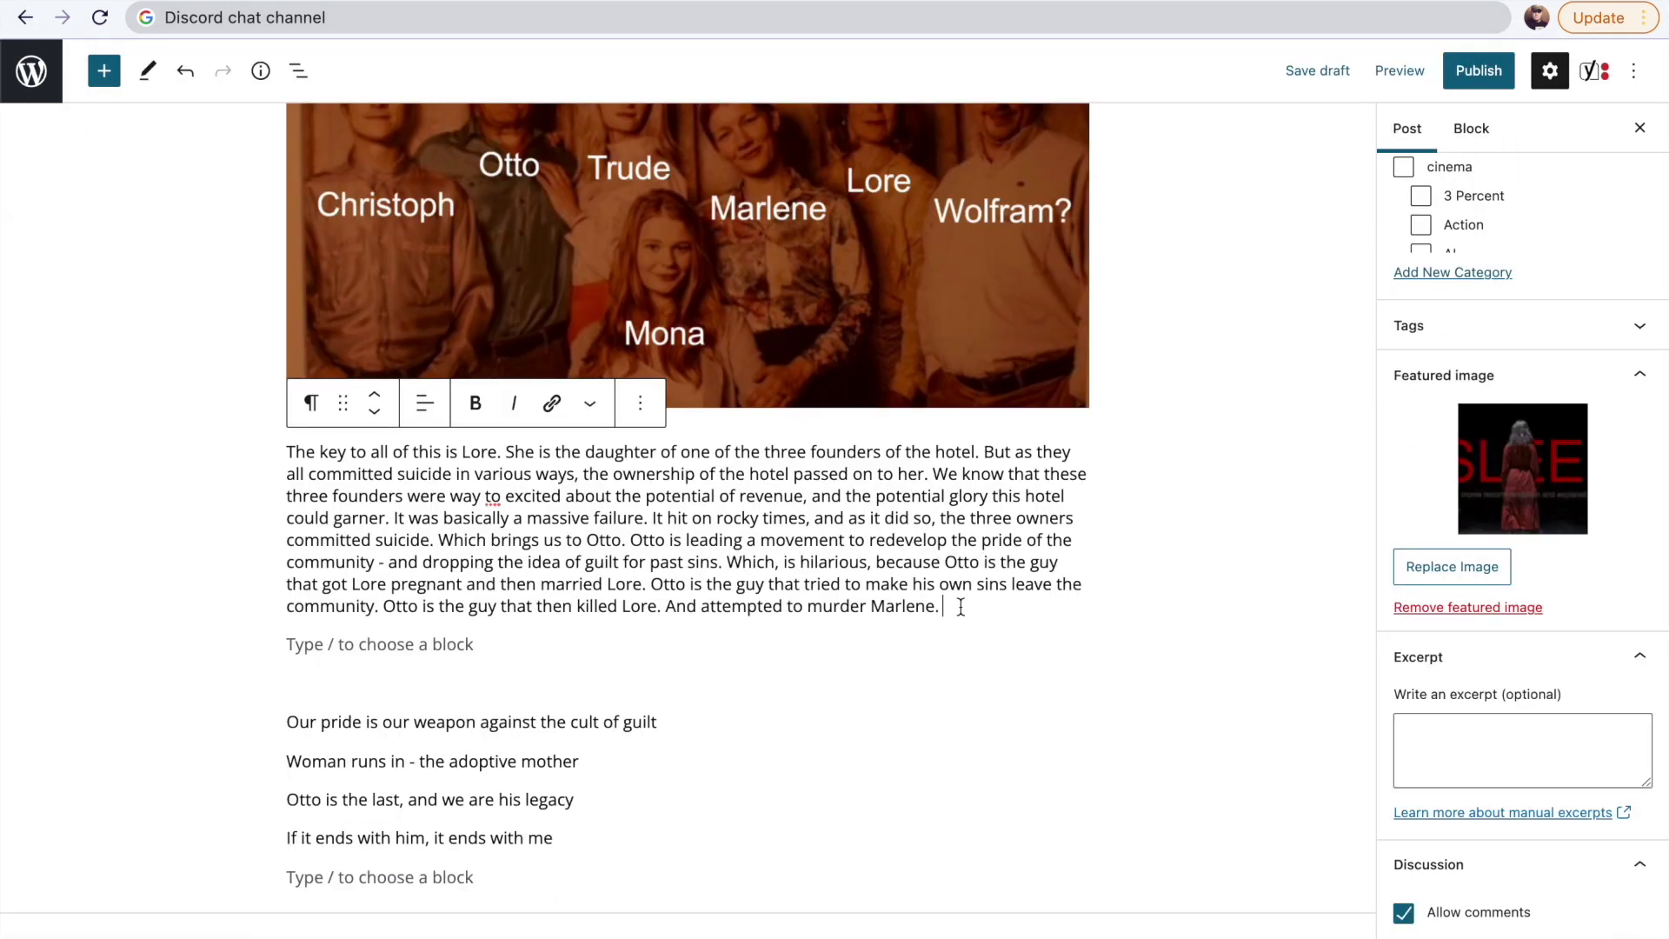
In the WordPress post, finish the Lore paragraph by calling Otto the most morally repugnant man, who should be most "ashamed of his past crimes".
type("He is the guy that is the most morally repug")
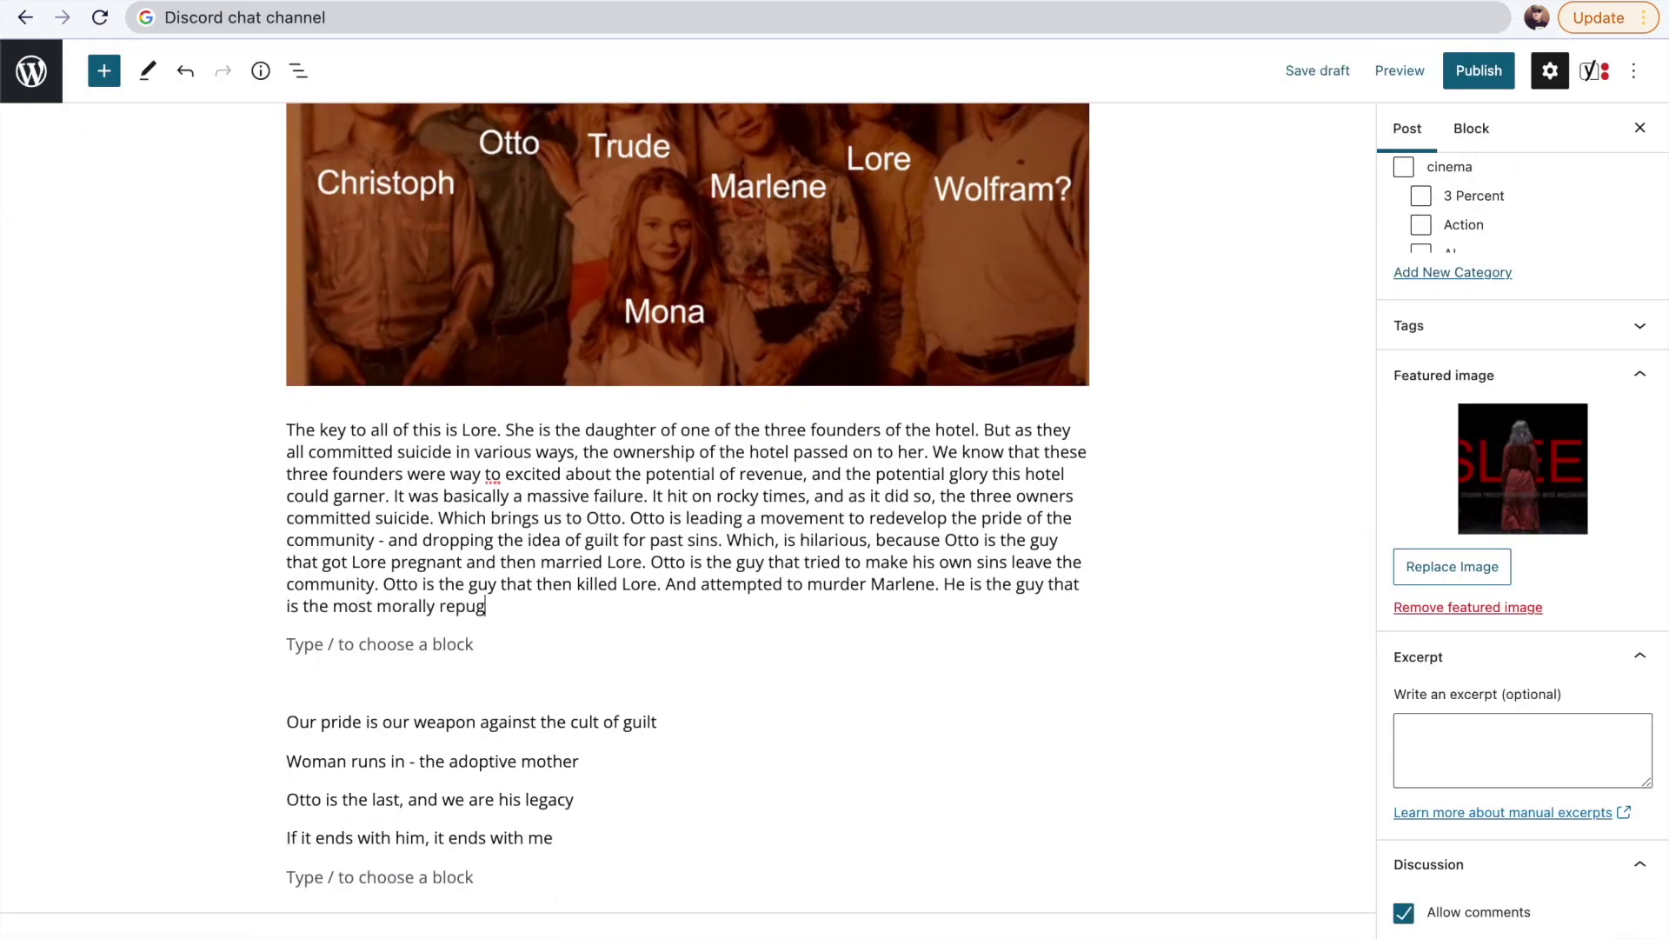
type("nant across the entirety of this film. This man is the one that should be most embarr")
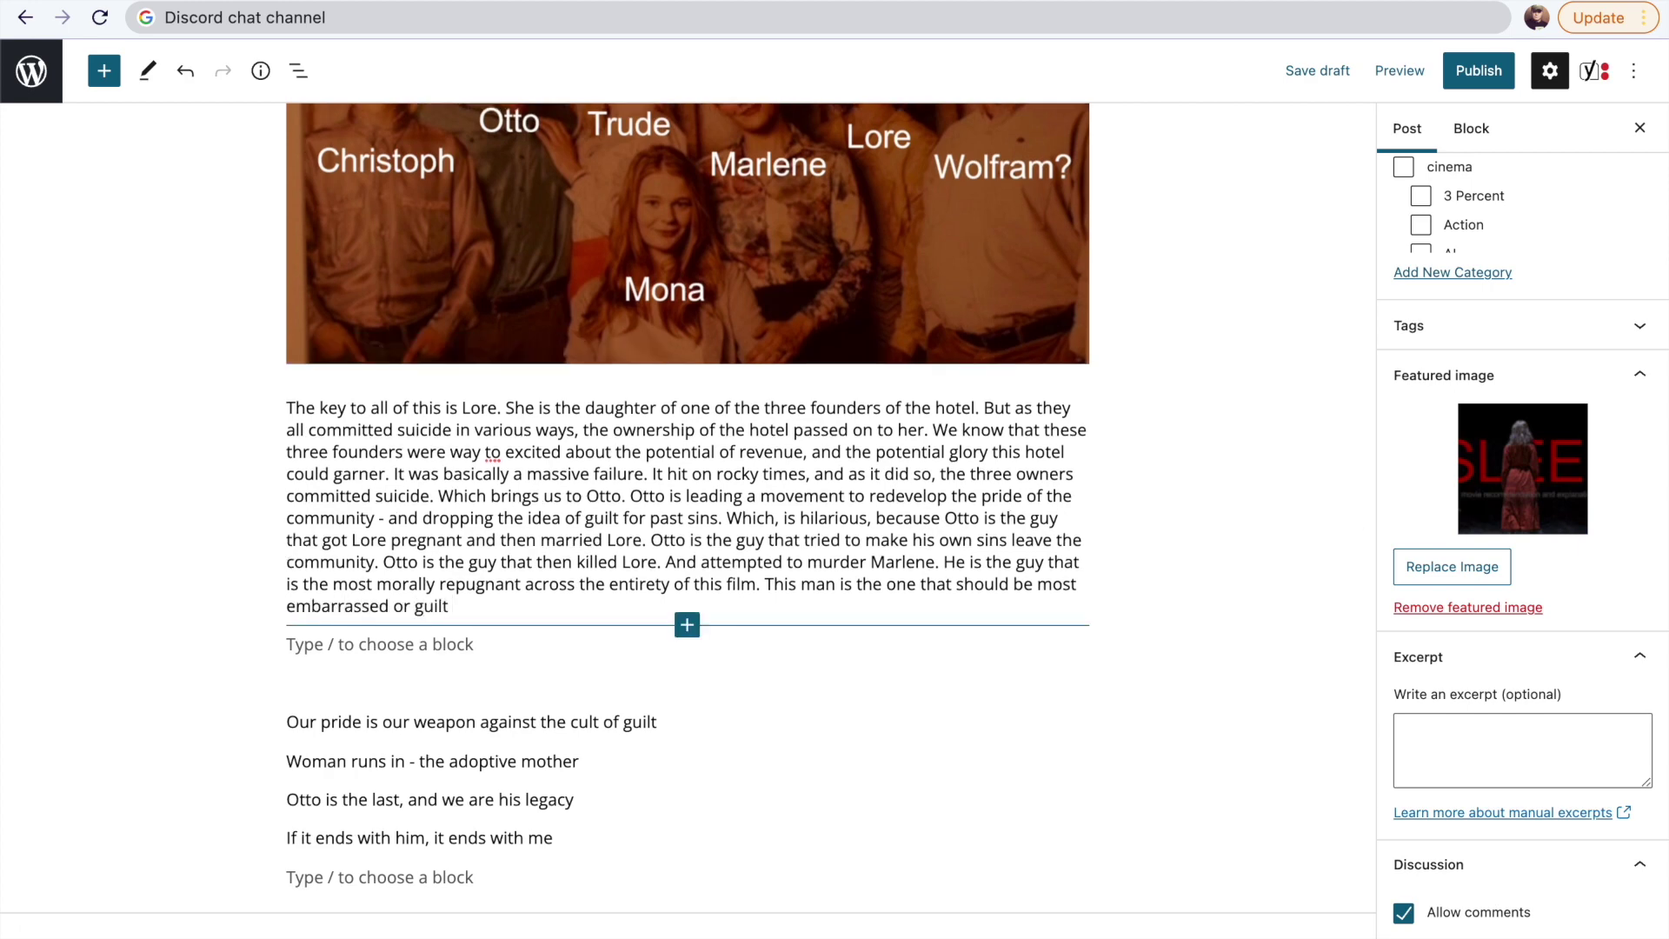
type("assed or guilt")
key("BackSpace")
key("BackSpace")
key("BackSpace")
key("BackSpace")
key("BackSpace")
key("BackSpace")
key("BackSpace")
key("BackSpace")
key("BackSpace")
key("BackSpace")
key("BackSpace")
key("BackSpace")
key("BackSpace")
key("BackSpace")
key("BackSpace")
key("BackSpace")
key("BackSpace")
key("BackSpace")
key("BackSpace")
key("BackSpace")
type("ashamed of his past crimes.")
Write a new paragraph starting "But wait - So Lore is the woman who had an affair with Otto", covering Marlene, Christoph and "Then who is Mona?".
scroll(549, 469, "down", 2)
left_click(488, 483)
type("j")
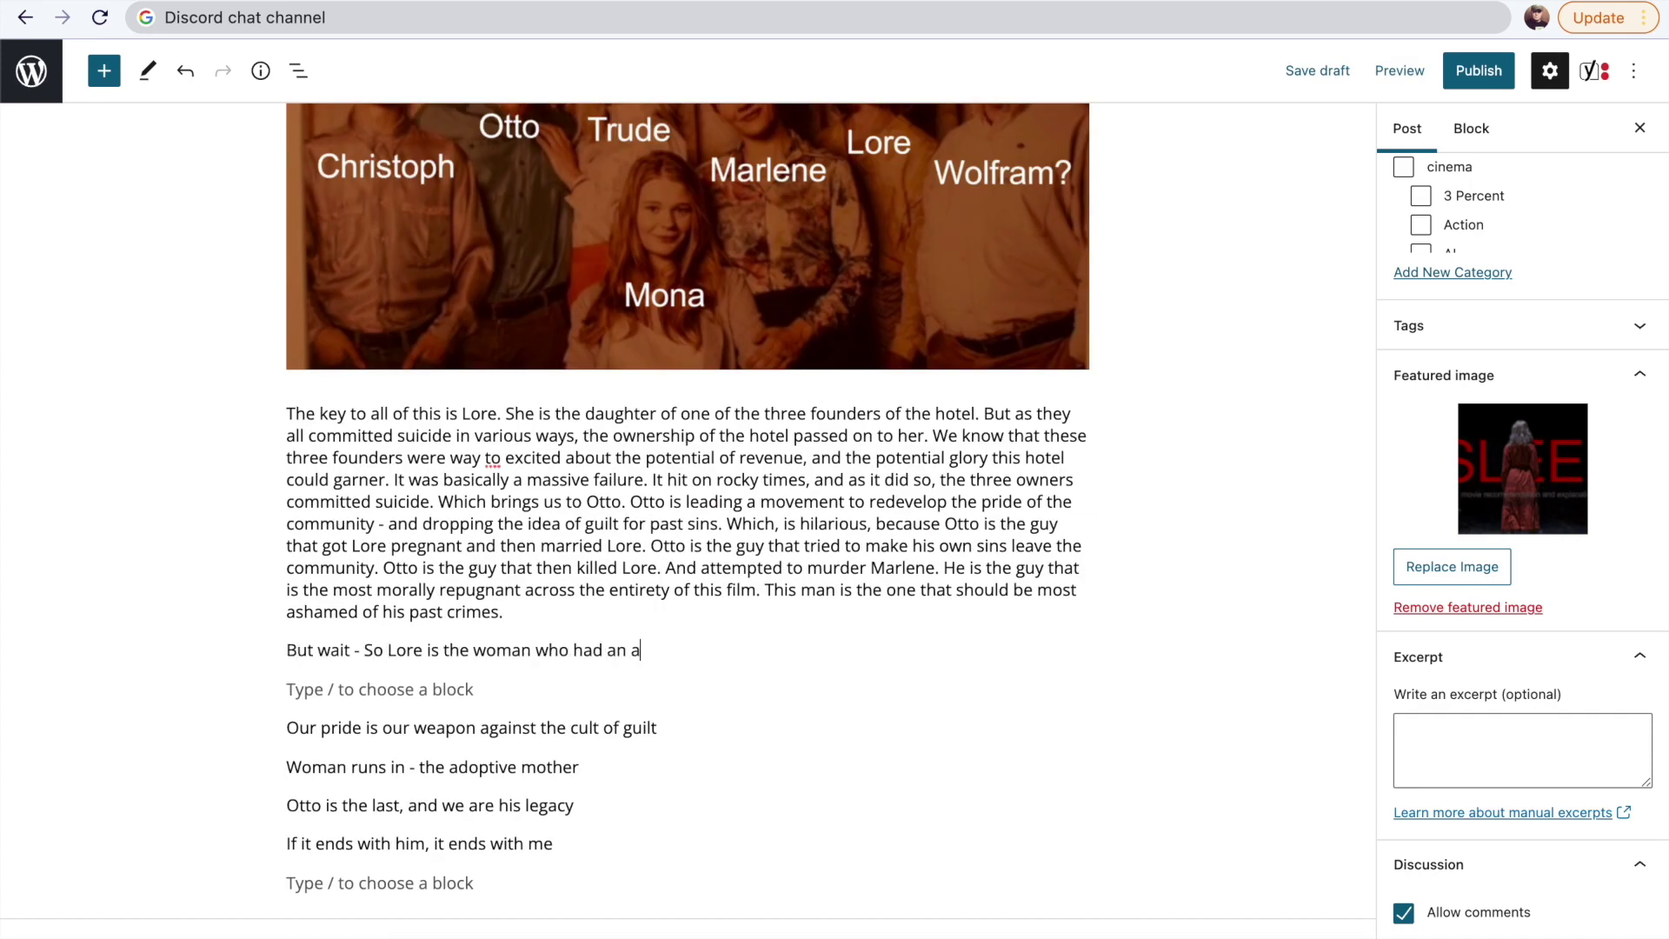
type("ith Otto, and had Marlene. Lore and Otto get m")
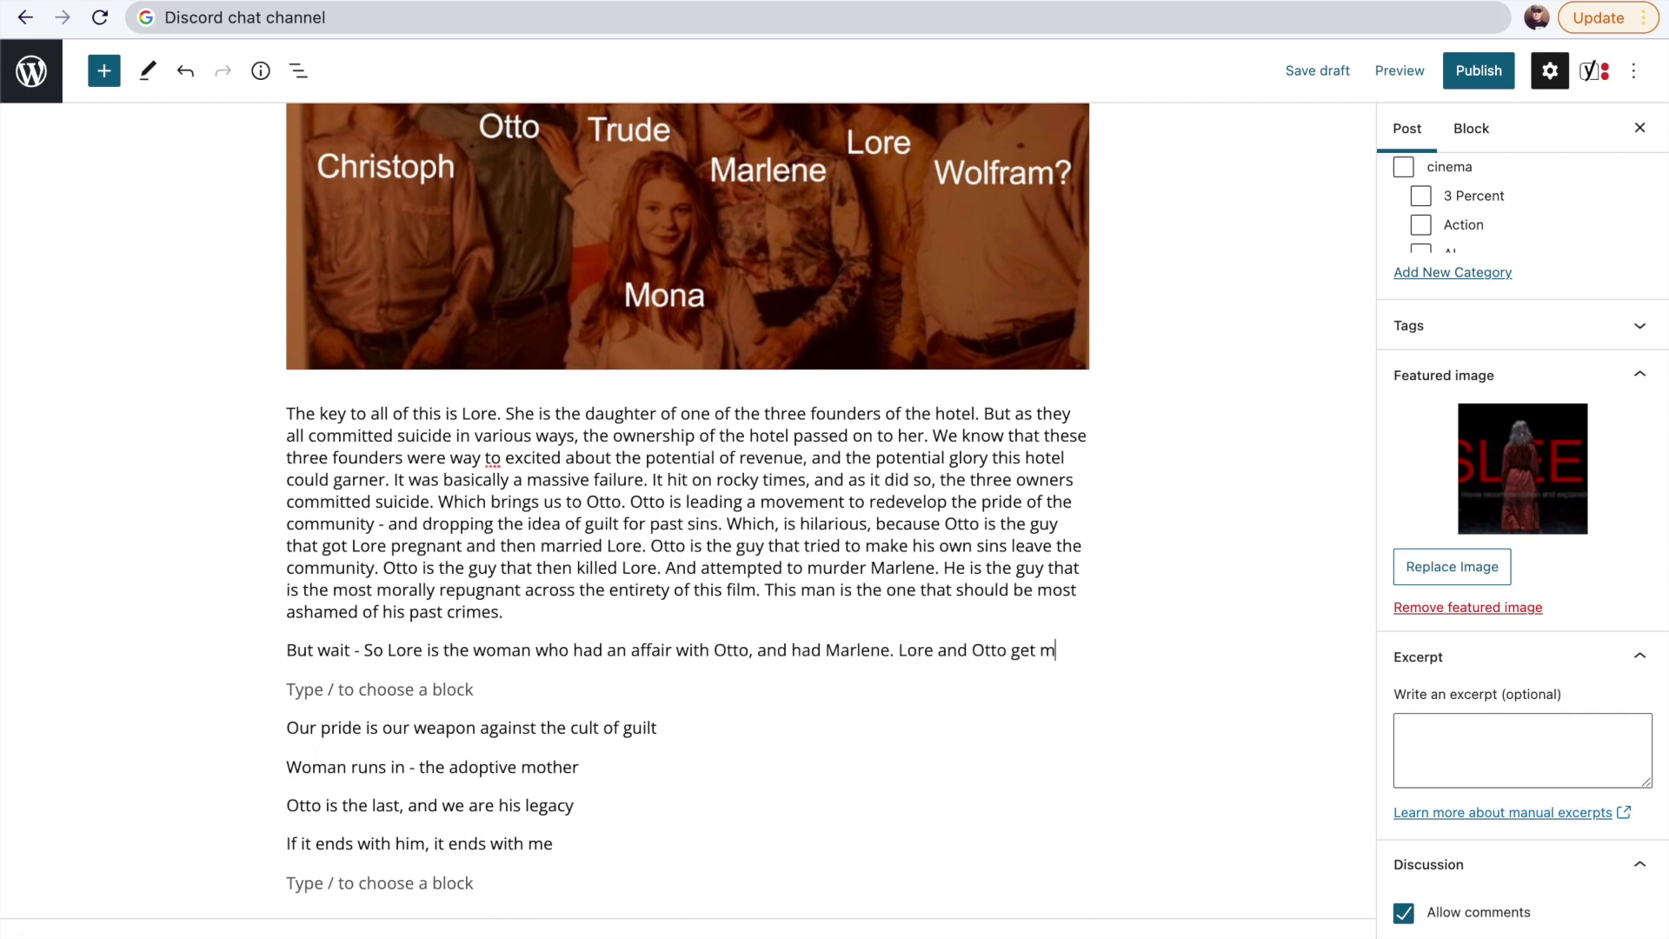
type("arried and have a son named Christoph. Then who is Mona?")
Insert before Lore and Otto's marriage that Marlene is saved by Lore and taken to a "safe place... but obviously not far enough away. Then,".
left_click(896, 628)
type("Marlene is then saved by Lore, taken to a local ")
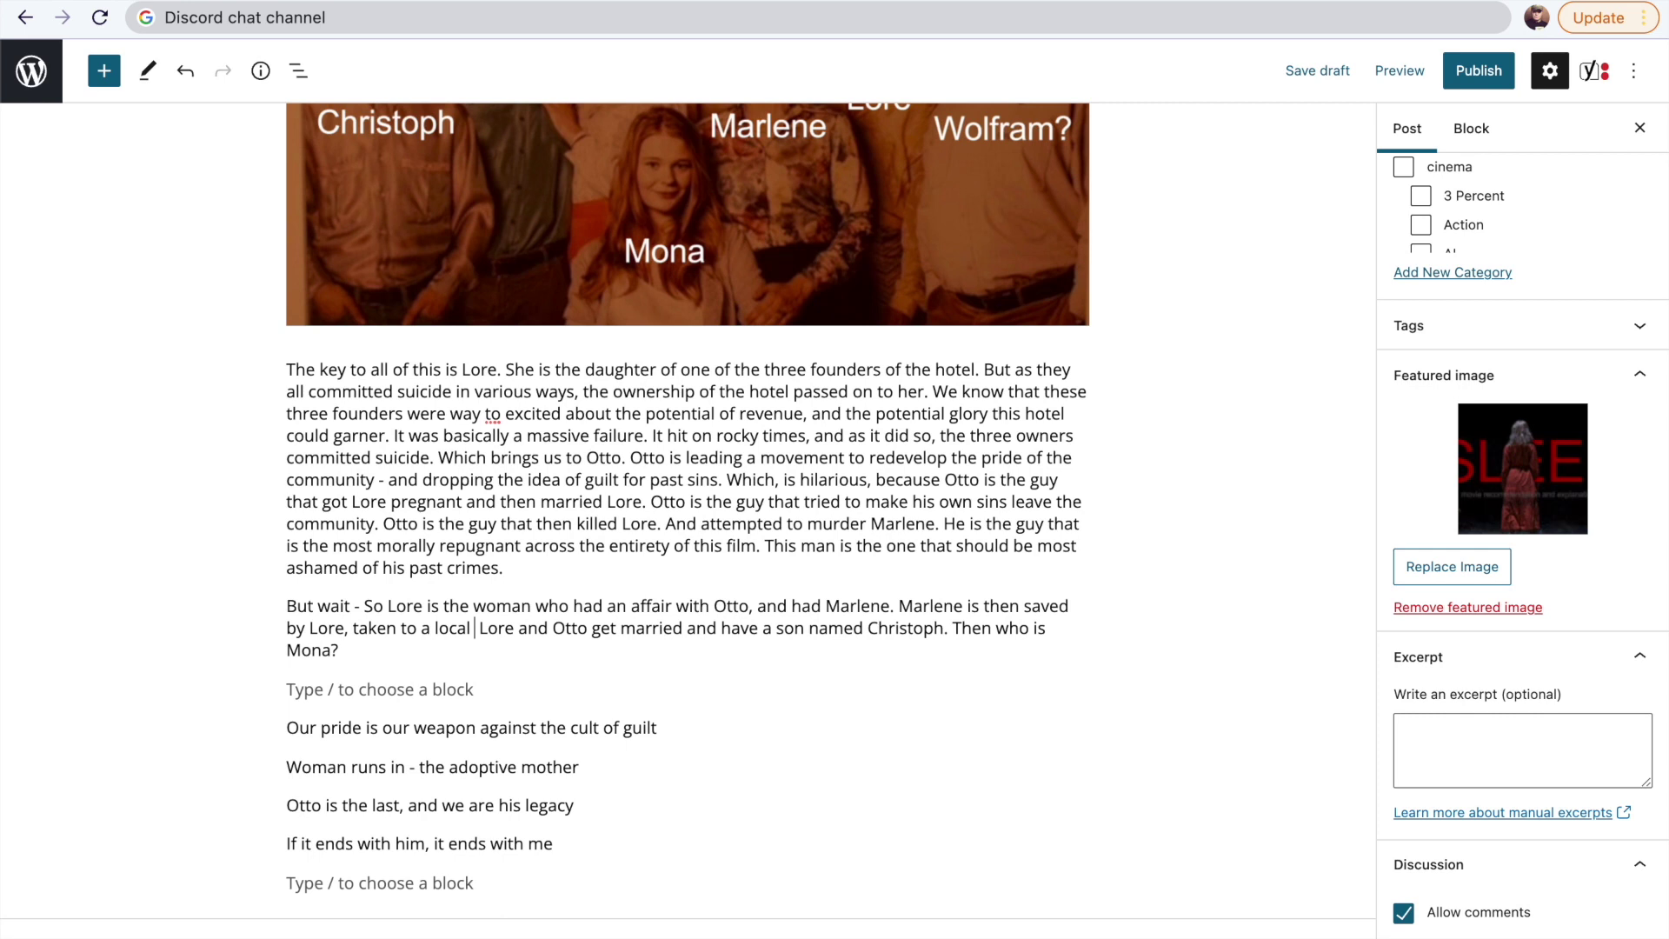
type("adoption")
key("BackSpace")
key("BackSpace")
key("BackSpace")
key("BackSpace")
key("BackSpace")
key("BackSpace")
key("BackSpace")
key("BackSpace")
key("BackSpace")
key("BackSpace")
key("BackSpace")
key("BackSpace")
key("BackSpace")
key("BackSpace")
type("safe place... but obviously not far enough wa")
key("BackSpace")
key("BackSpace")
type("away. Then,")
Answer who Mona is with "Mona is the daughter of Marlene's, but we don't know who her husband is.".
left_click(705, 650)
type("Mona is the daughter of Marlenes, but we")
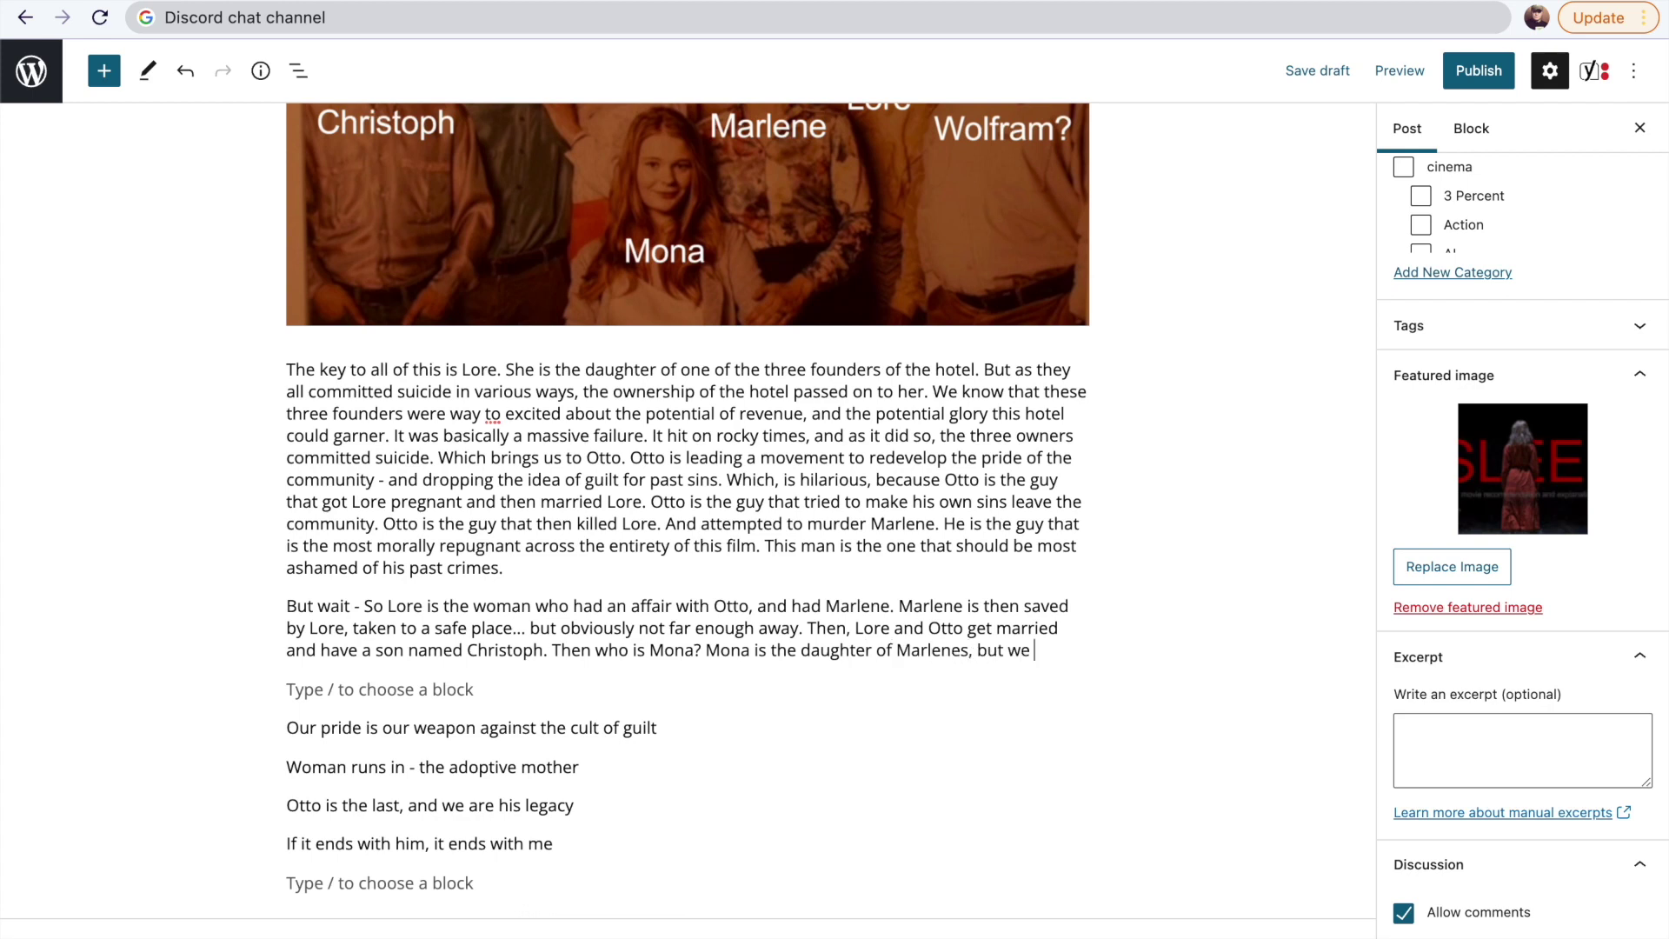
type(" don't know who her husband is.")
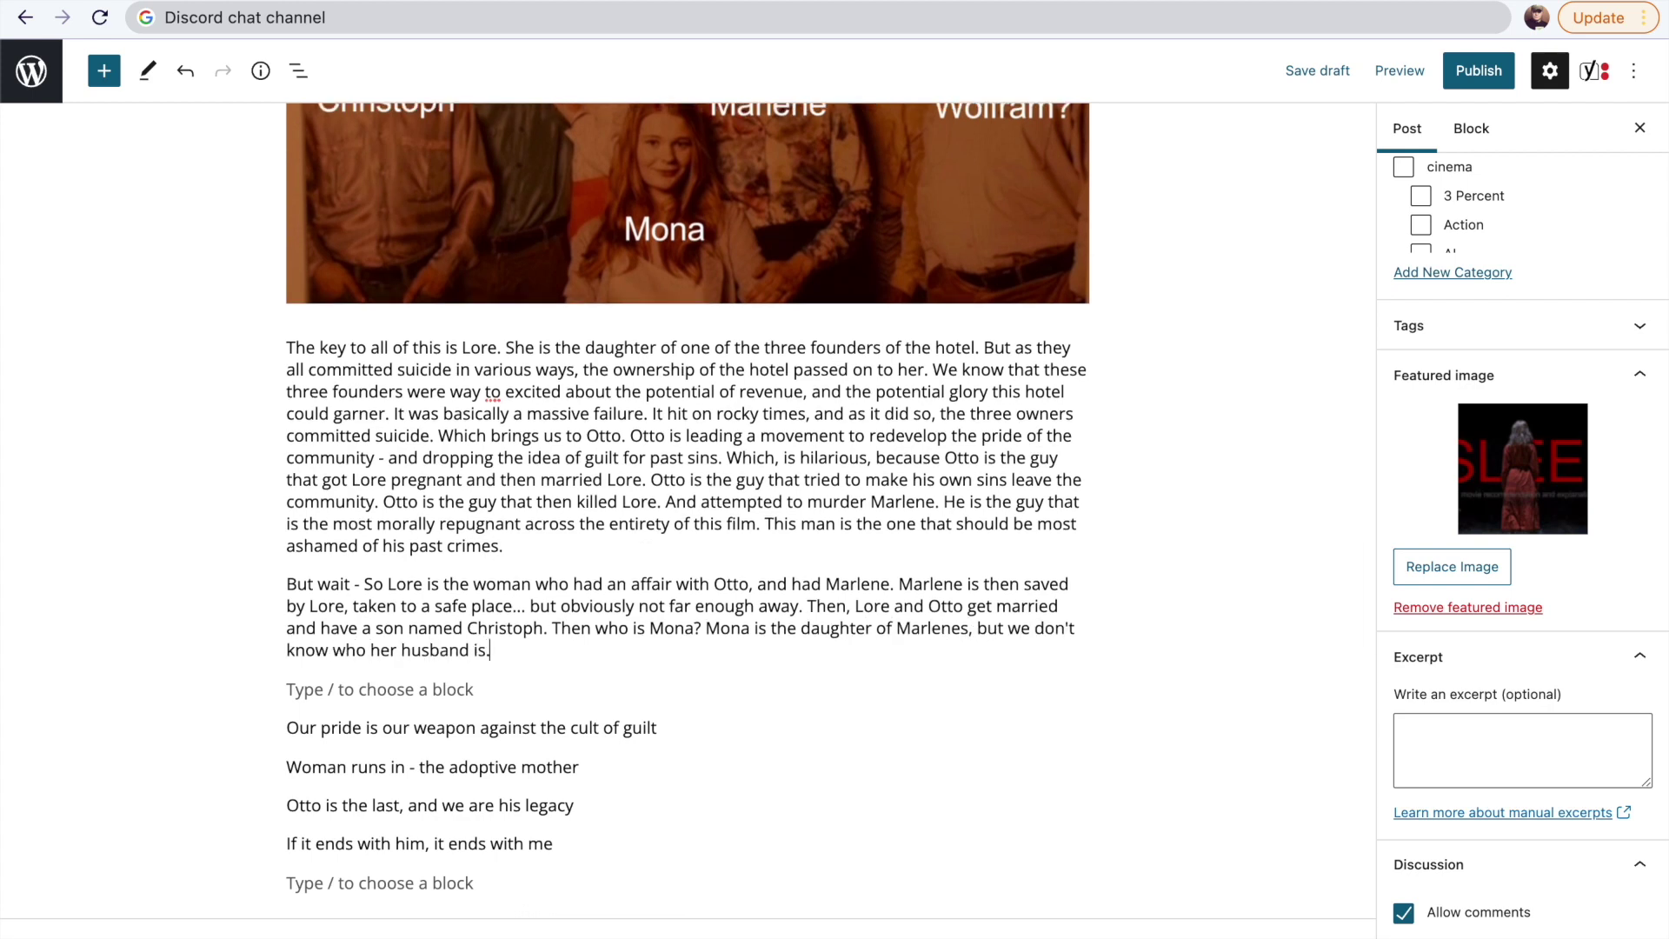
left_click(960, 629)
type("'")
Correct "Marlenes" to "Marlene's" and close the paragraph with "These are the players." through "so maybe that makes more sense to you.".
left_click(835, 645)
scroll(774, 648, "up", 2)
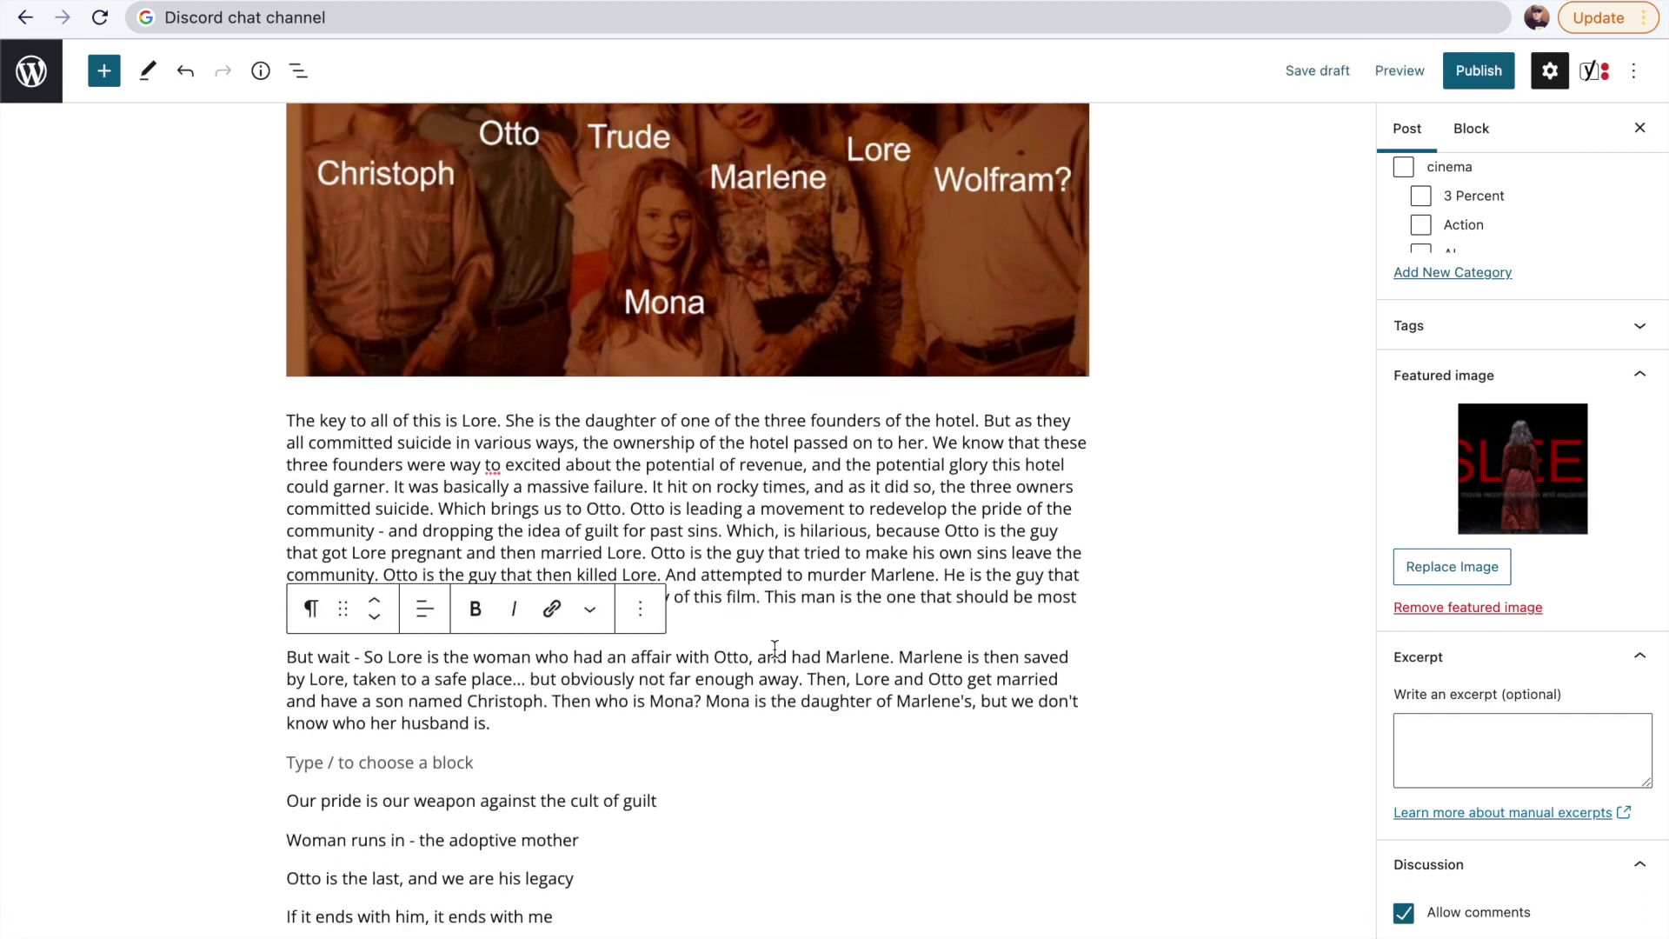
type("These are the players. It wasn't exactly certain immediately who each of the players were, so maybe that makes more sense to you.")
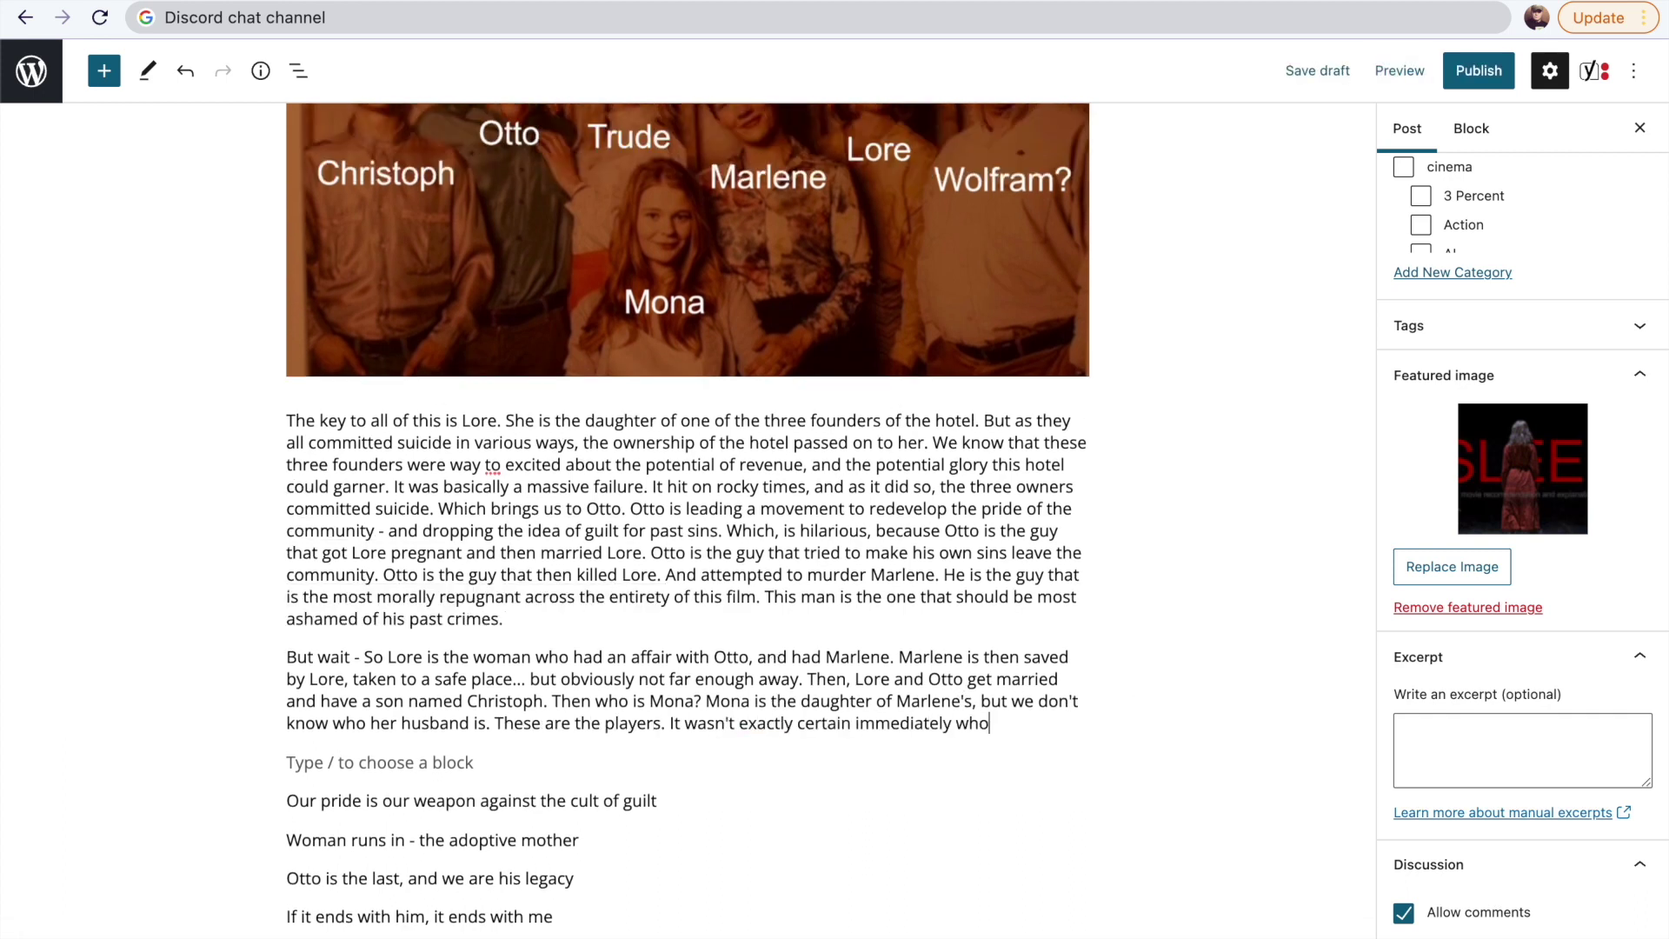
Merge the "But wait" paragraph into the end of the Lore paragraph and add an empty block below it.
left_click(289, 638)
key("BackSpace")
left_click(380, 762)
key("Return")
scroll(687, 556, "down", 3)
scroll(687, 556, "up", 2)
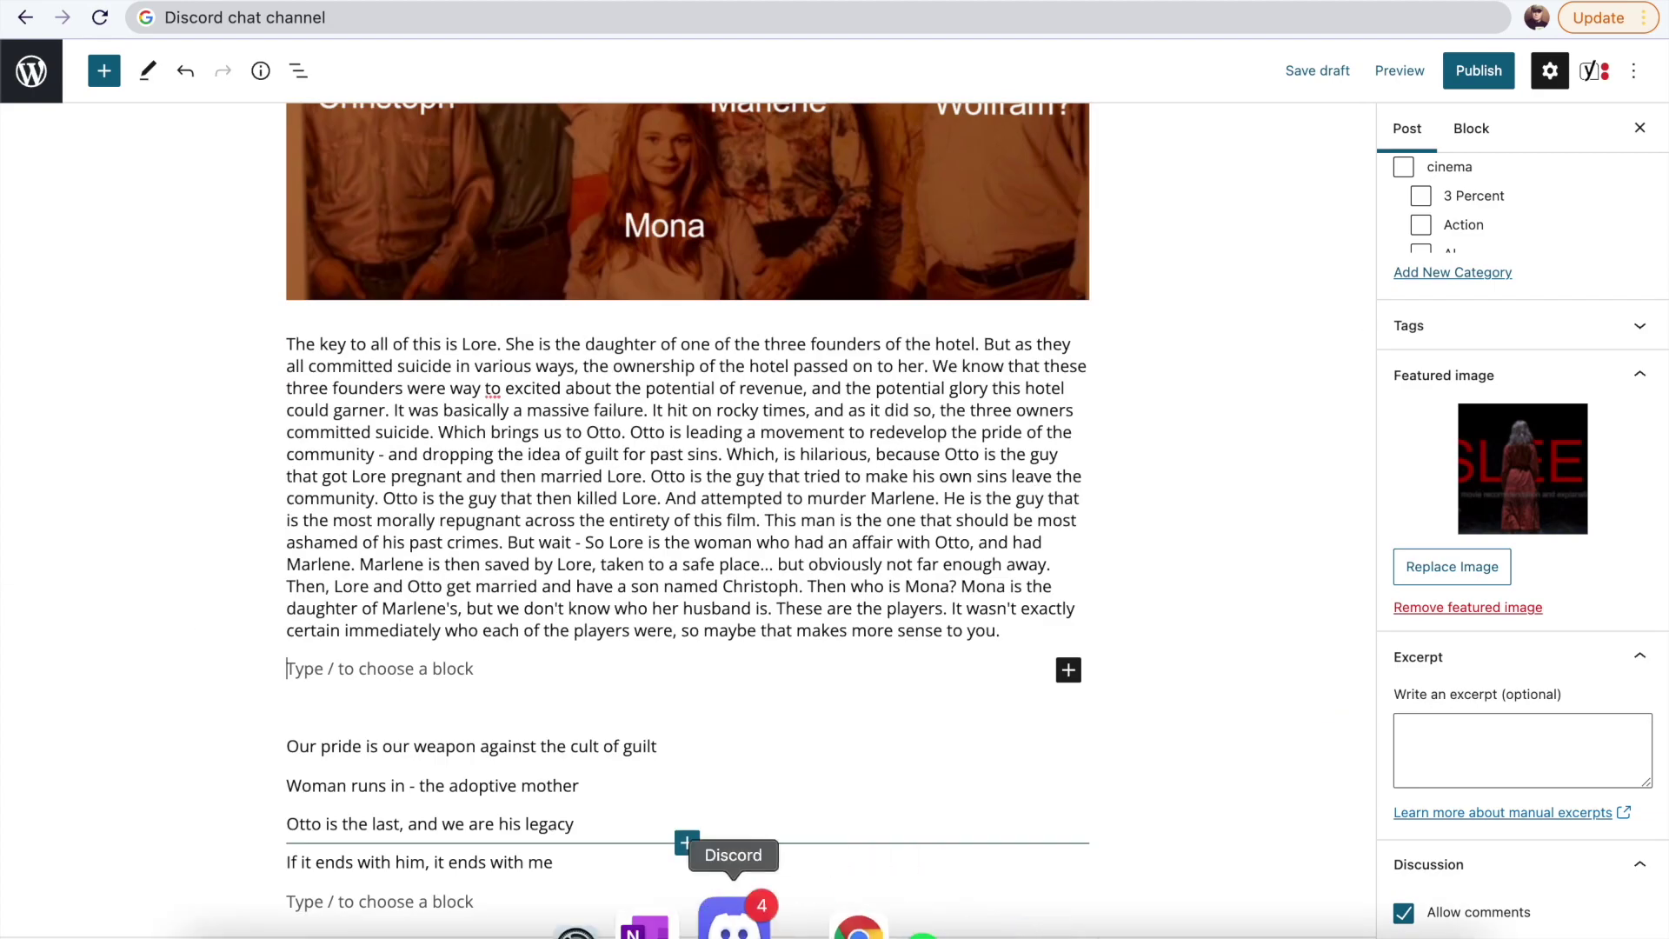
Switch to Discord and look through the all-access-sleep-discussion channel for observations and screenshots about the film.
left_click(693, 925)
left_click(317, 645)
scroll(712, 511, "up", 20)
scroll(712, 511, "up", 15)
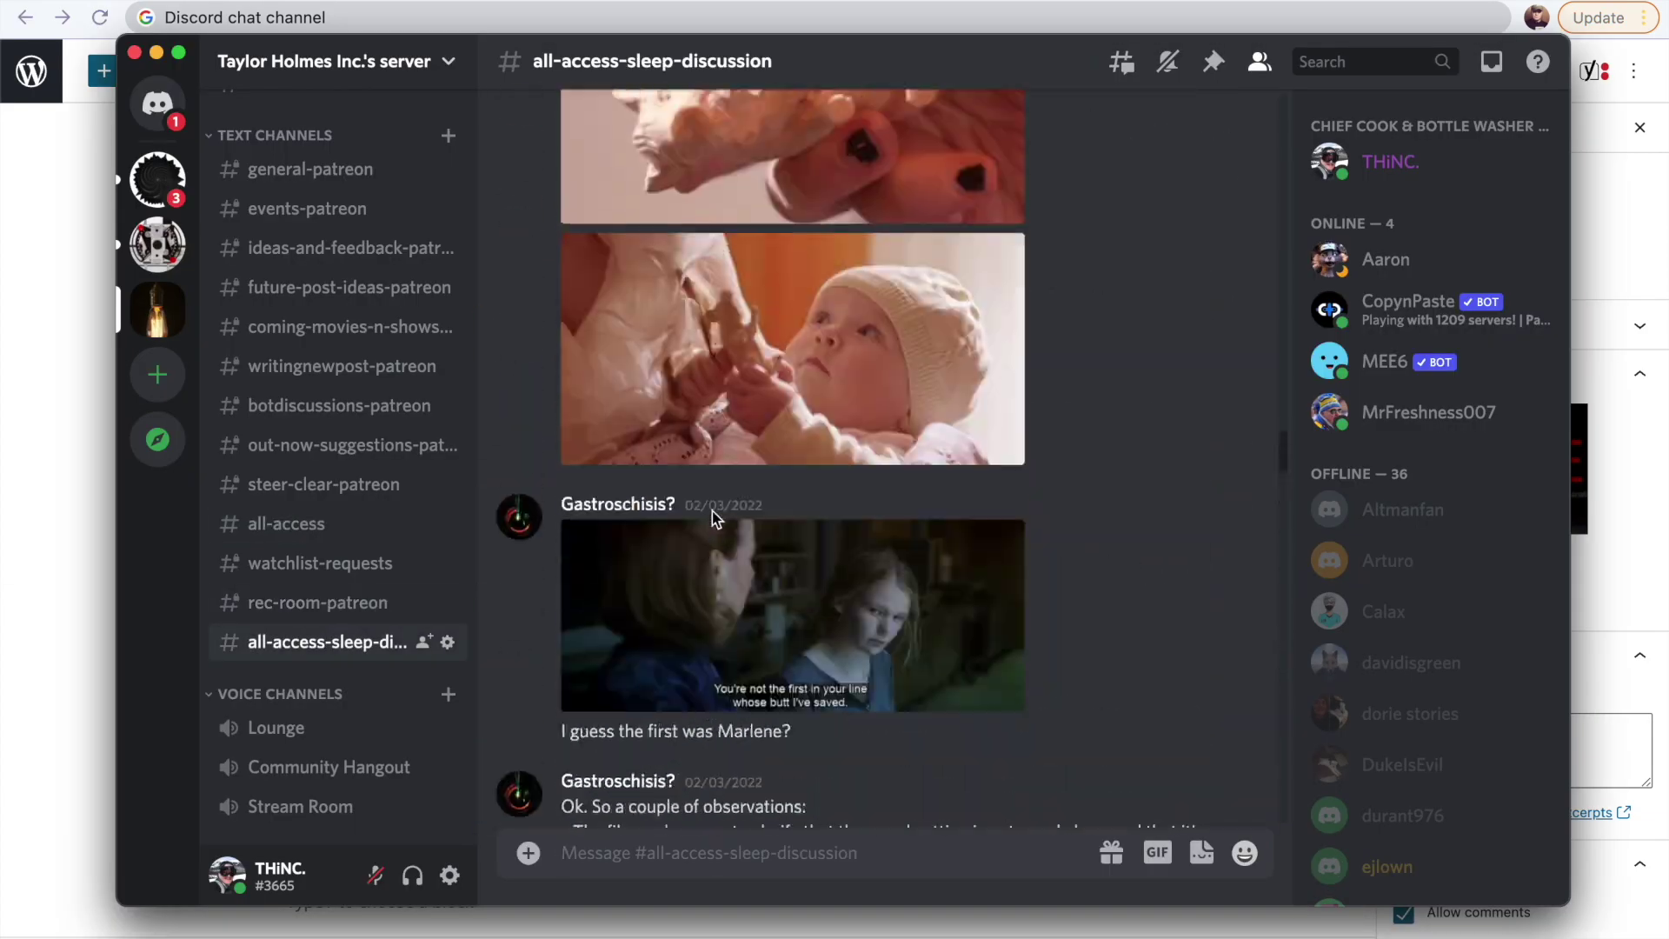
scroll(745, 625, "down", 2)
scroll(745, 626, "down", 1)
scroll(745, 626, "up", 2)
scroll(745, 625, "down", 20)
Back in the WordPress post, add the heading "What Is the Deal with the Boars?" below the Lore paragraph.
key("super+Tab")
left_click(482, 666)
type("What Is the Deal with the Boars?")
key("super+a")
left_click(309, 620)
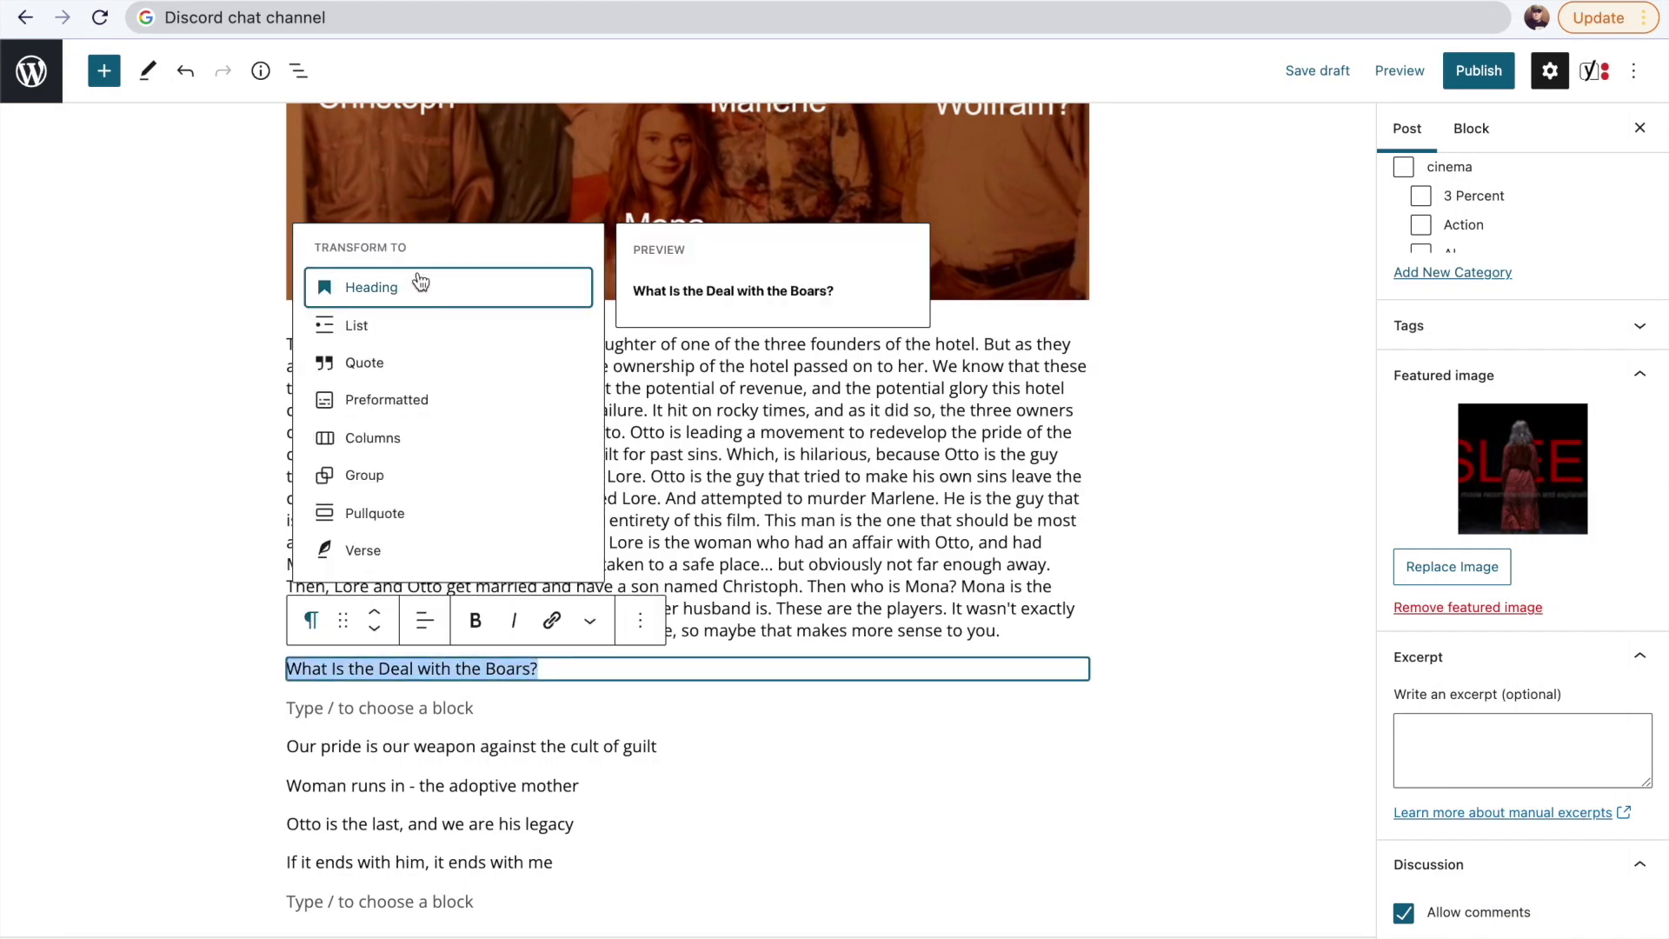
left_click(416, 286)
Move the "Our pride is our weapon" note below "Woman runs in" and add empty blocks under the boars heading.
left_click(397, 736)
left_click(376, 725)
left_click(388, 683)
key("Return")
key("Return")
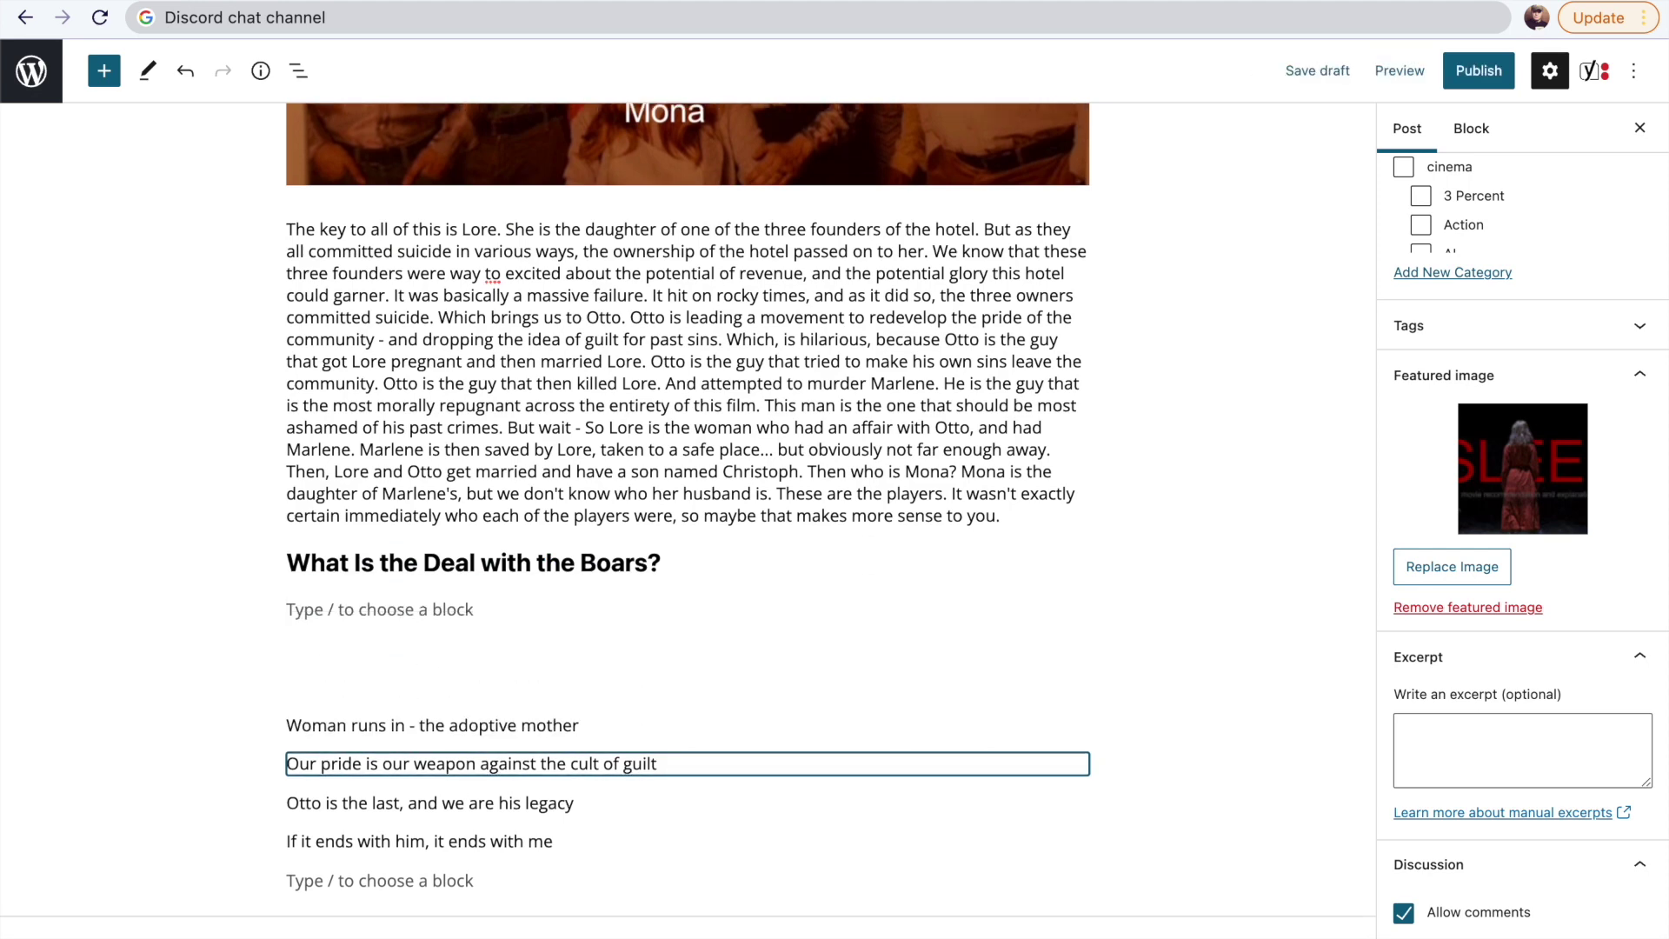
scroll(687, 505, "up", 3)
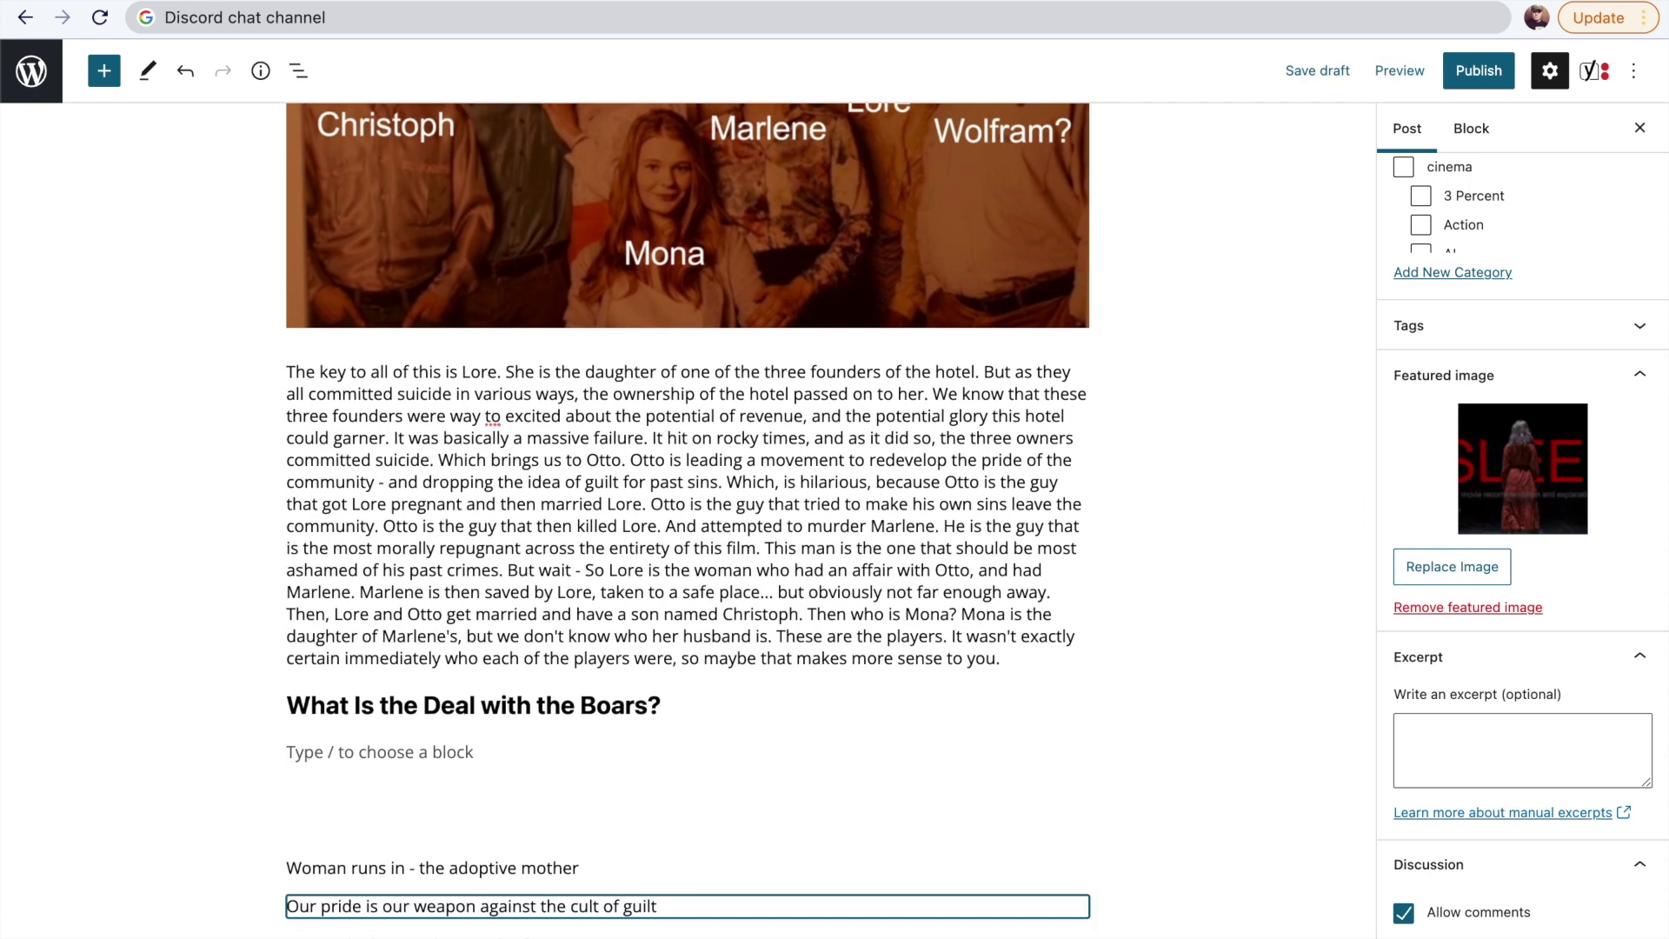
Write under the heading that the boars are a metaphor for a "mental/sleep/psychosis disorder", mentioning Marlene's carving of a sow, up to "This even had her".
type("I")
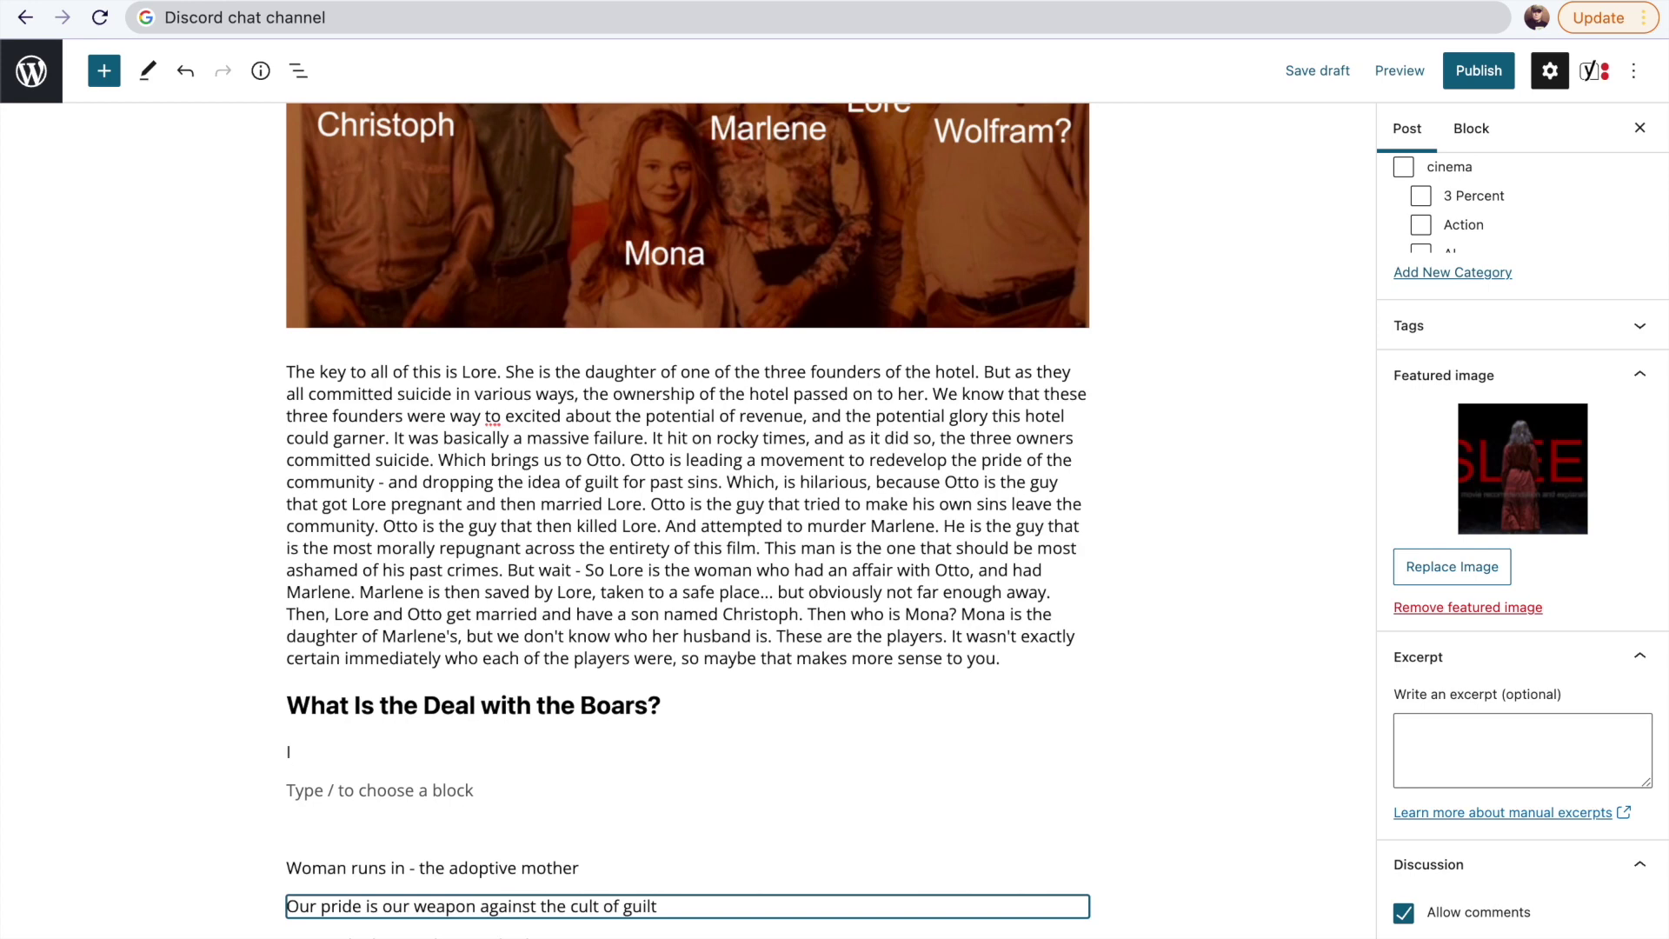
type(" think the boars, the sows, they w")
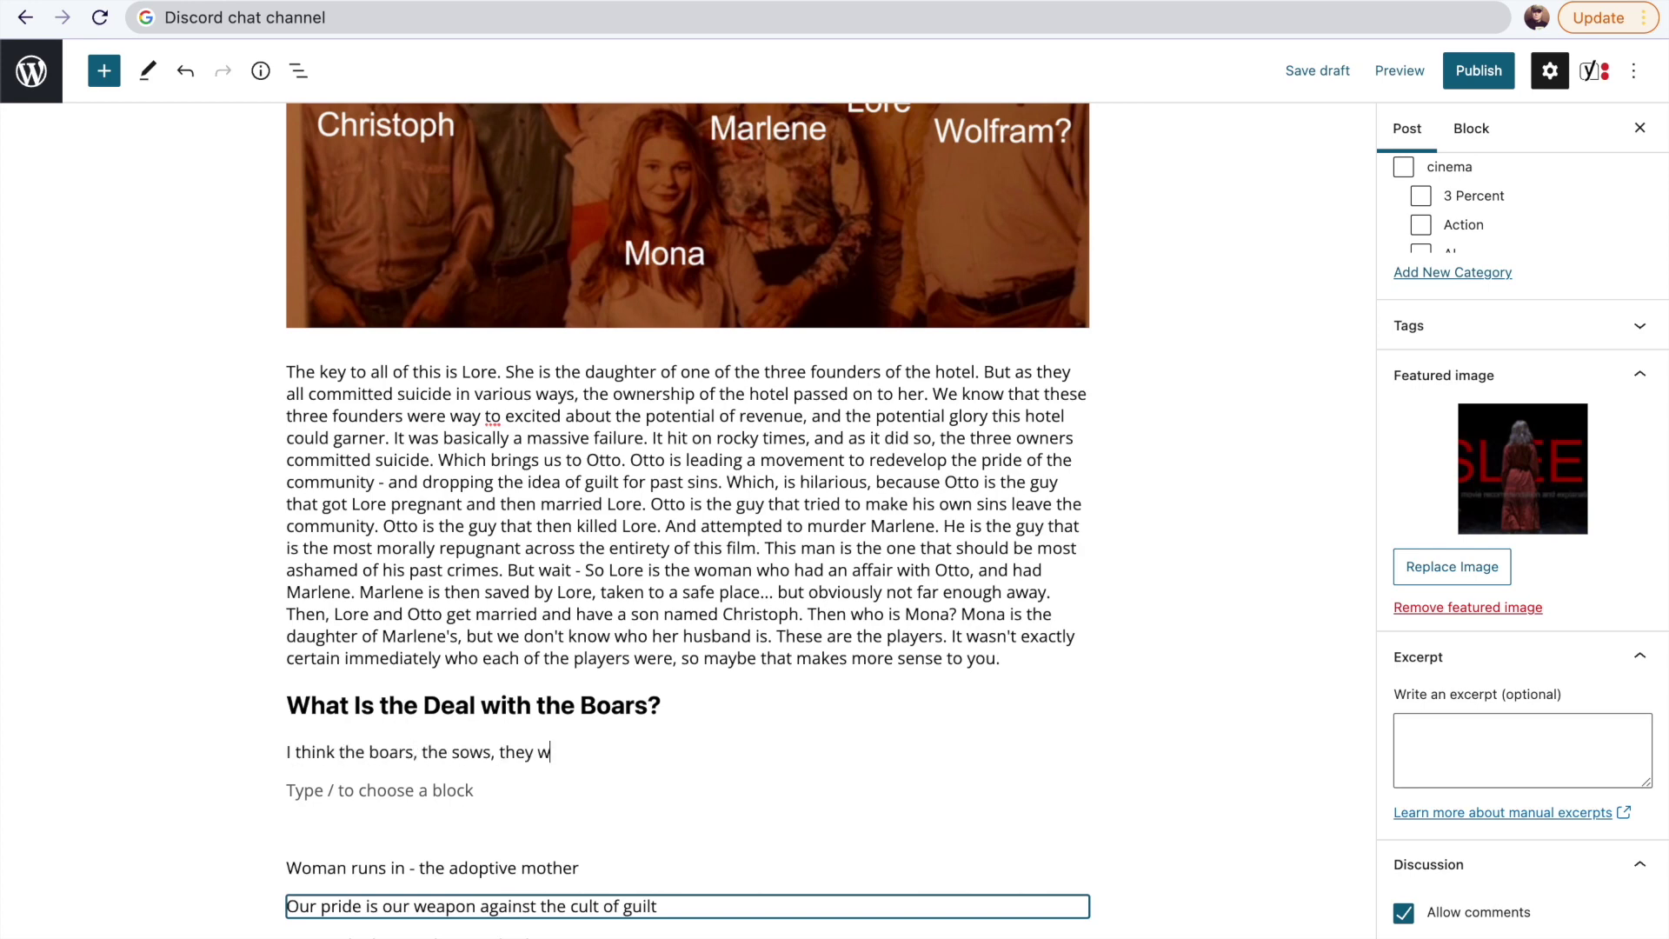
type("ere a metaphor of this mental/sleep/psycho")
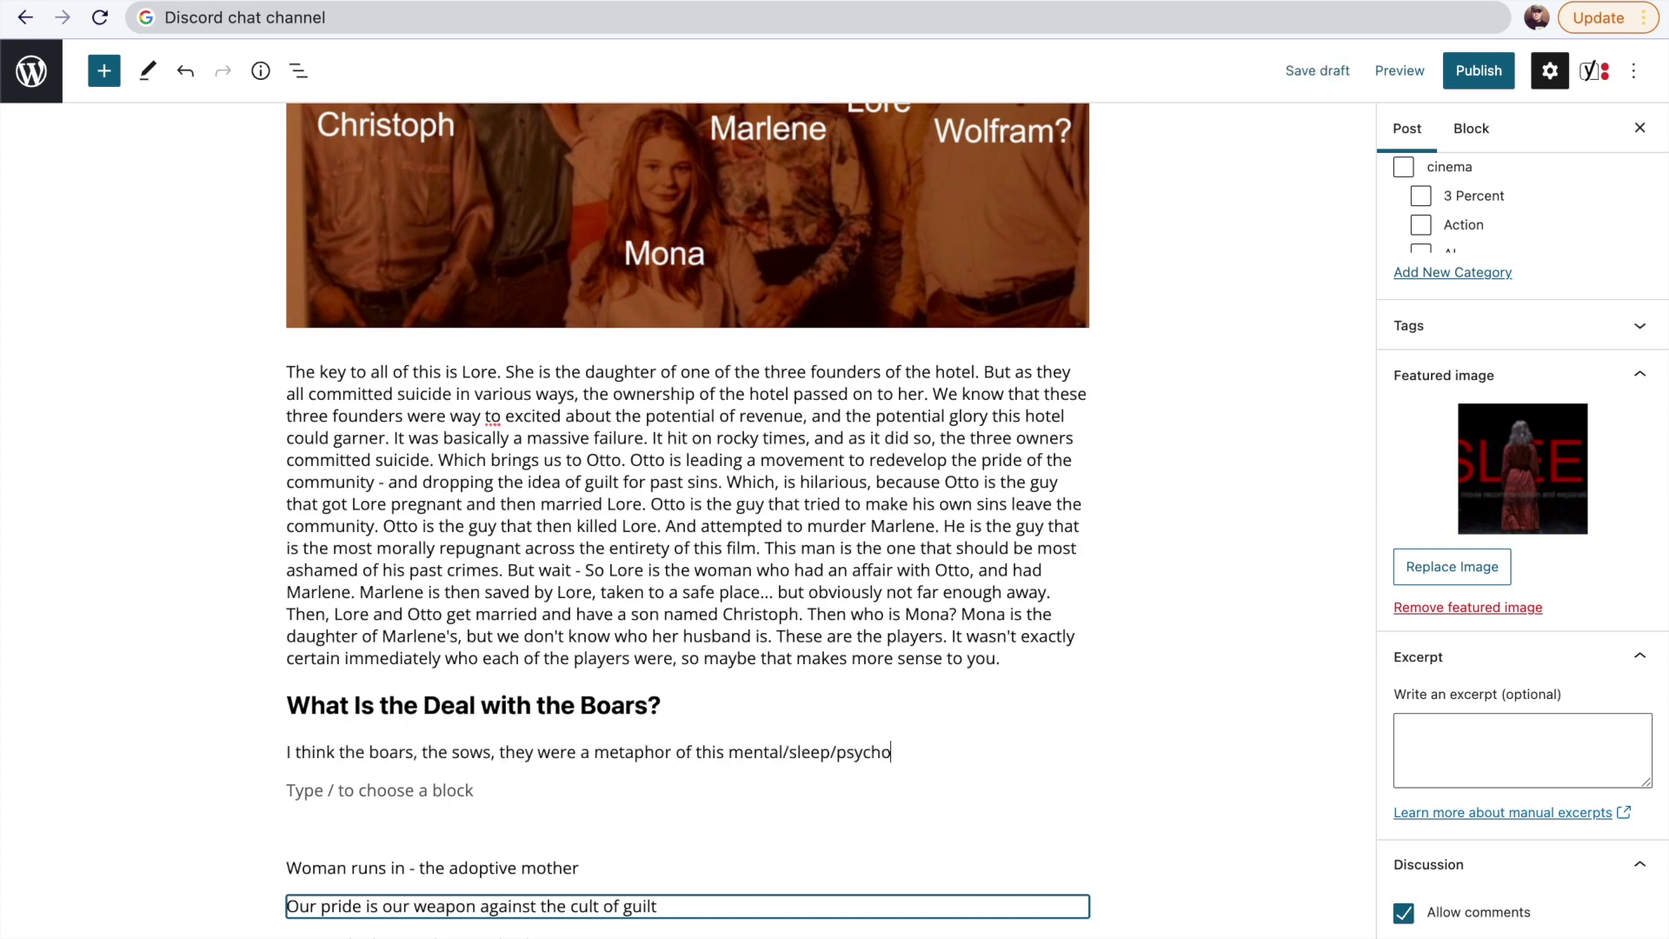
type("sis disorder. Or power. Or plague. Whatever you want to c")
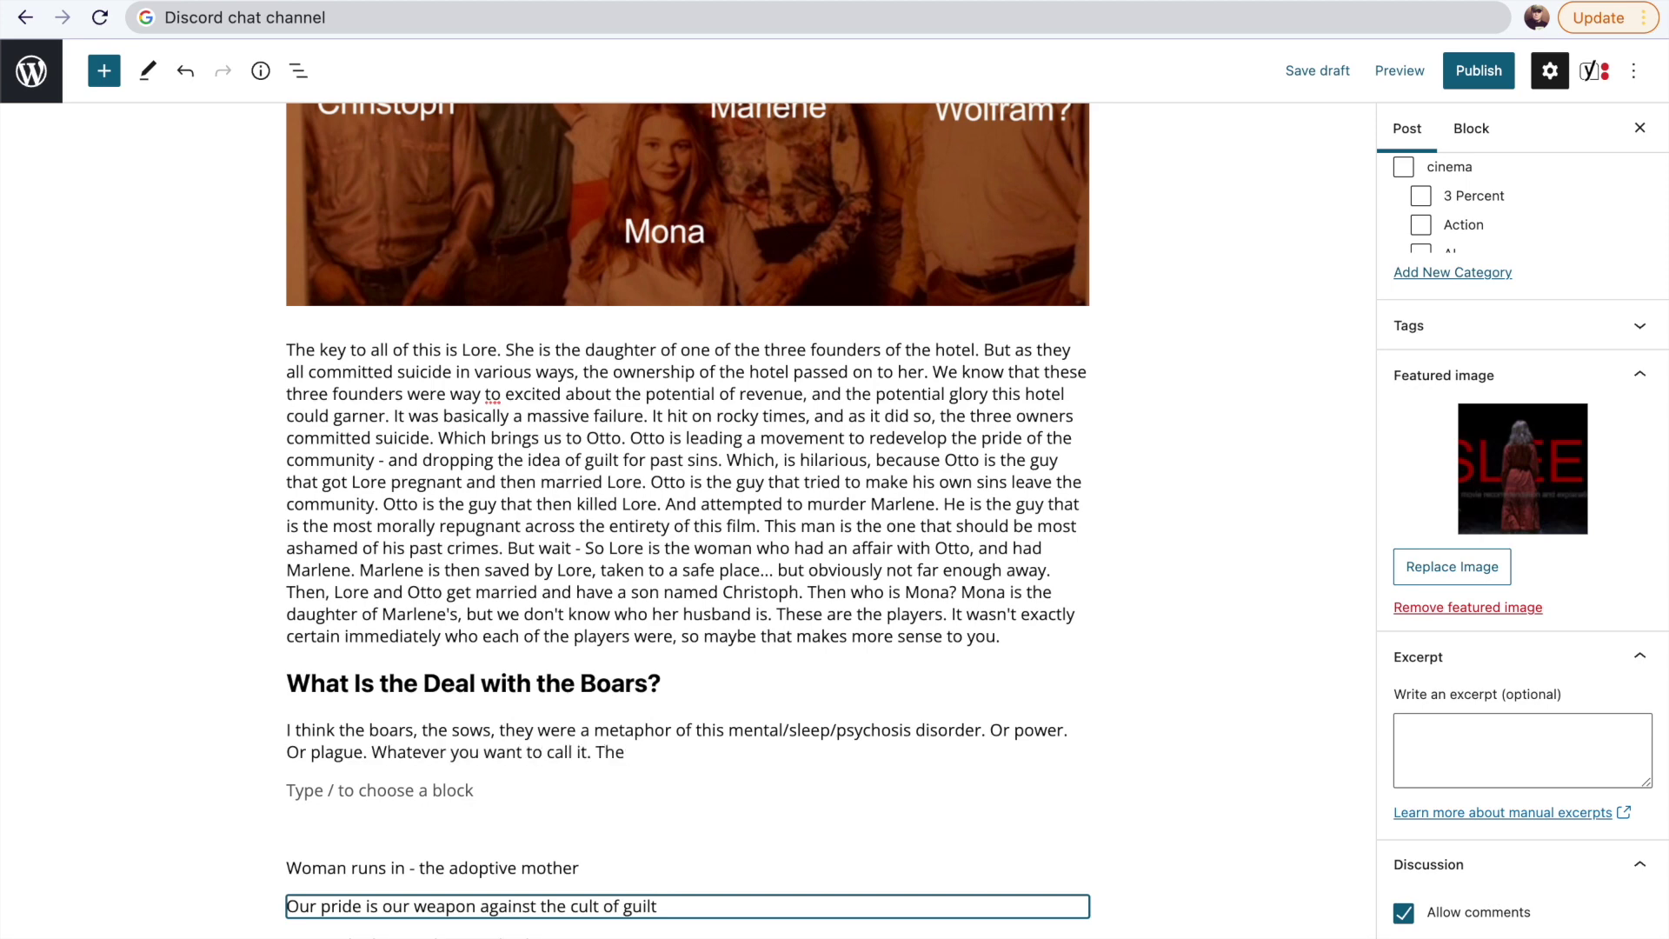
type("all it. We see that Marlene was given a carving of a sow")
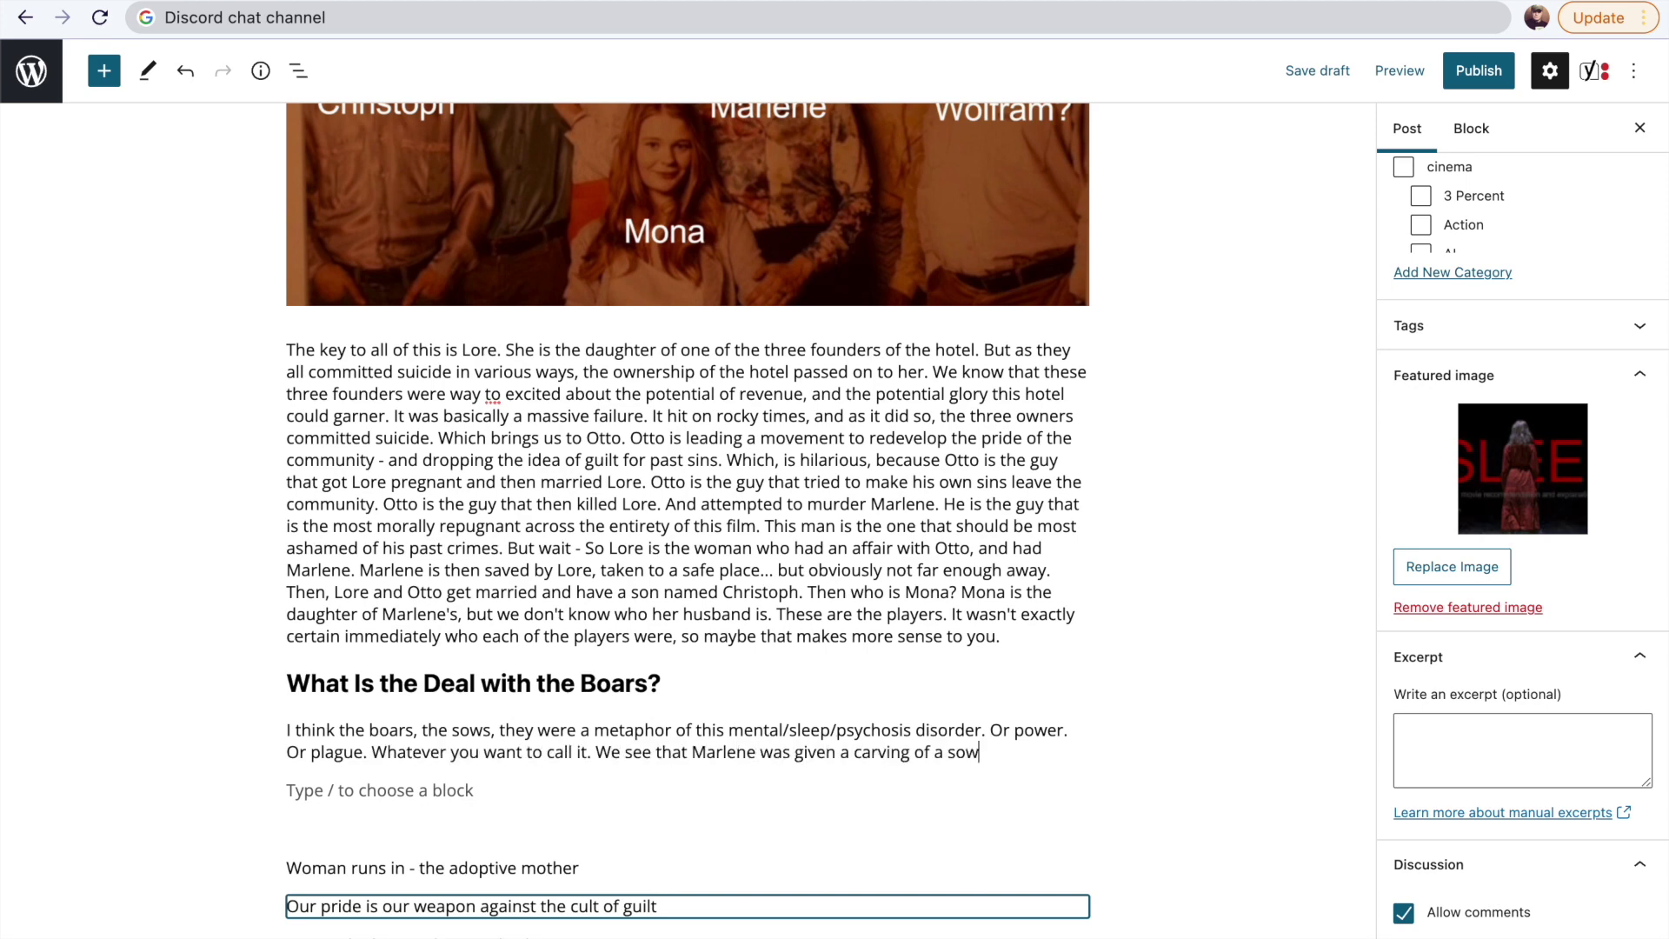
type(" that she took with her to the orphanage. This even had her")
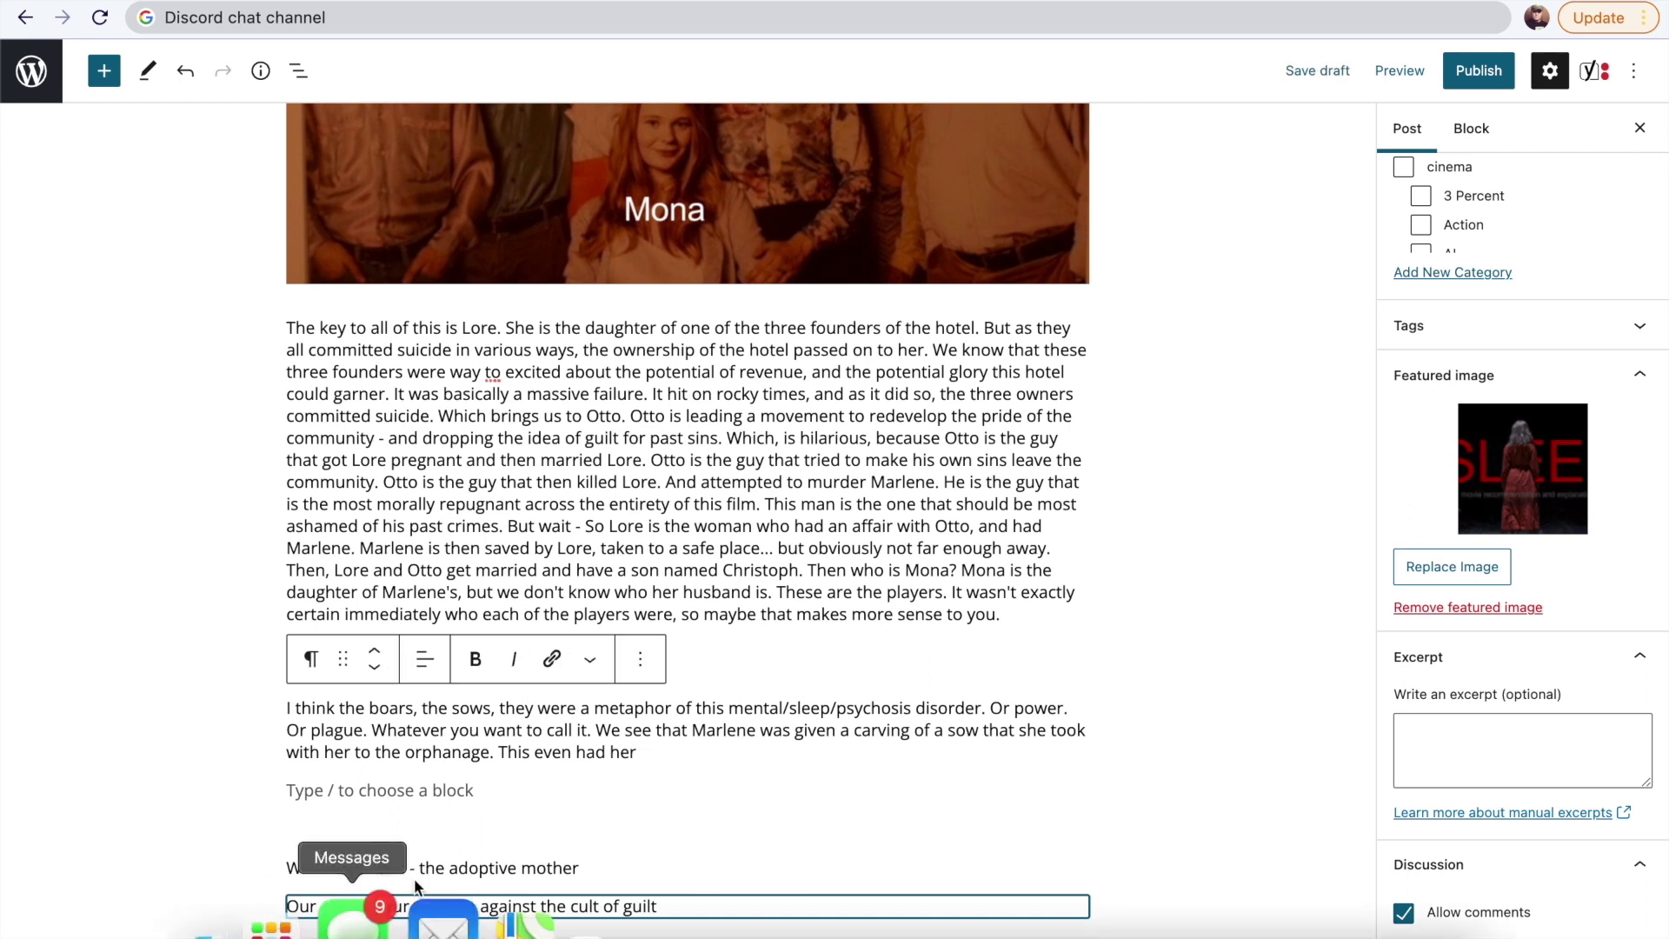
Switch to Photoshop and create a new document 1800 pixels wide and 1000 pixels high.
key("ctrl+Left")
left_click(960, 921)
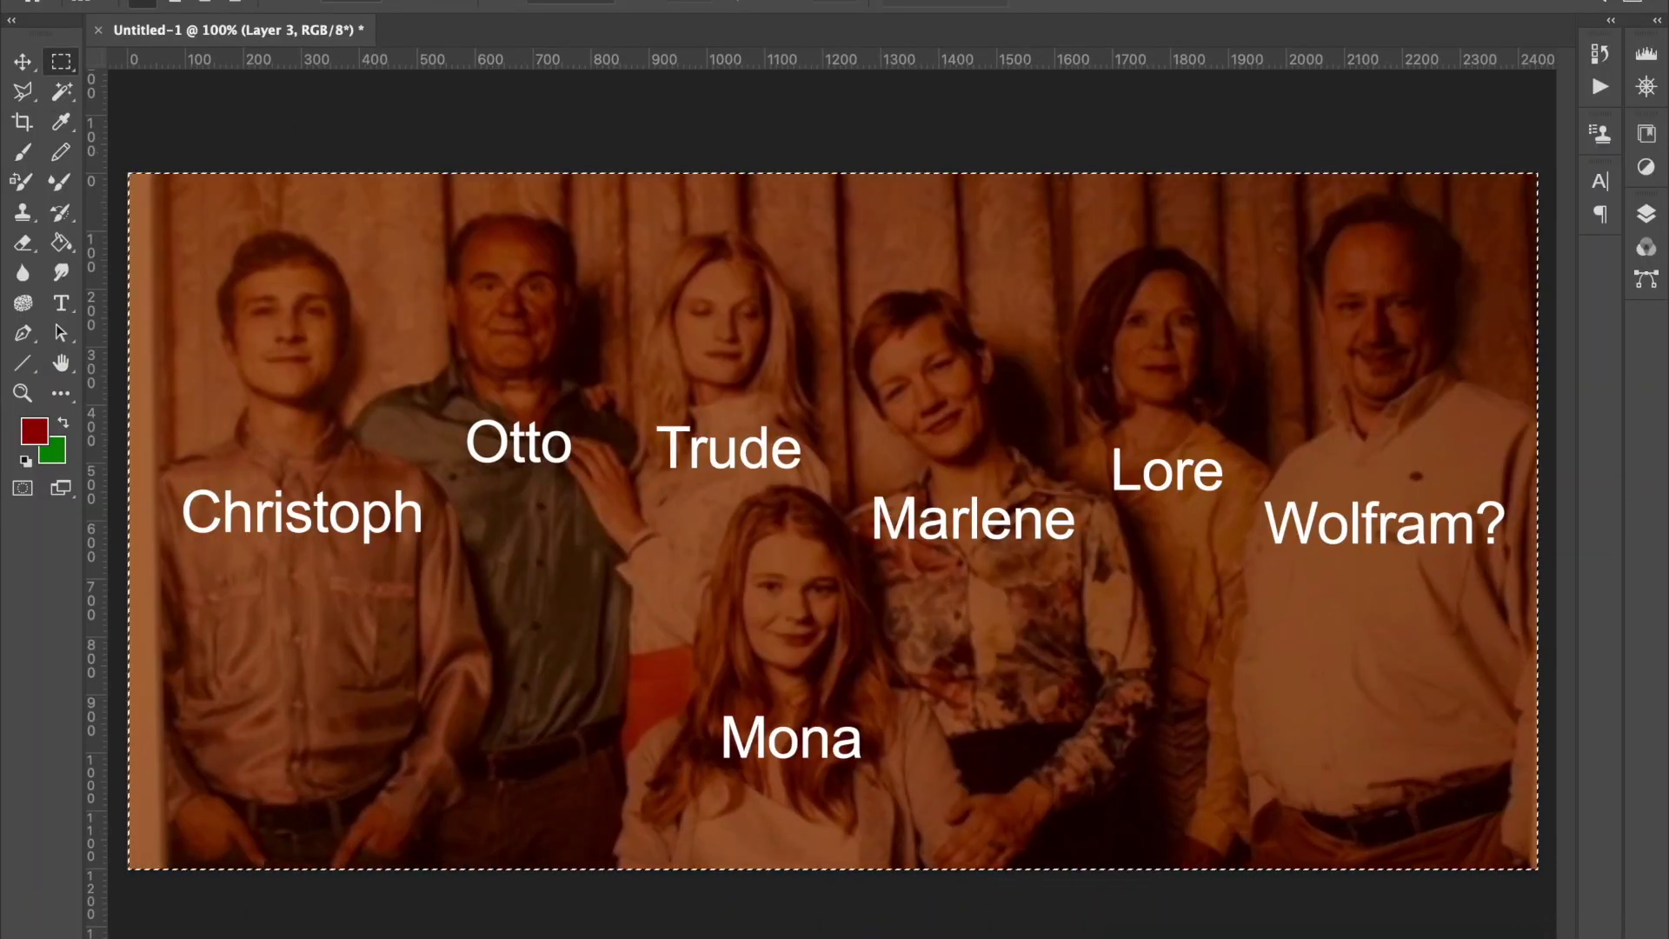
left_click(163, 0)
left_click(185, 6)
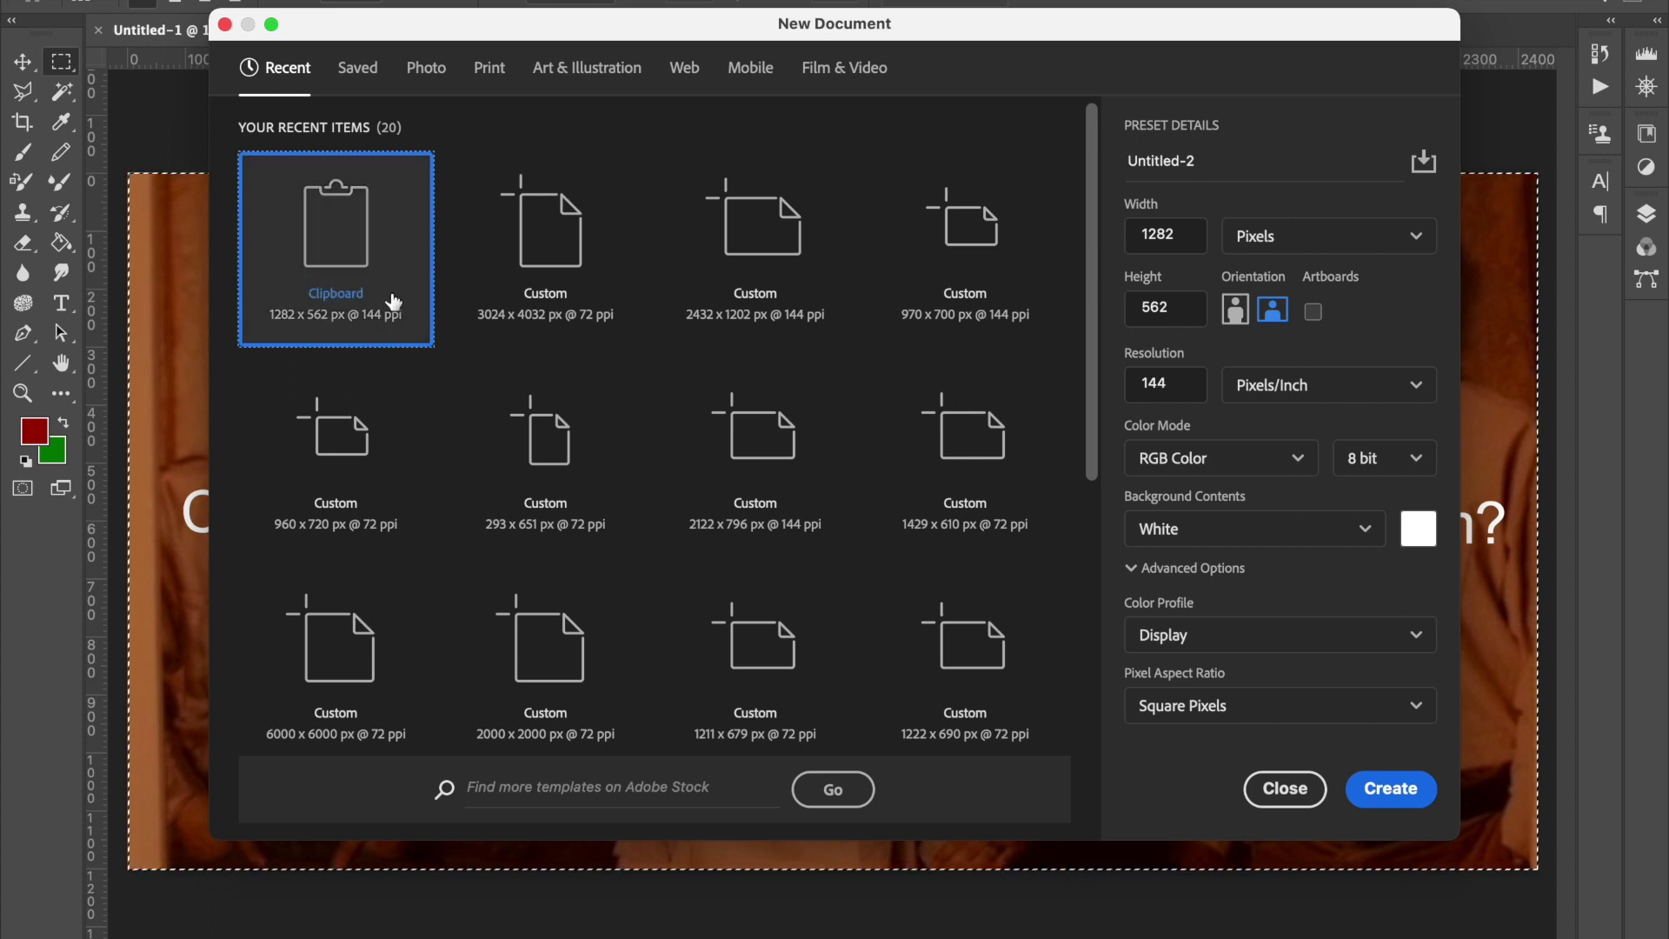
double_click(1167, 235)
type("1800")
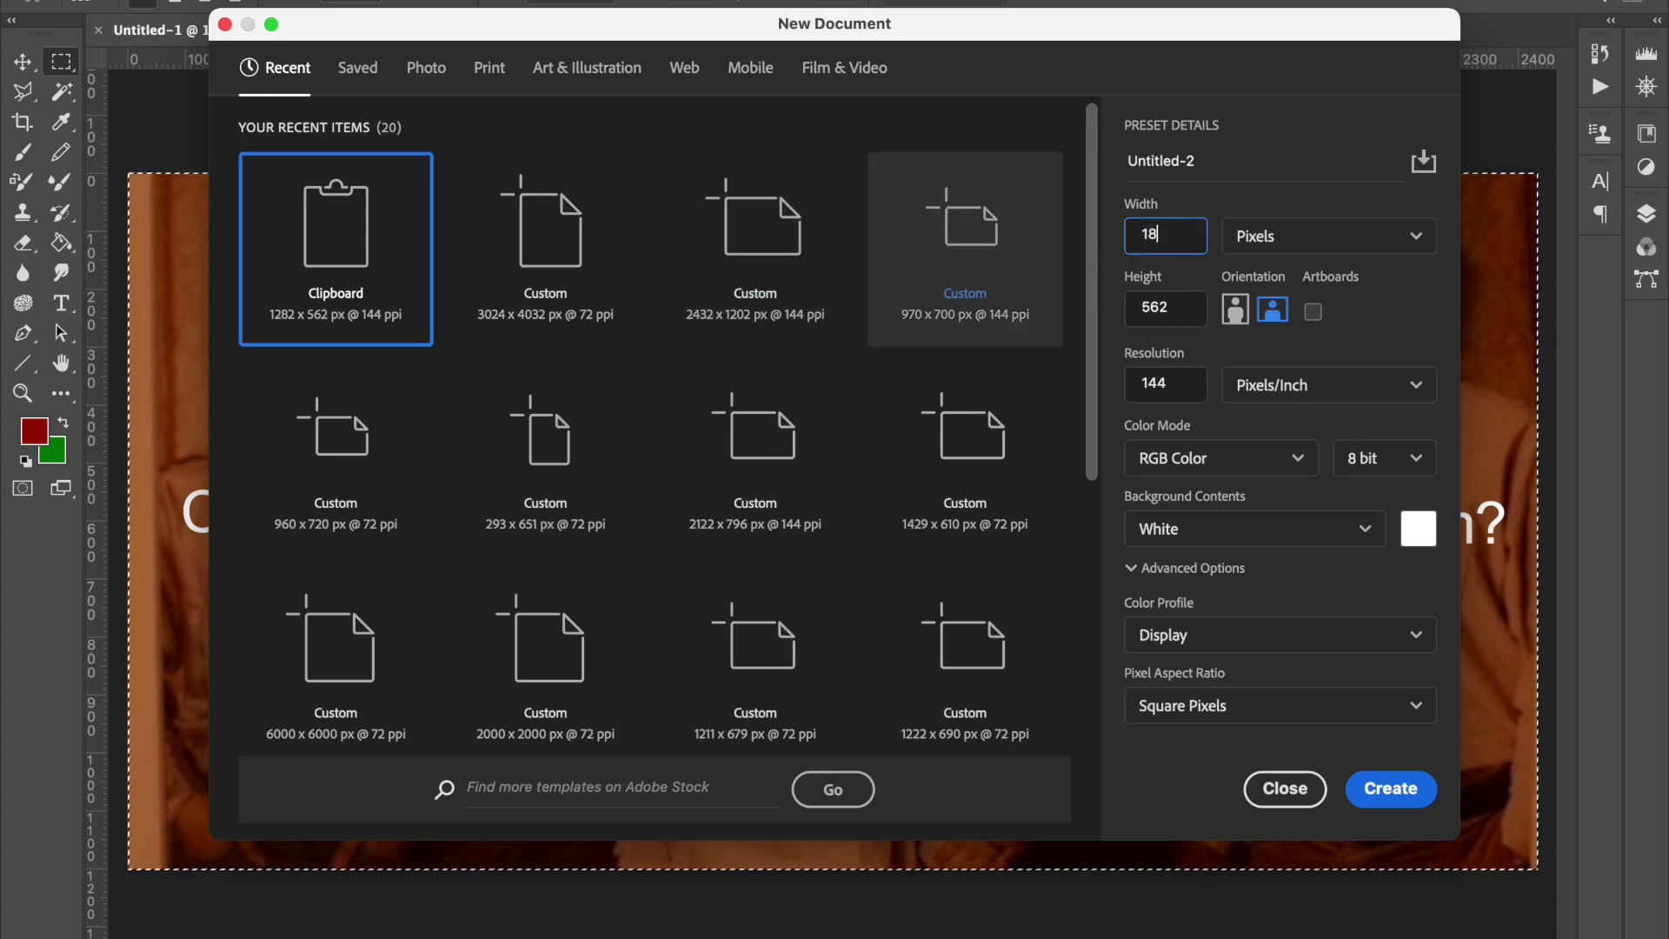
key("Tab")
key("Tab")
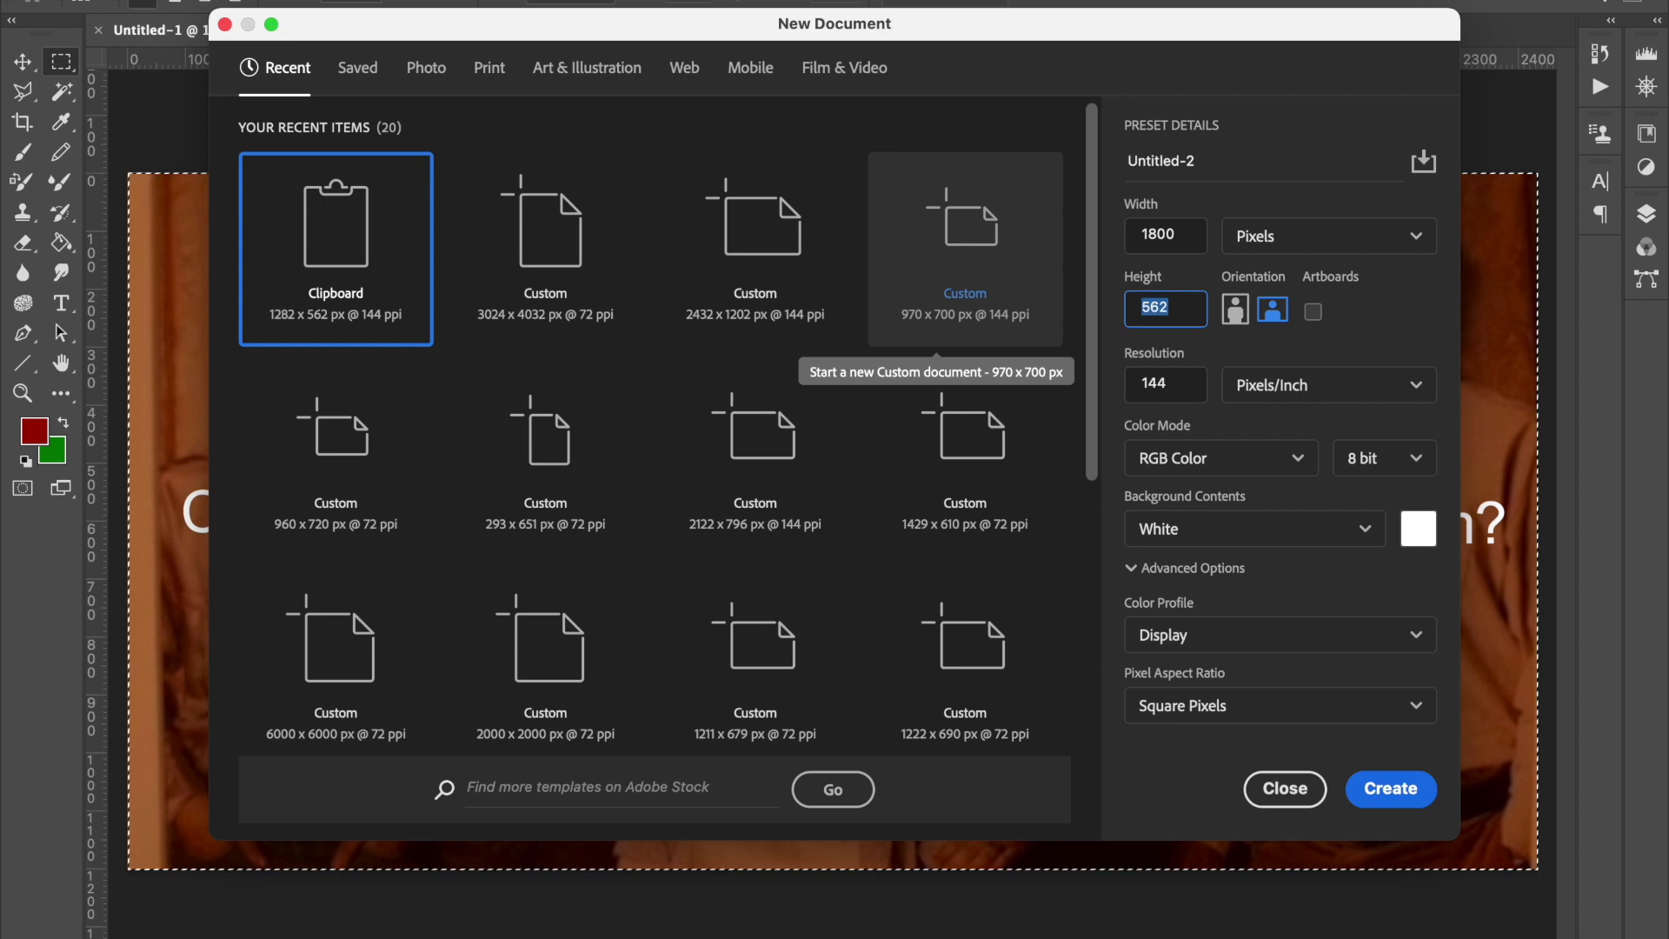
type("1000")
left_click(1365, 786)
Switch to Chrome and search Google Images for "sleep 2020 movie" in a new tab.
key("super+Tab")
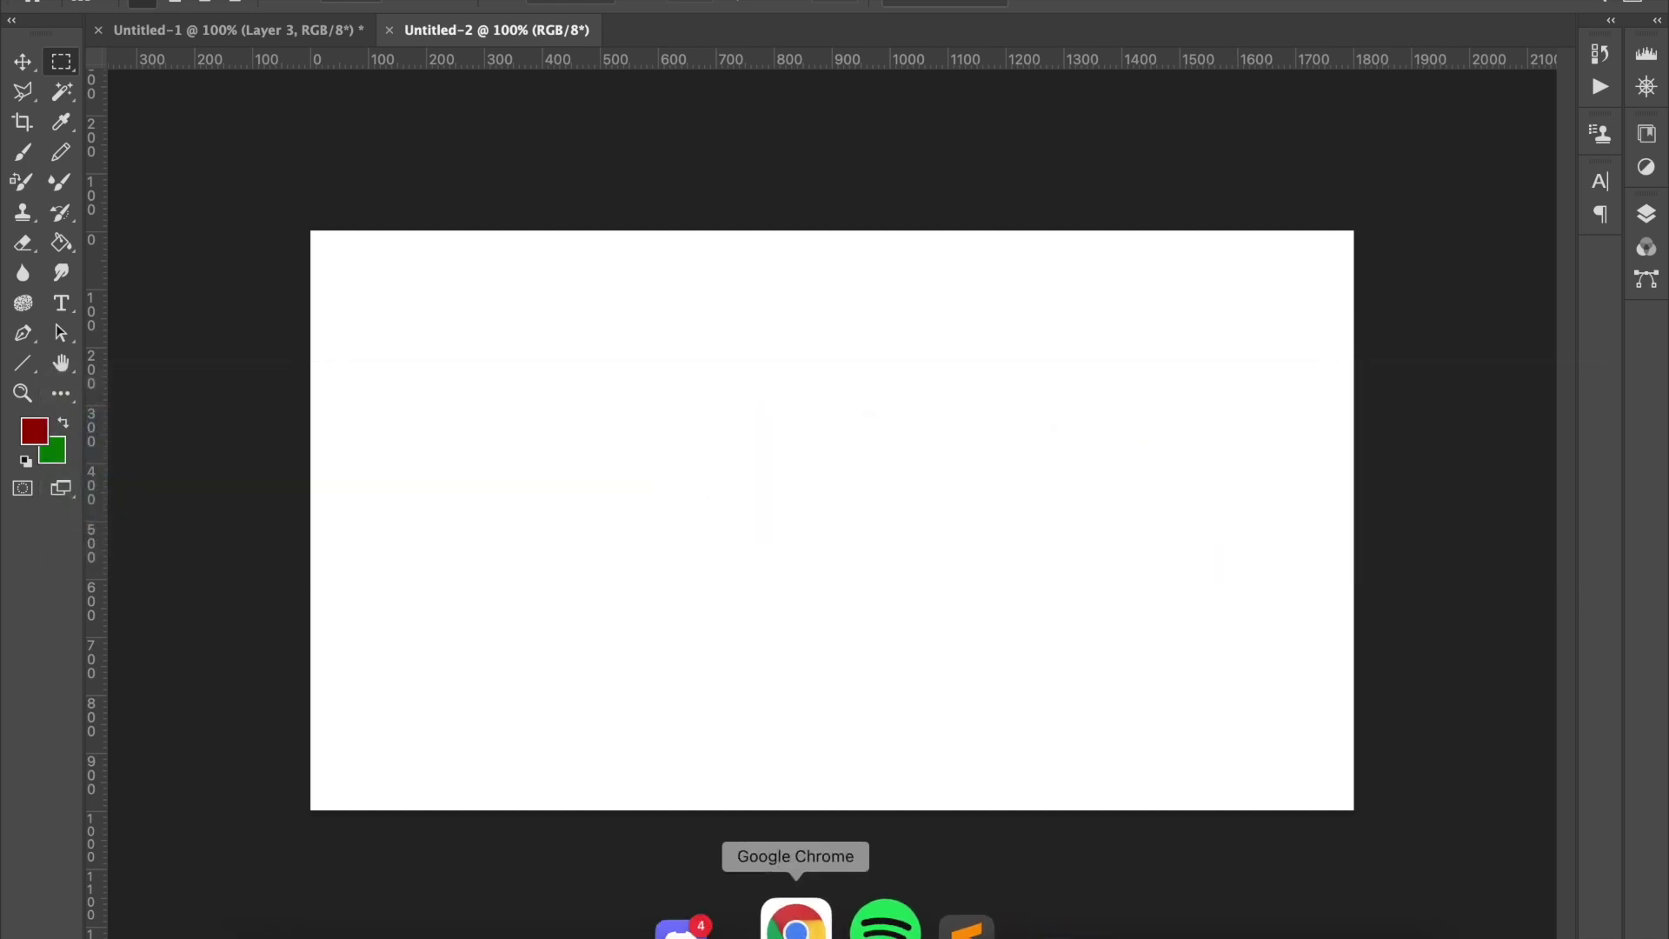
left_click(796, 924)
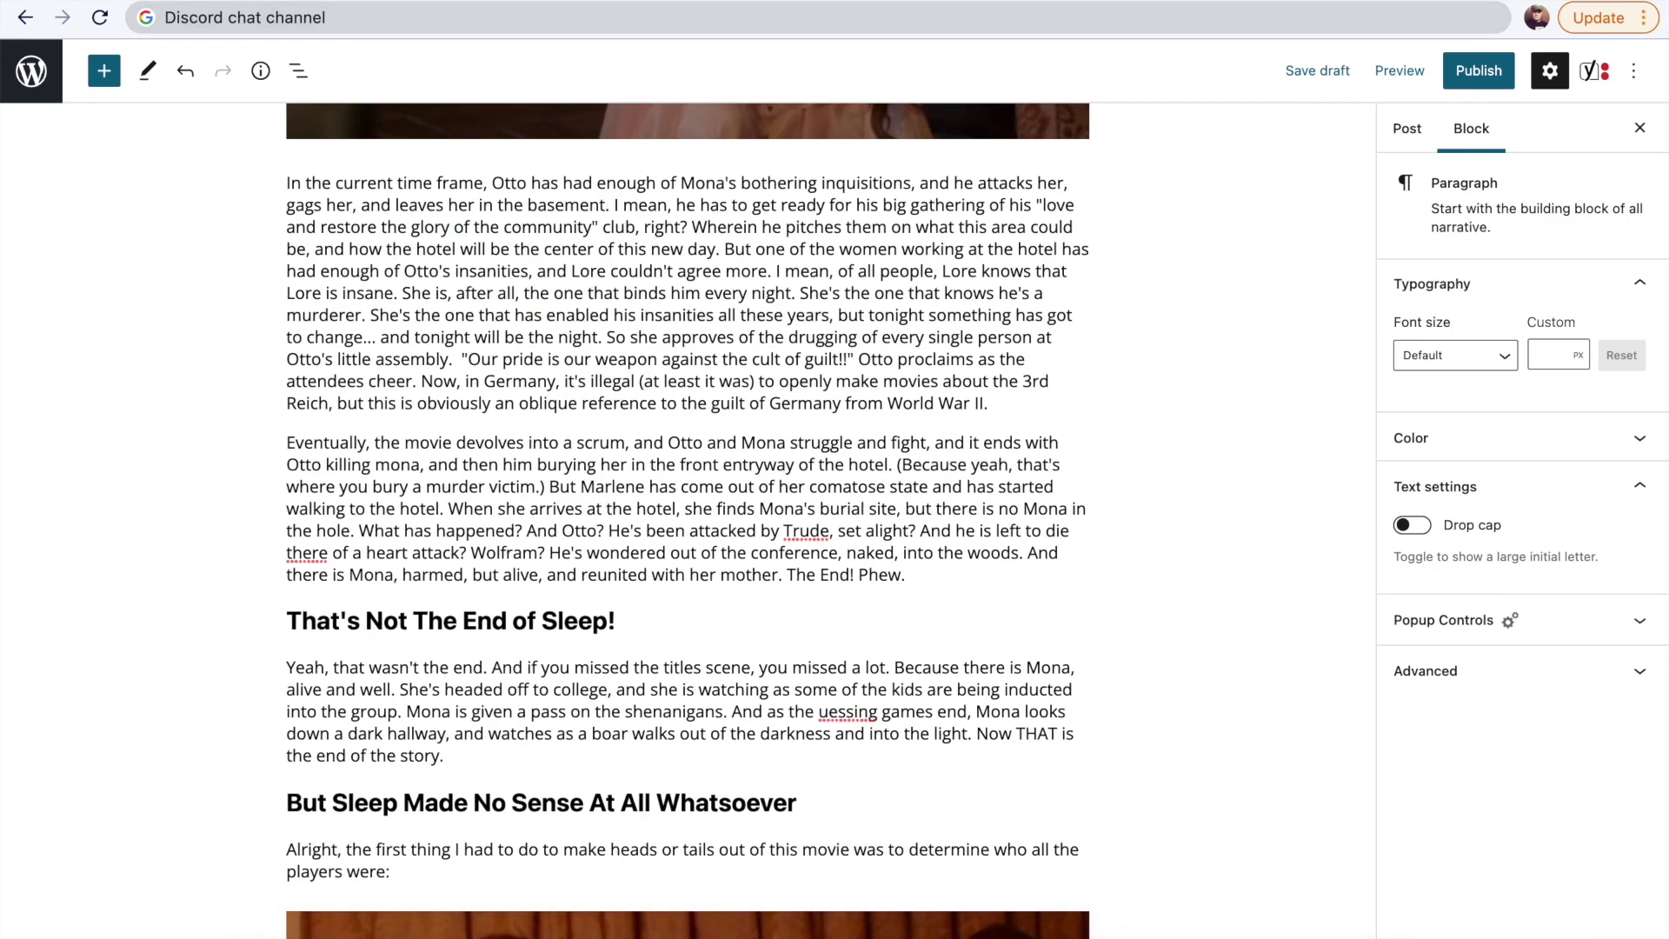
key("super+t")
type("slee")
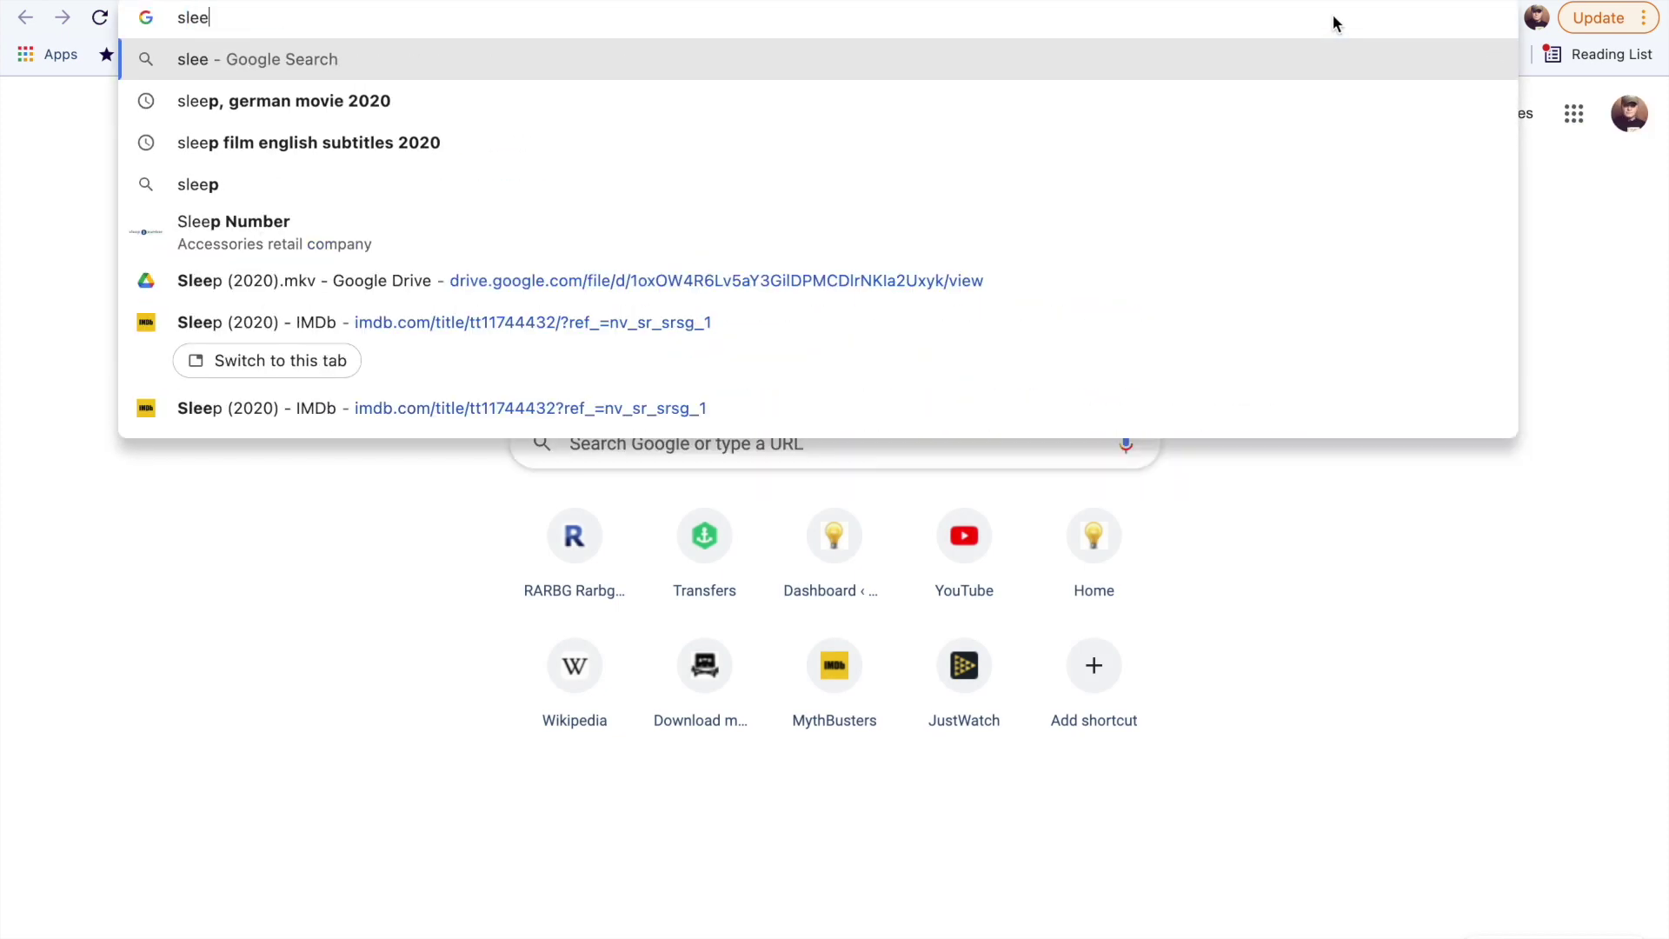
type("p 2020 movie")
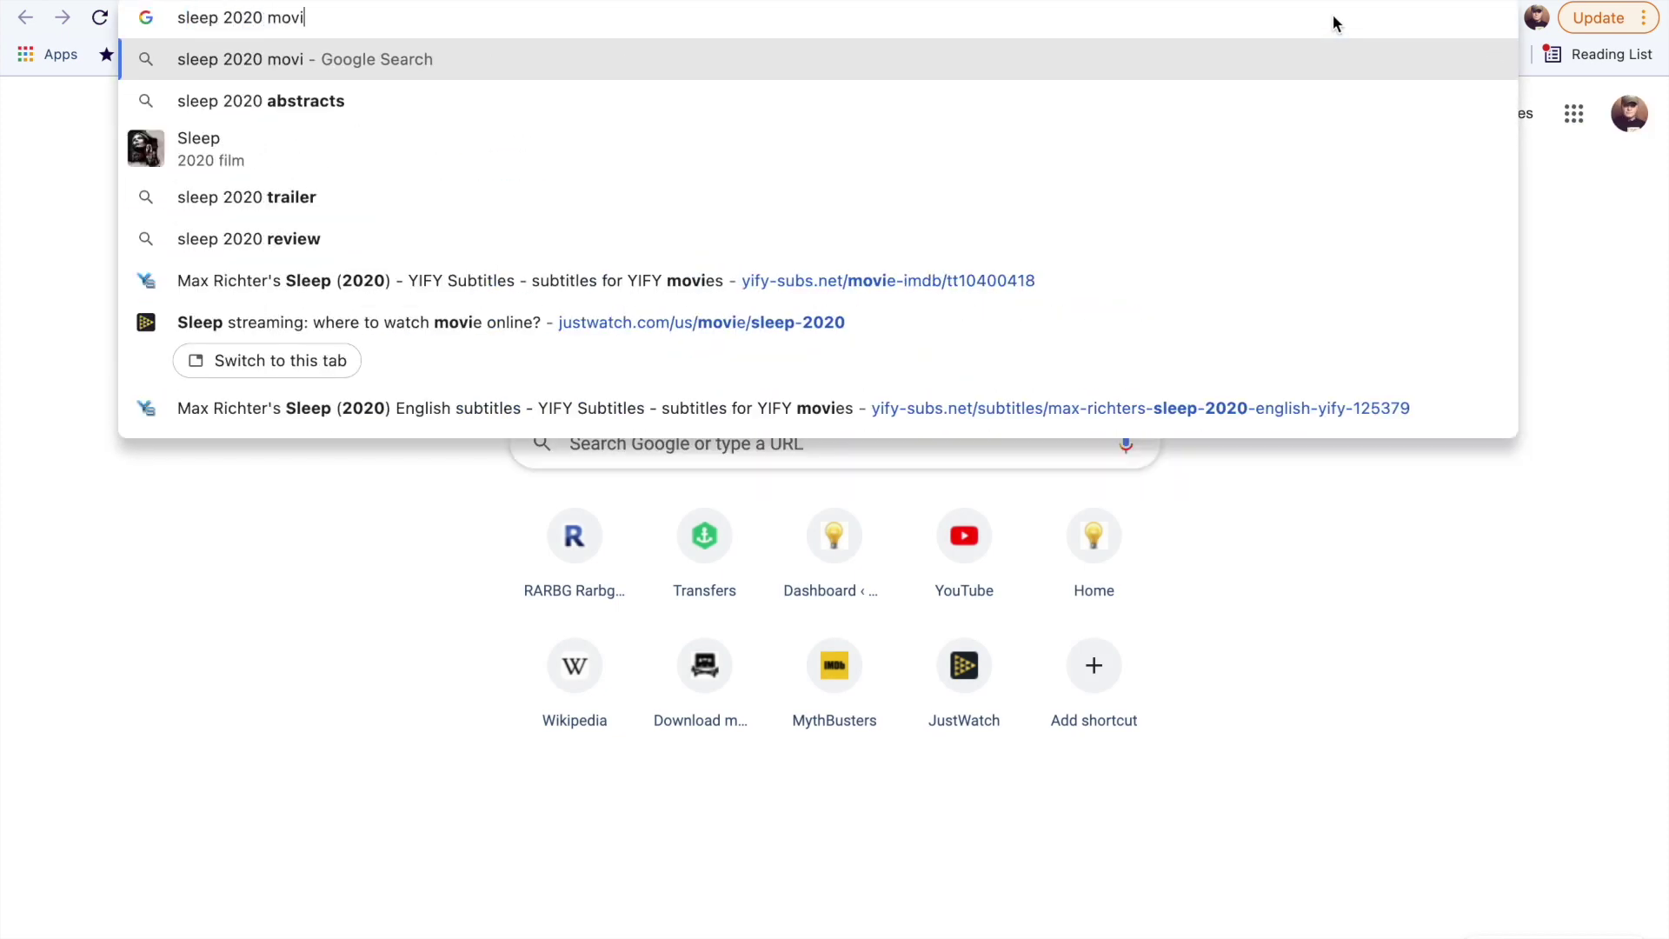
key("Return")
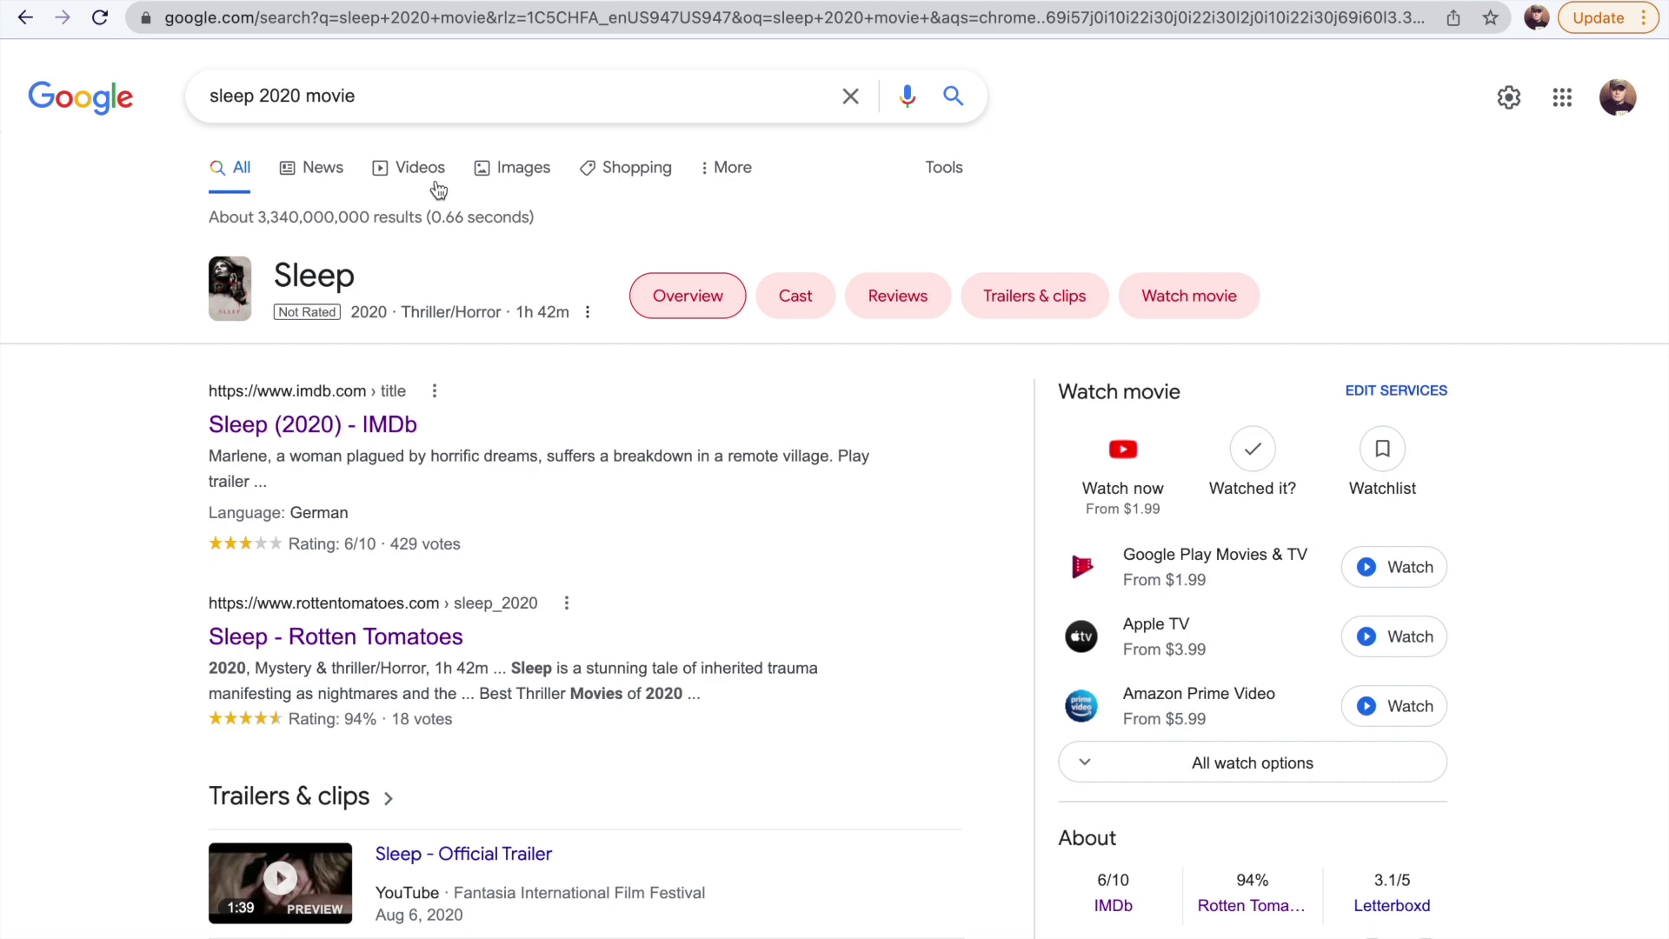
left_click(514, 174)
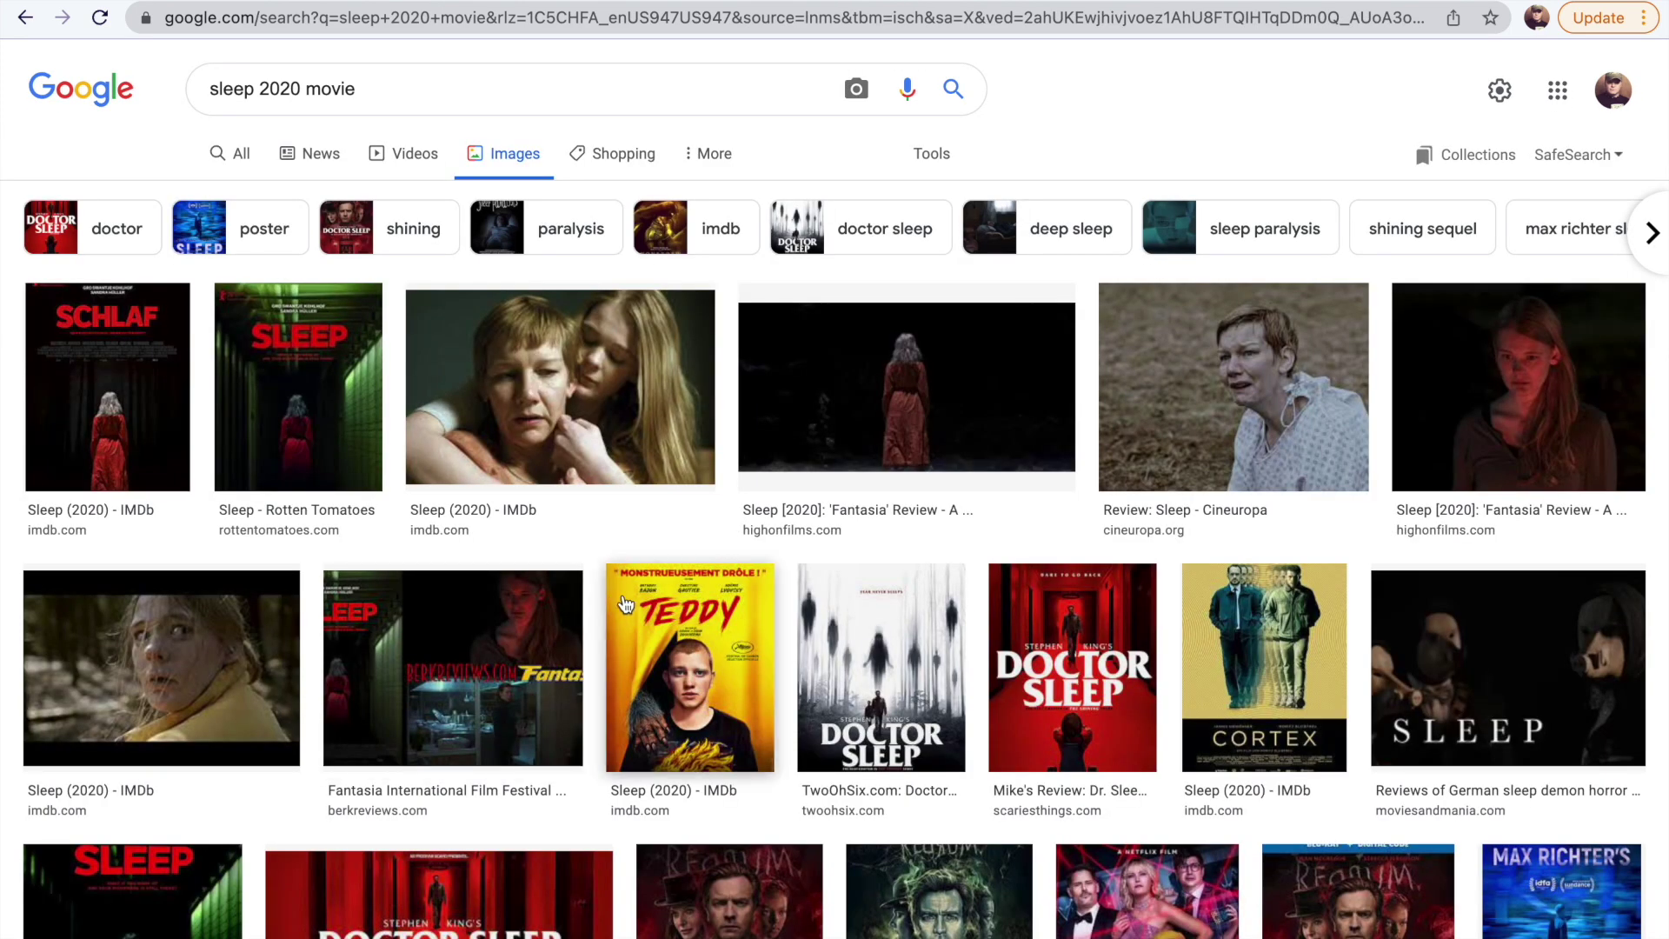
Preview the MUBI bedroom still and the Morbidly Beautiful hospital-gown still, and limit the image results to large size.
scroll(419, 682, "down", 1)
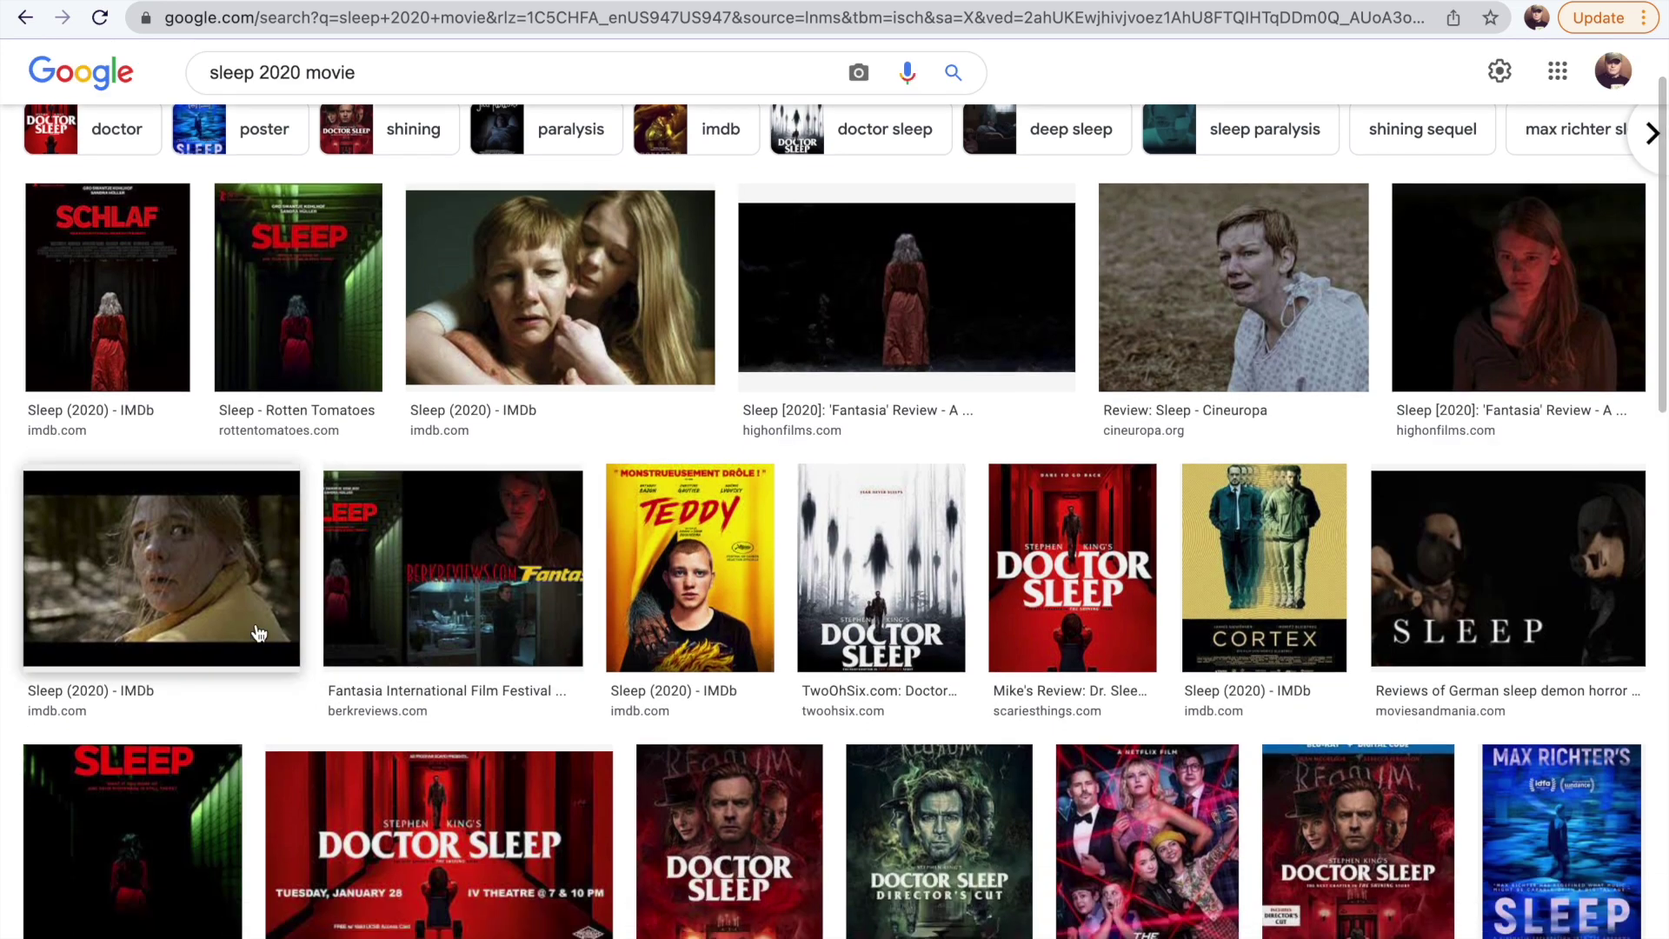
scroll(253, 630, "down", 5)
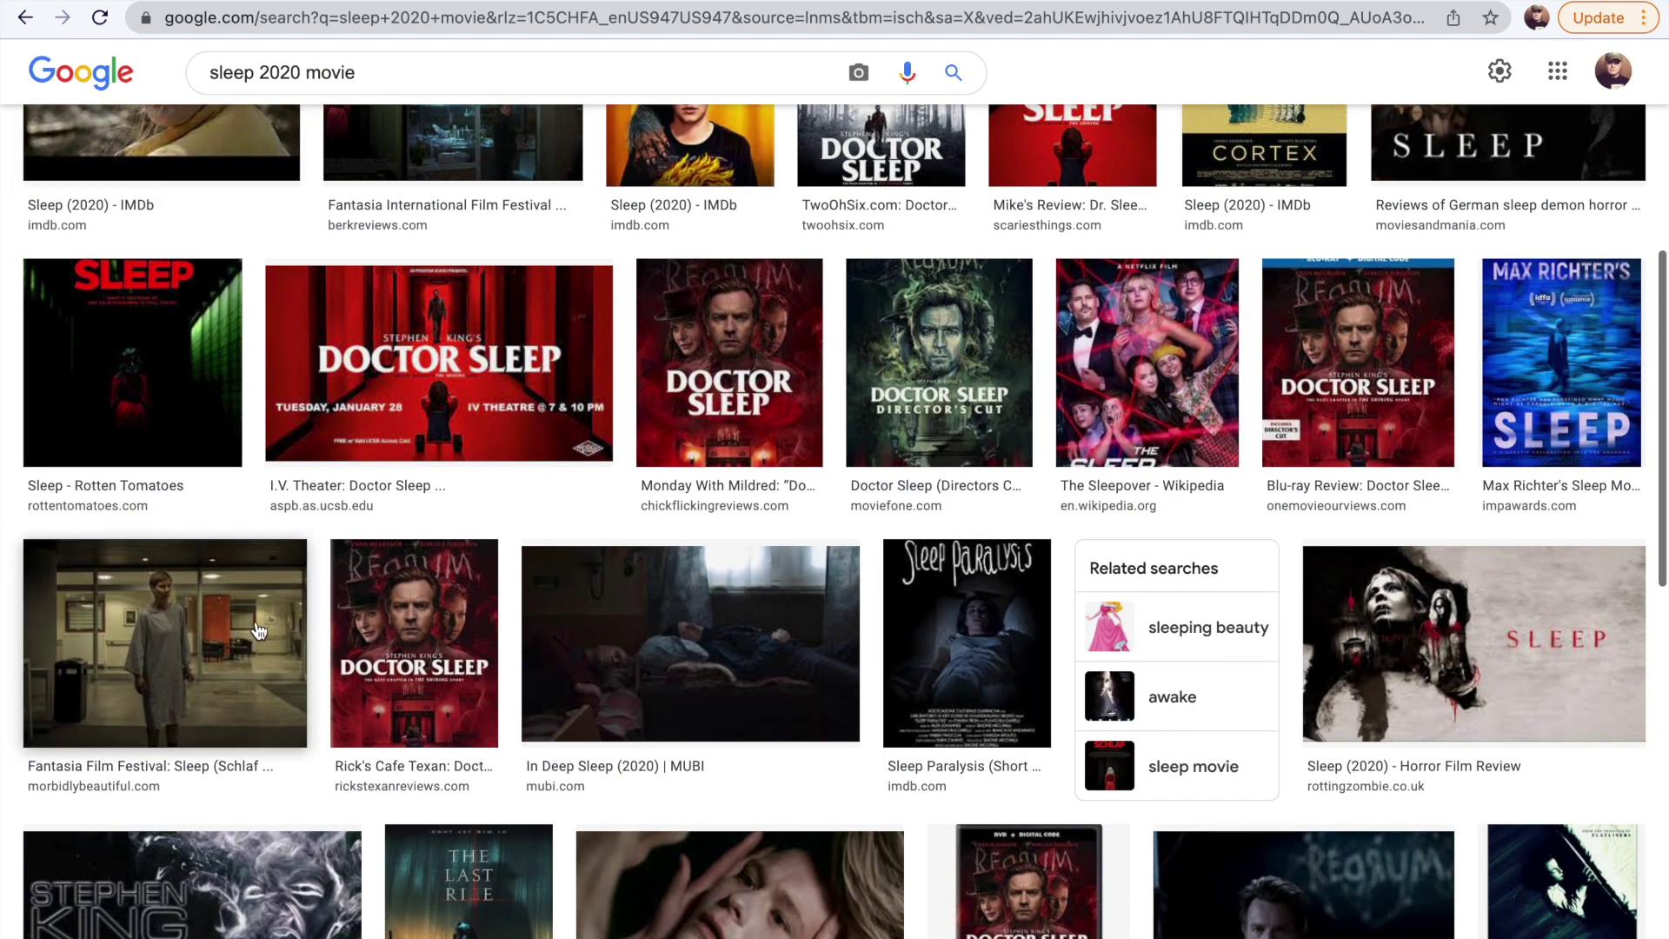
left_click(553, 644)
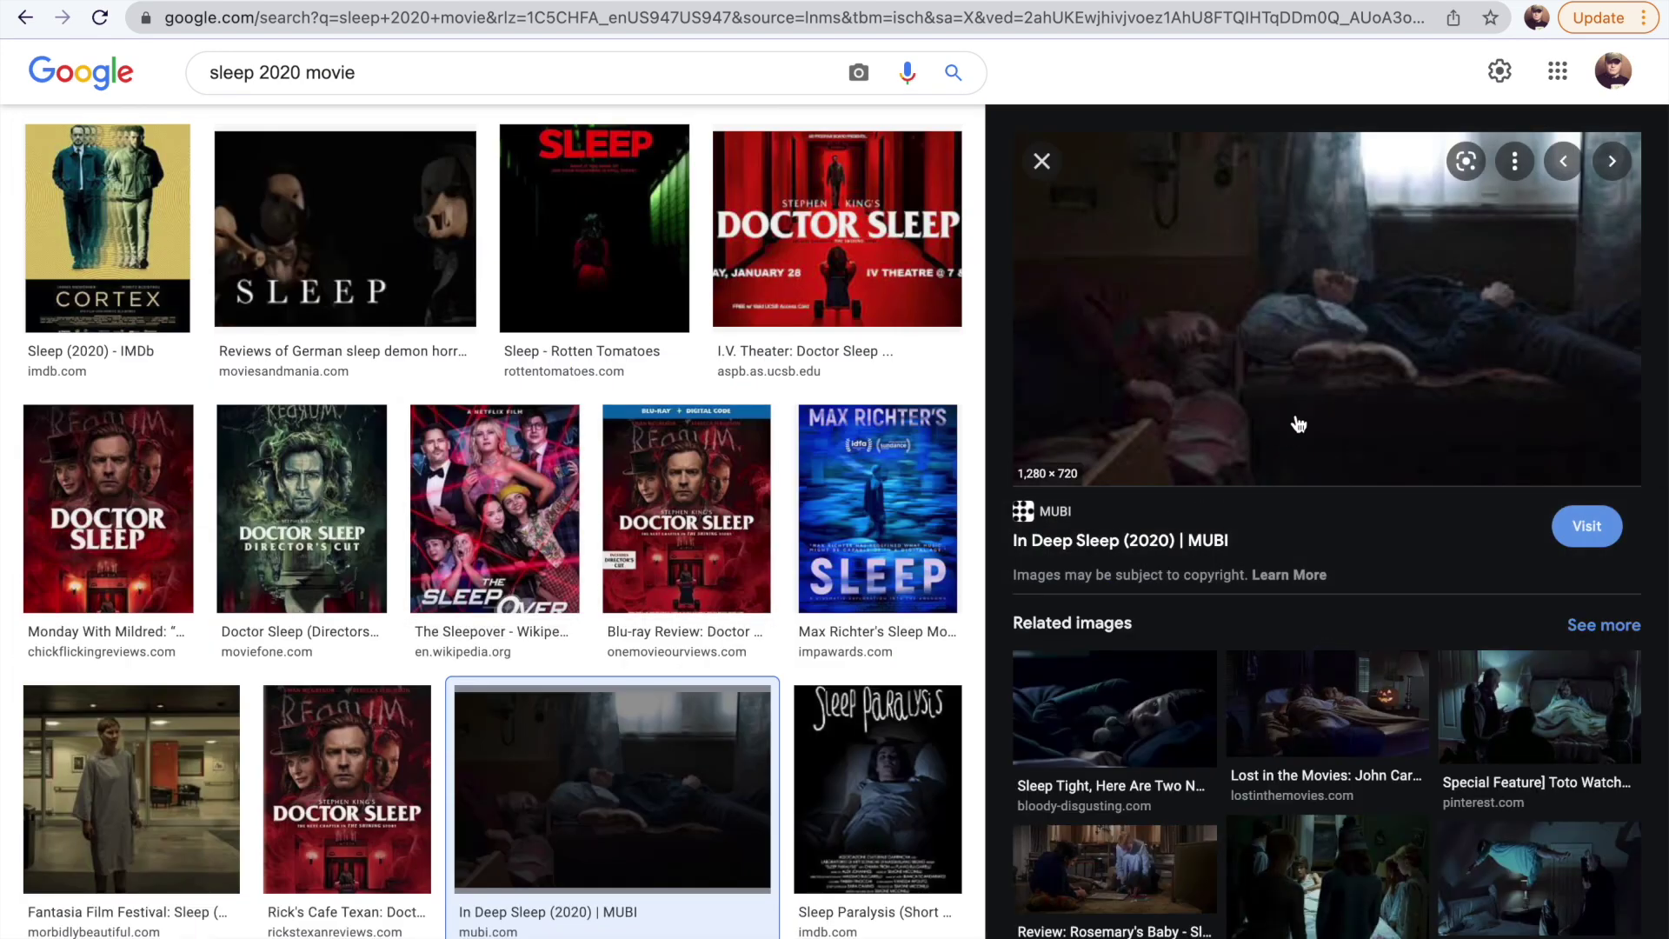
scroll(663, 622, "down", 1)
left_click(127, 744)
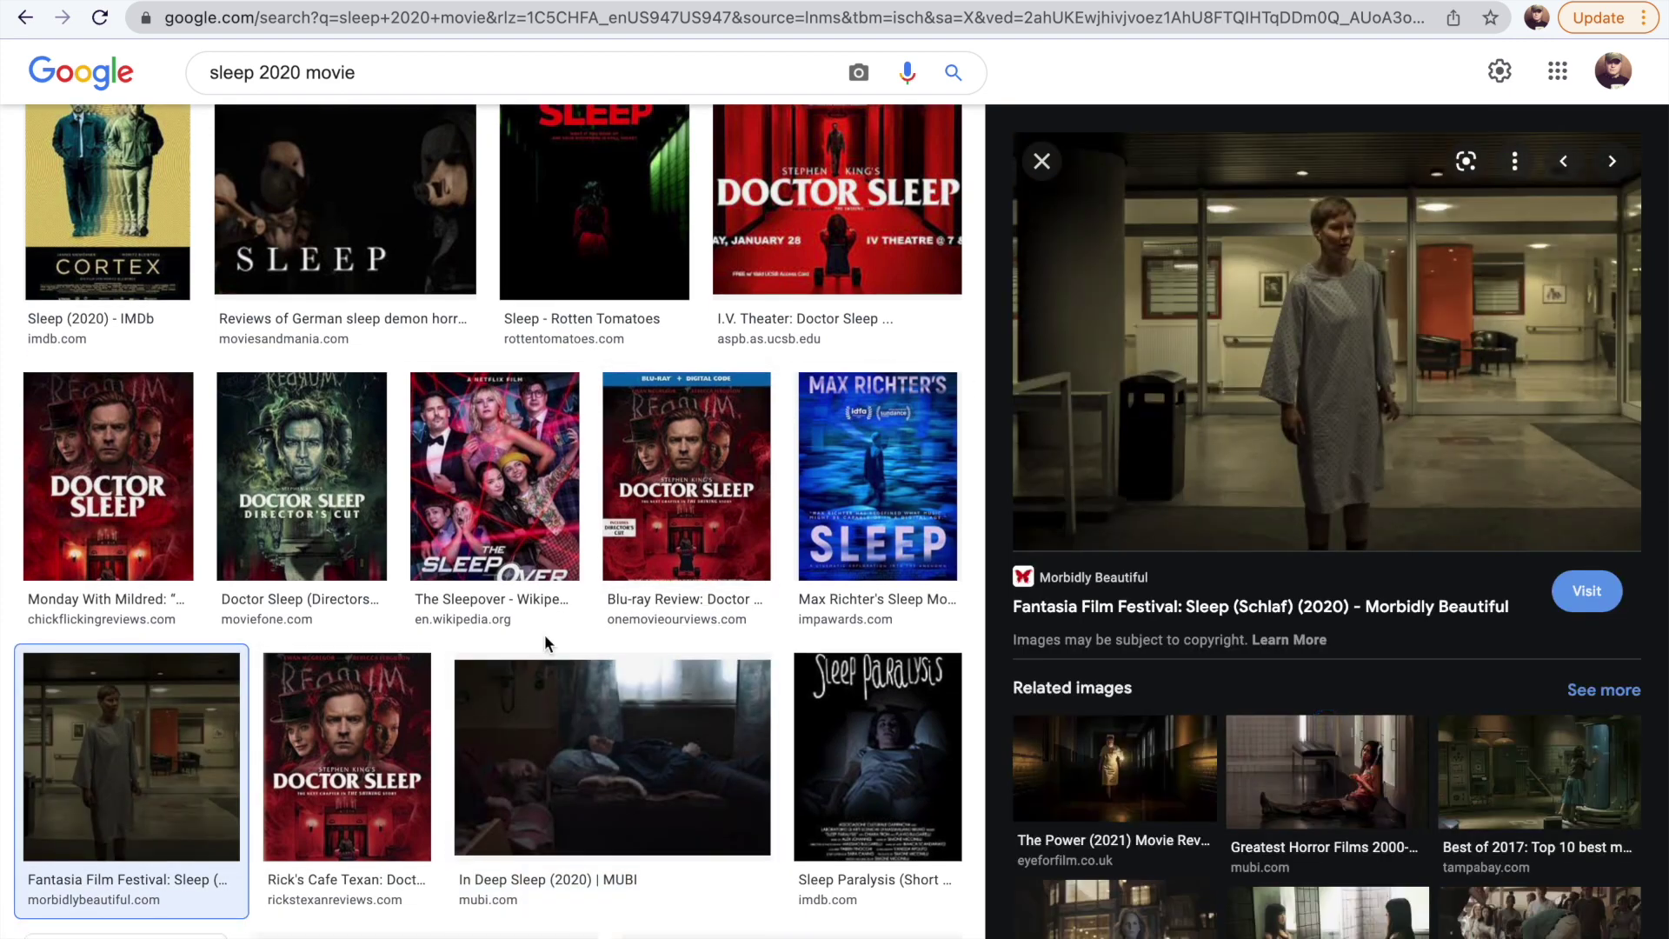
scroll(544, 633, "up", 7)
left_click(937, 155)
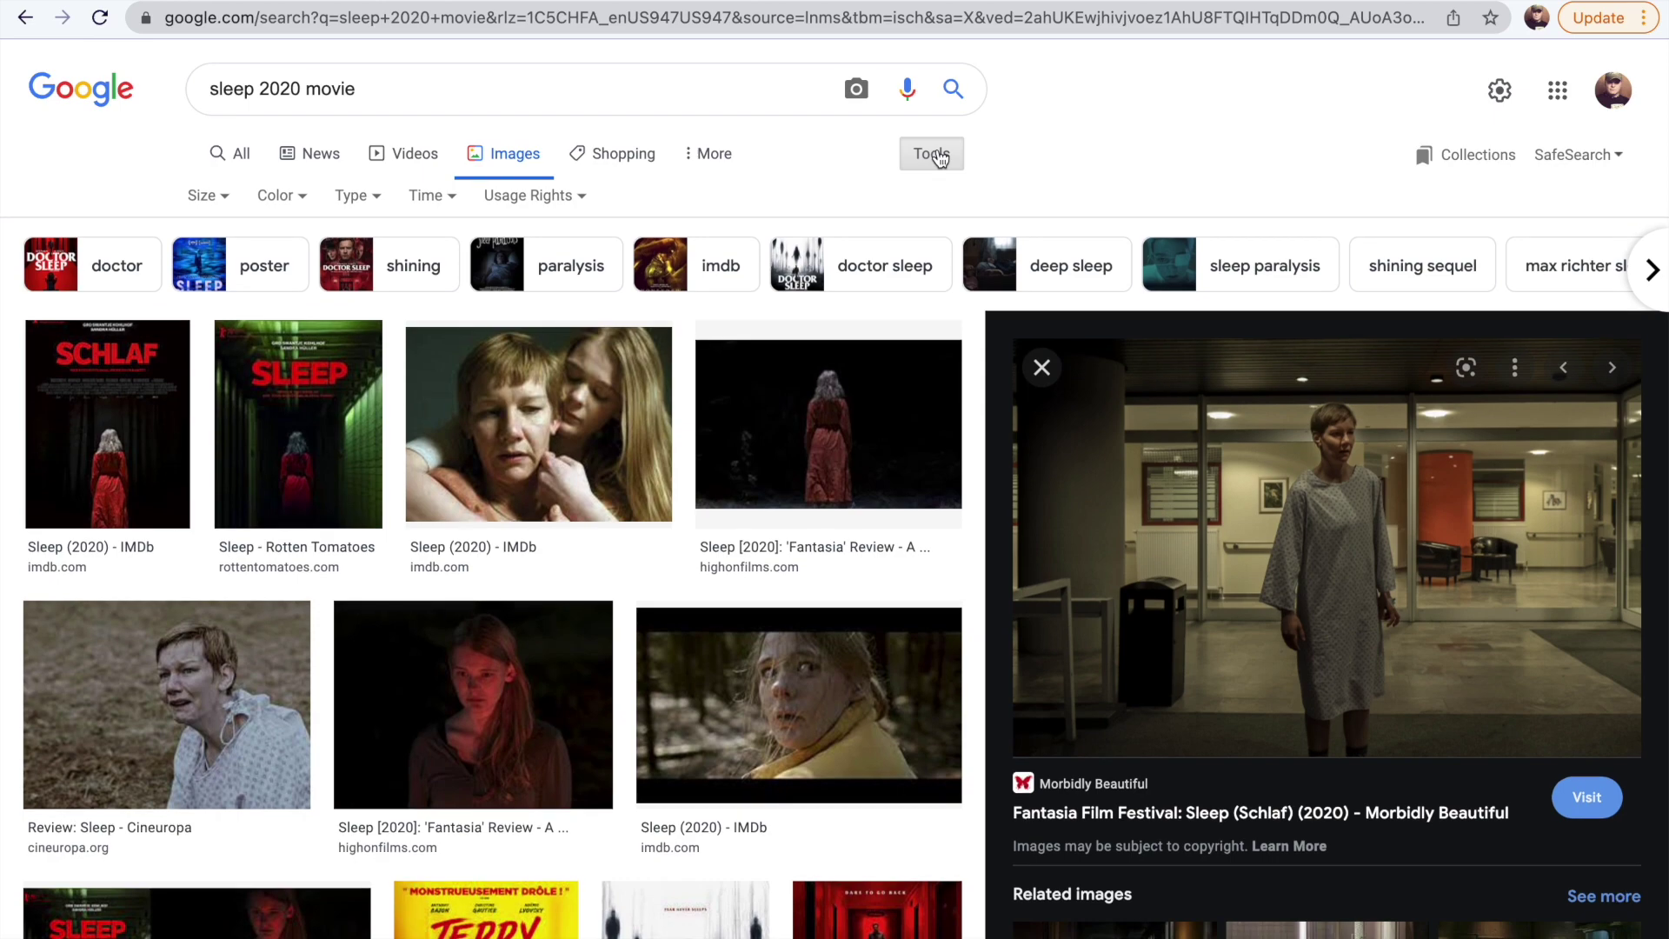
left_click(218, 202)
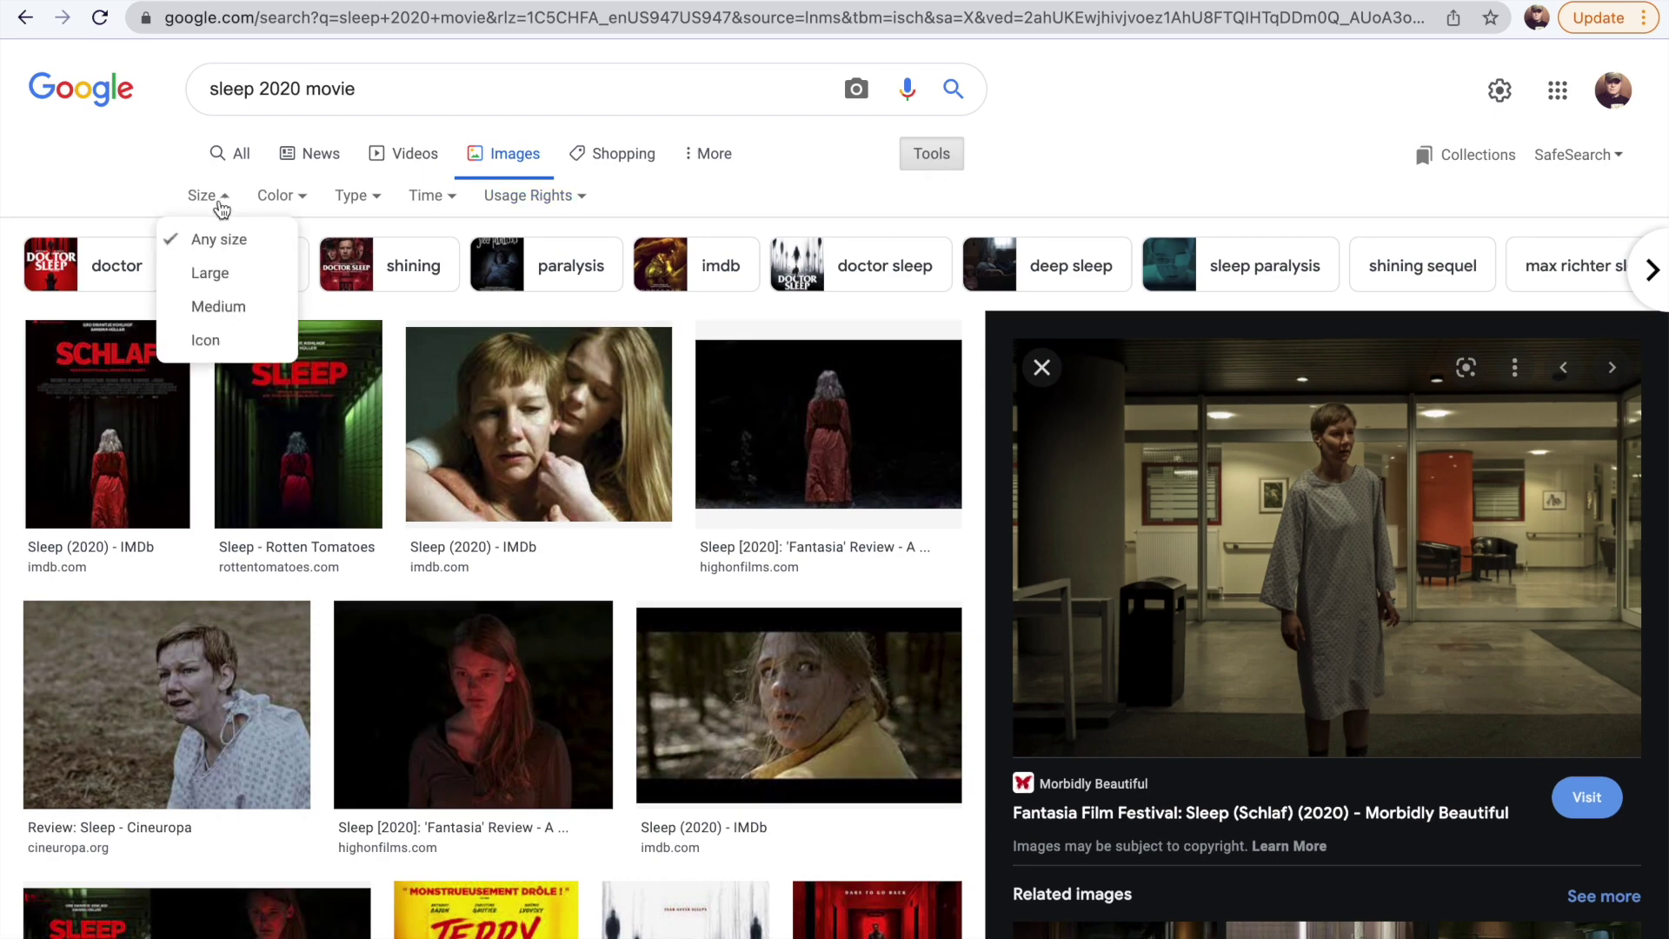
left_click(228, 275)
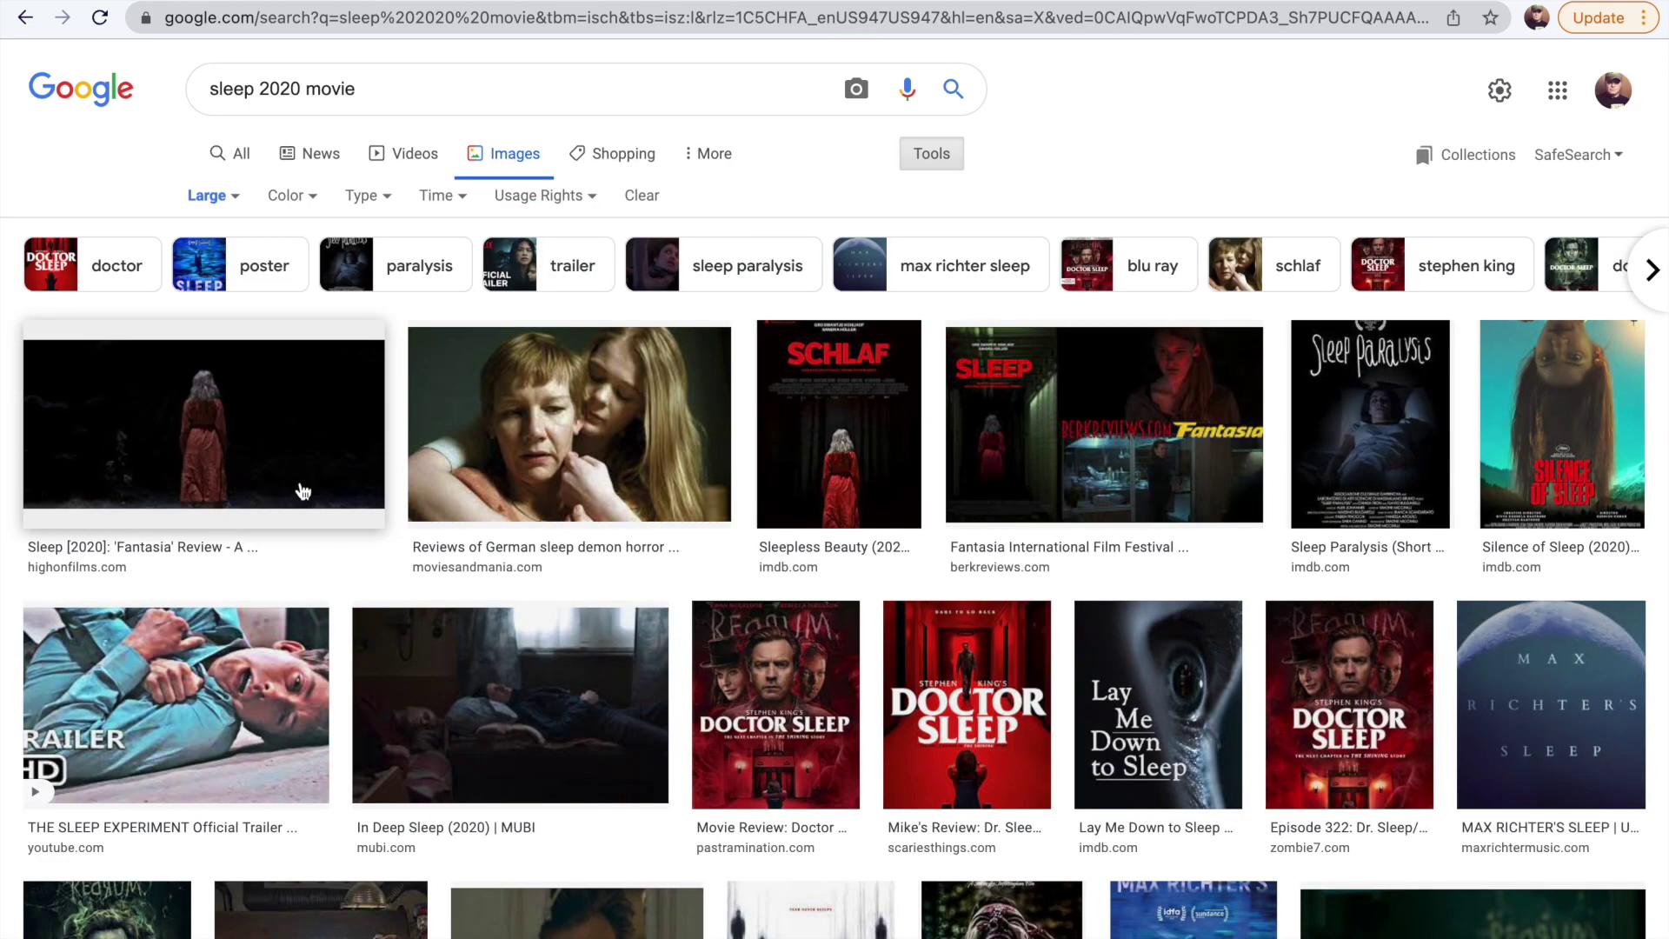
Open the High on Films still of the woman in the red dress at full size in its own tab.
left_click(290, 438)
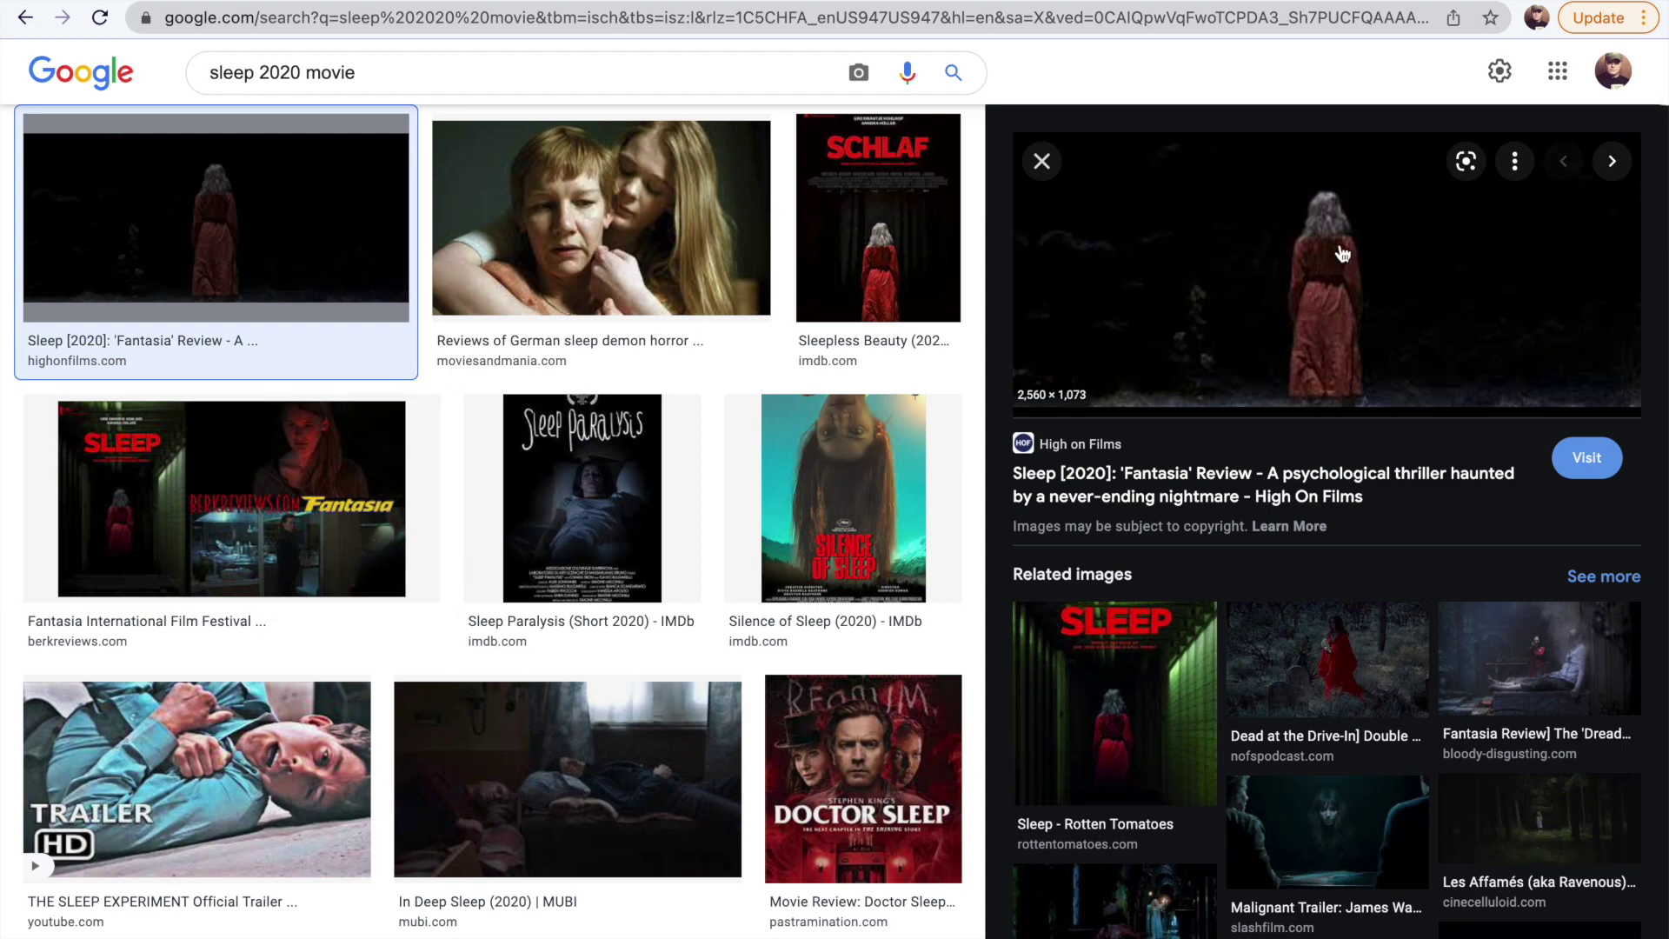
right_click(1342, 252)
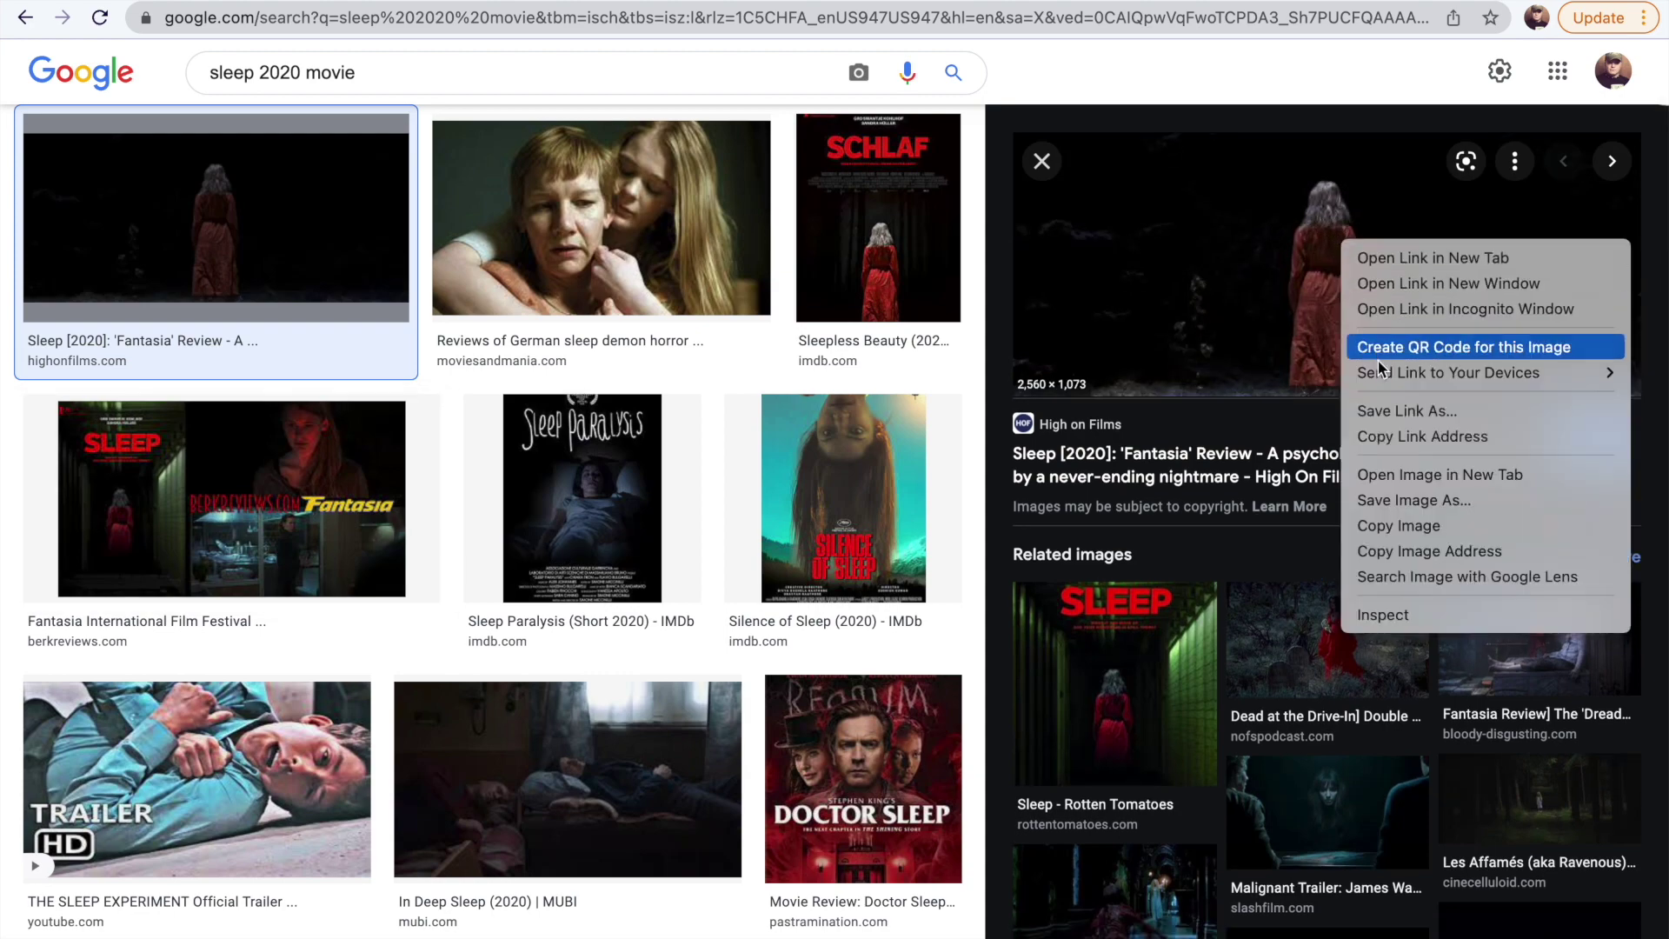
left_click(1426, 473)
key("ctrl+Tab")
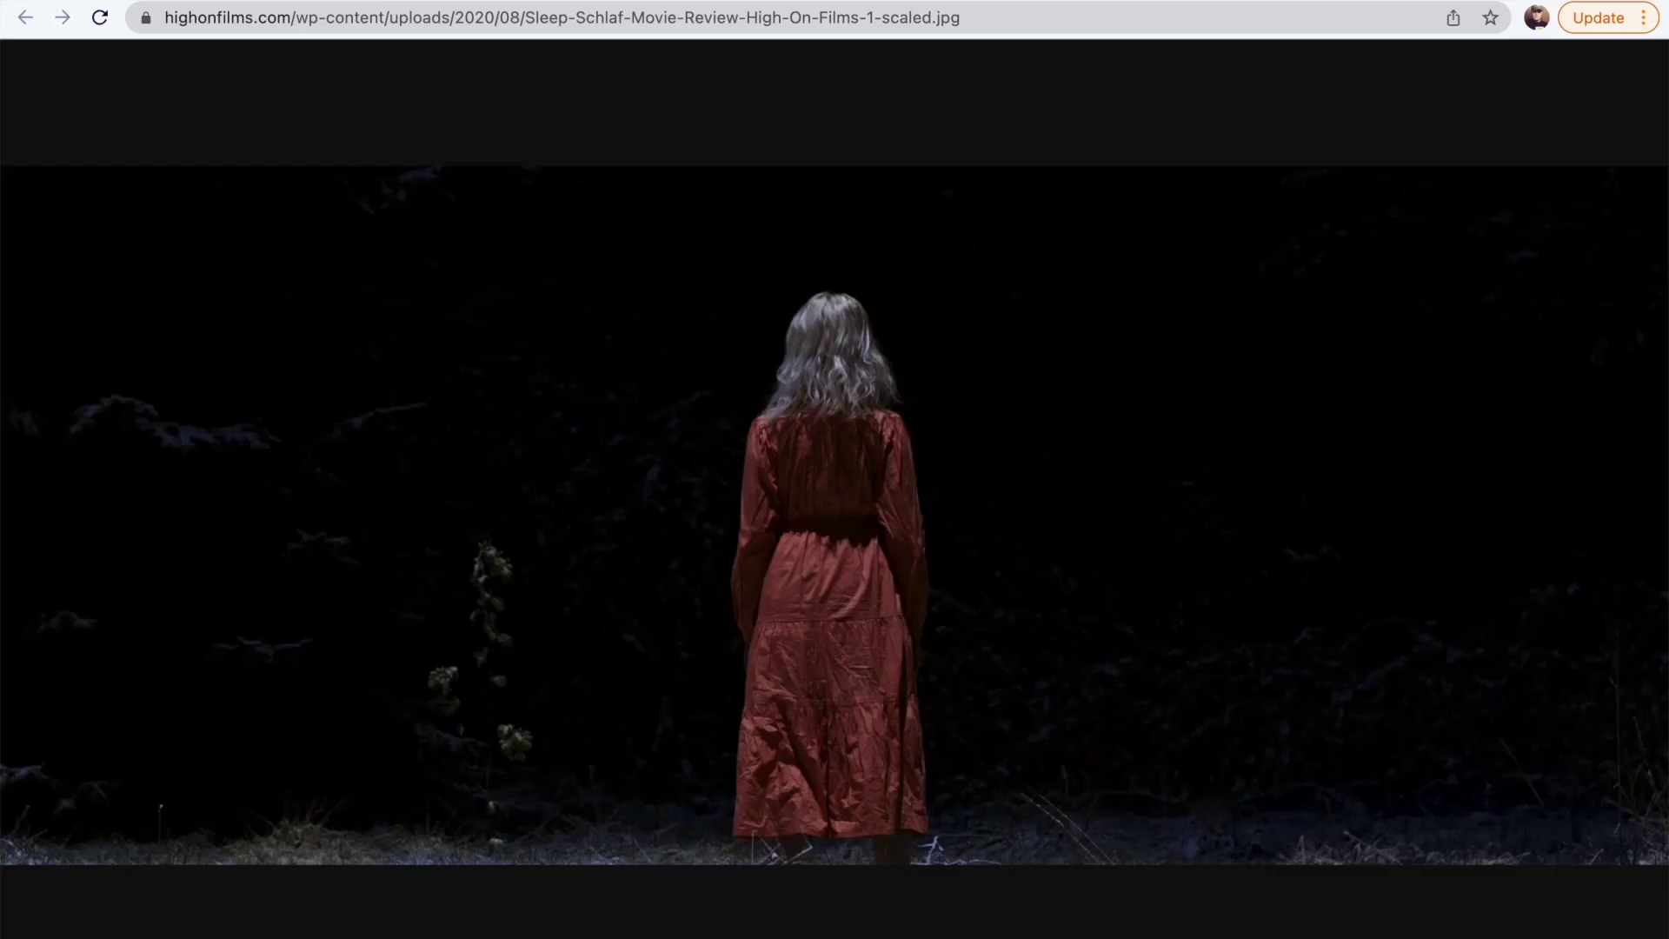
Copy the full-size red dress still and switch to the blank document in Photoshop.
right_click(933, 508)
left_click(971, 547)
mouse_move(857, 926)
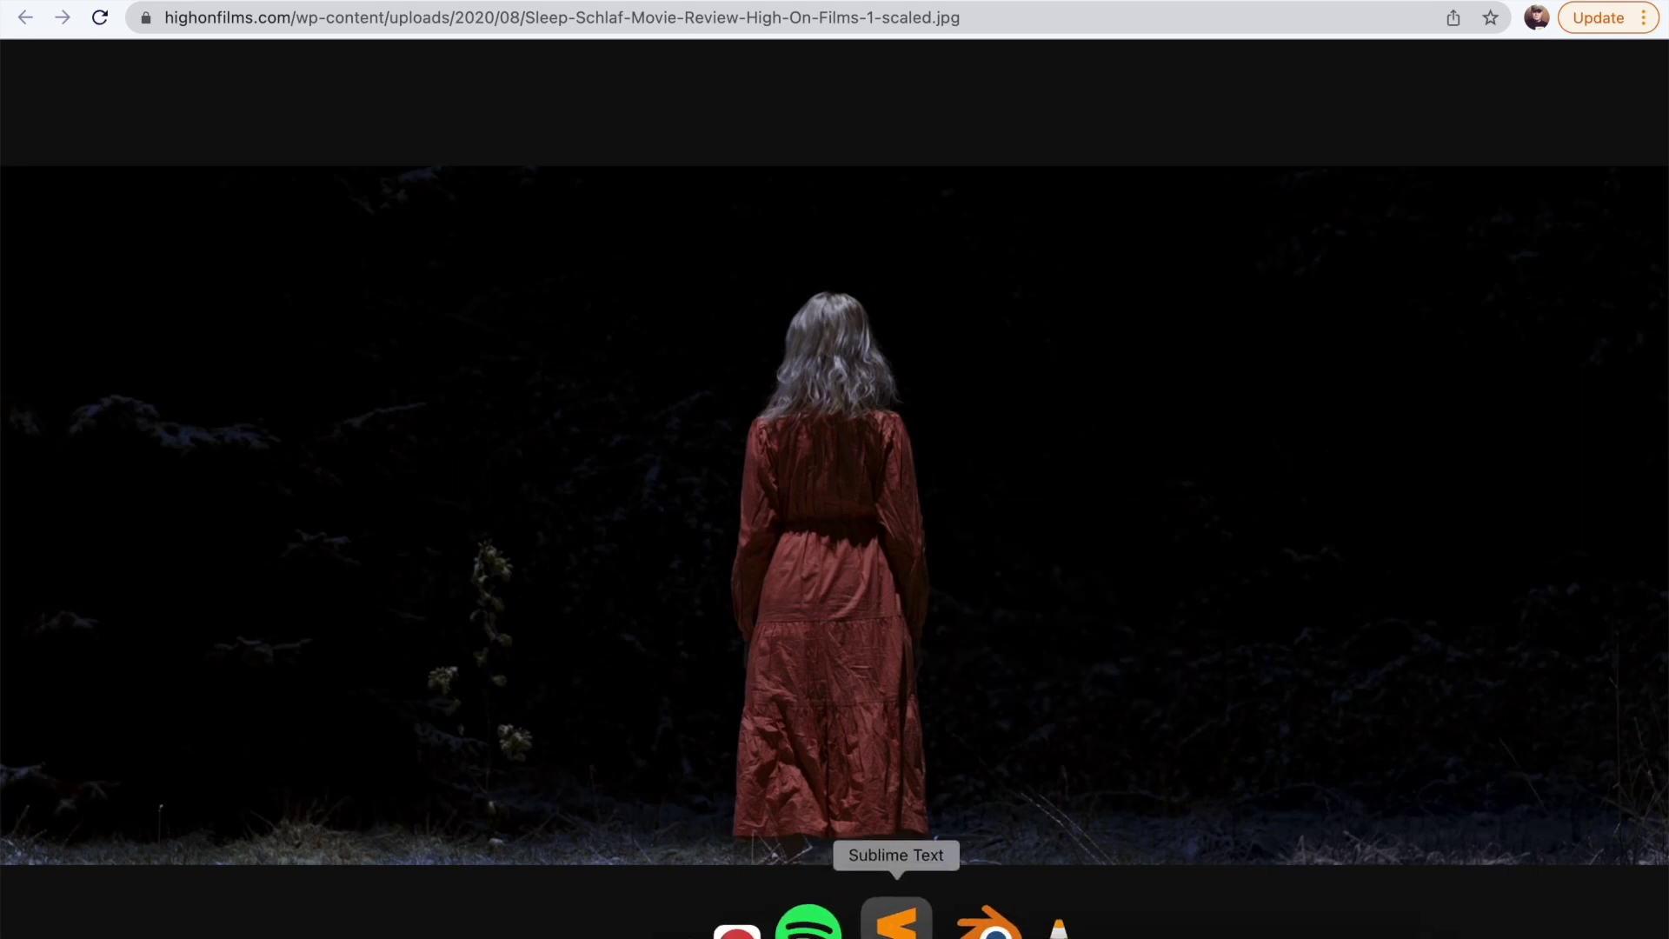
left_click(1013, 923)
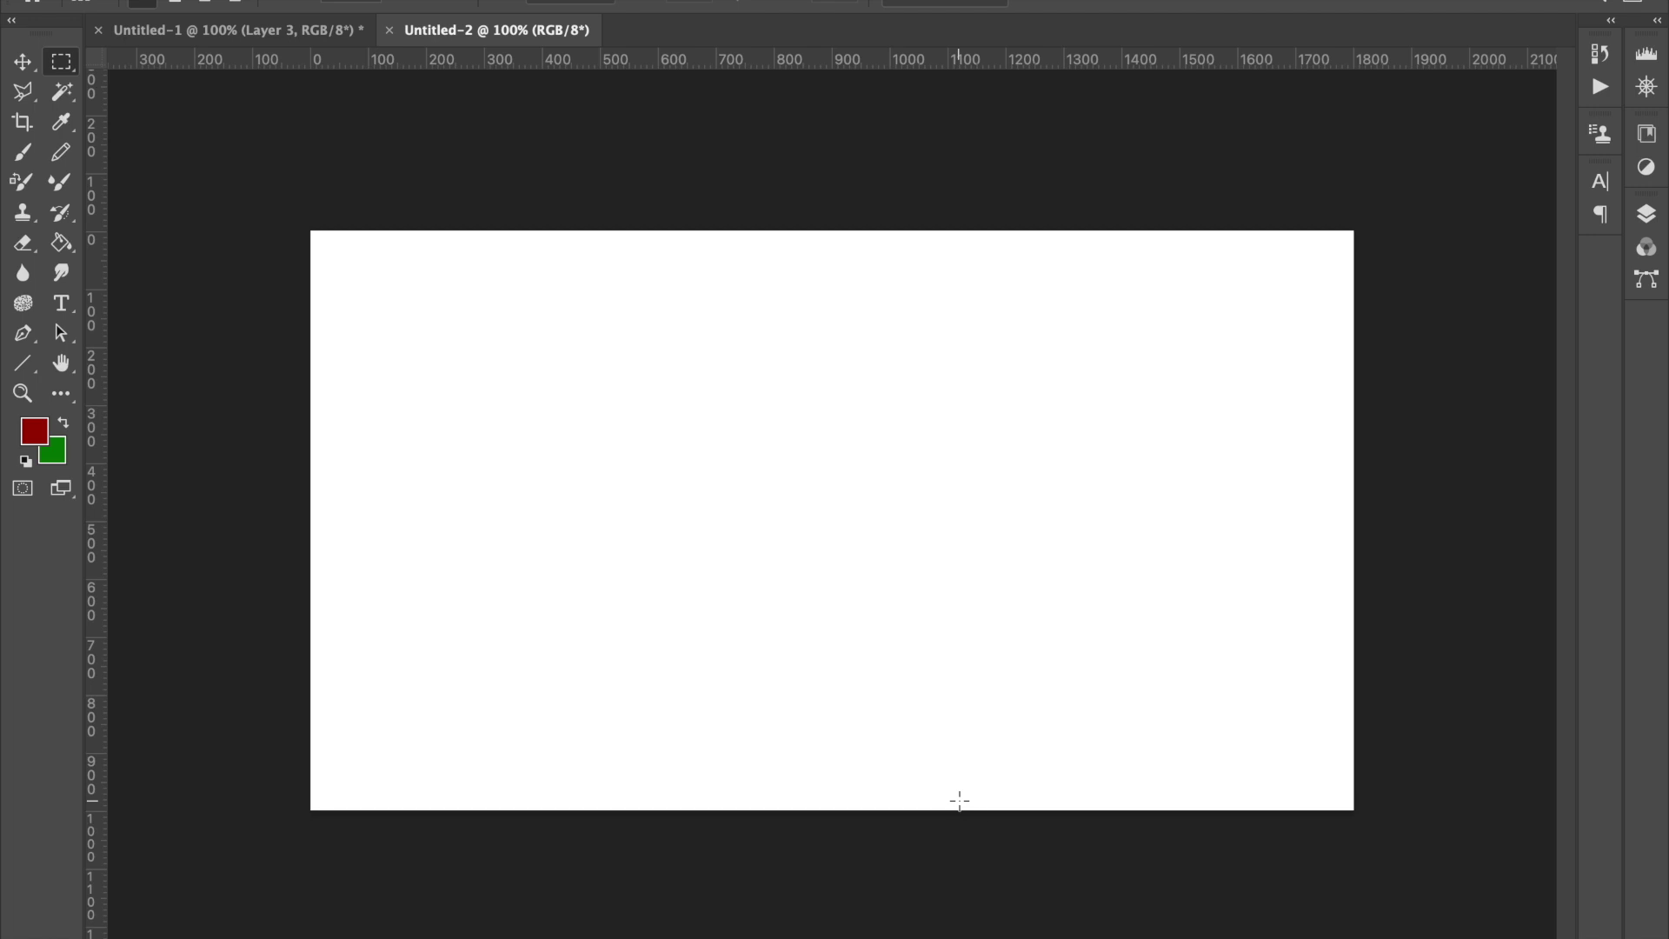
Paste the red dress still into the blank document and reposition it so the woman stands in the middle of the canvas.
key("super+v")
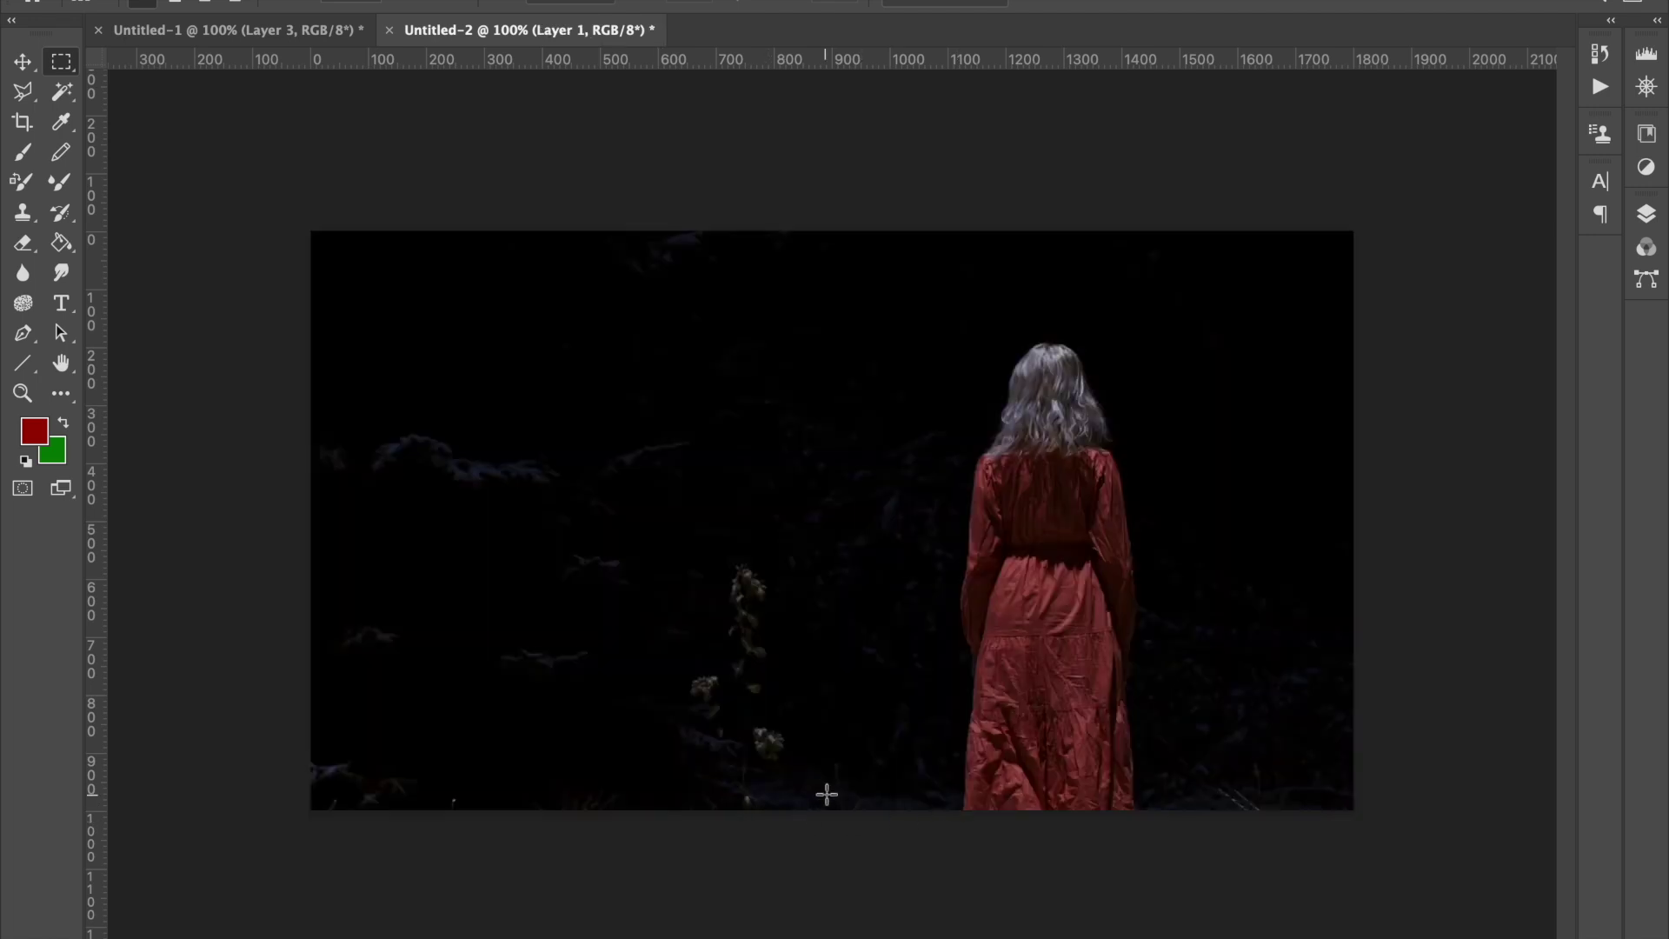
left_click(22, 61)
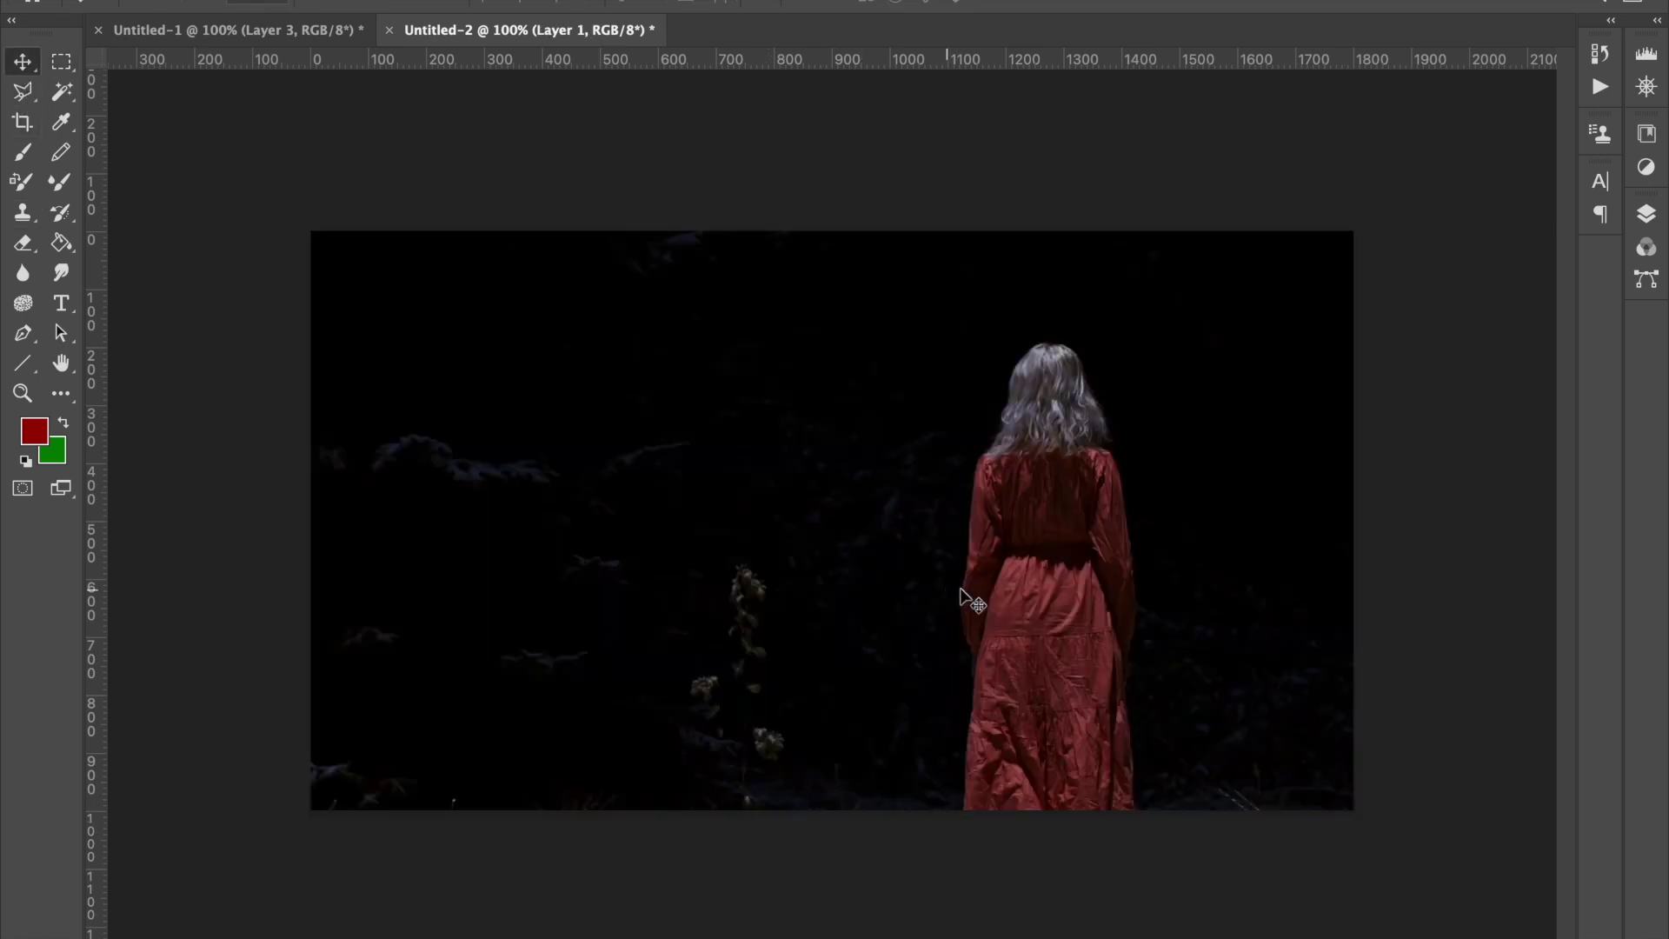
left_click_drag(1015, 598, 788, 548)
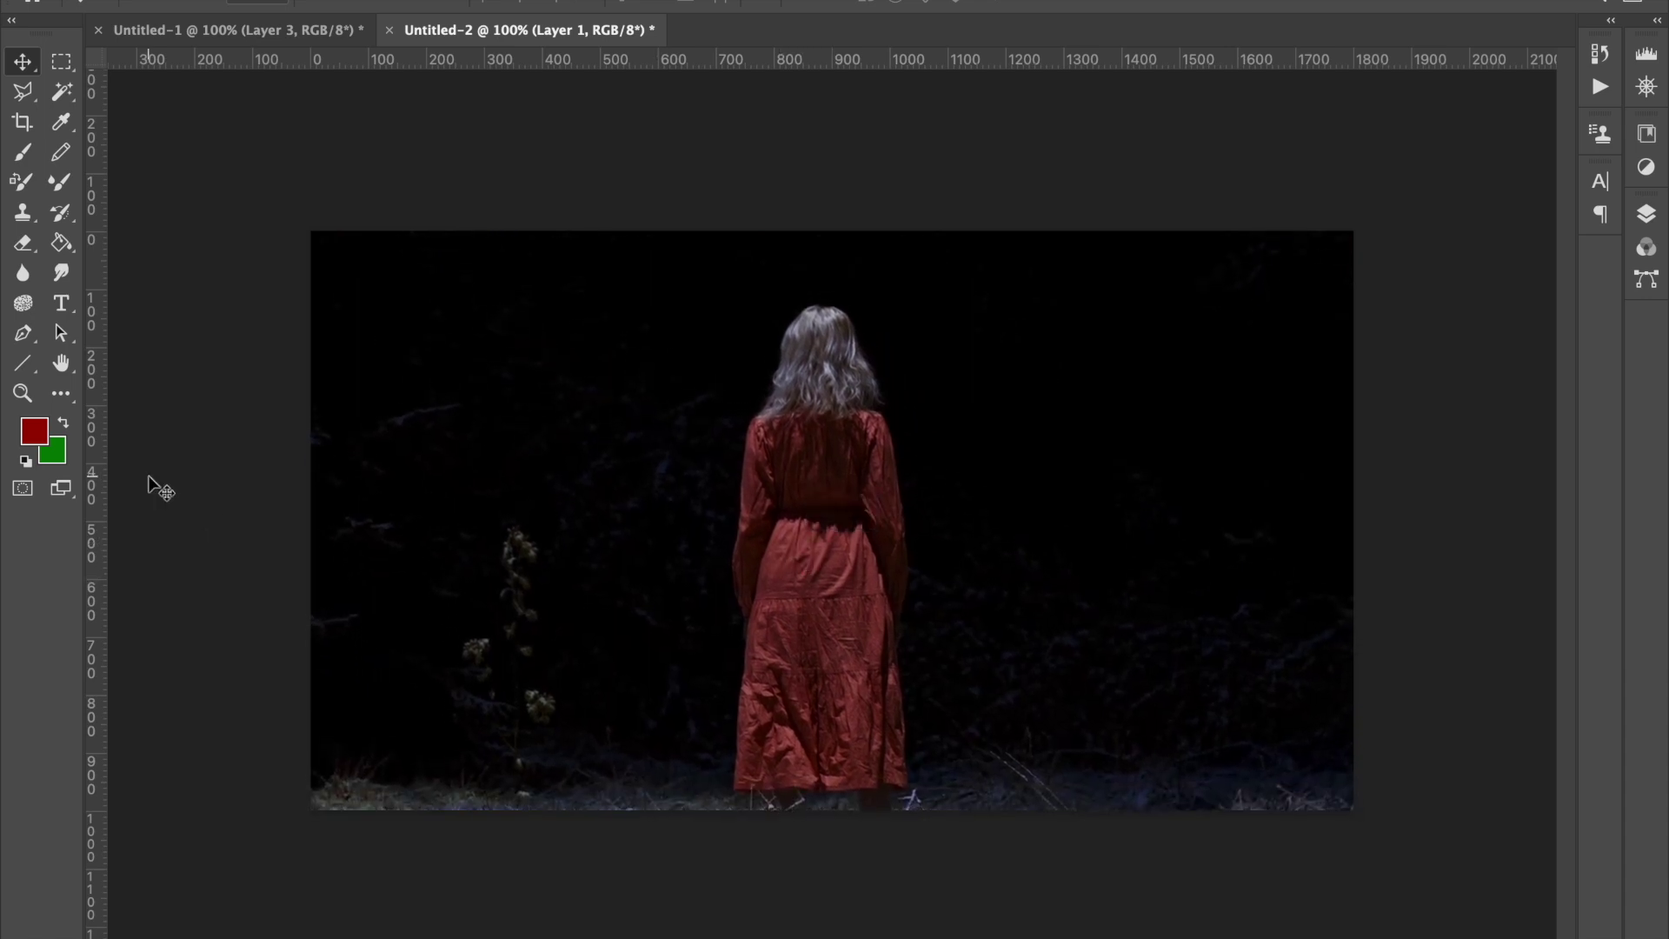
Add the title text "SLEEP" in dark red beside the woman.
left_click(61, 302)
left_click(491, 452)
type("SLEEP")
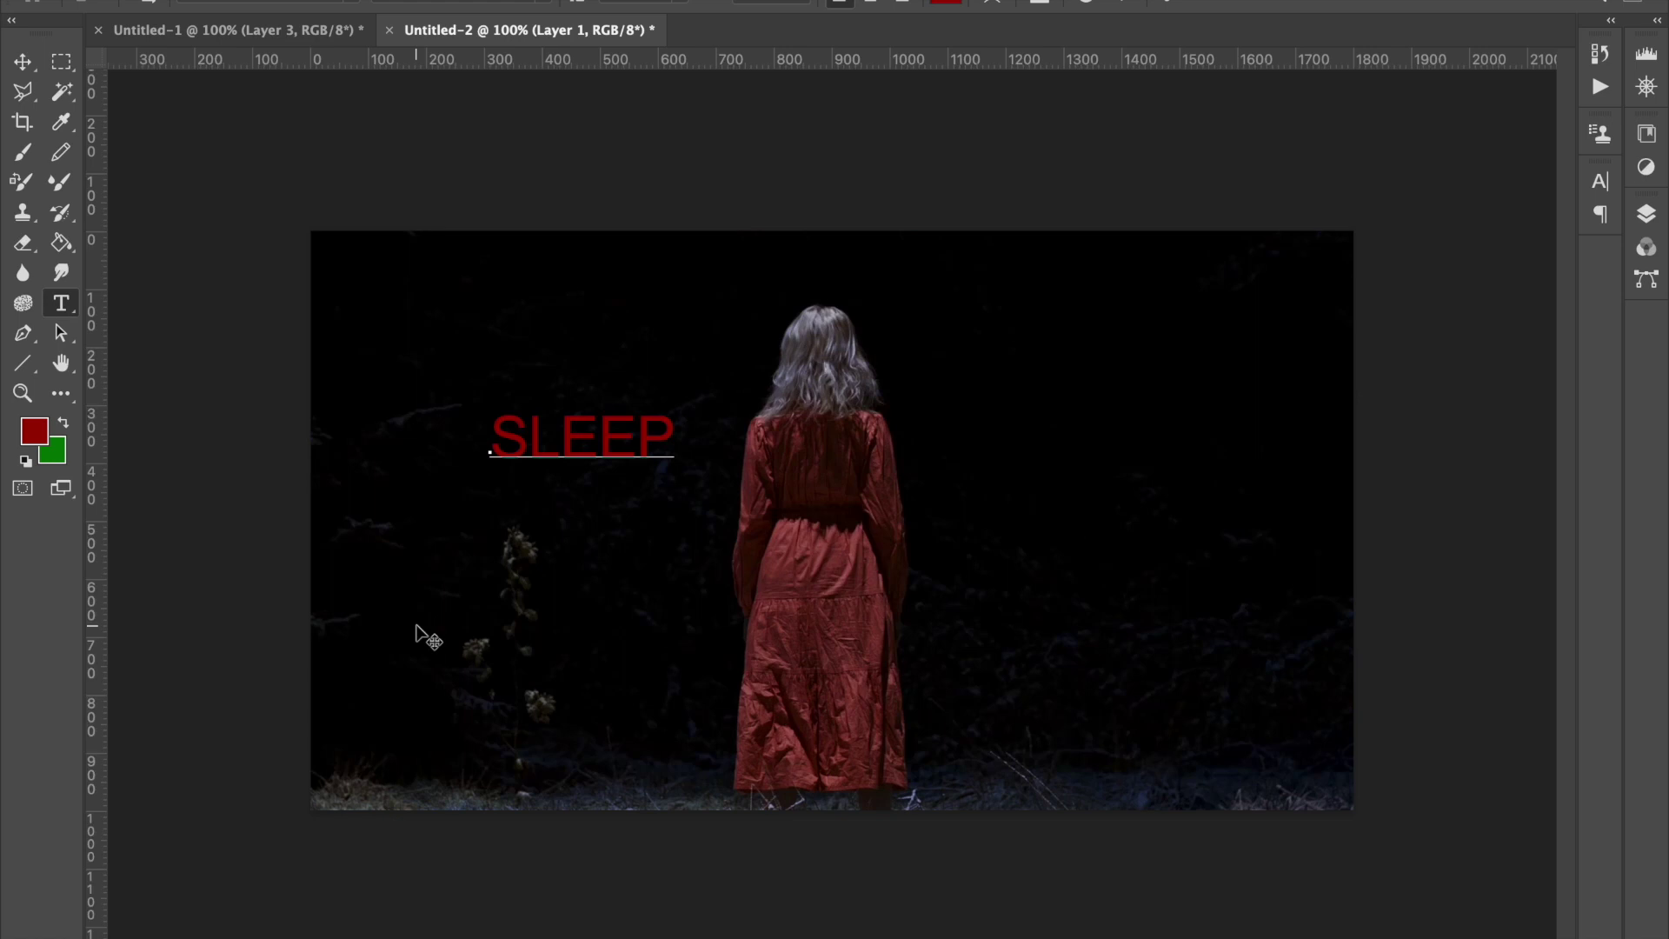
Enlarge the SLEEP title to about 1400 px wide and move it so it runs centred across the woman's back.
key("ctrl+a")
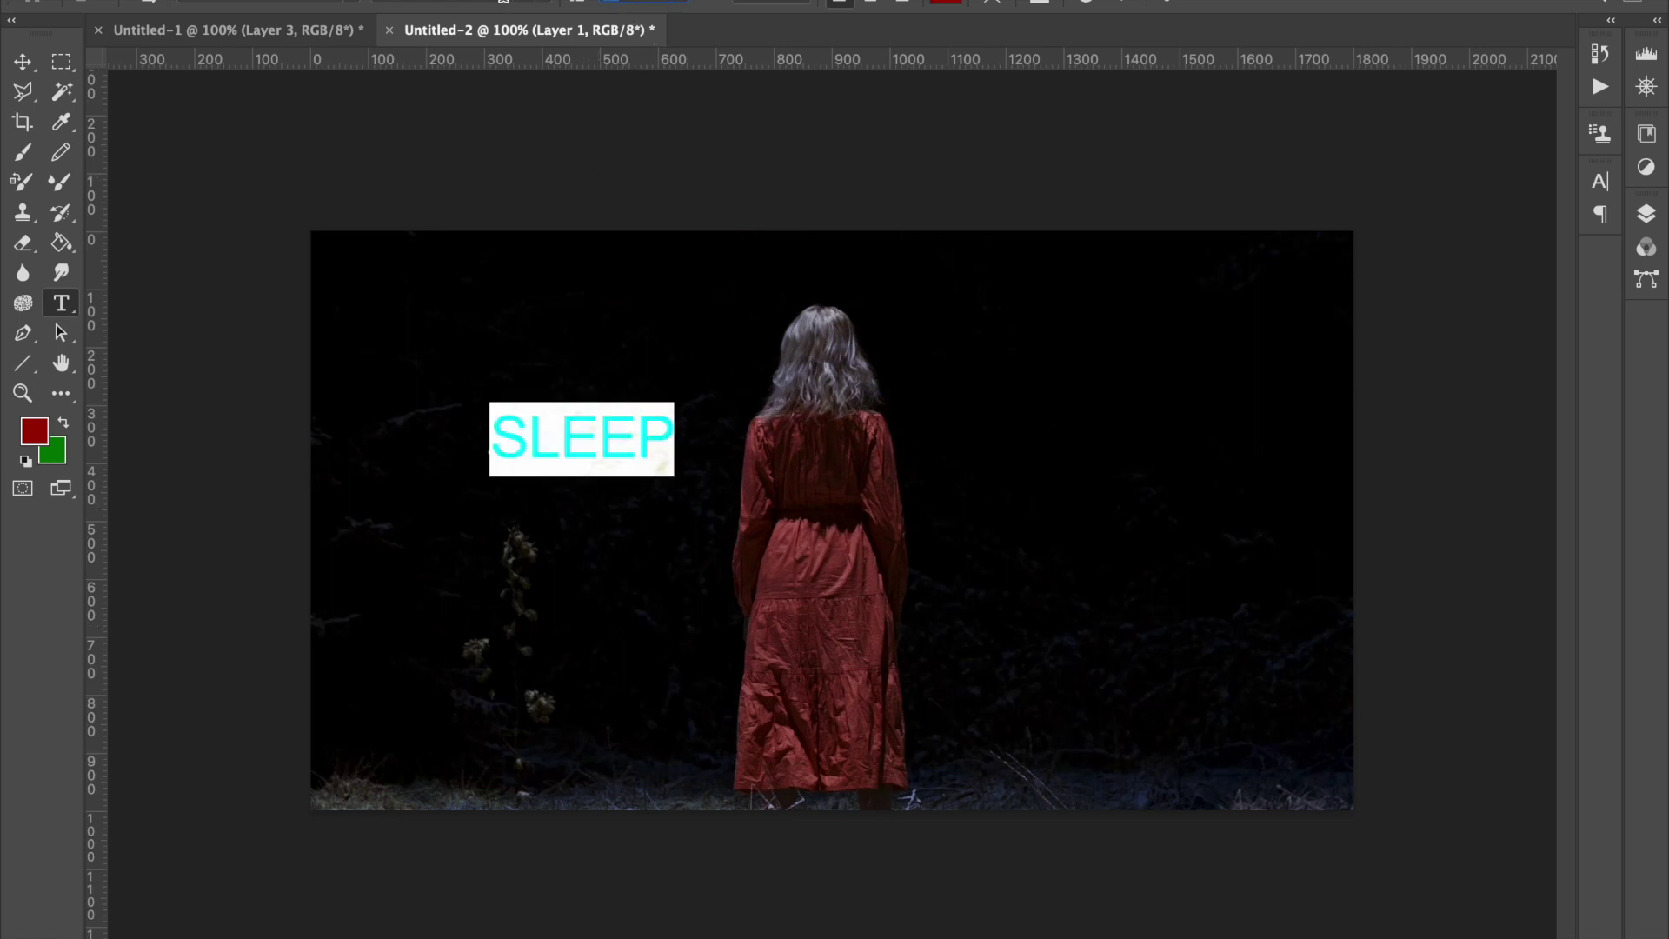
key("Return")
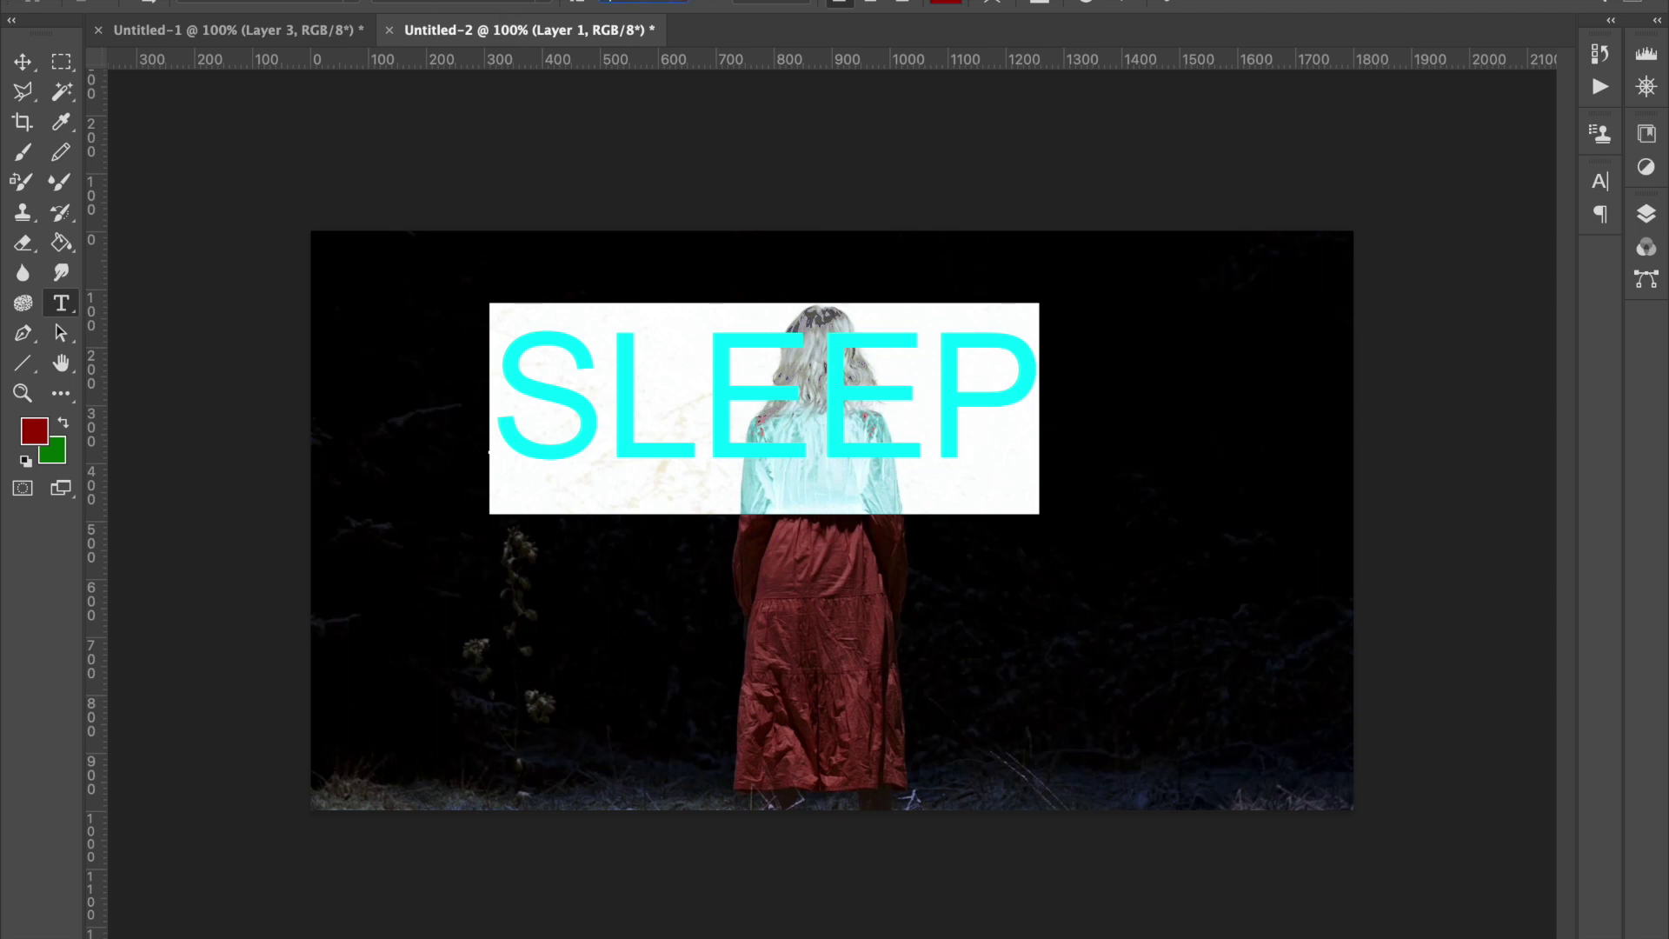
key("Return")
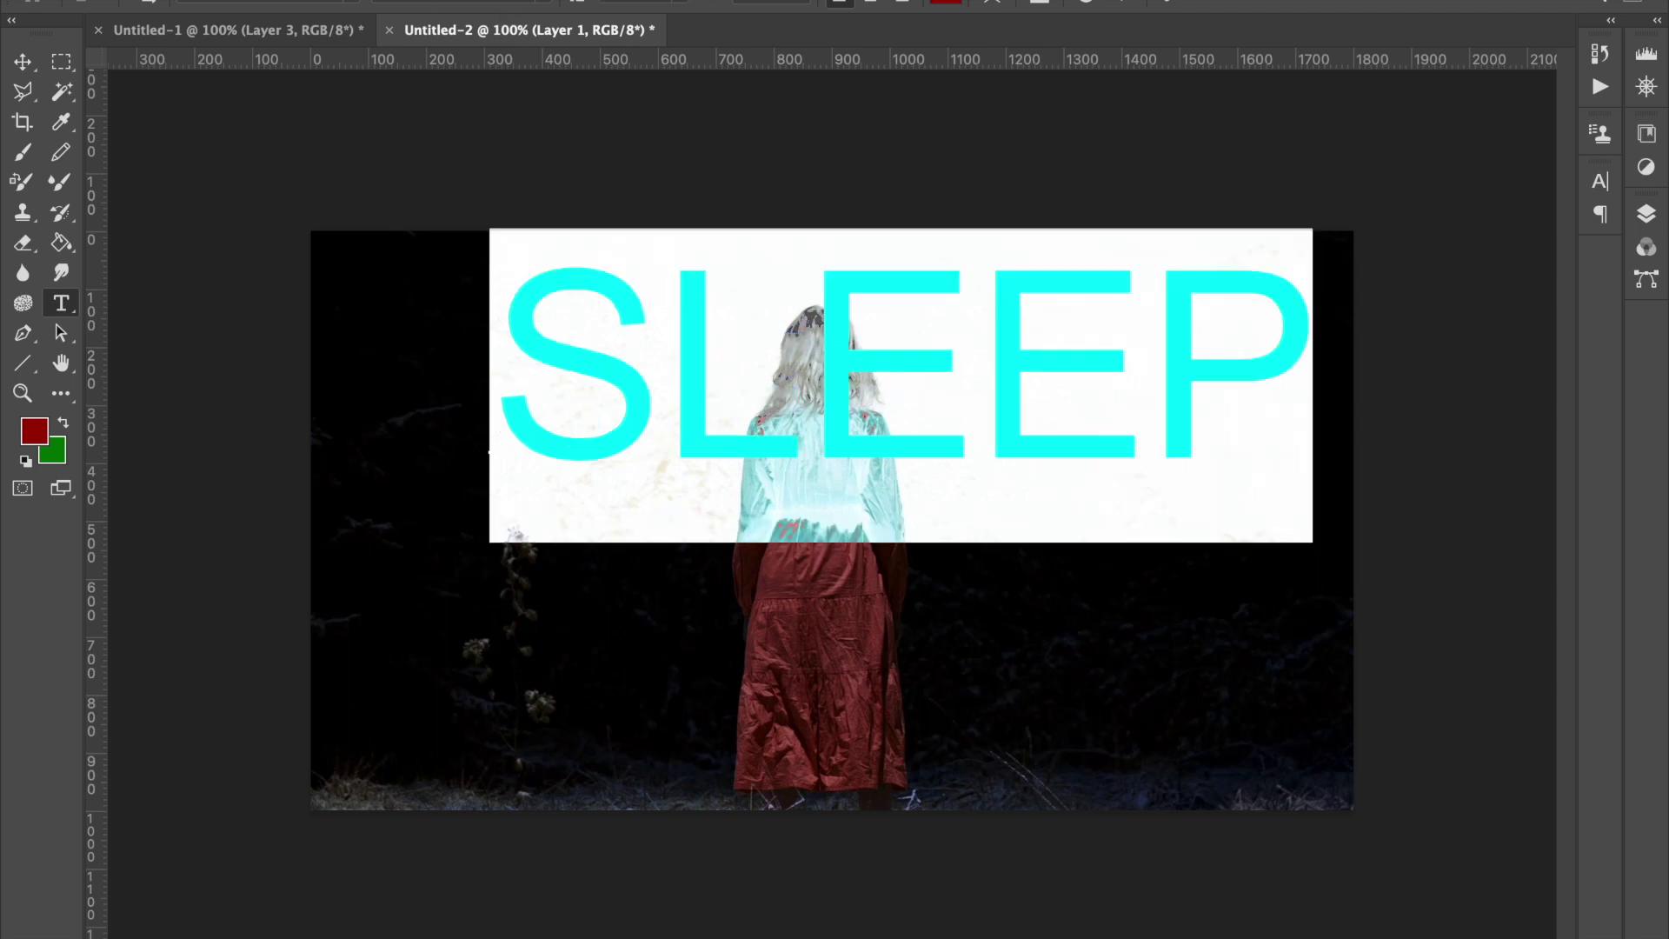
left_click(778, 391)
left_click(23, 61)
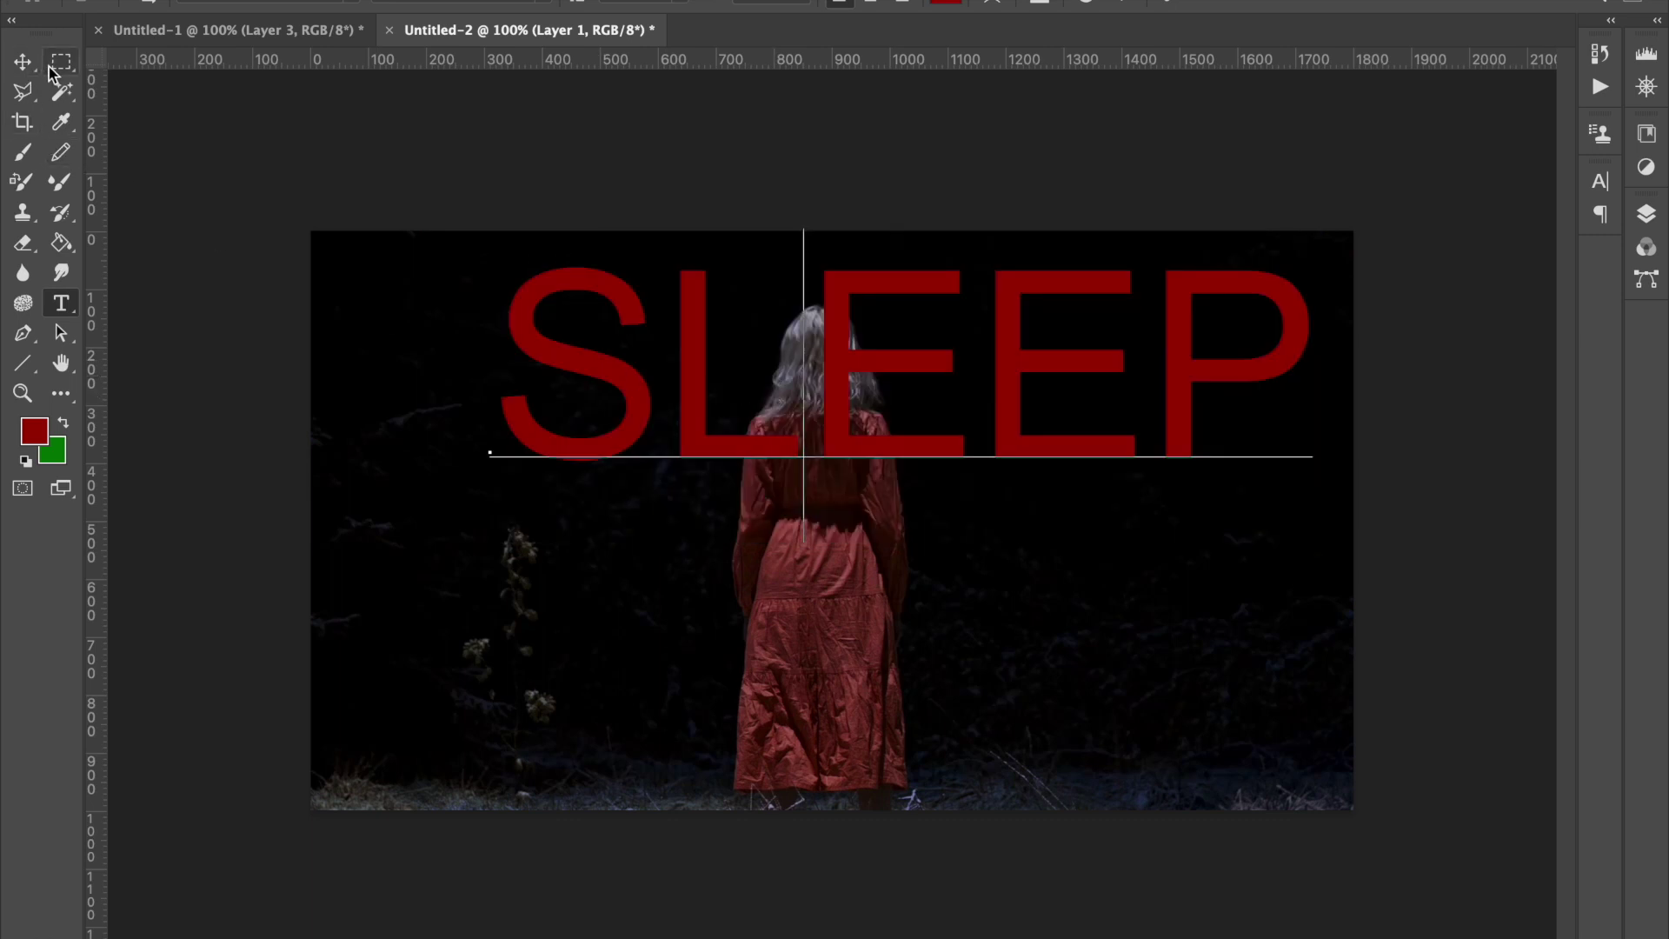
left_click_drag(839, 369, 797, 478)
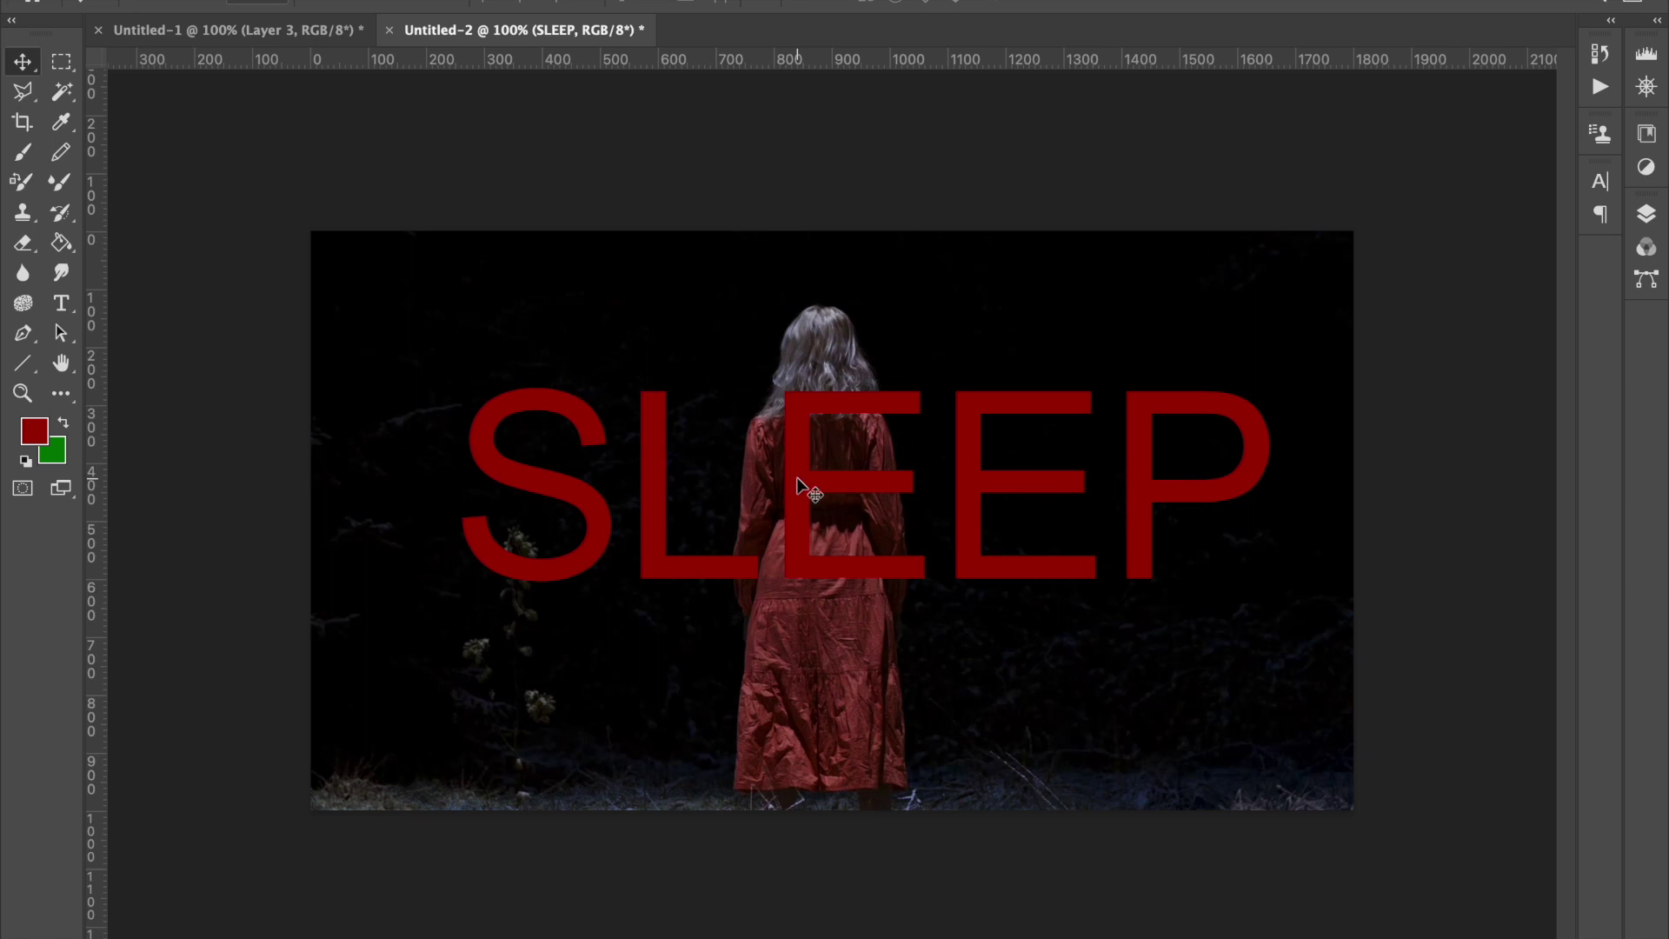
Rasterize the SLEEP text layer.
left_click(1643, 218)
right_click(1493, 346)
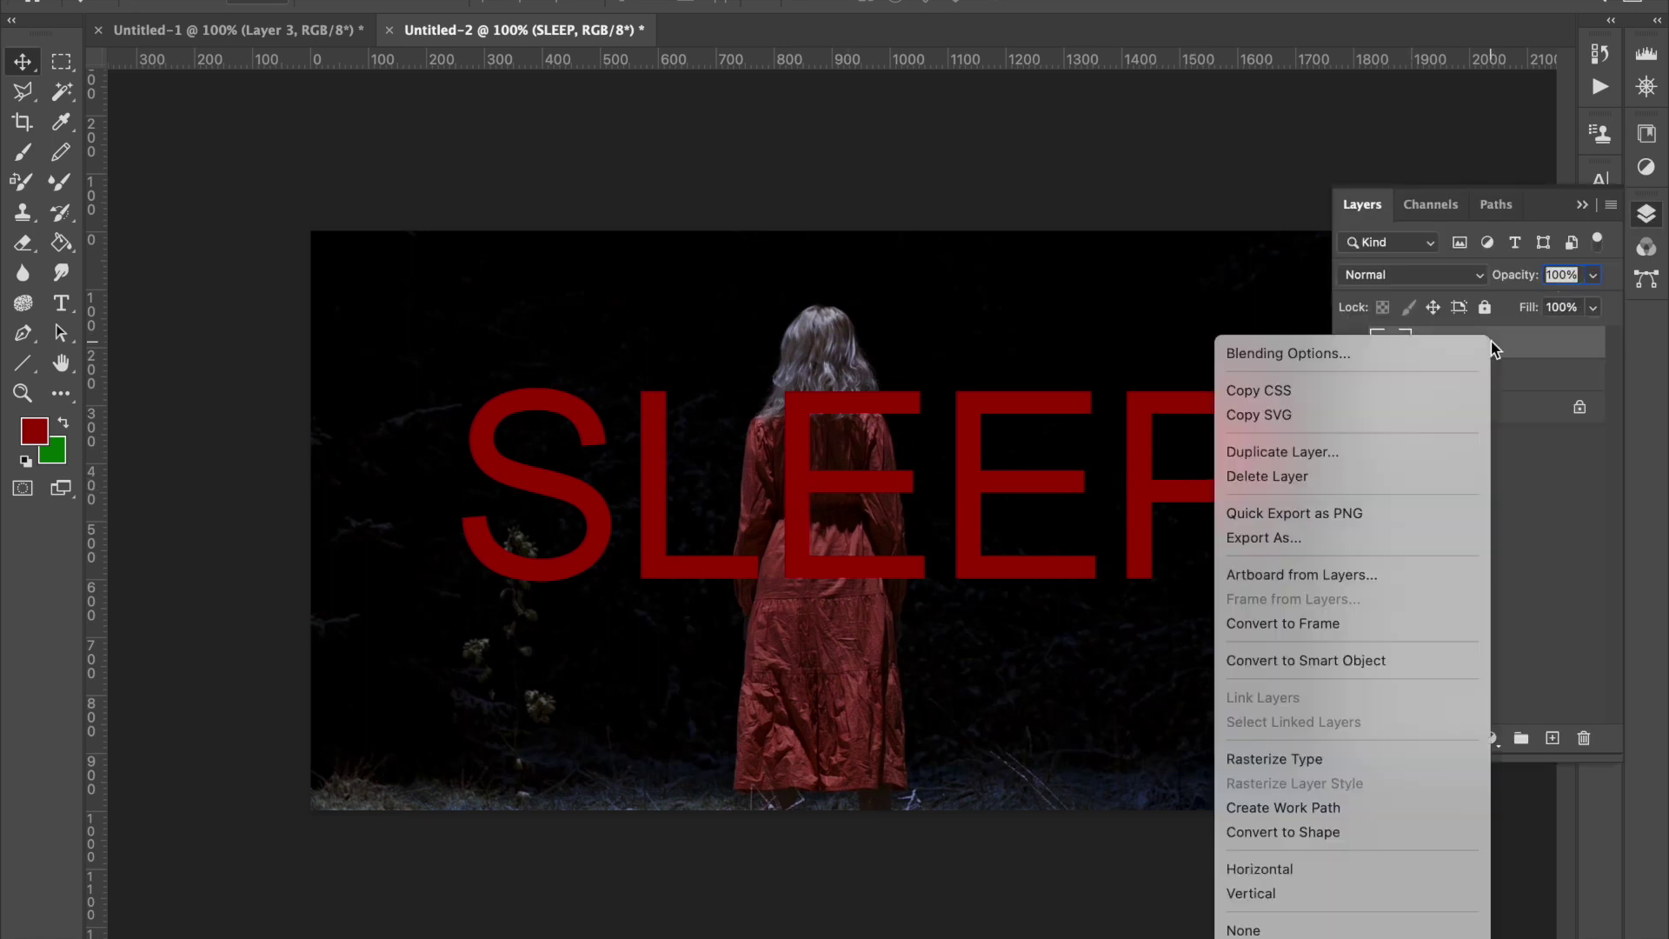
left_click(1304, 759)
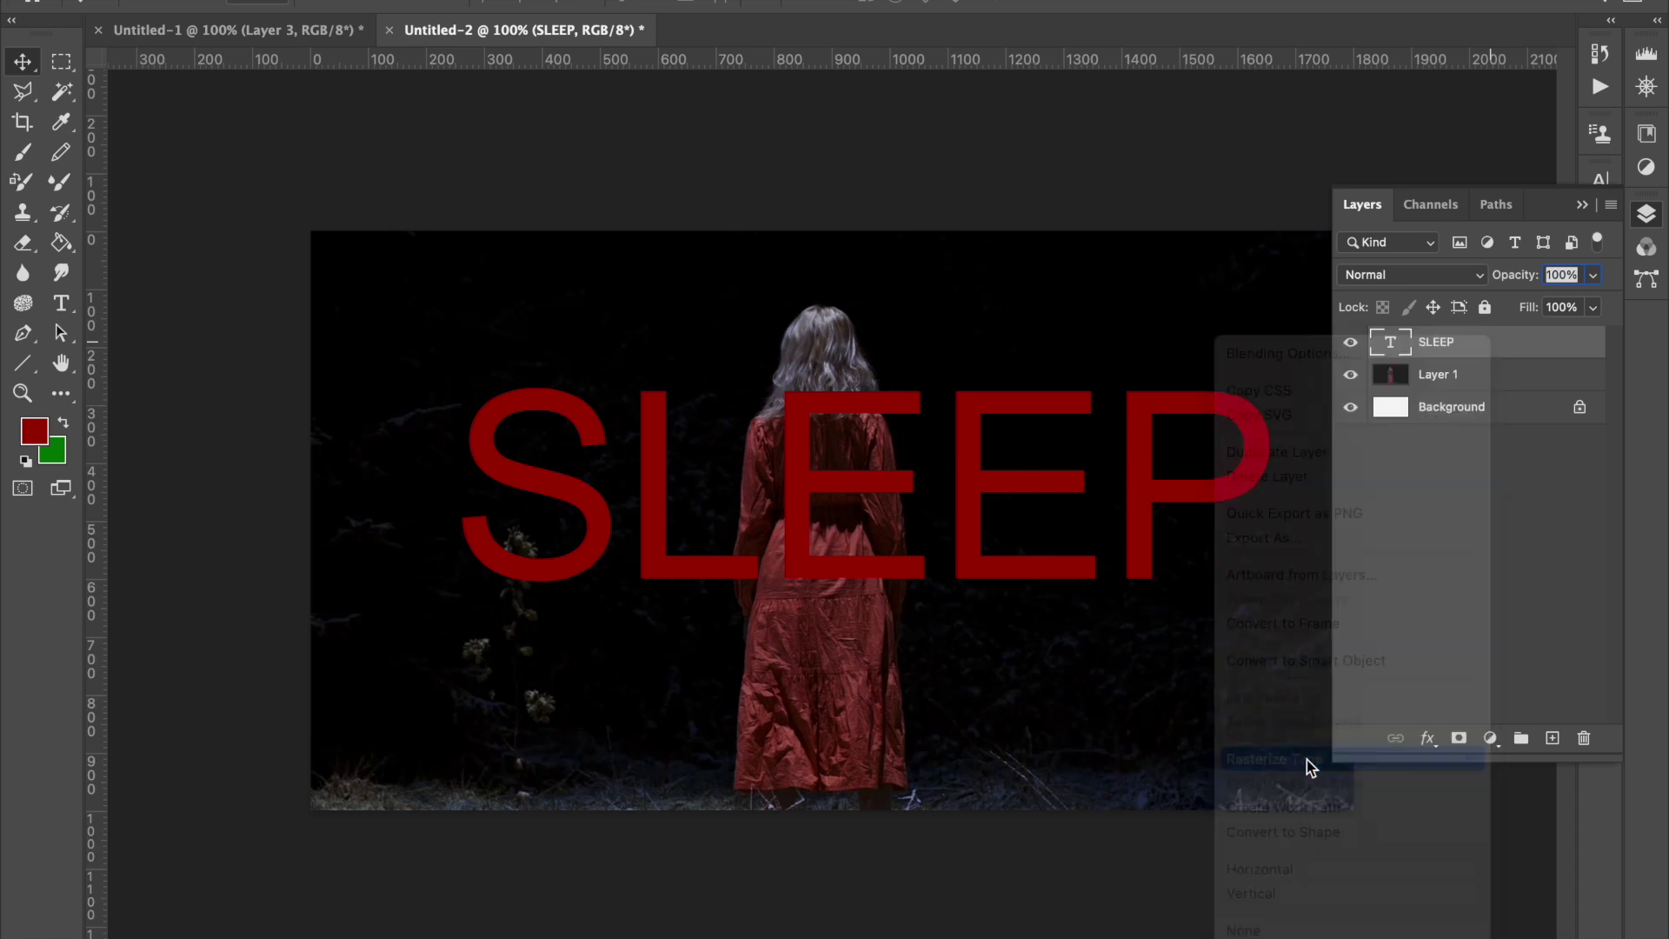
Outline the woman's head and torso with the Polygonal Lasso and delete the SLEEP lettering that covers her.
left_click(23, 91)
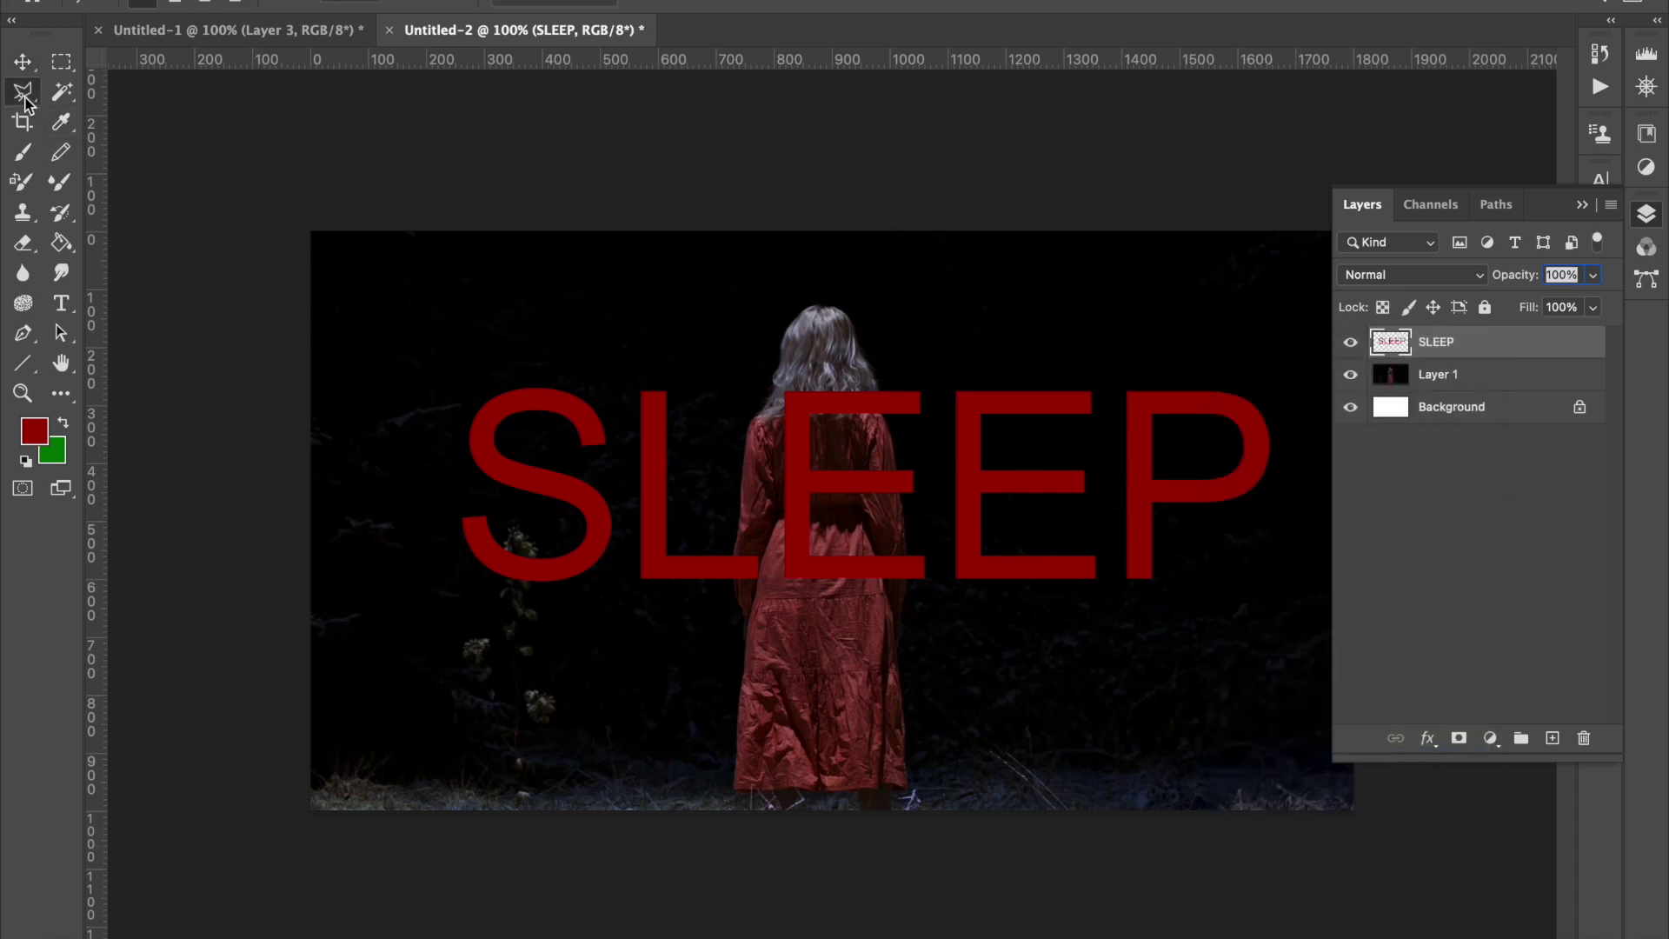
left_click_drag(742, 607, 736, 548)
left_click(764, 372)
left_click(854, 339)
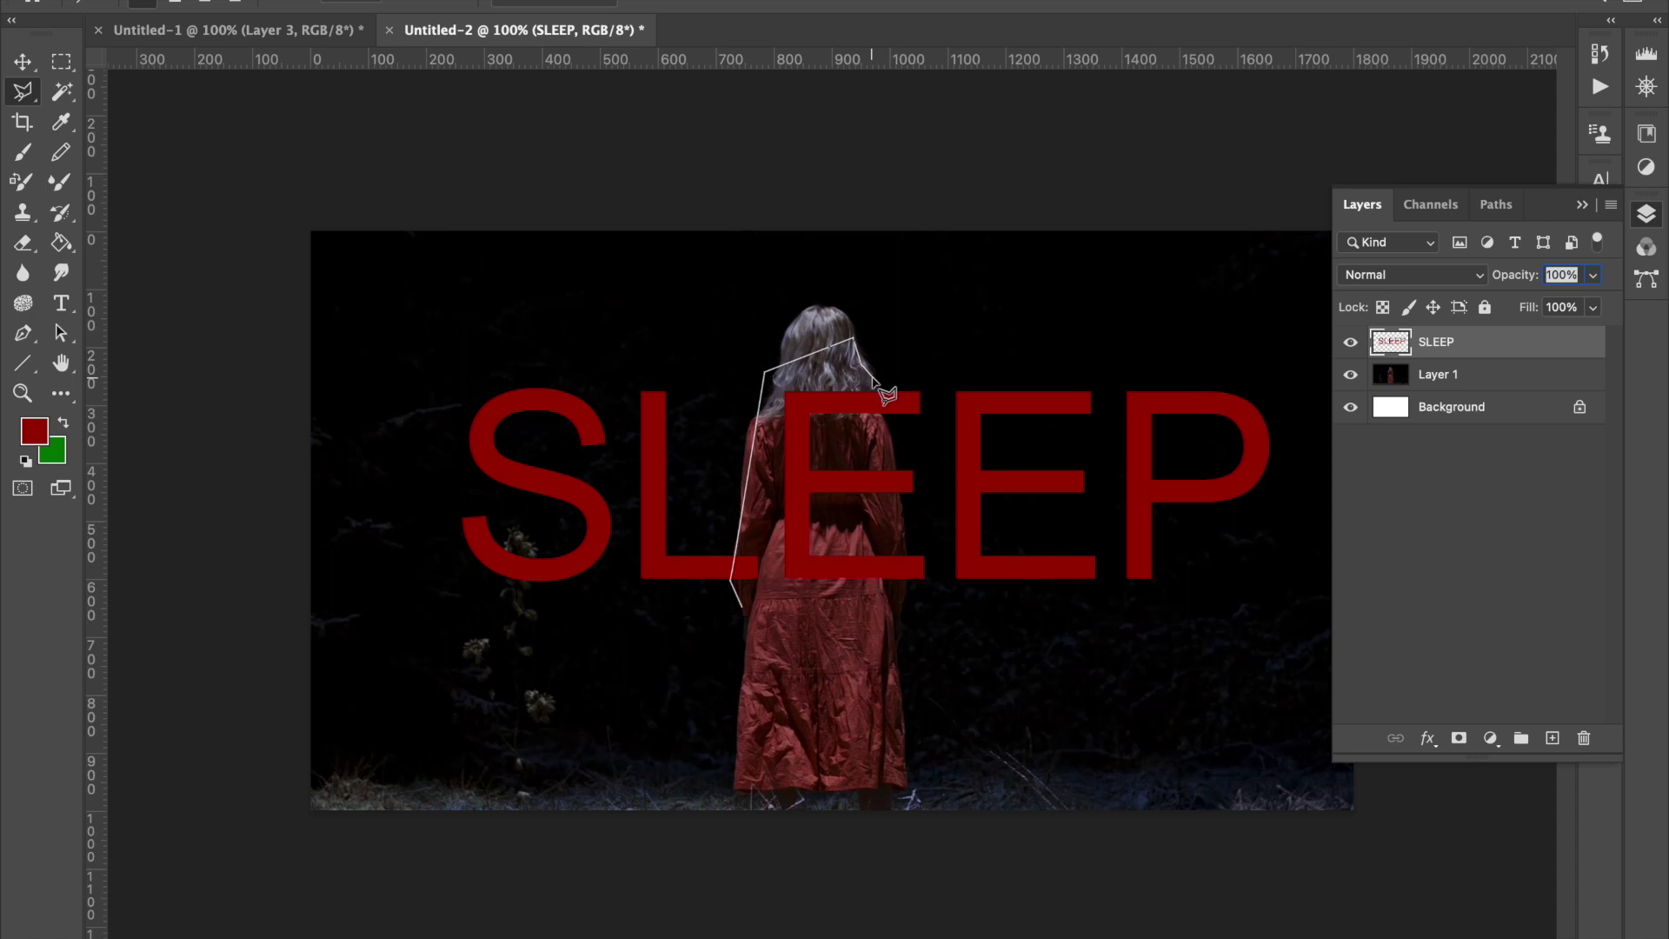
left_click(875, 396)
left_click(885, 417)
left_click(905, 527)
left_click(886, 571)
left_click(894, 619)
left_click(773, 670)
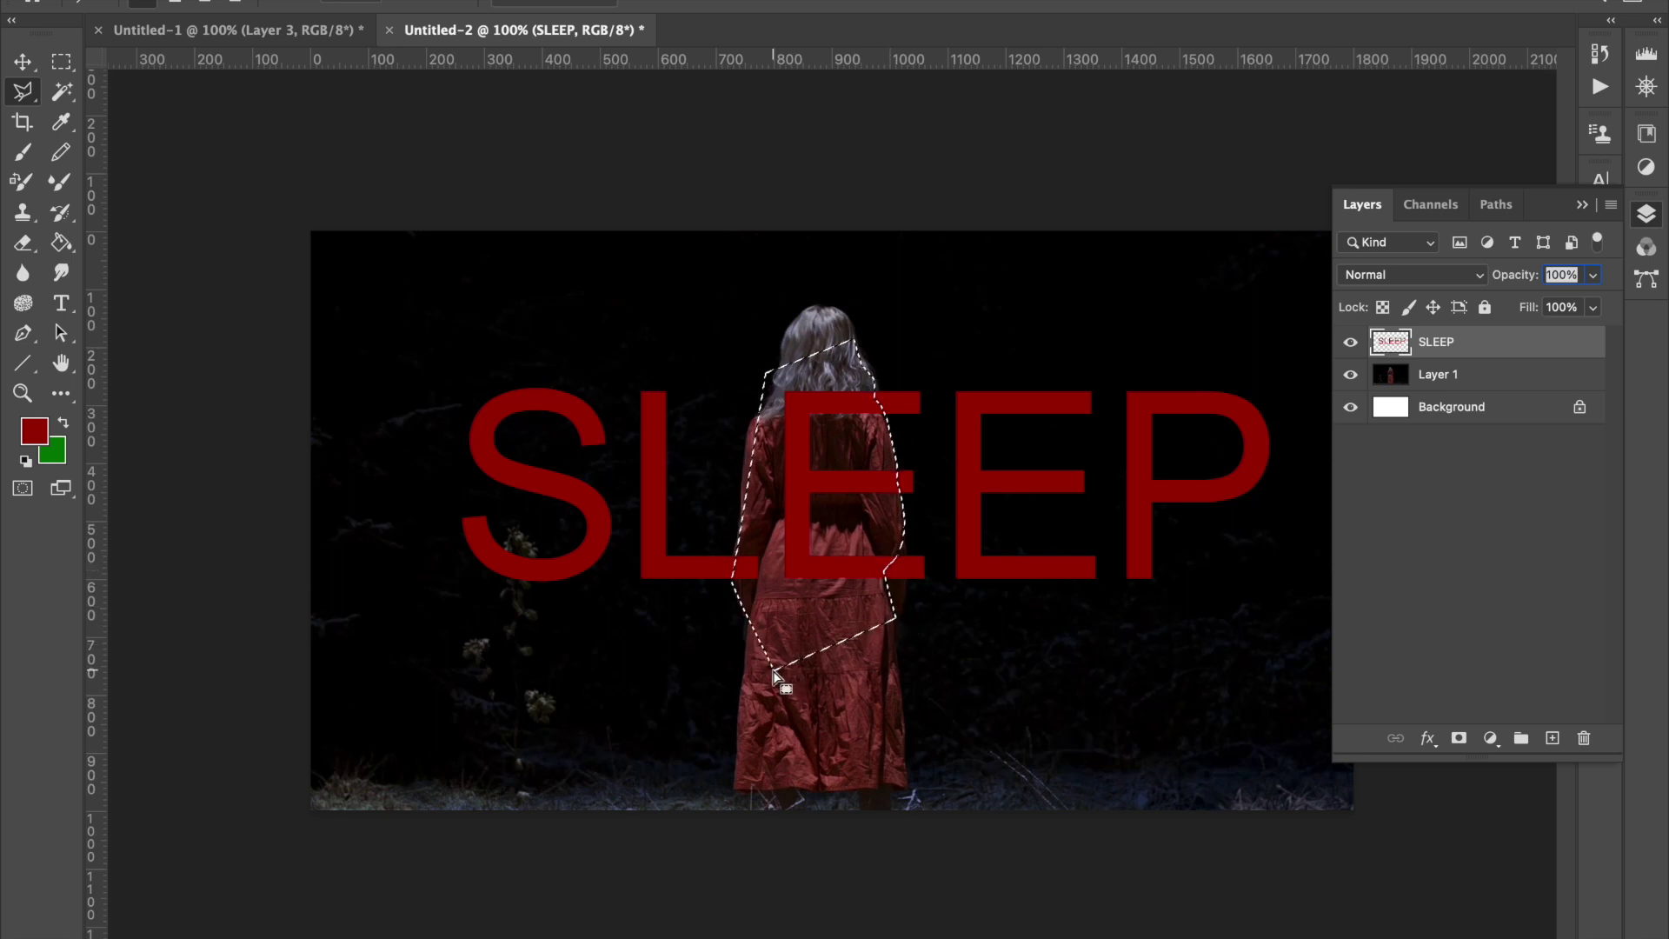
left_click(66, 59)
left_click(290, 194)
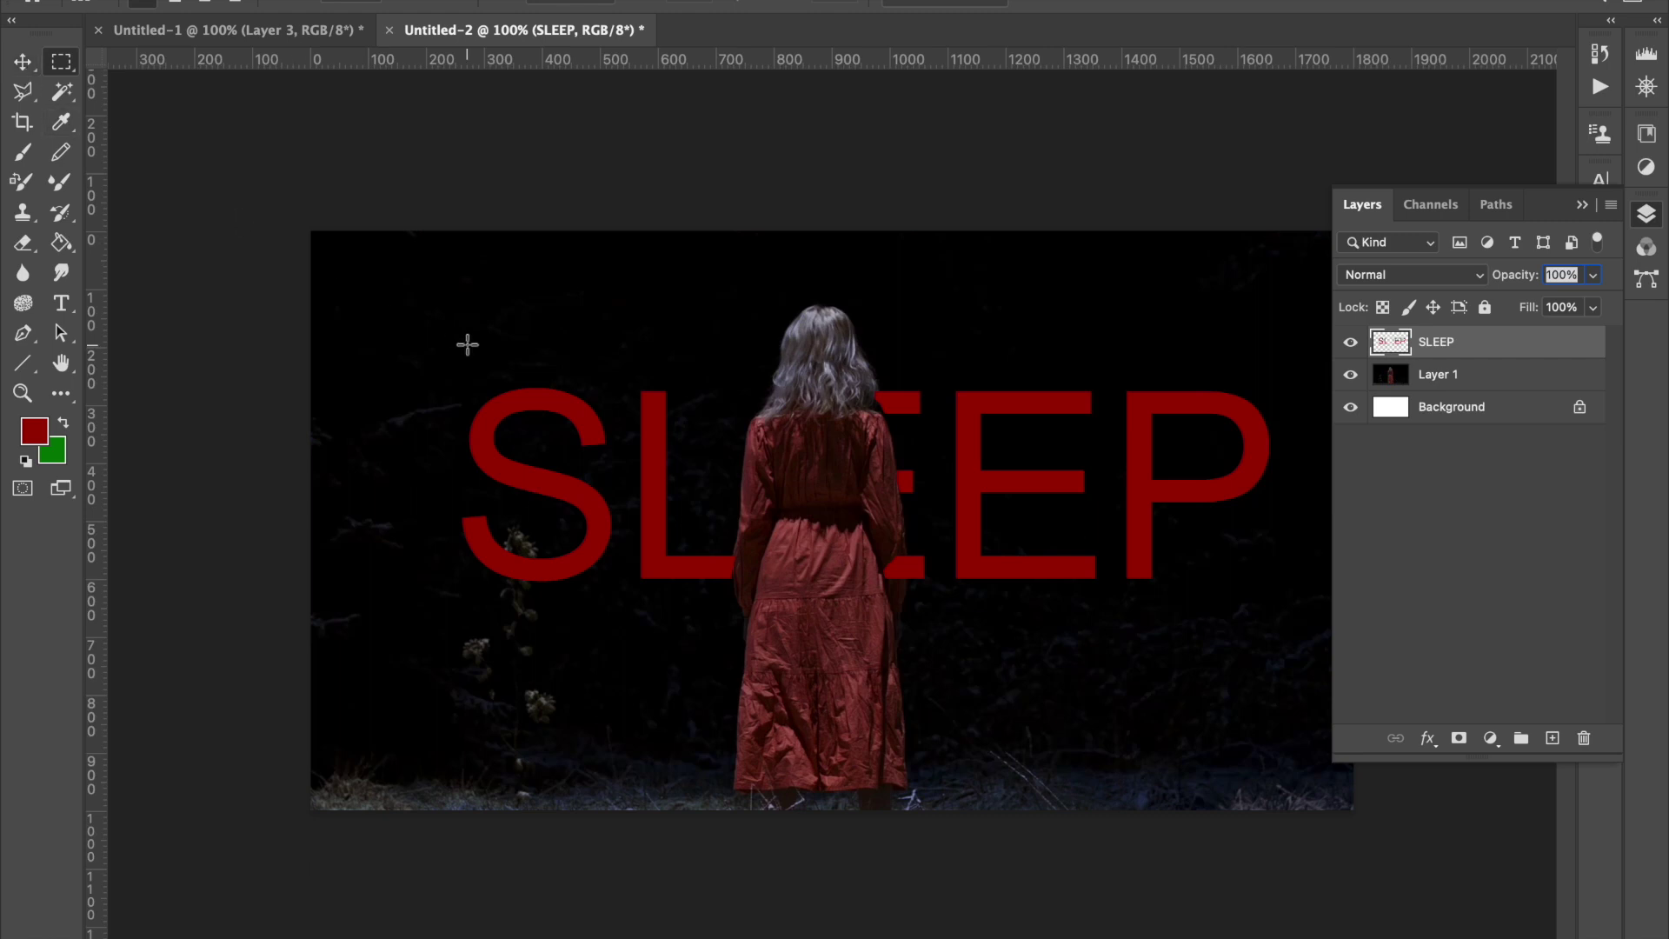
left_click(1581, 205)
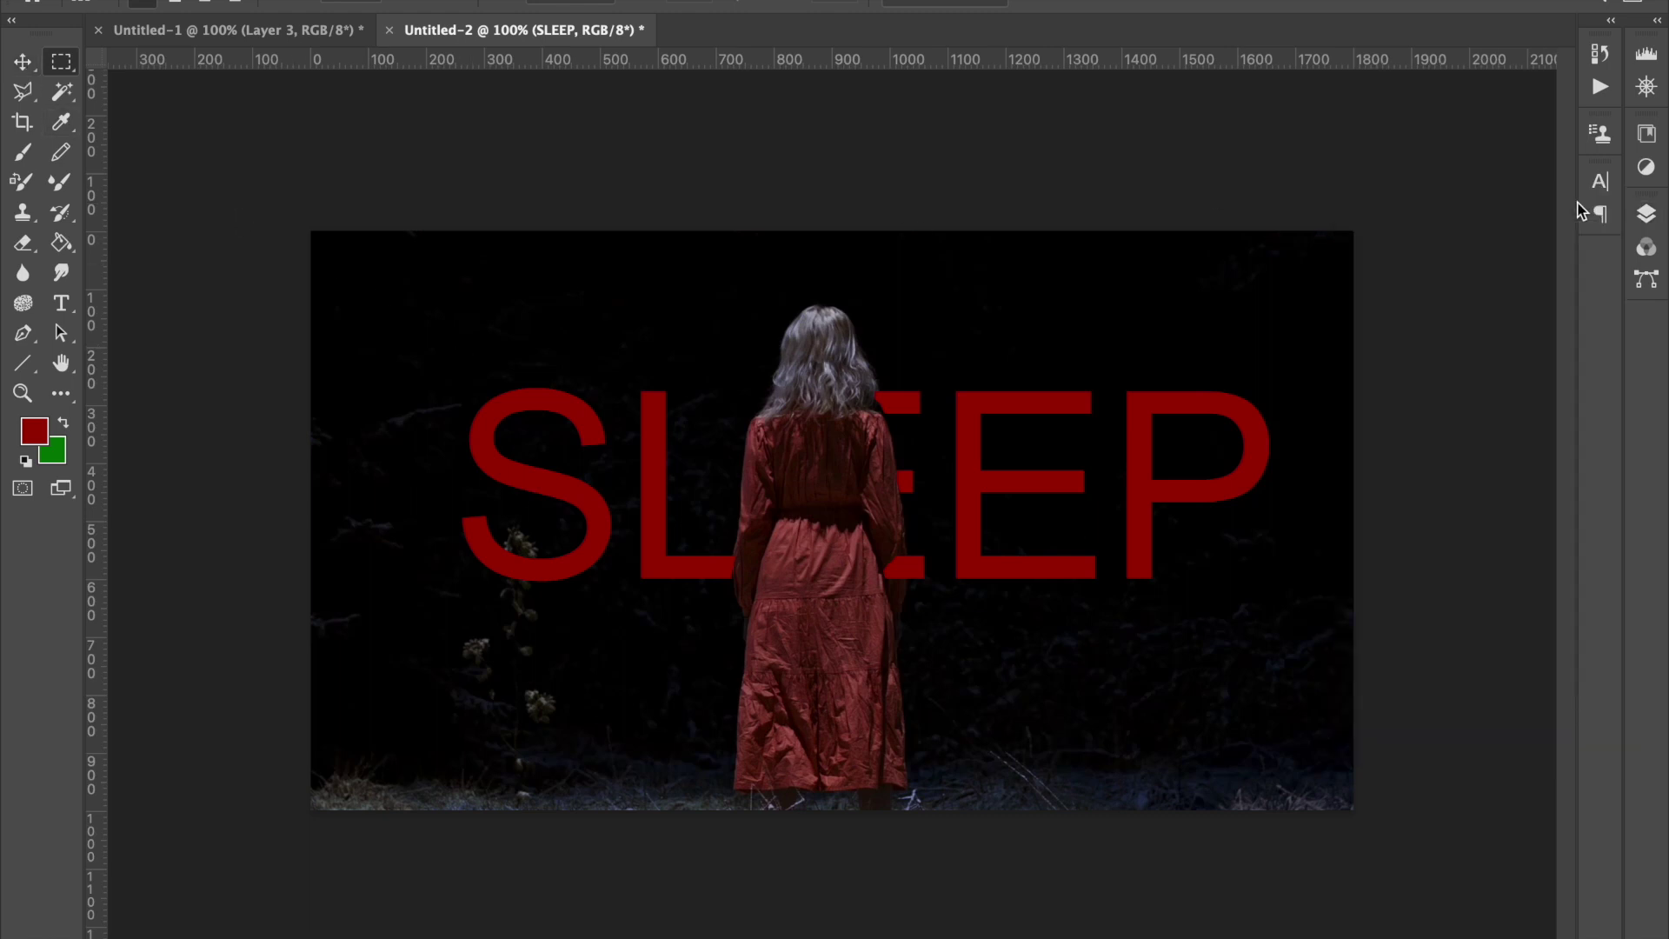
Add the text "movie recommendation and explanation" below the title and shrink it to about 1750 px wide.
left_click(62, 306)
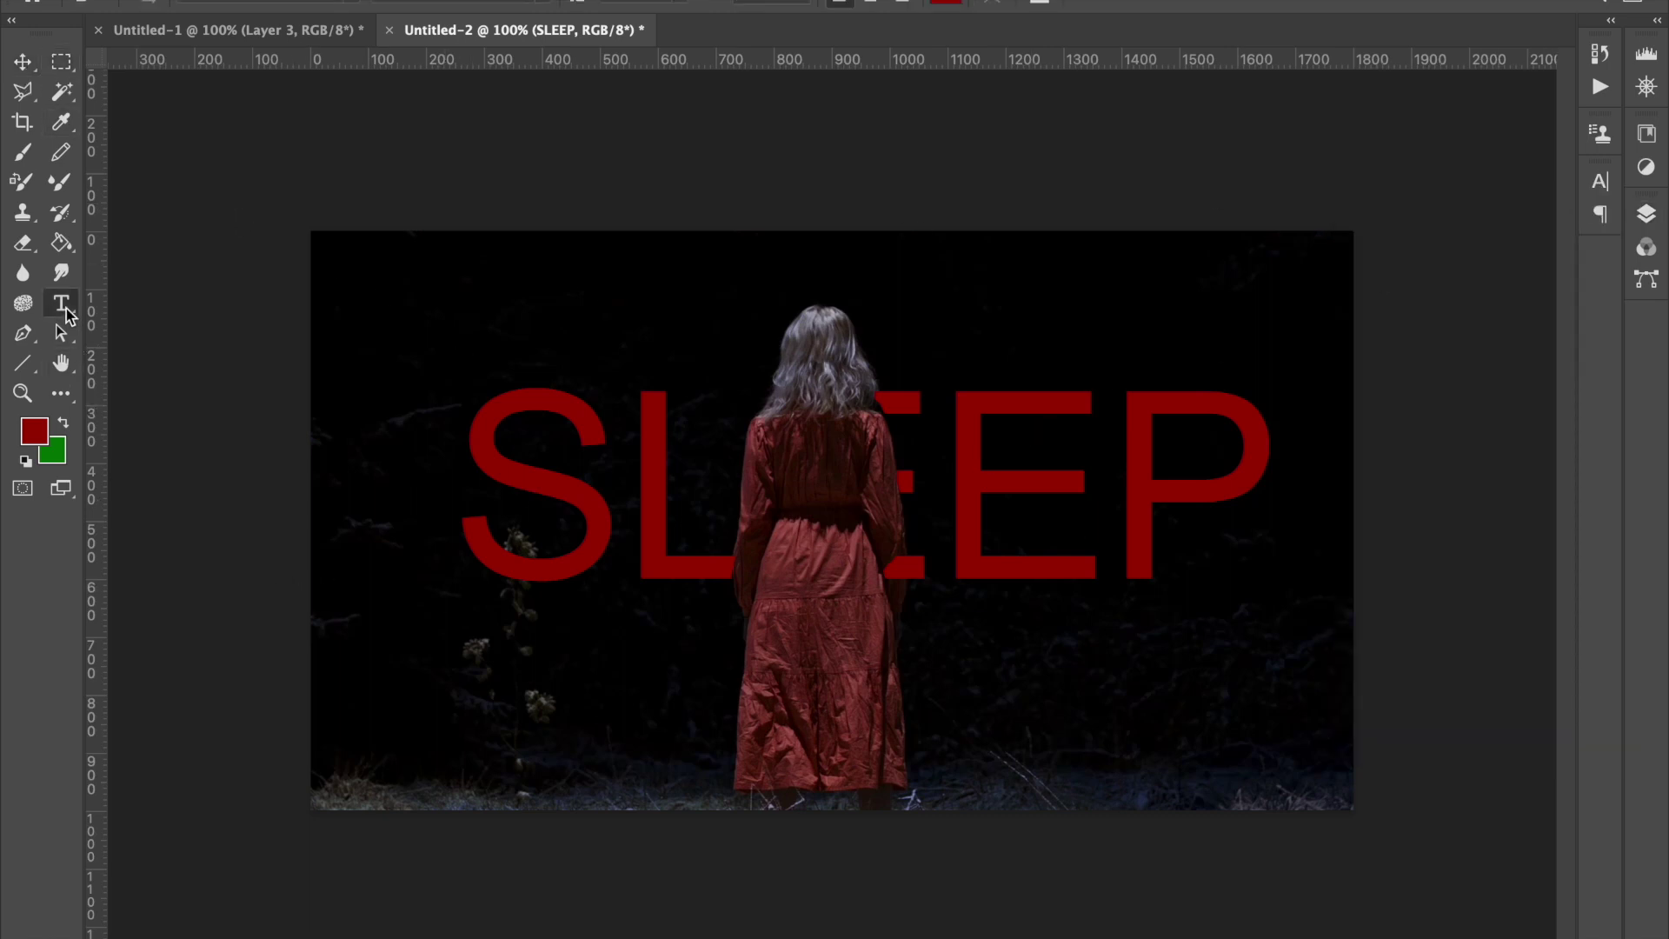
left_click(465, 718)
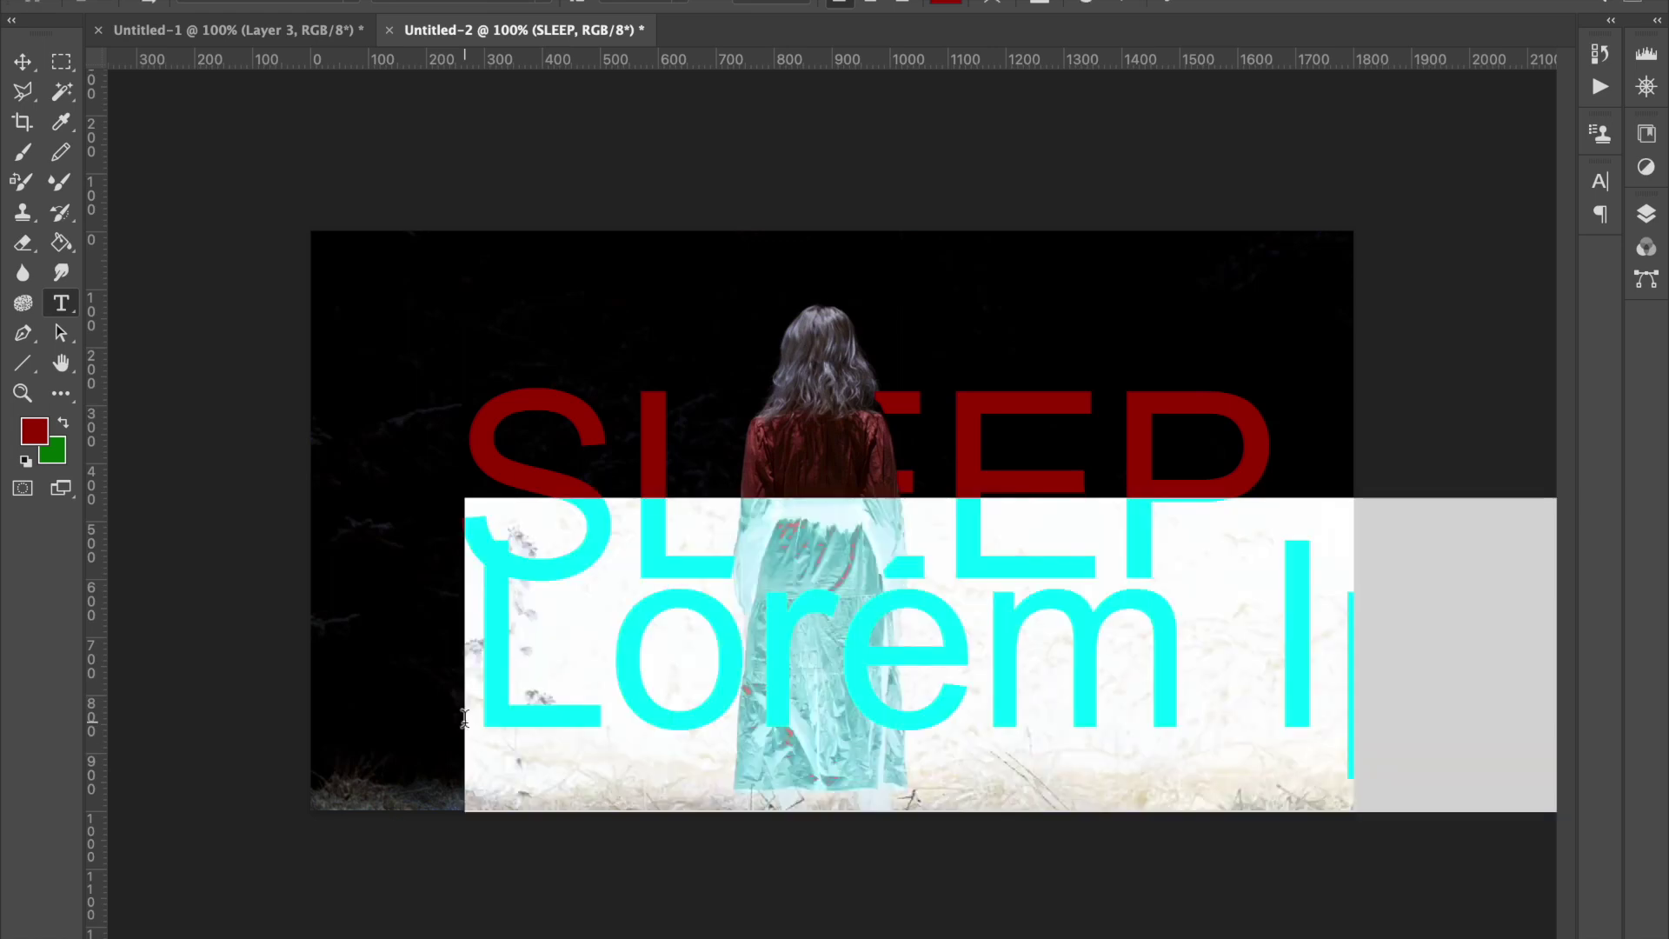
type("movie")
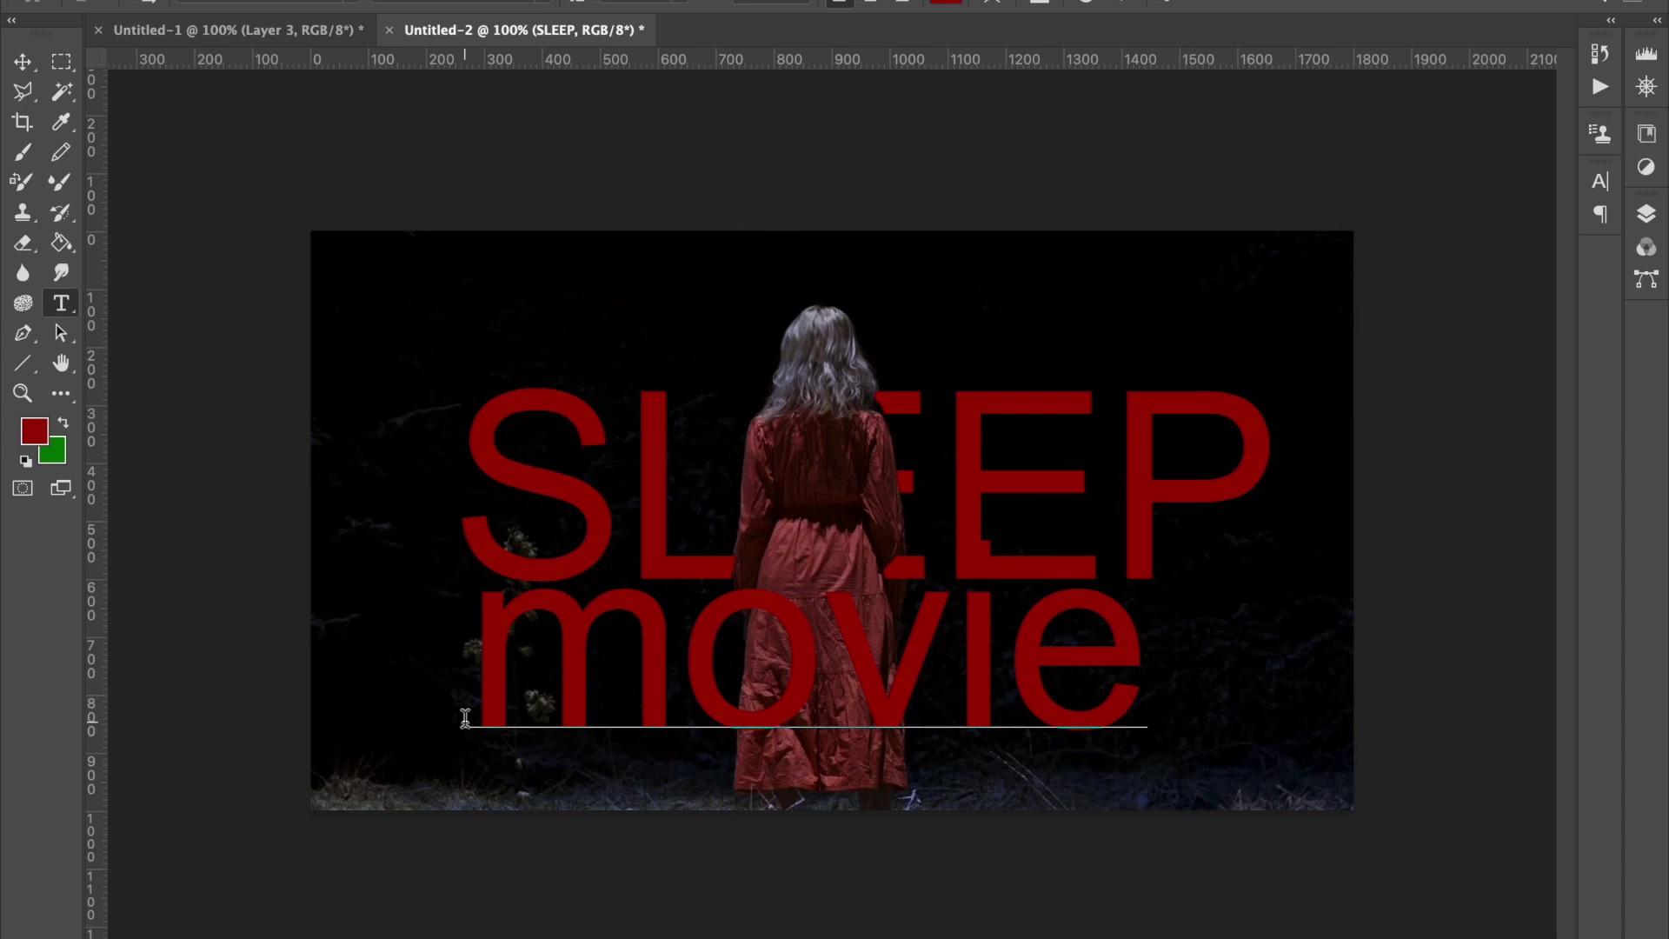
type(" re")
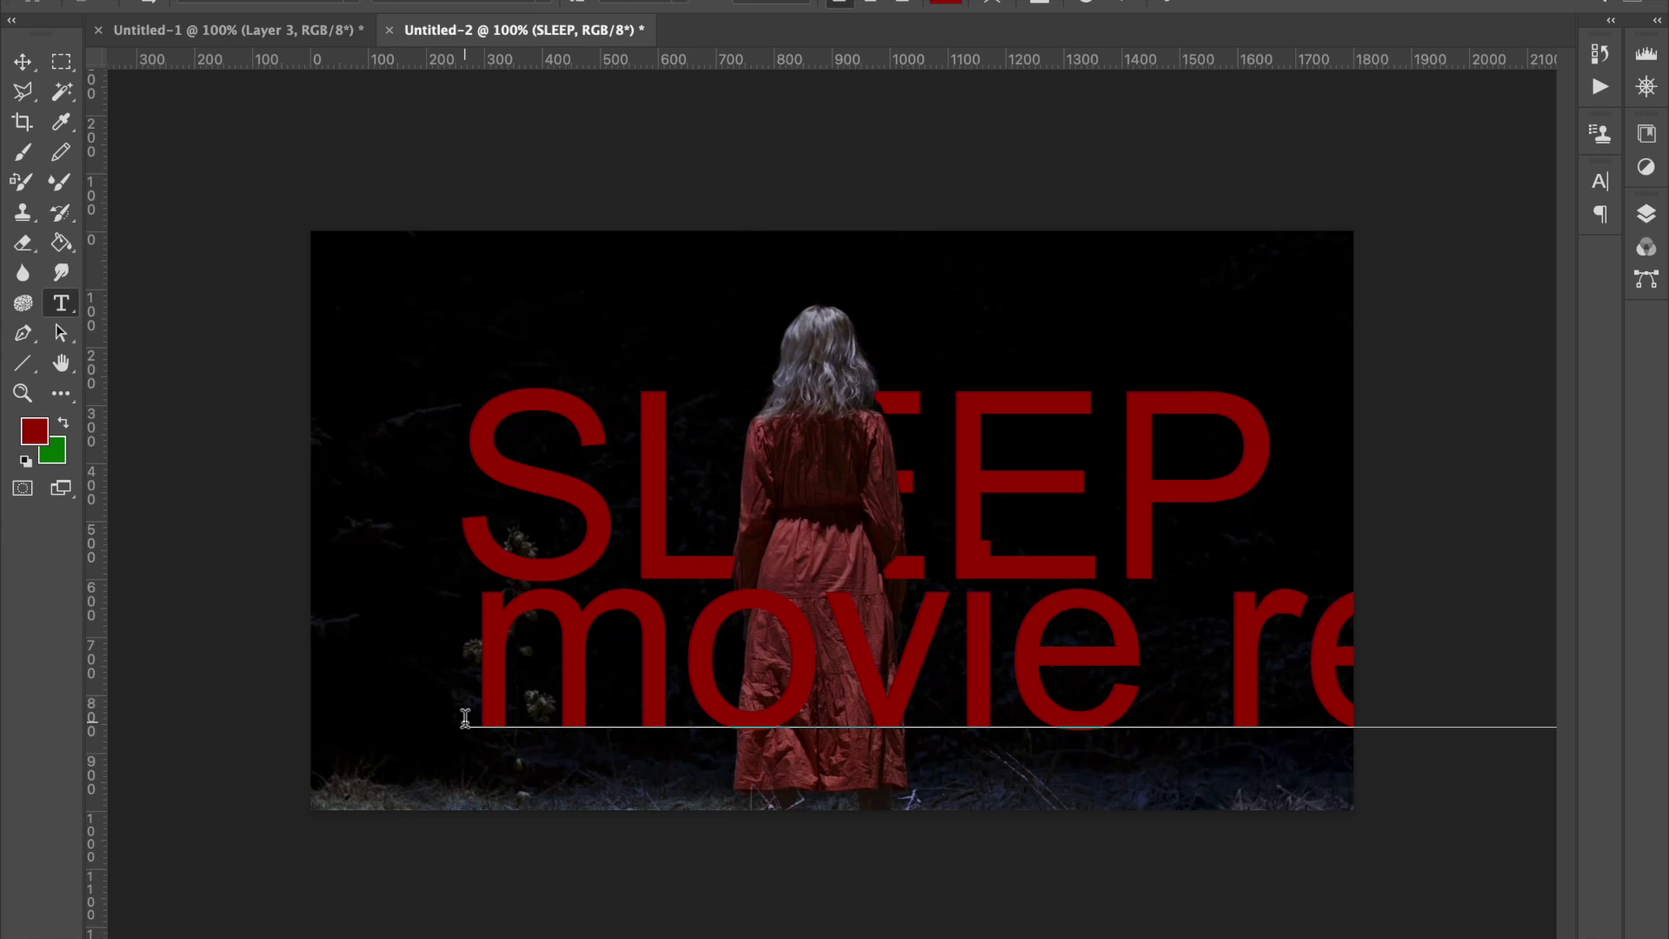
key("ctrl+a")
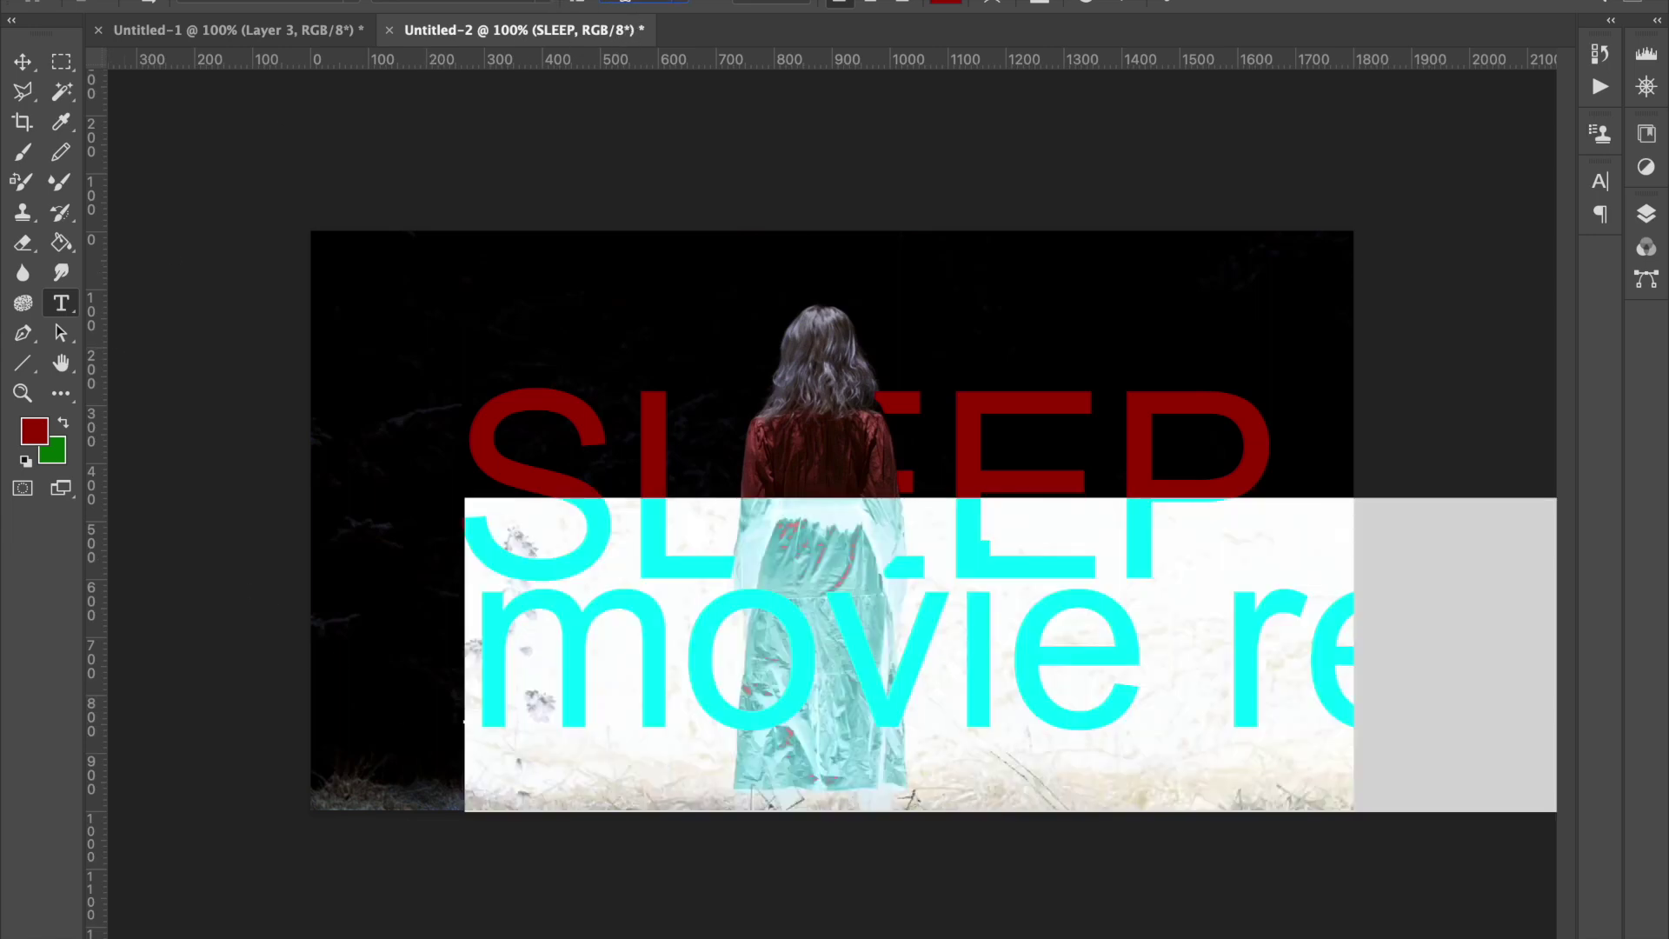
key("Return")
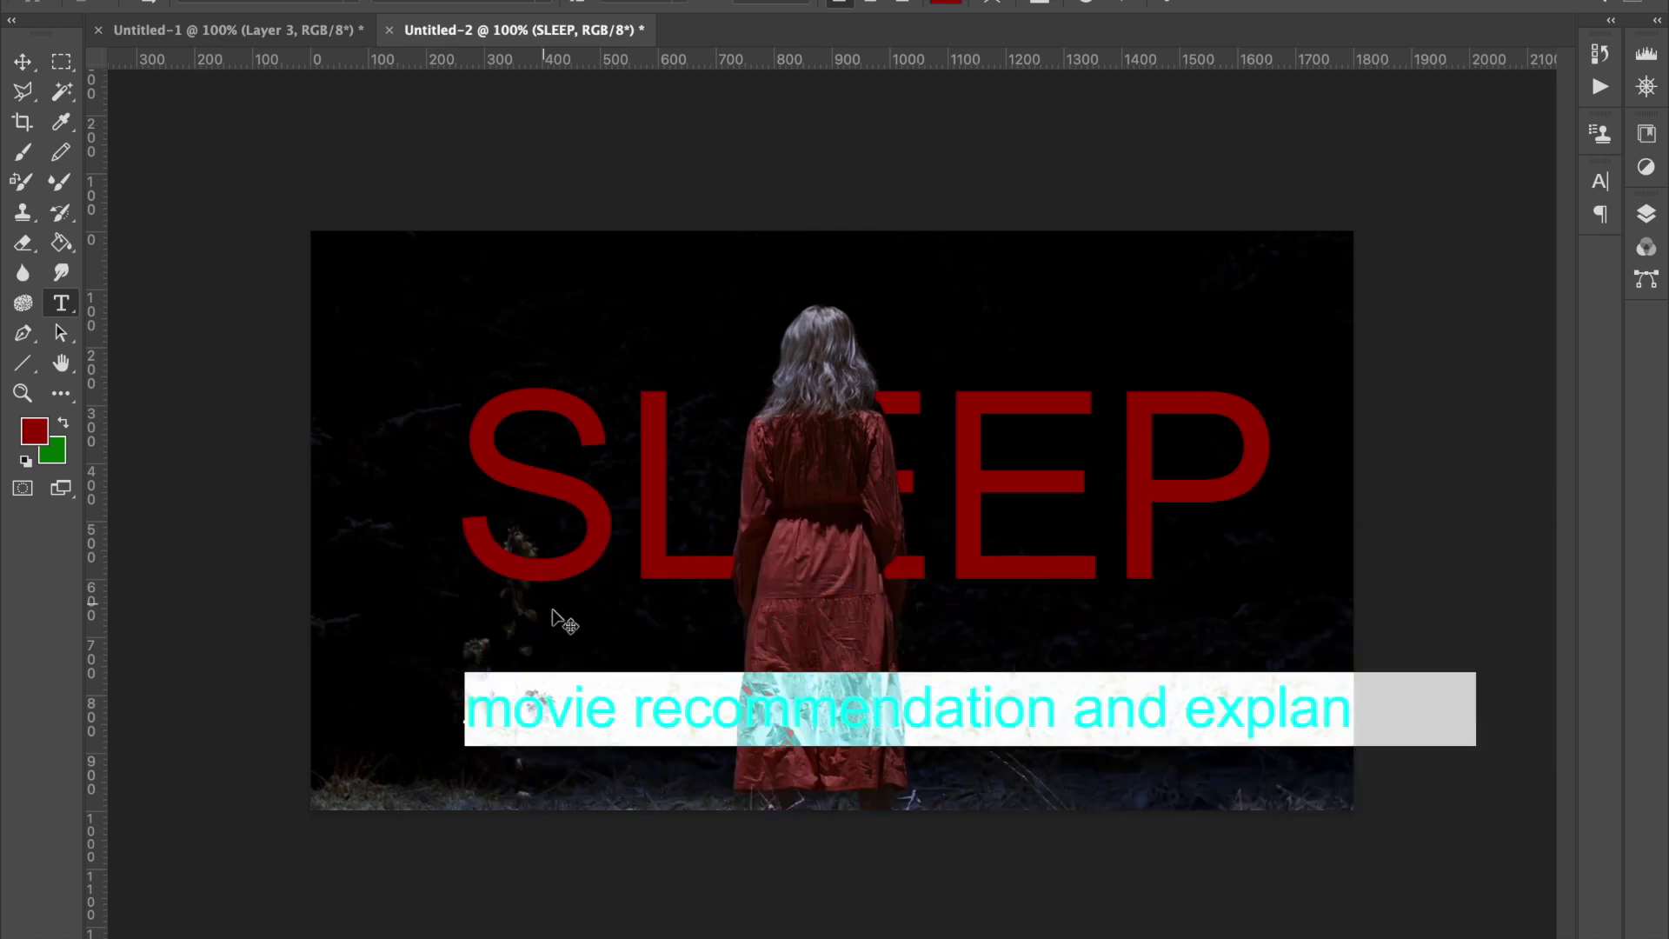
Move the "movie recommendation and explanation" tagline up to just beneath the SLEEP title.
left_click(800, 703)
left_click(22, 61)
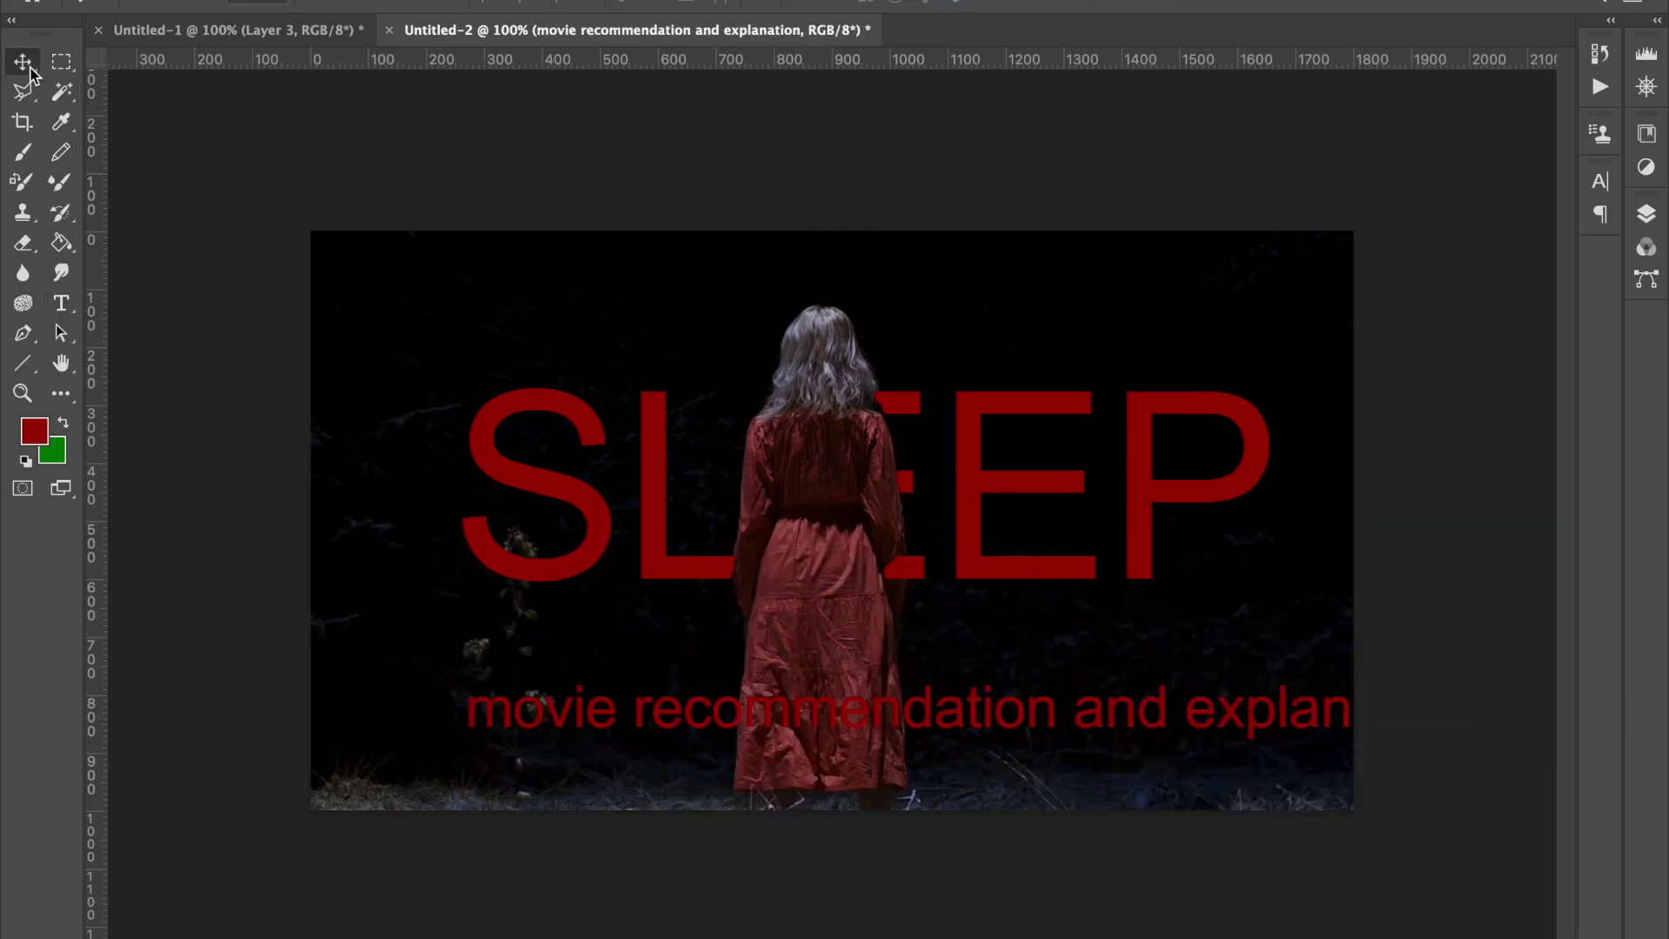
left_click_drag(904, 707, 793, 632)
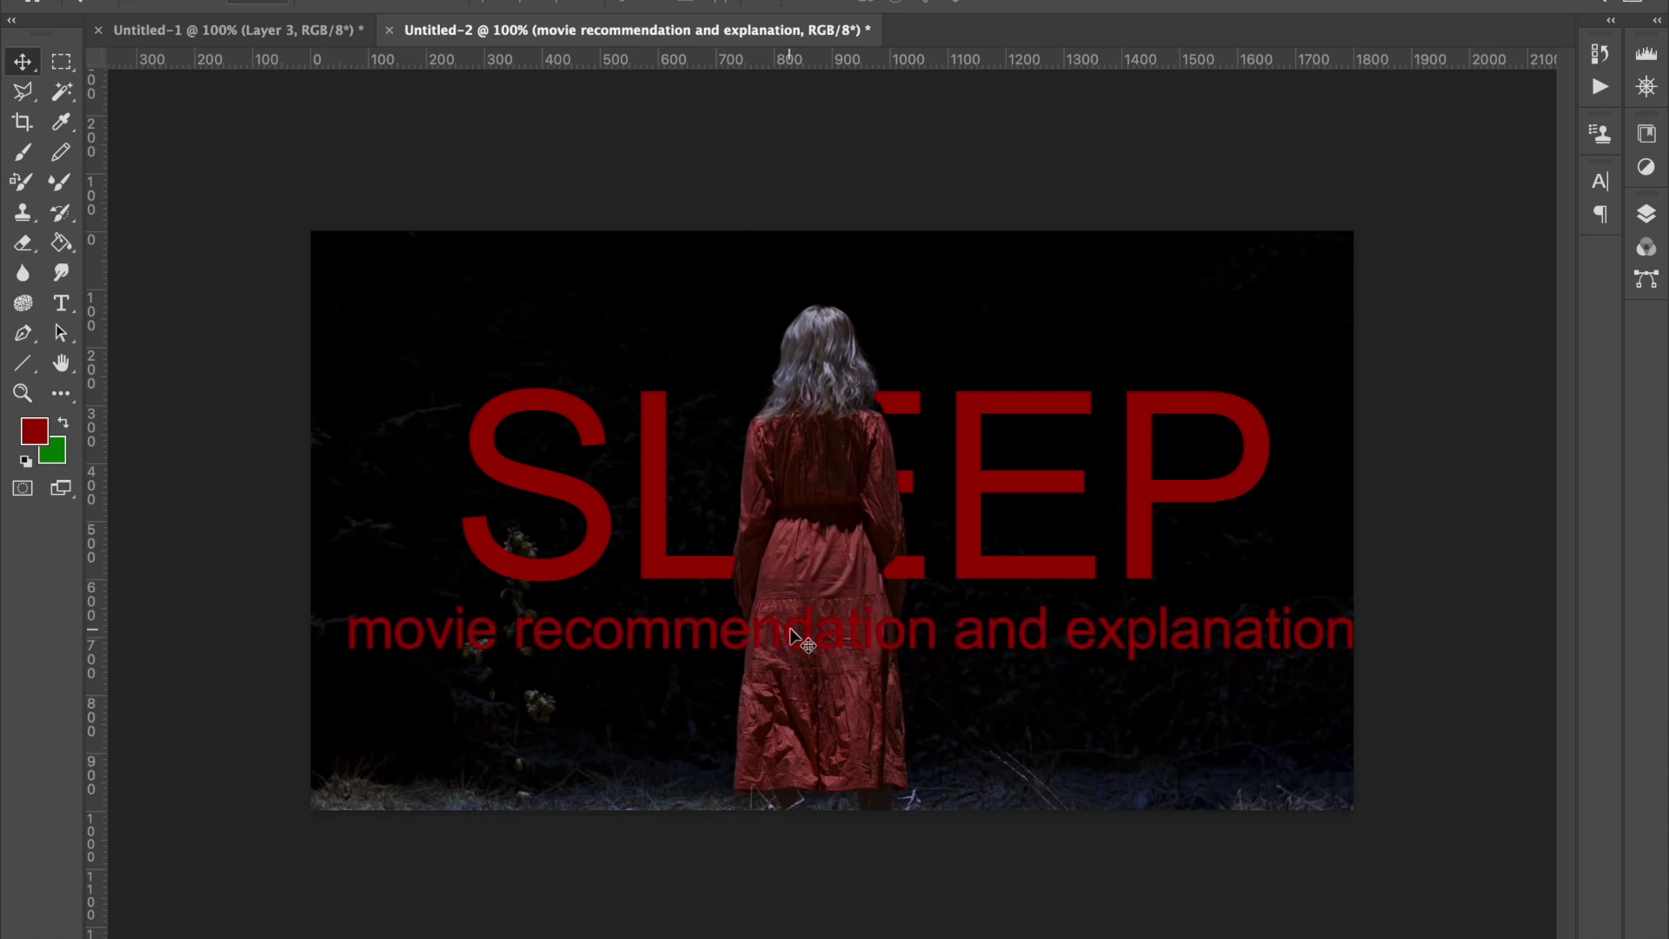
Change the whole tagline's text colour to dark grey 5c5b5b.
left_click(61, 302)
left_click(382, 625)
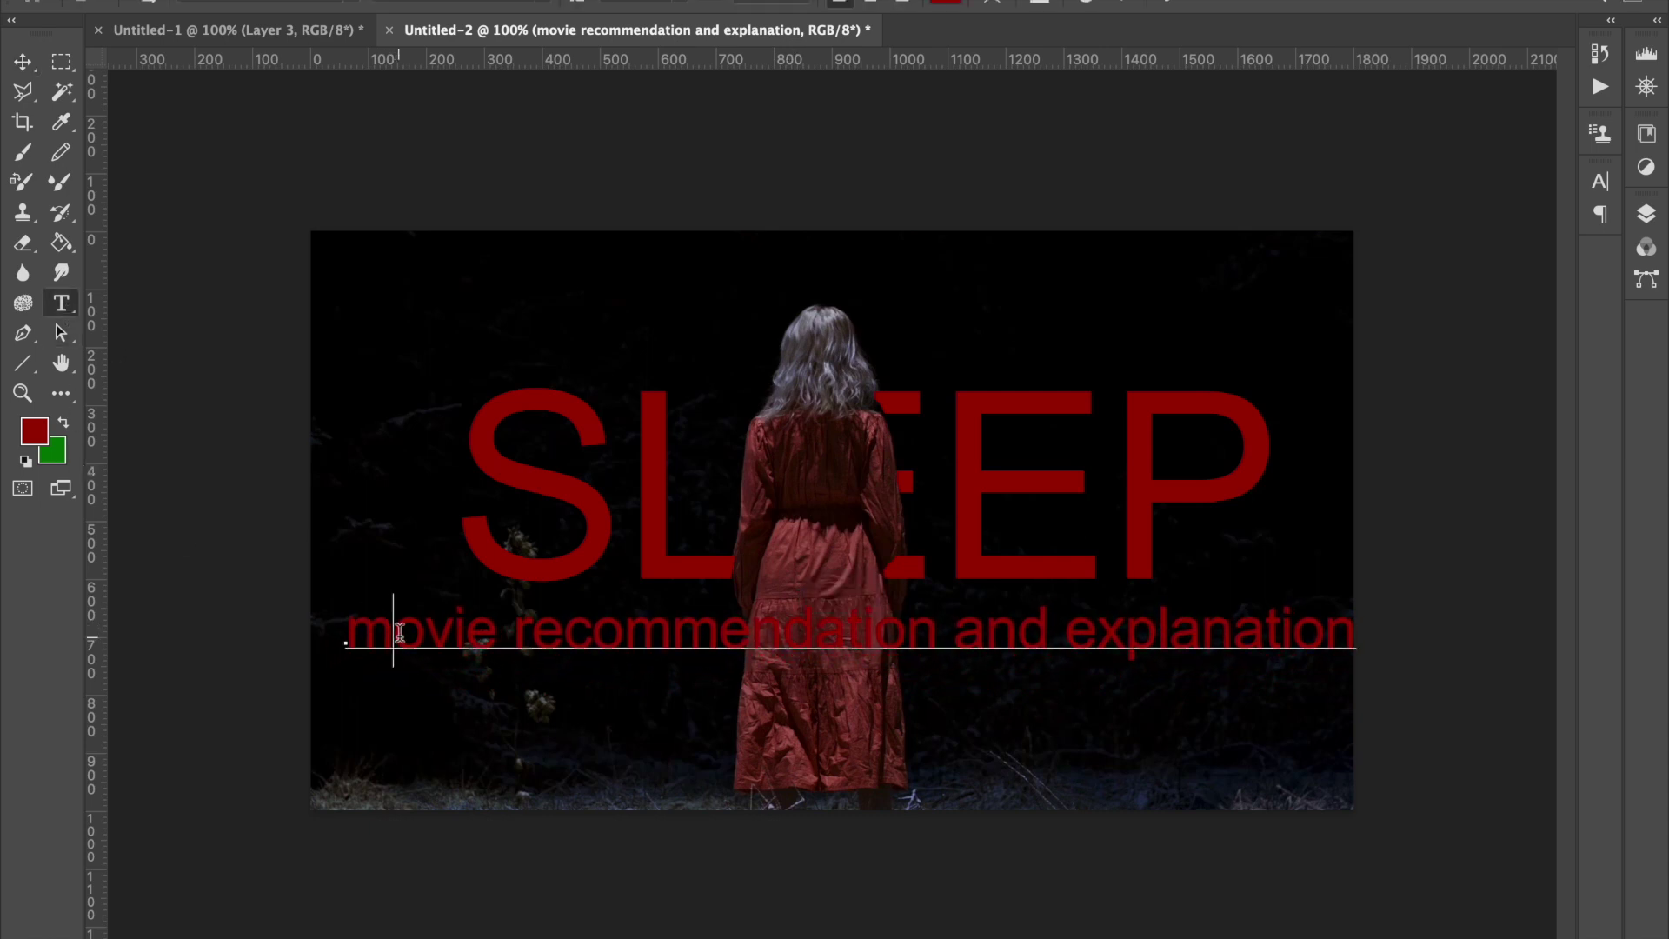
key("super+a")
left_click(954, 4)
left_click_drag(1054, 297, 1012, 396)
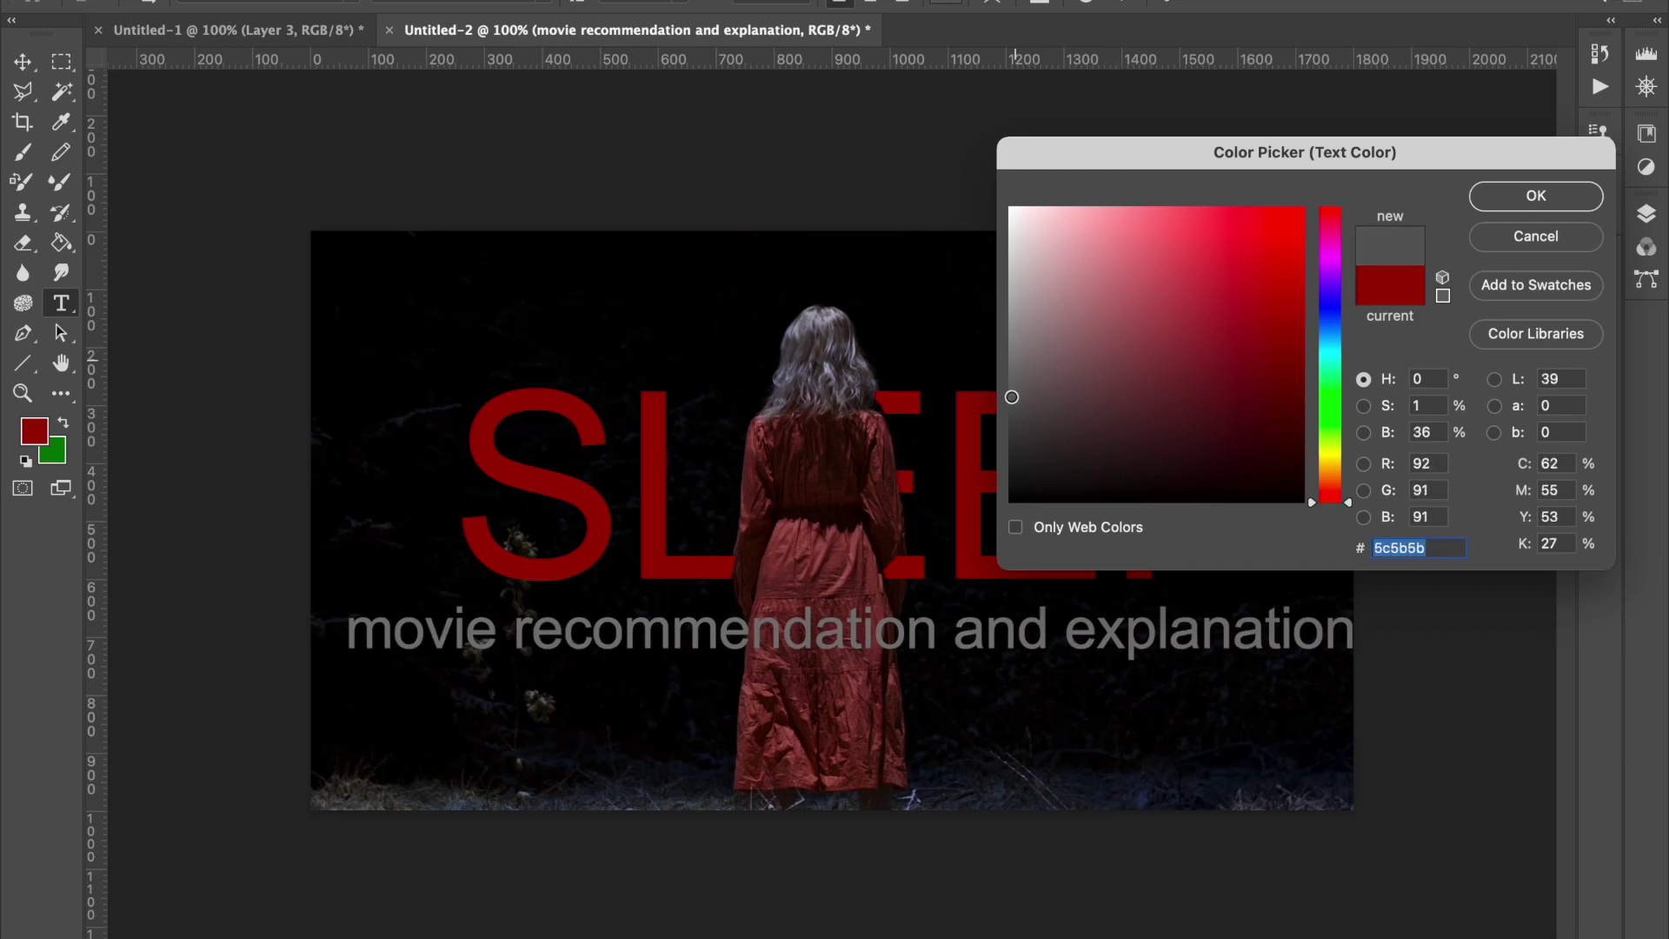
left_click(1535, 195)
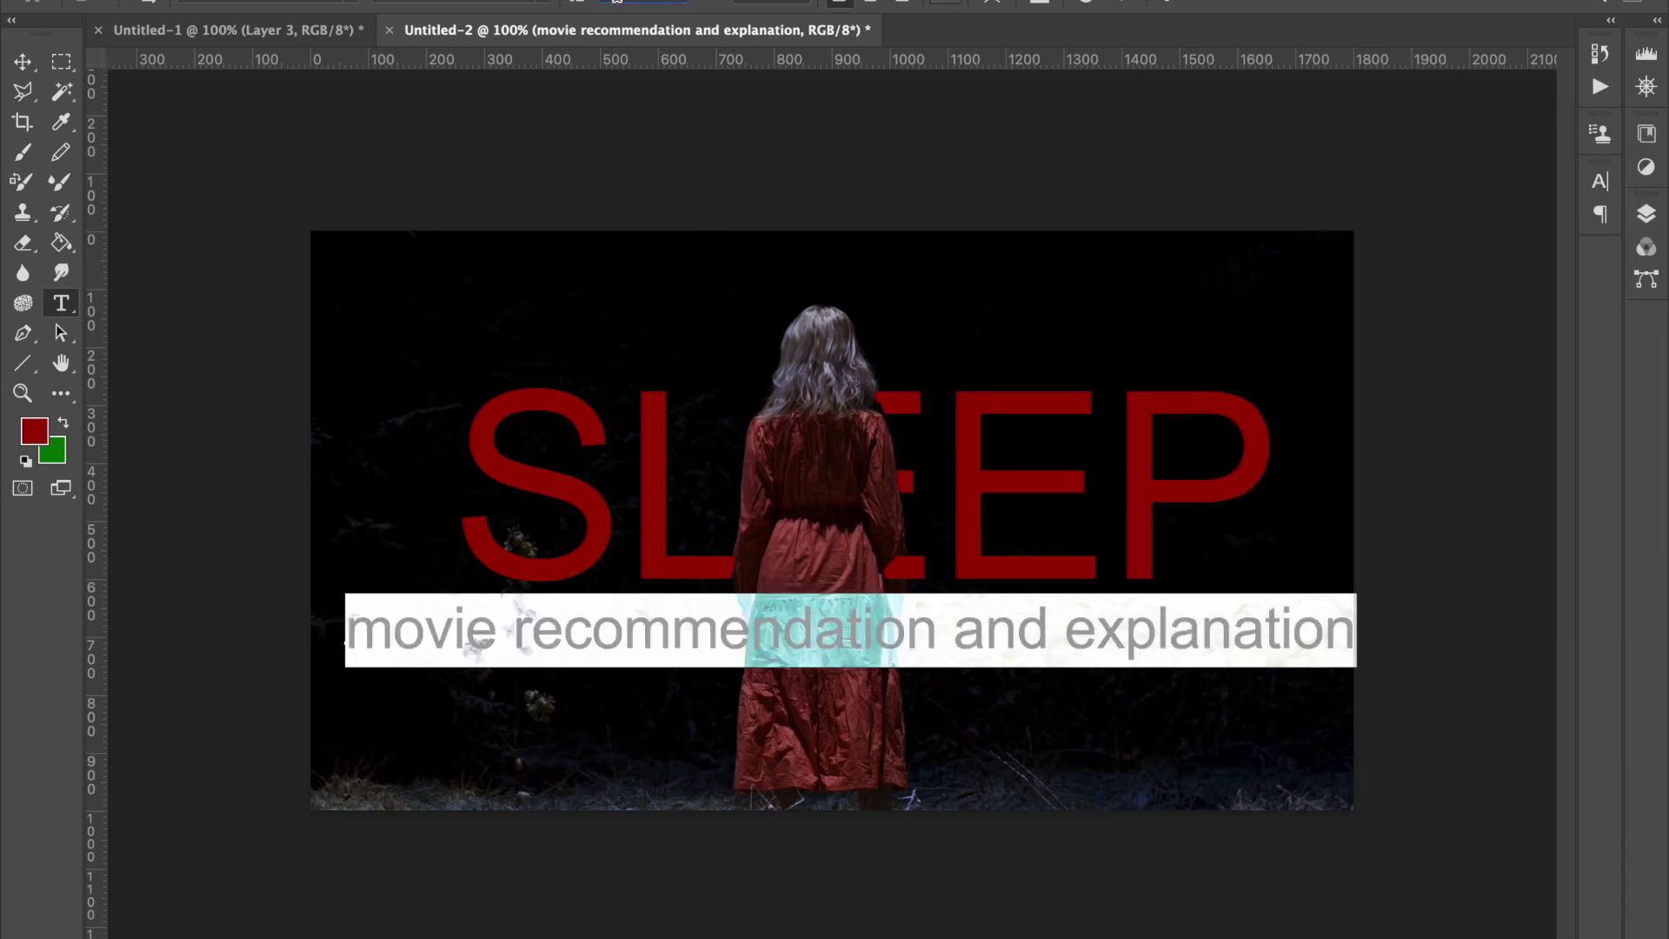
Reduce the tagline to about 1030 px wide and centre it under the SLEEP title.
key("Return")
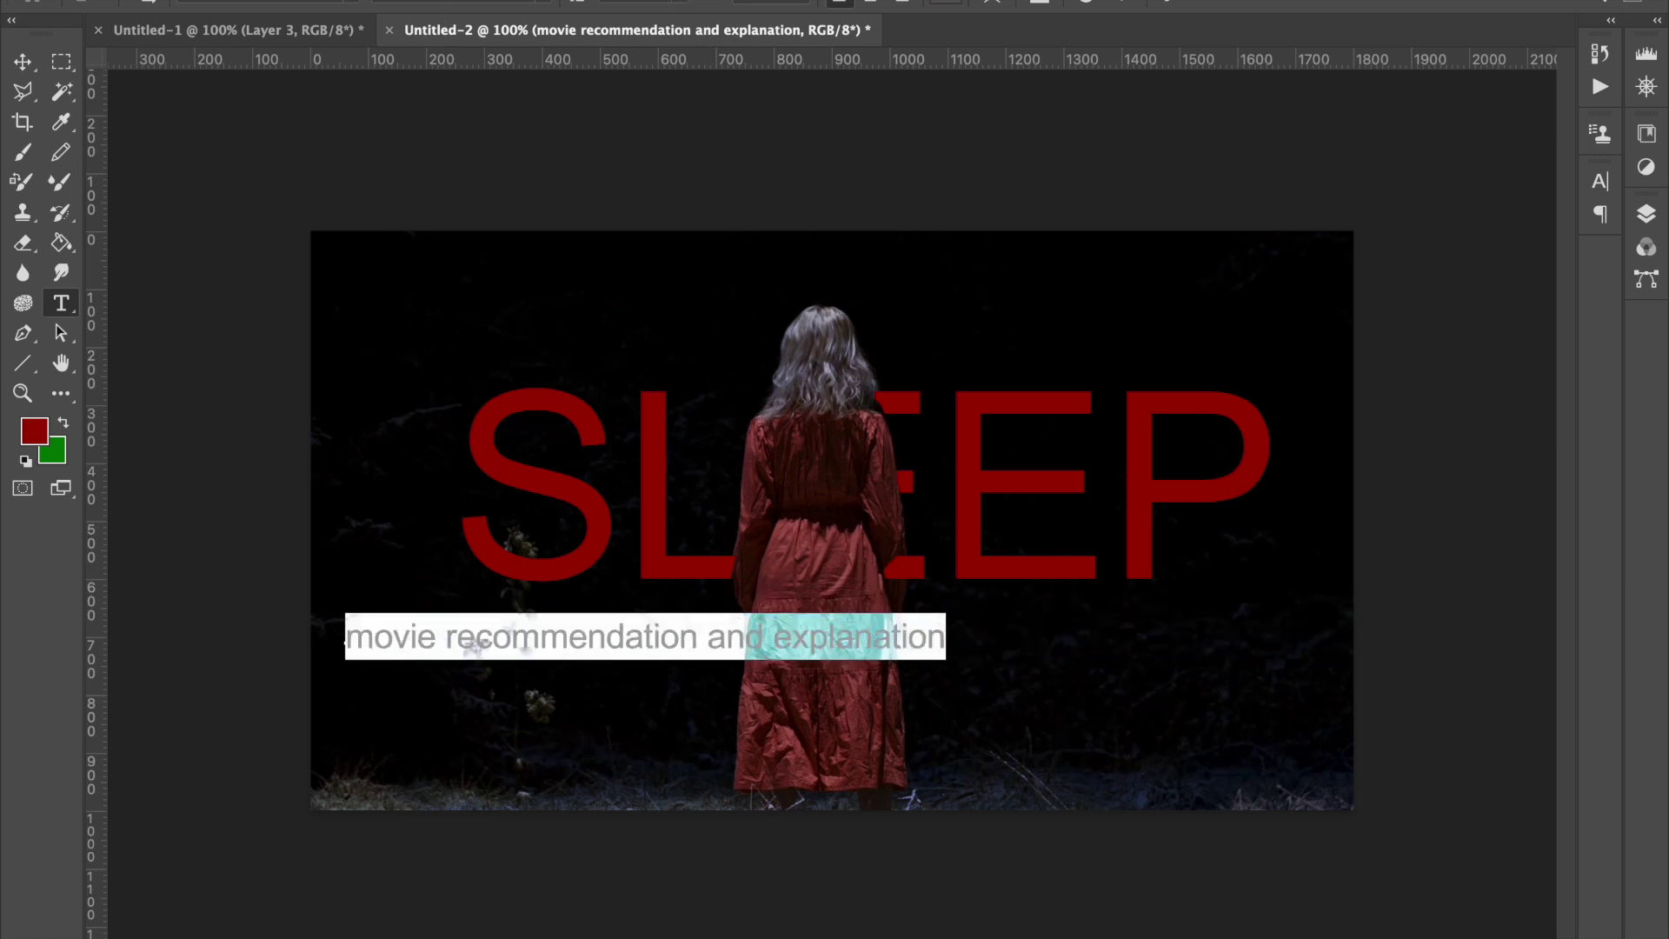
left_click(23, 61)
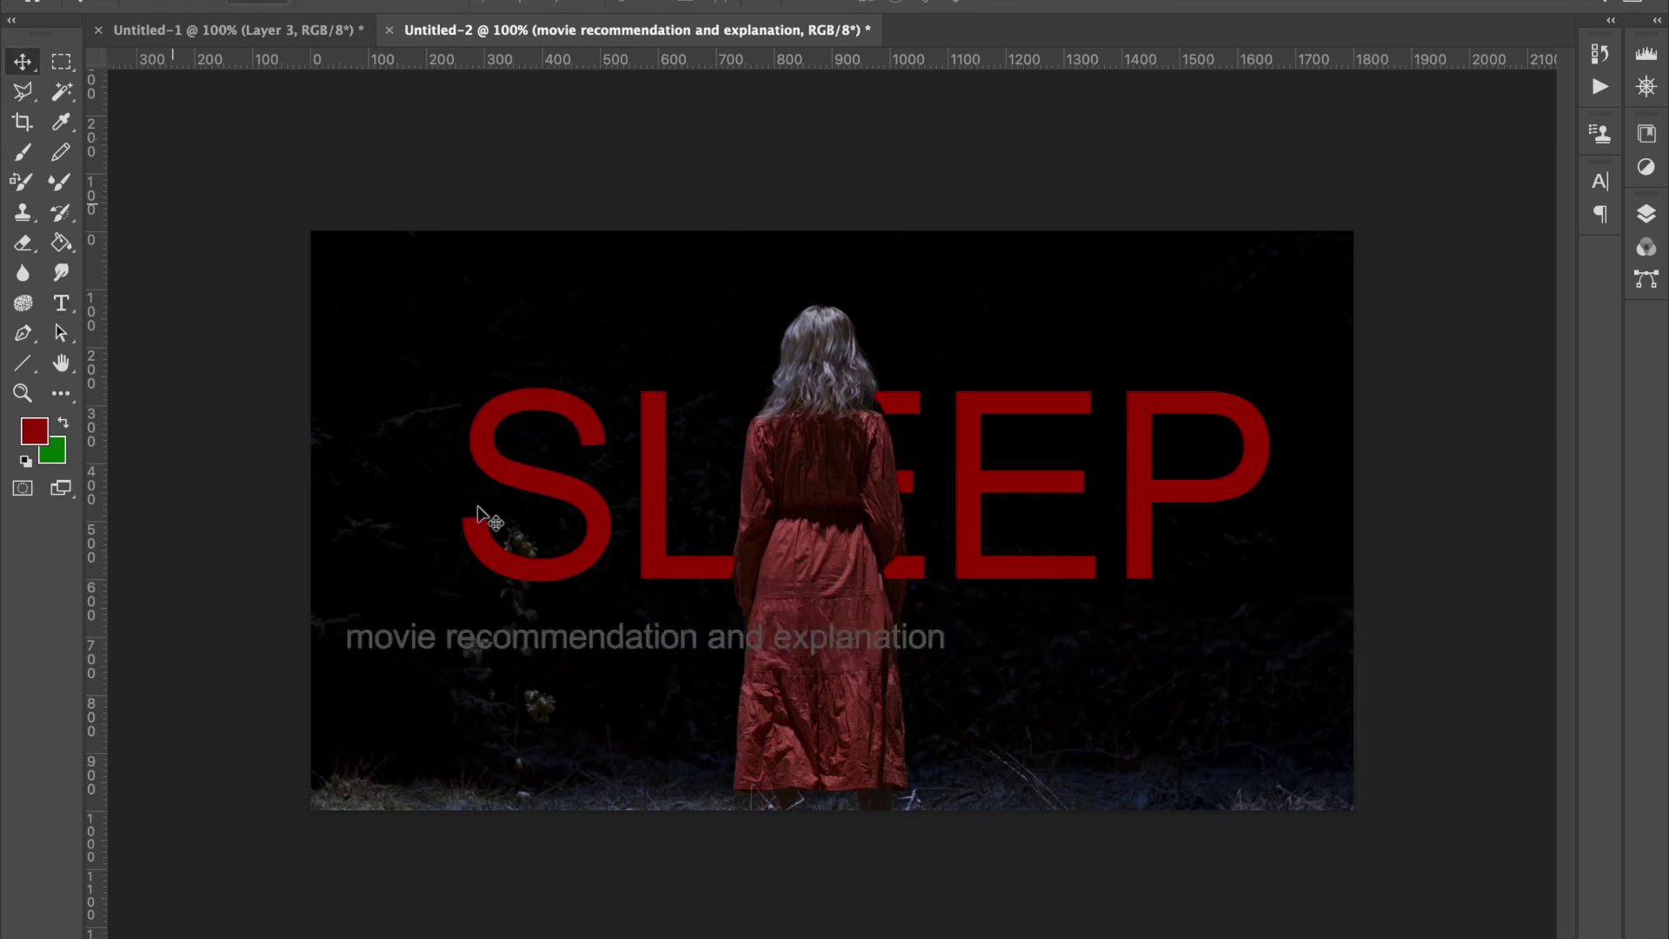
left_click_drag(523, 633, 735, 632)
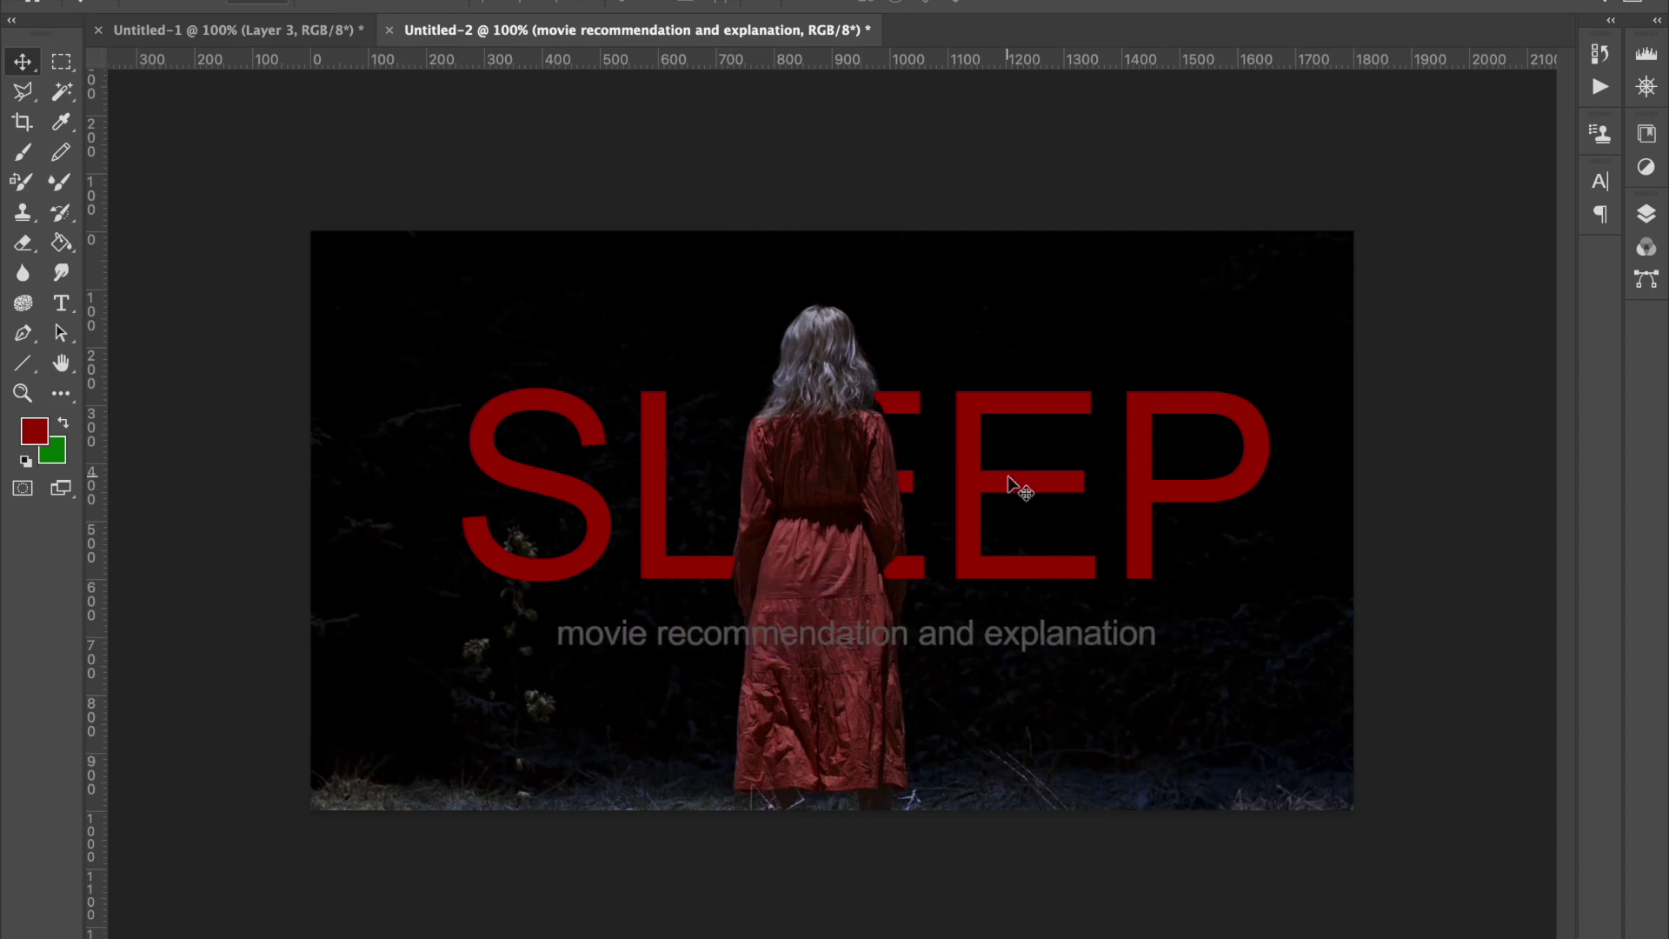
Apply a drop shadow to the tagline layer with 56% opacity, 90° angle, 54 px distance and 76 px size.
left_click(1645, 213)
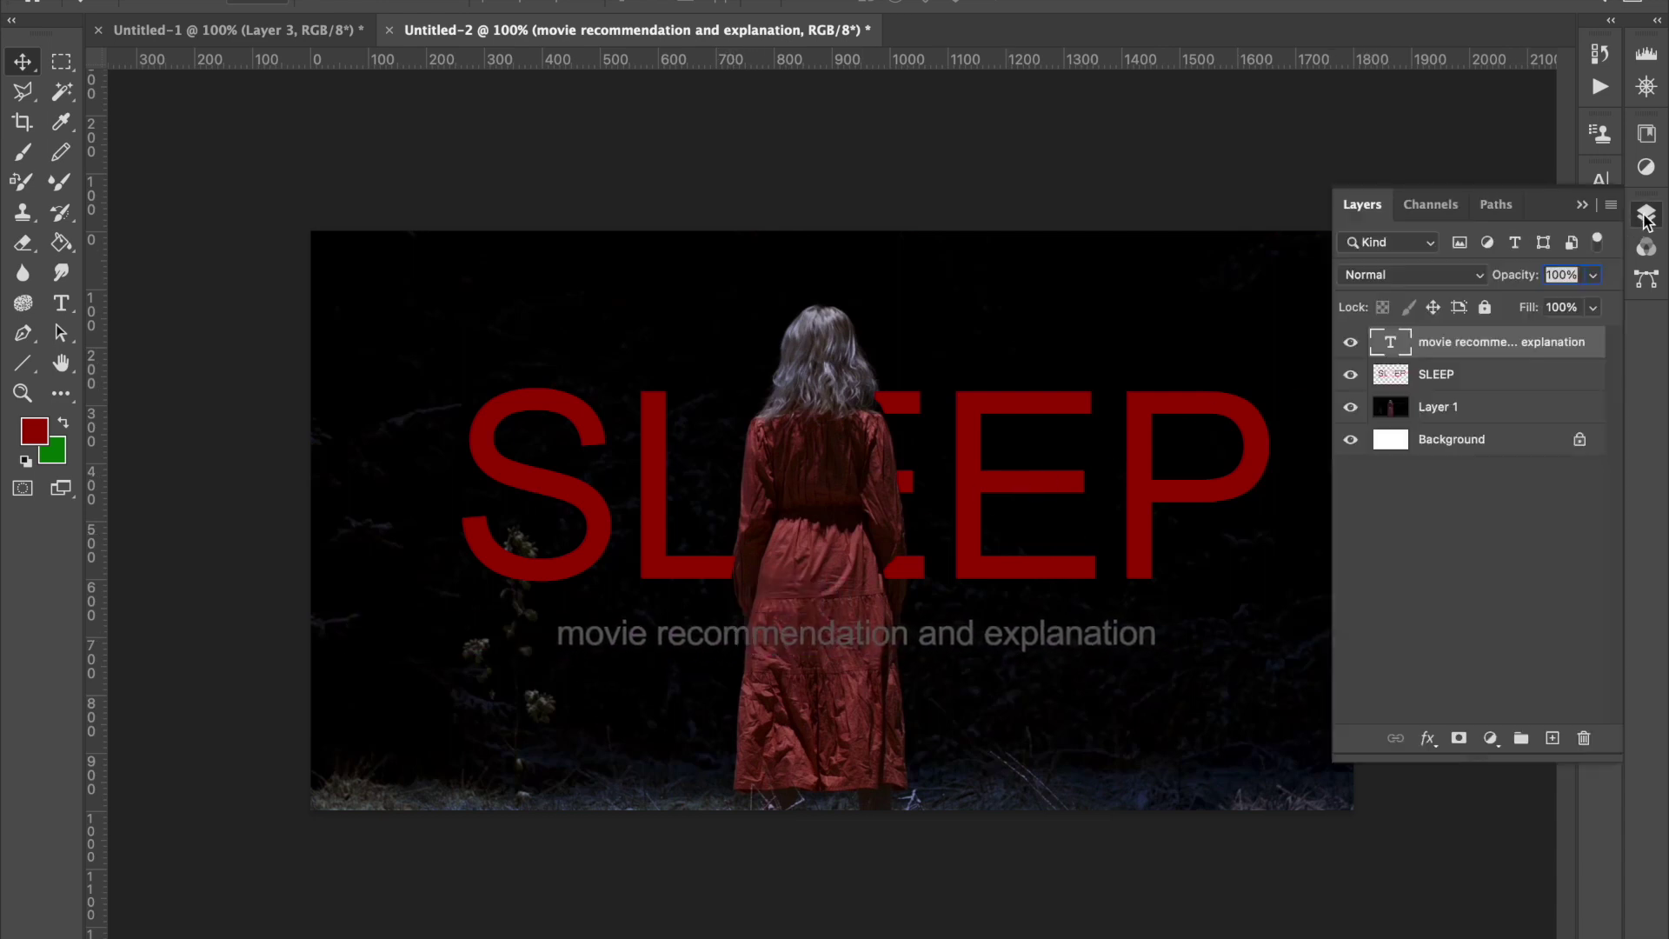
double_click(1518, 339)
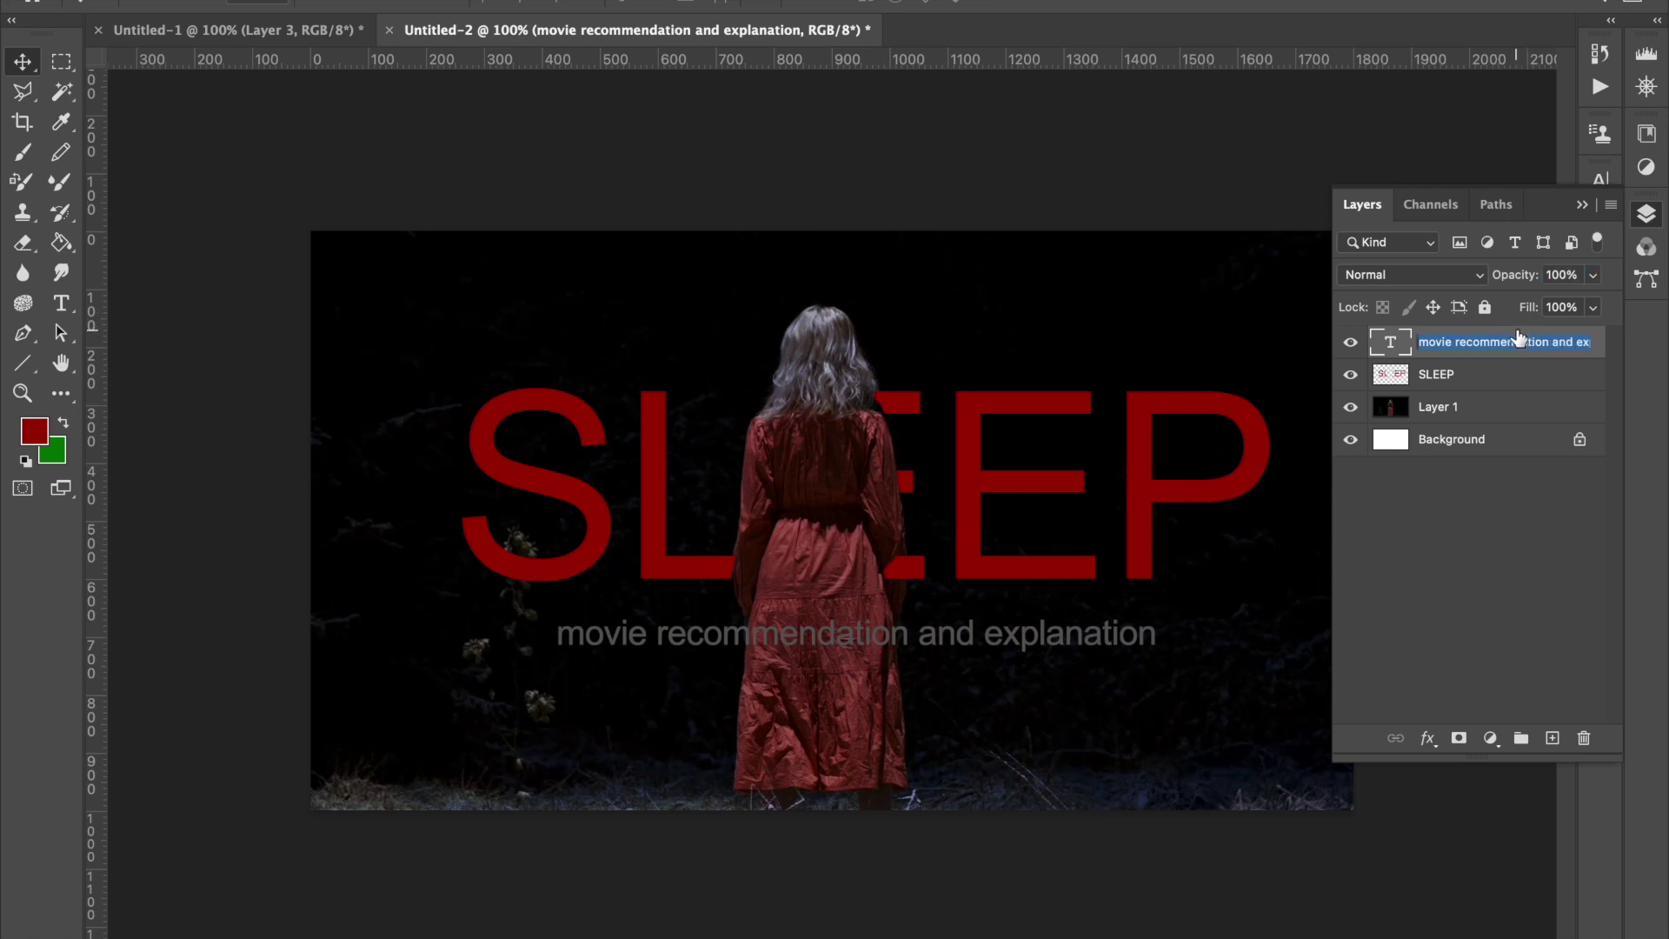
double_click(1602, 340)
left_click_drag(1256, 429, 1091, 234)
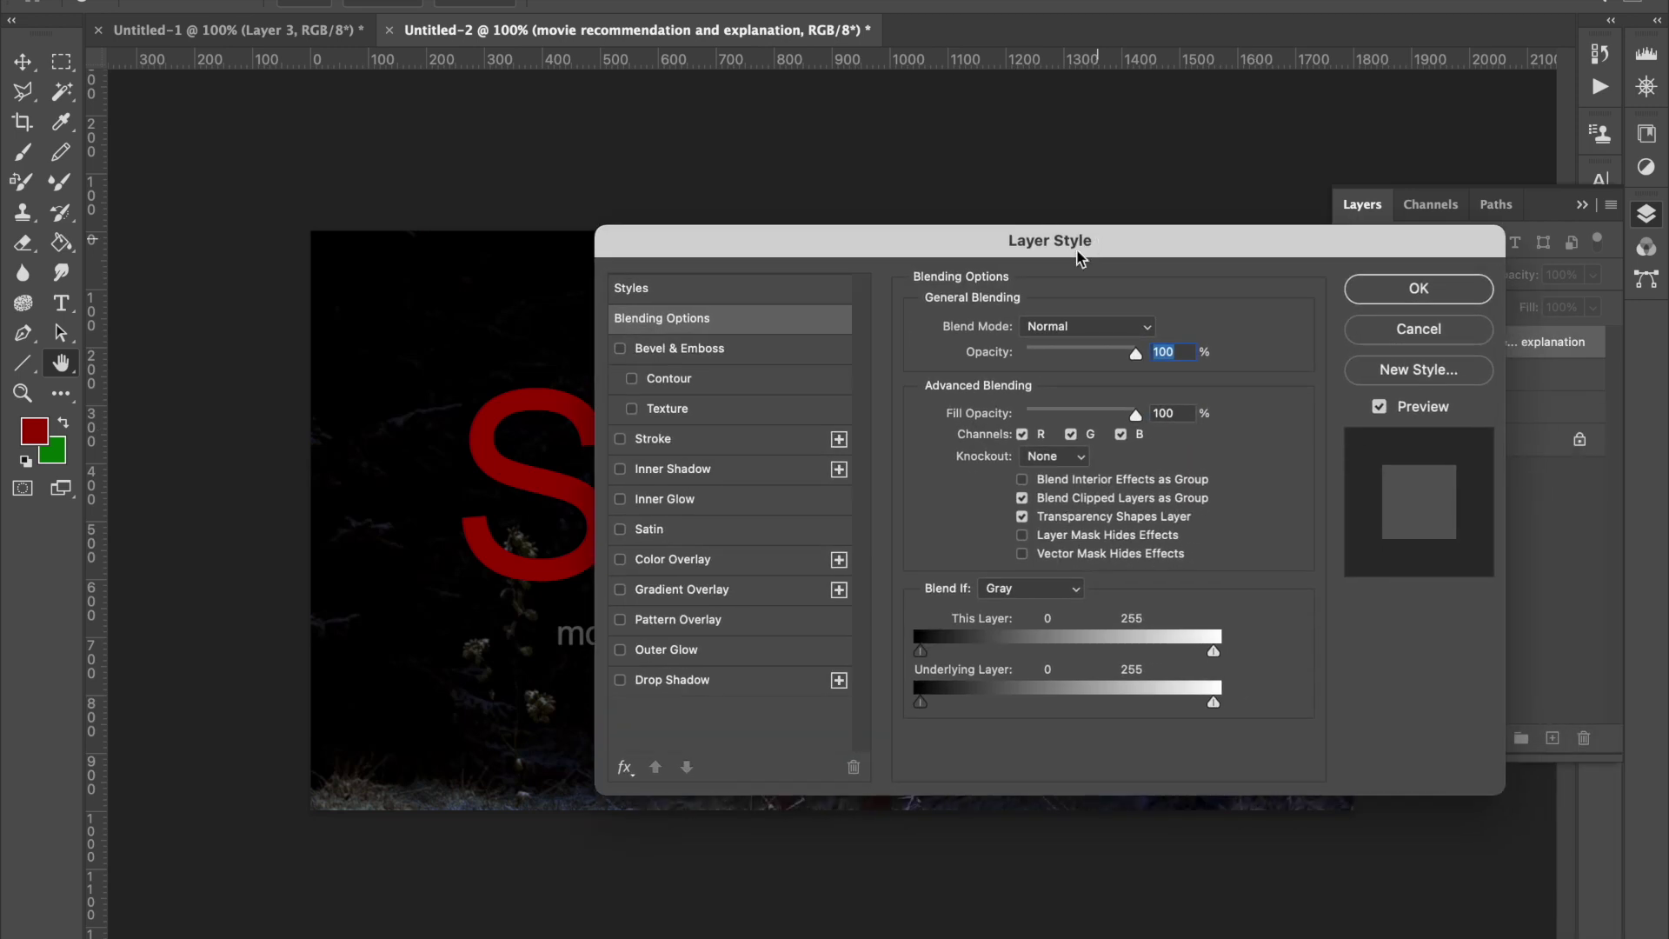
left_click(626, 687)
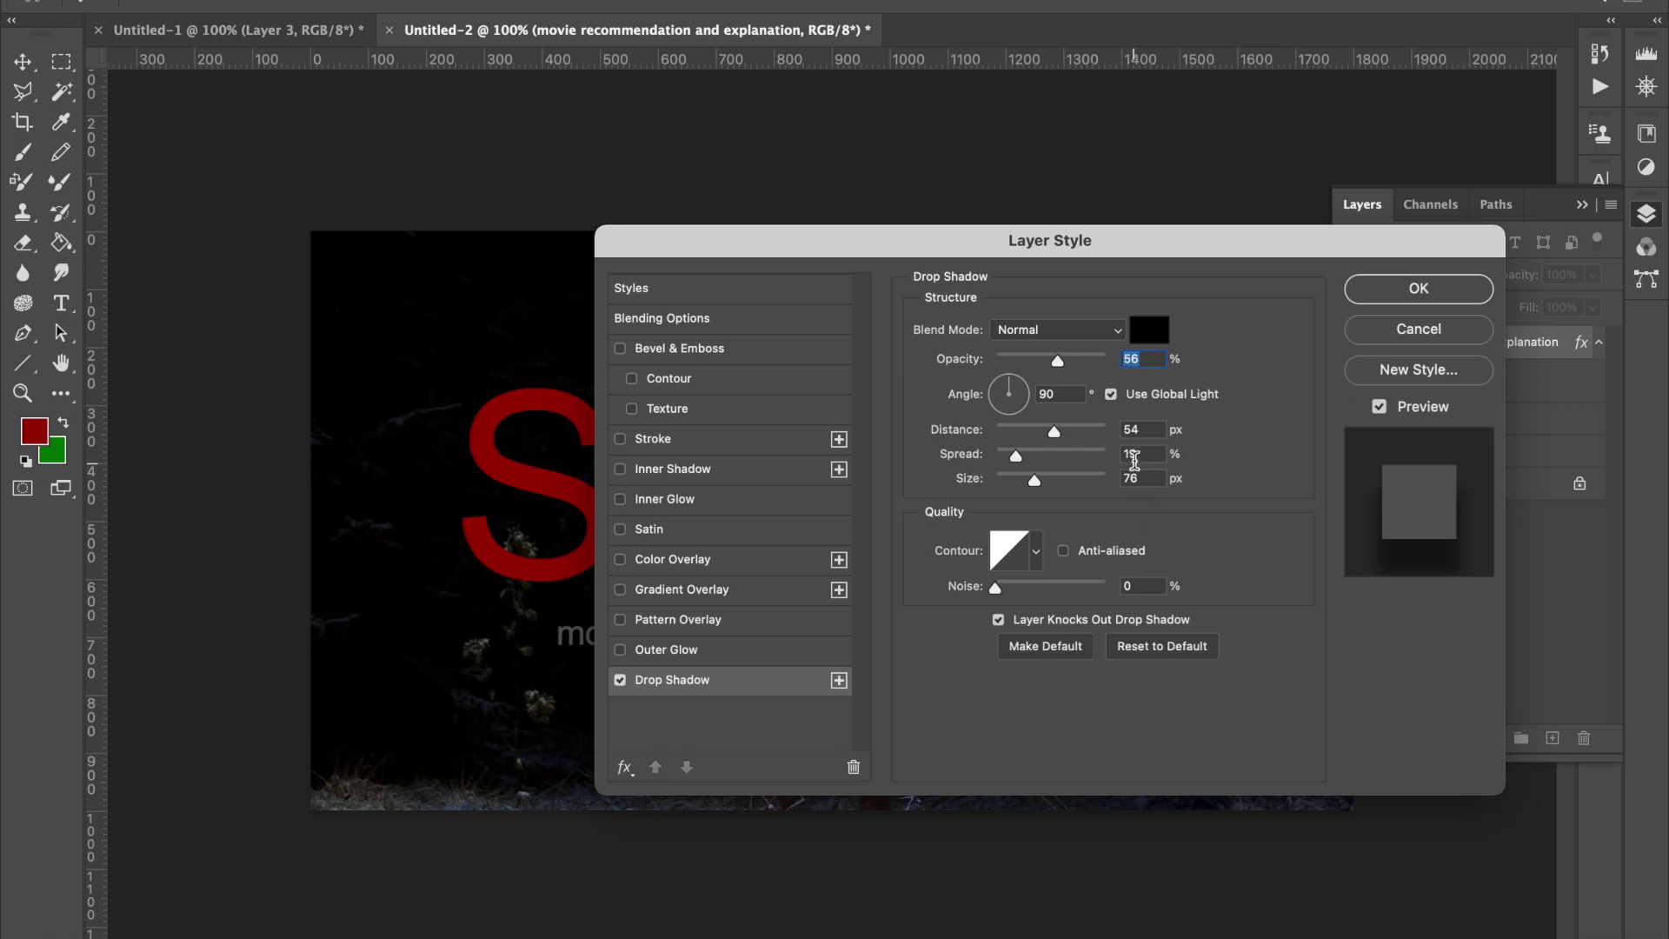
left_click(1399, 293)
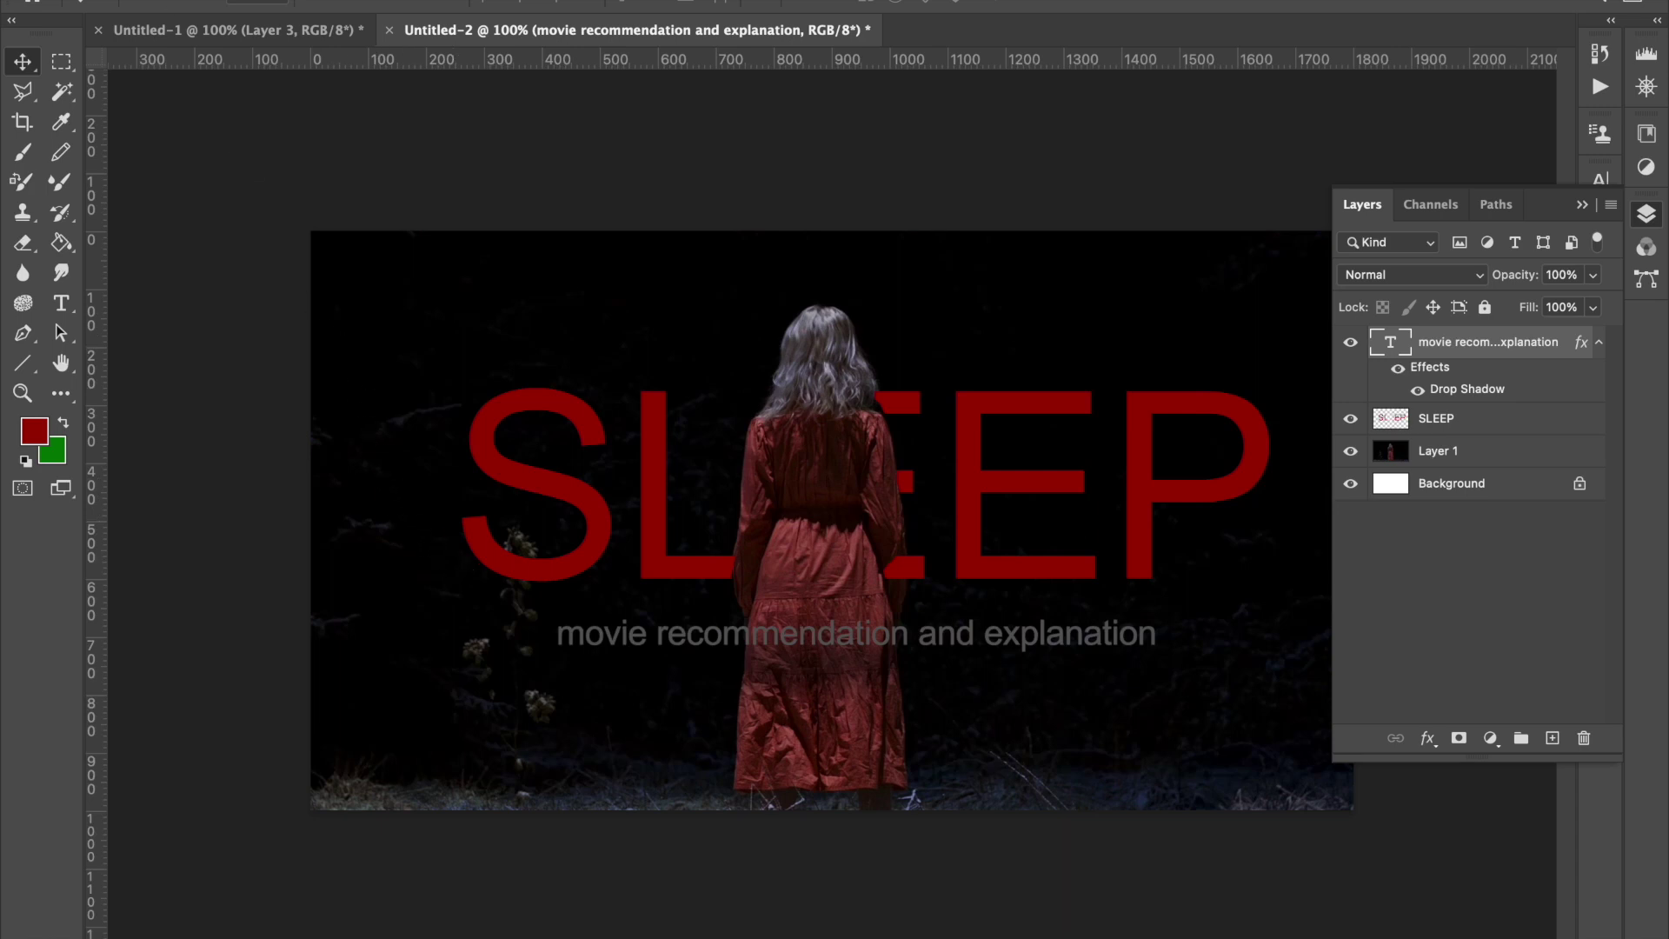
Save the title image in Downloads as a JPEG named sleep-movie-explanation with quality 9 and the Baseline ("Standard") format.
left_click(177, 0)
left_click(217, 167)
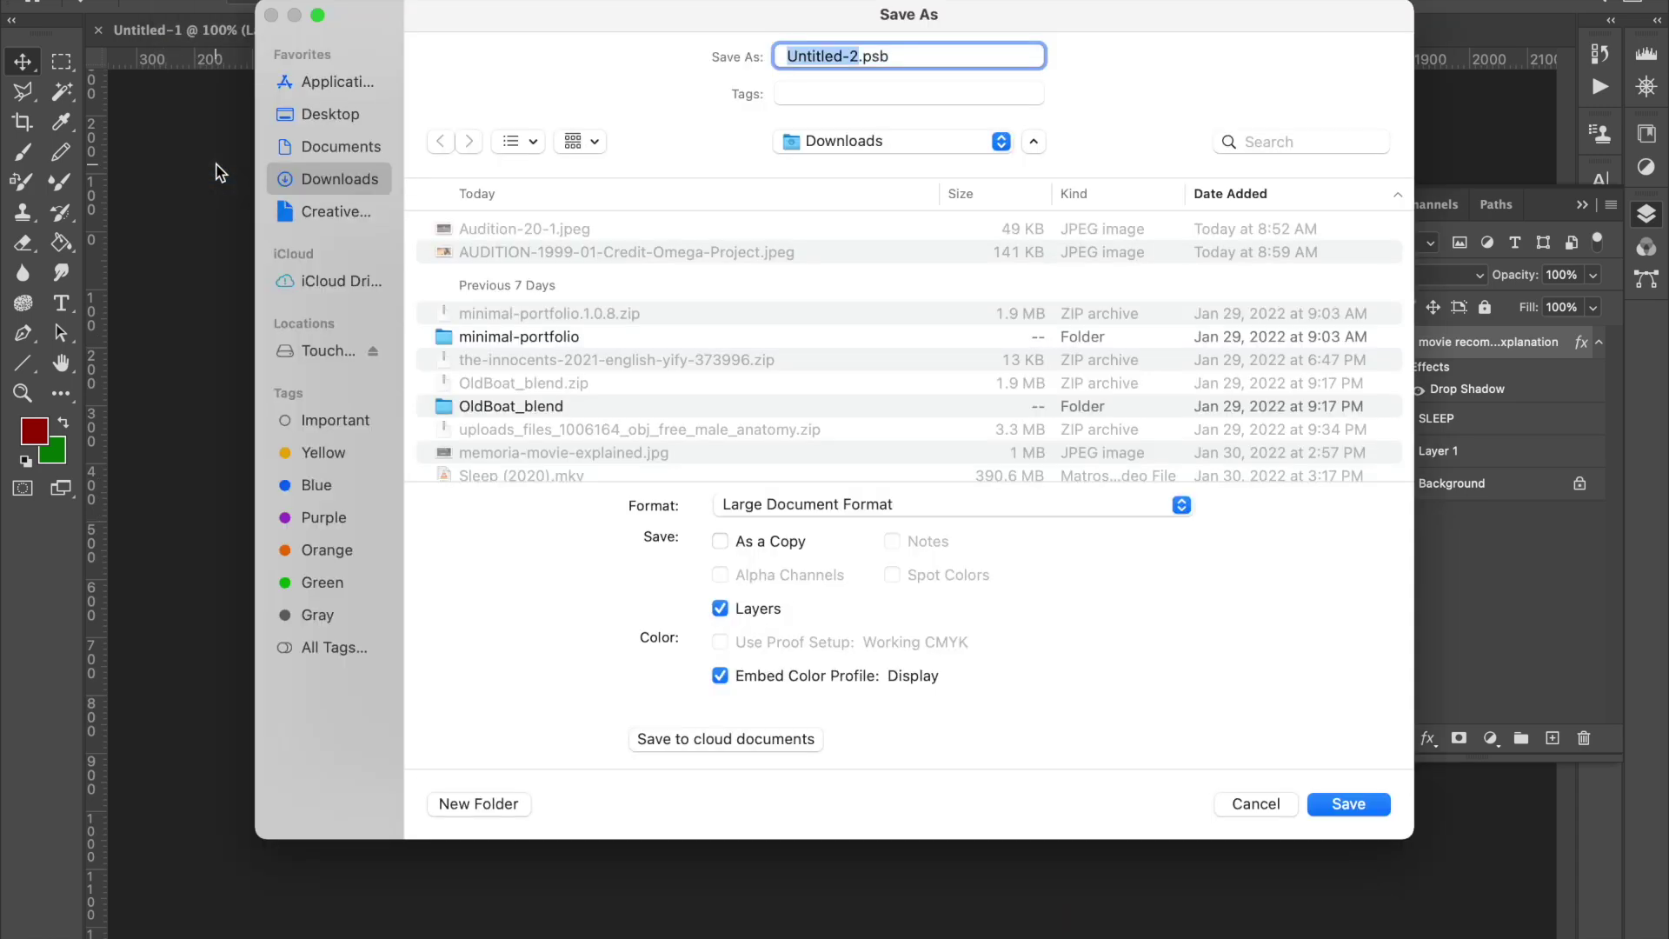
type("sleep-movie-")
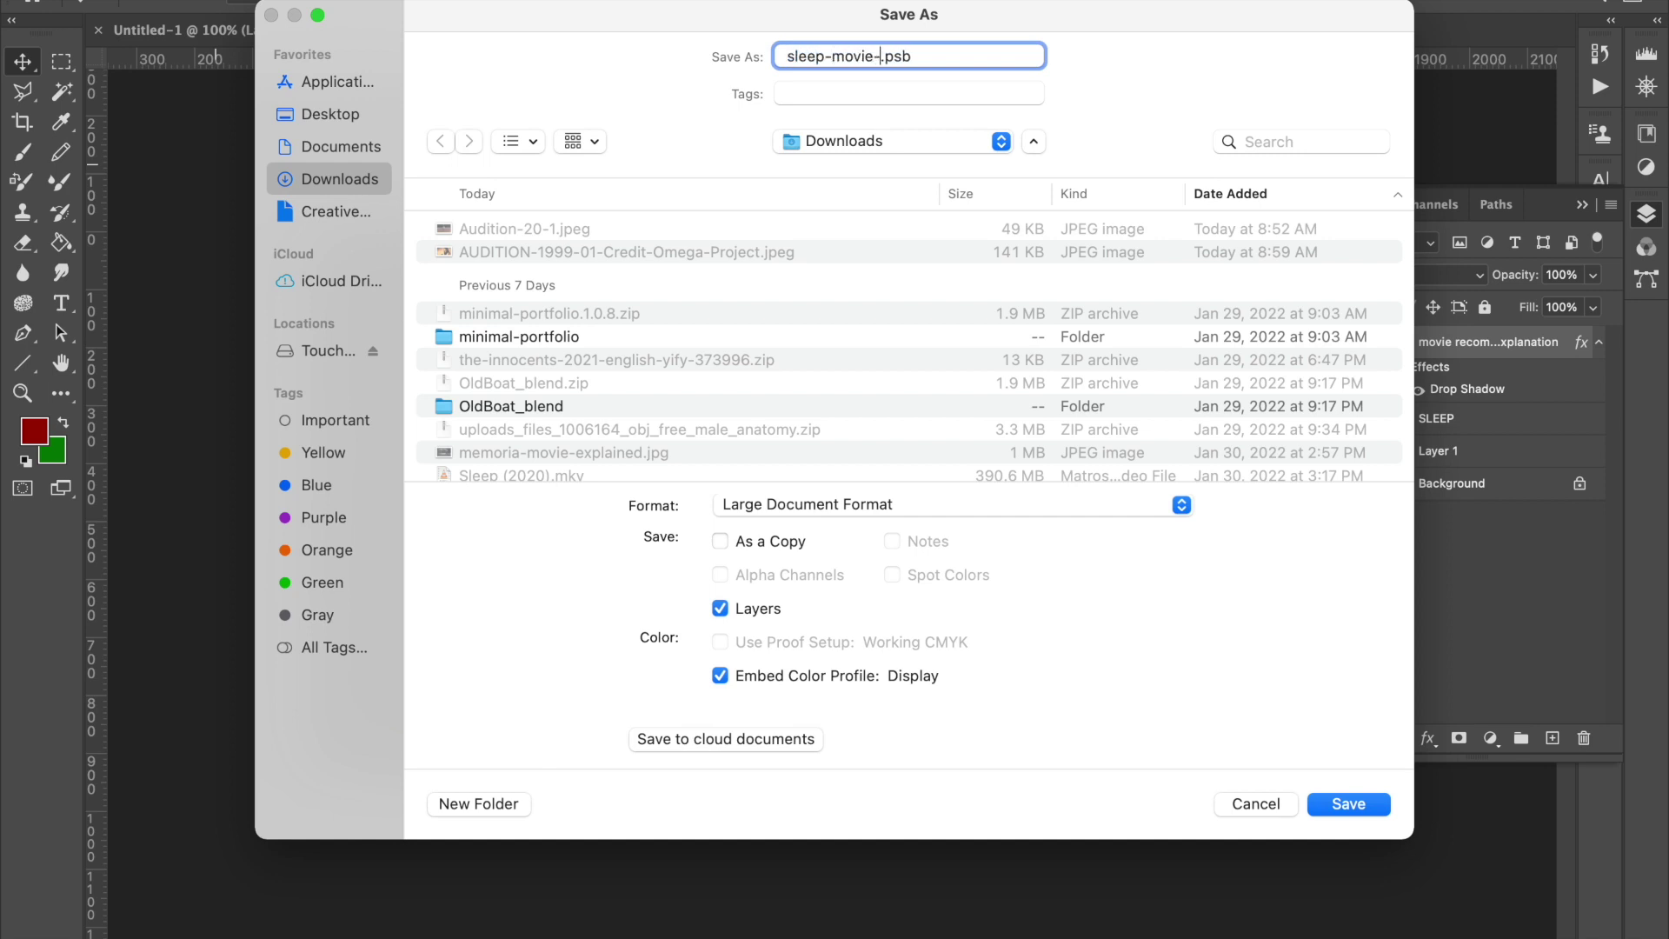
type("explanation")
left_click(718, 504)
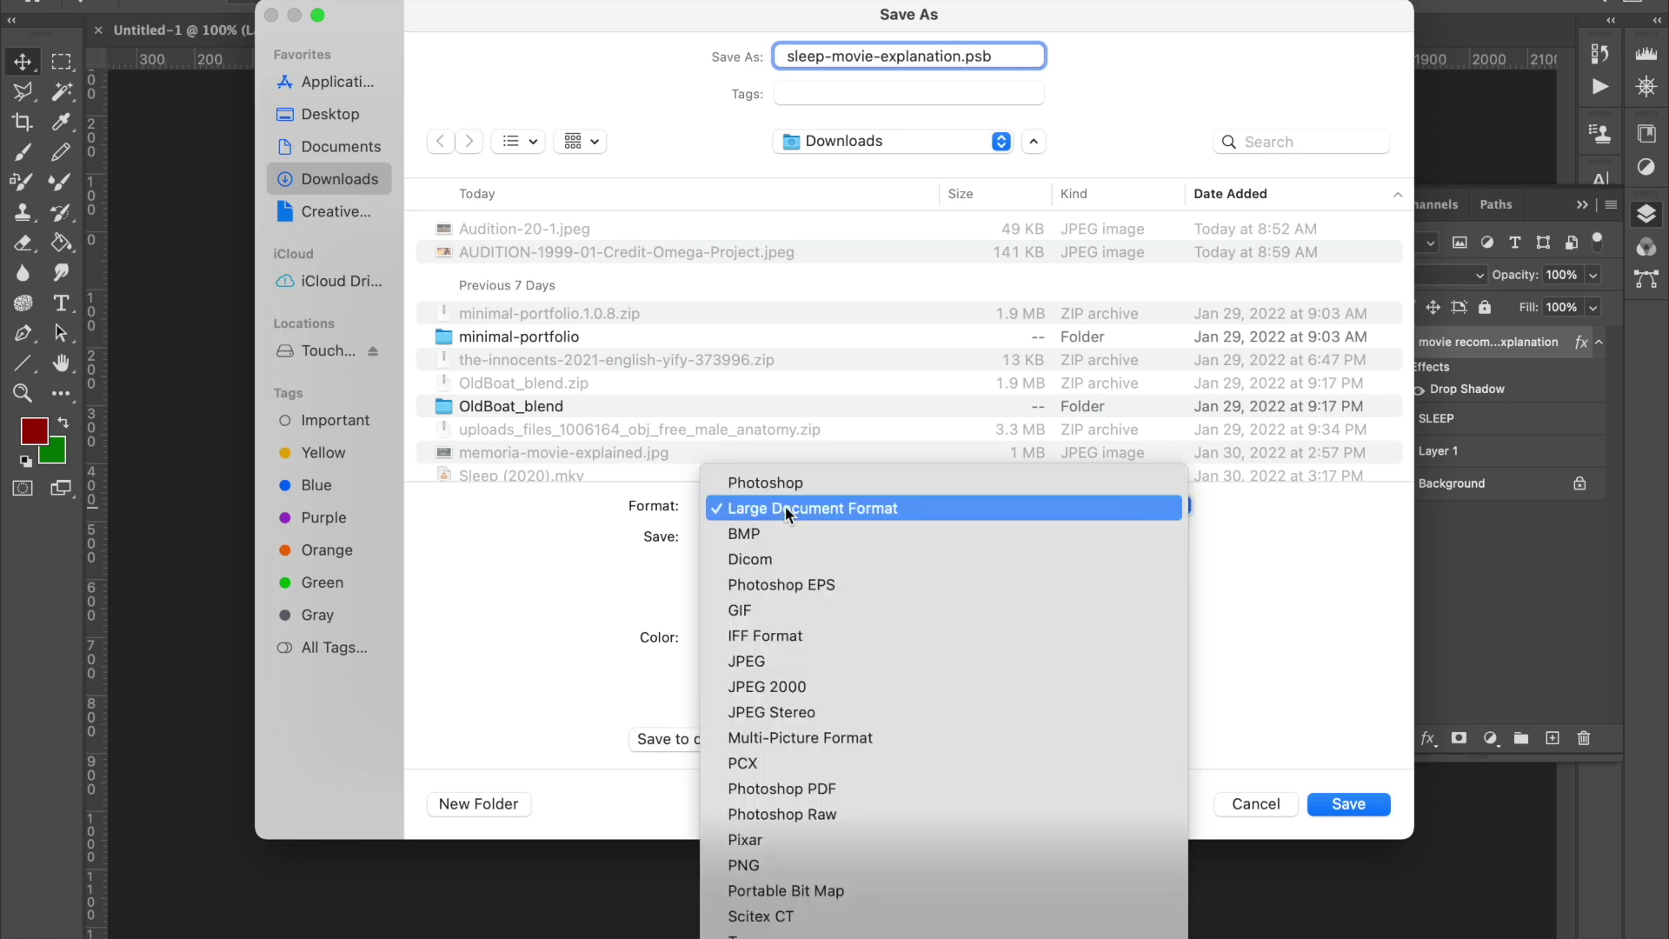
left_click(774, 664)
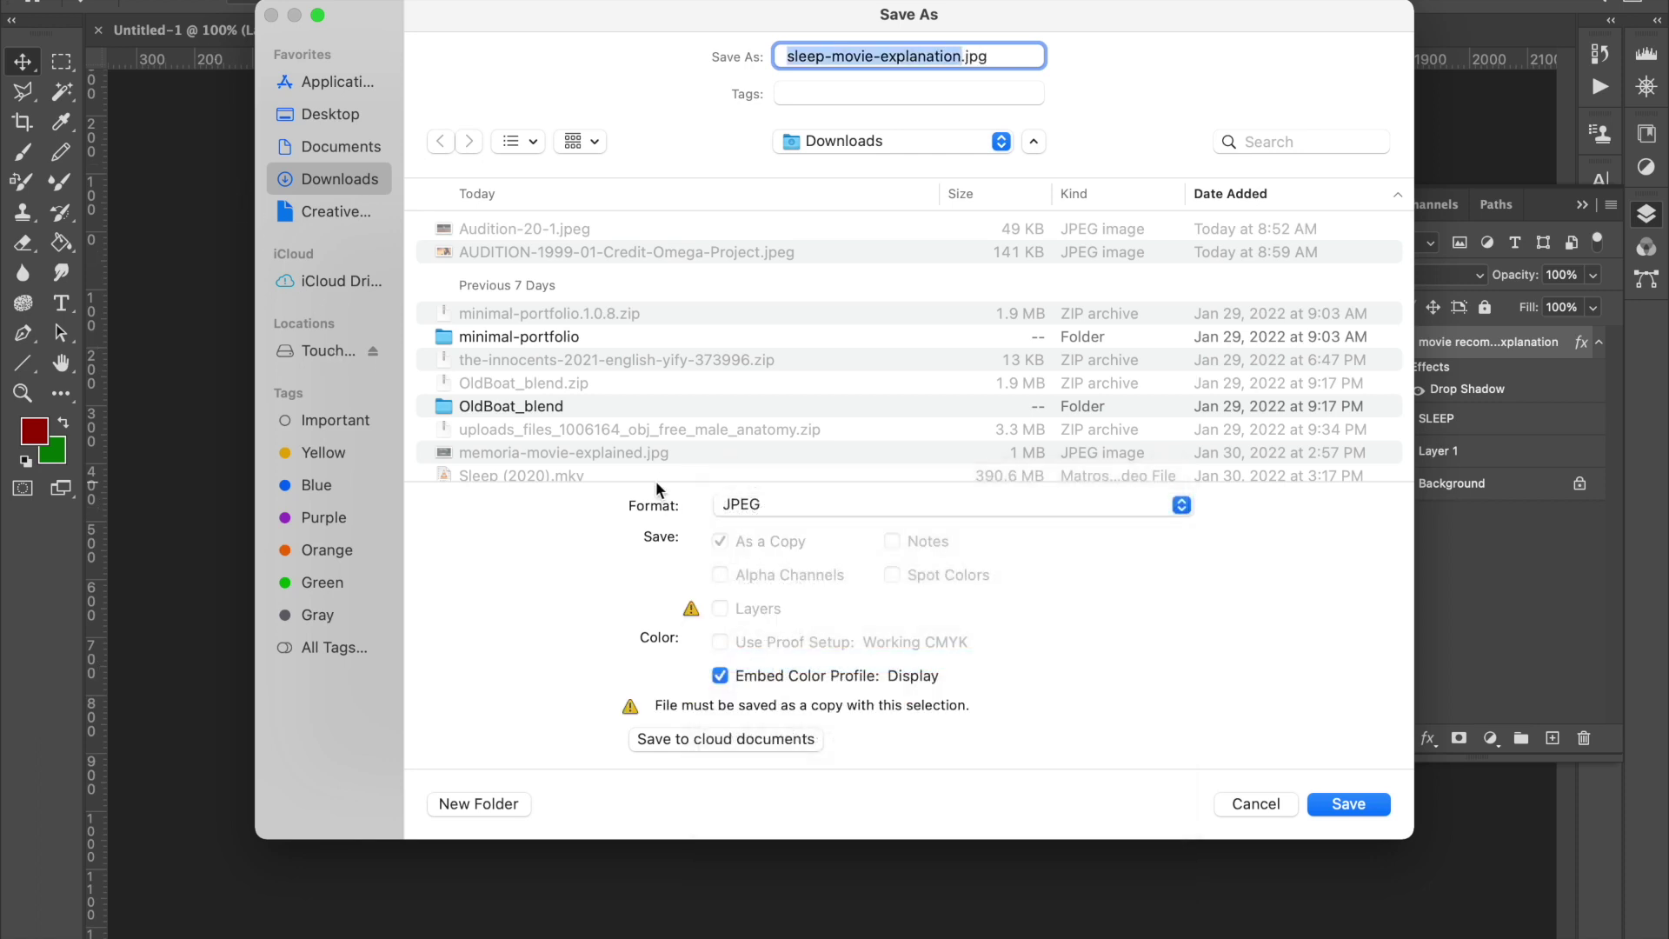
left_click(1349, 803)
left_click(1582, 205)
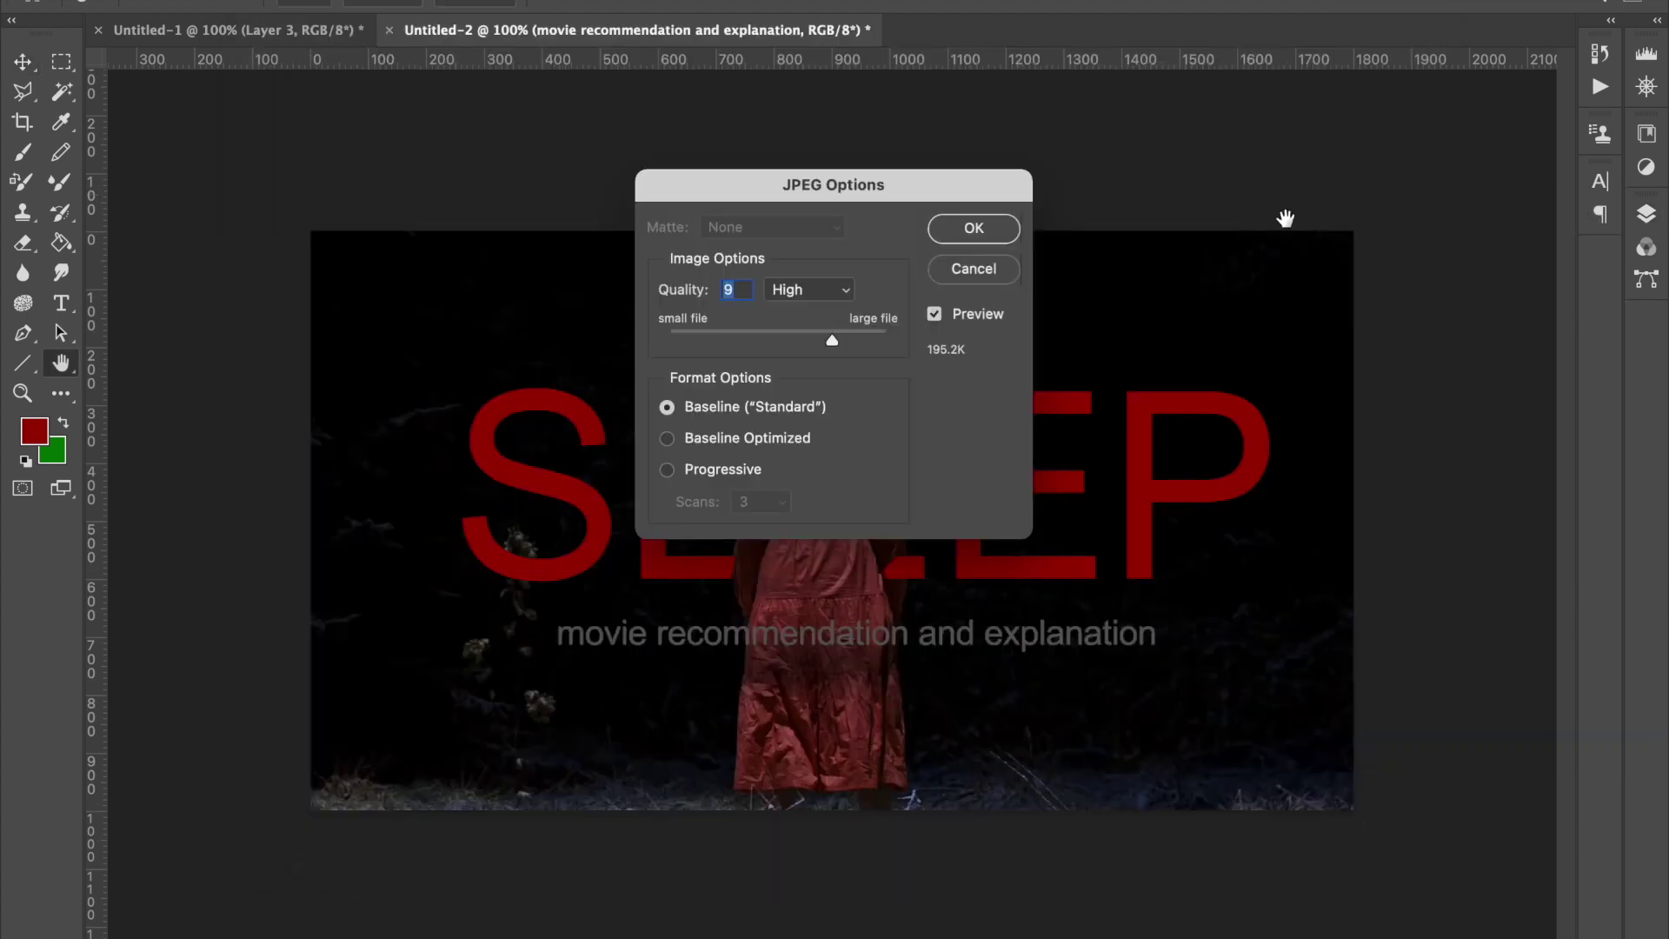
left_click(1000, 230)
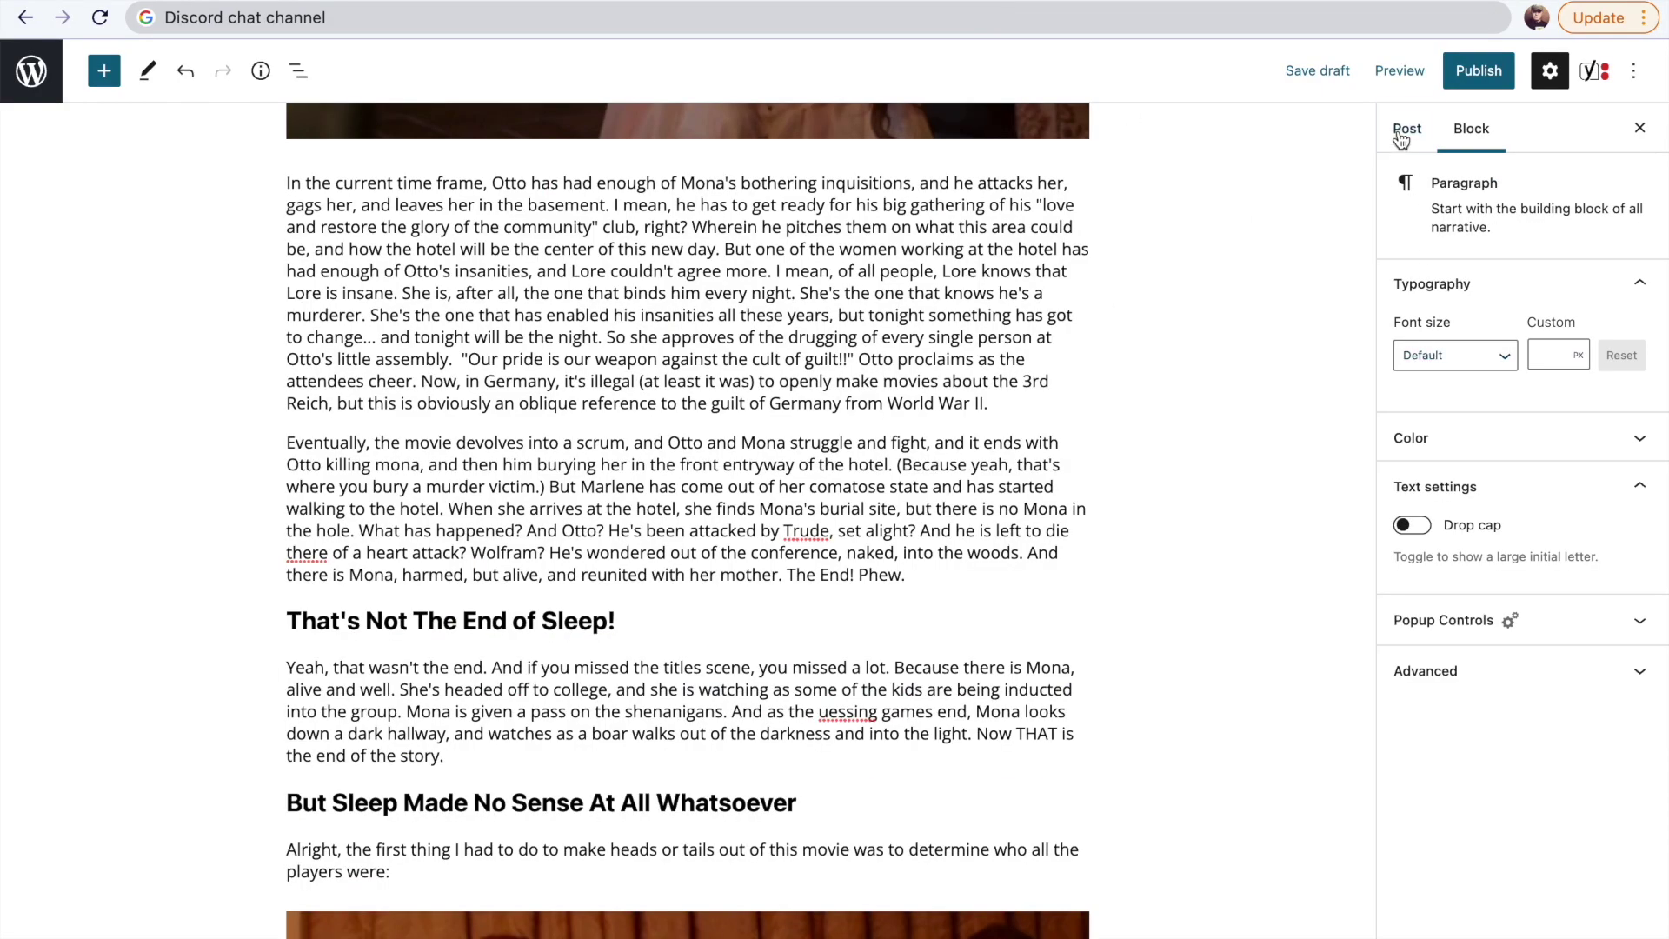
Switch to the WordPress post and upload sleep-movie-explanation.jpg from Downloads as its featured image.
left_click(1401, 132)
scroll(1479, 480, "down", 5)
scroll(1490, 728, "down", 2)
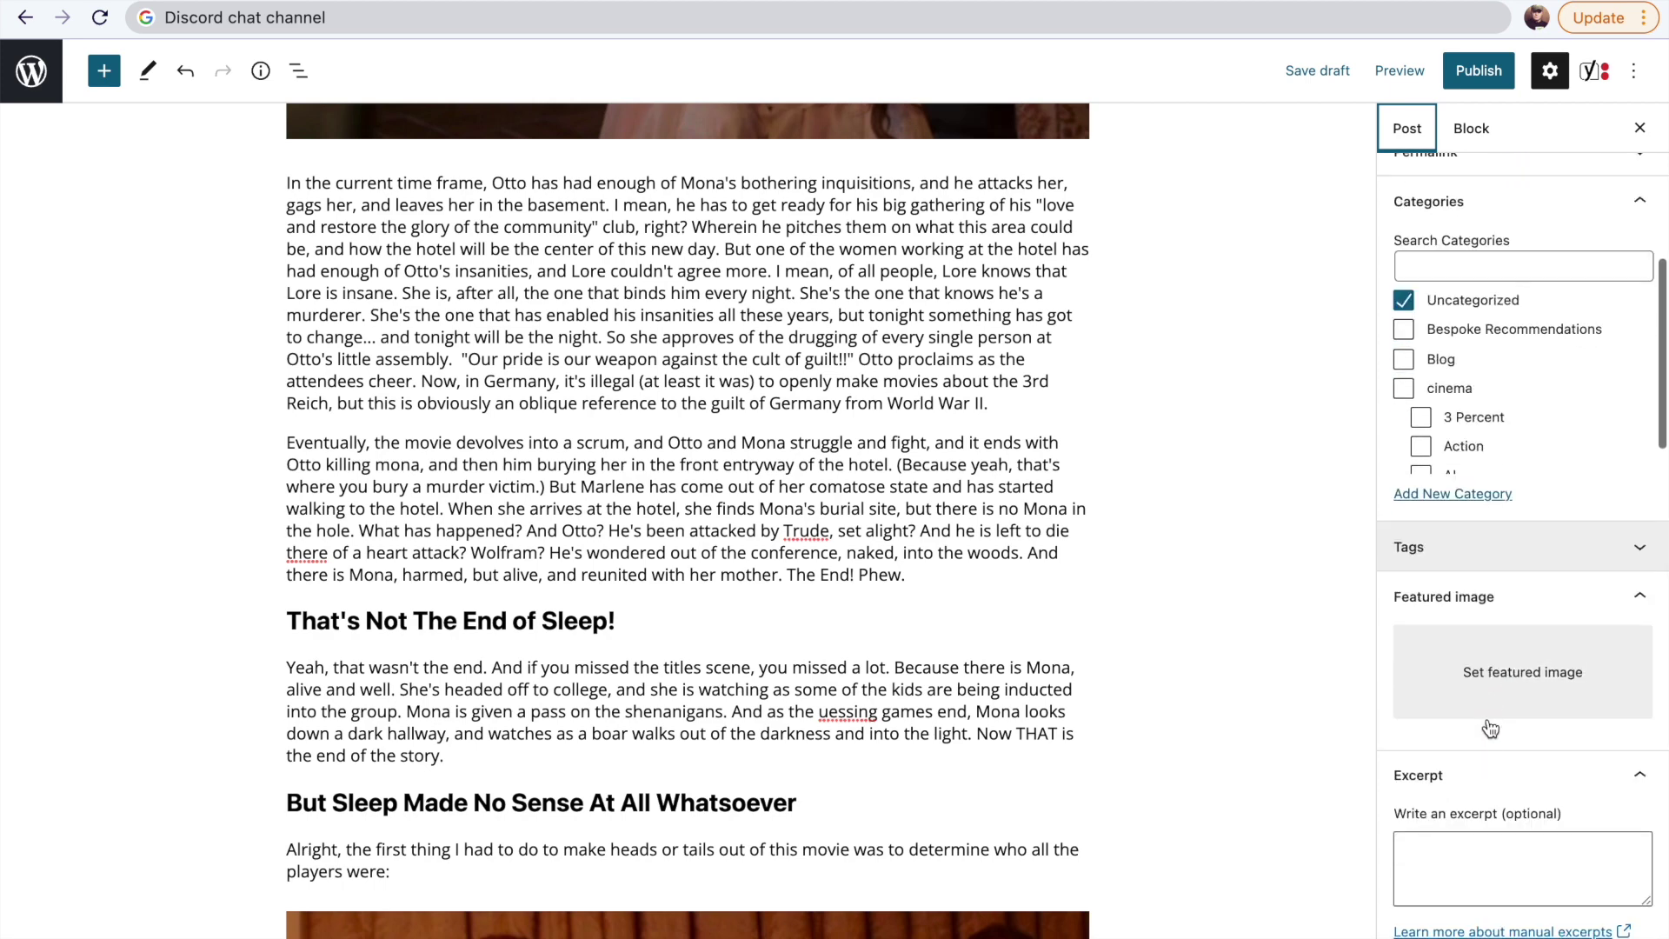
left_click(1505, 688)
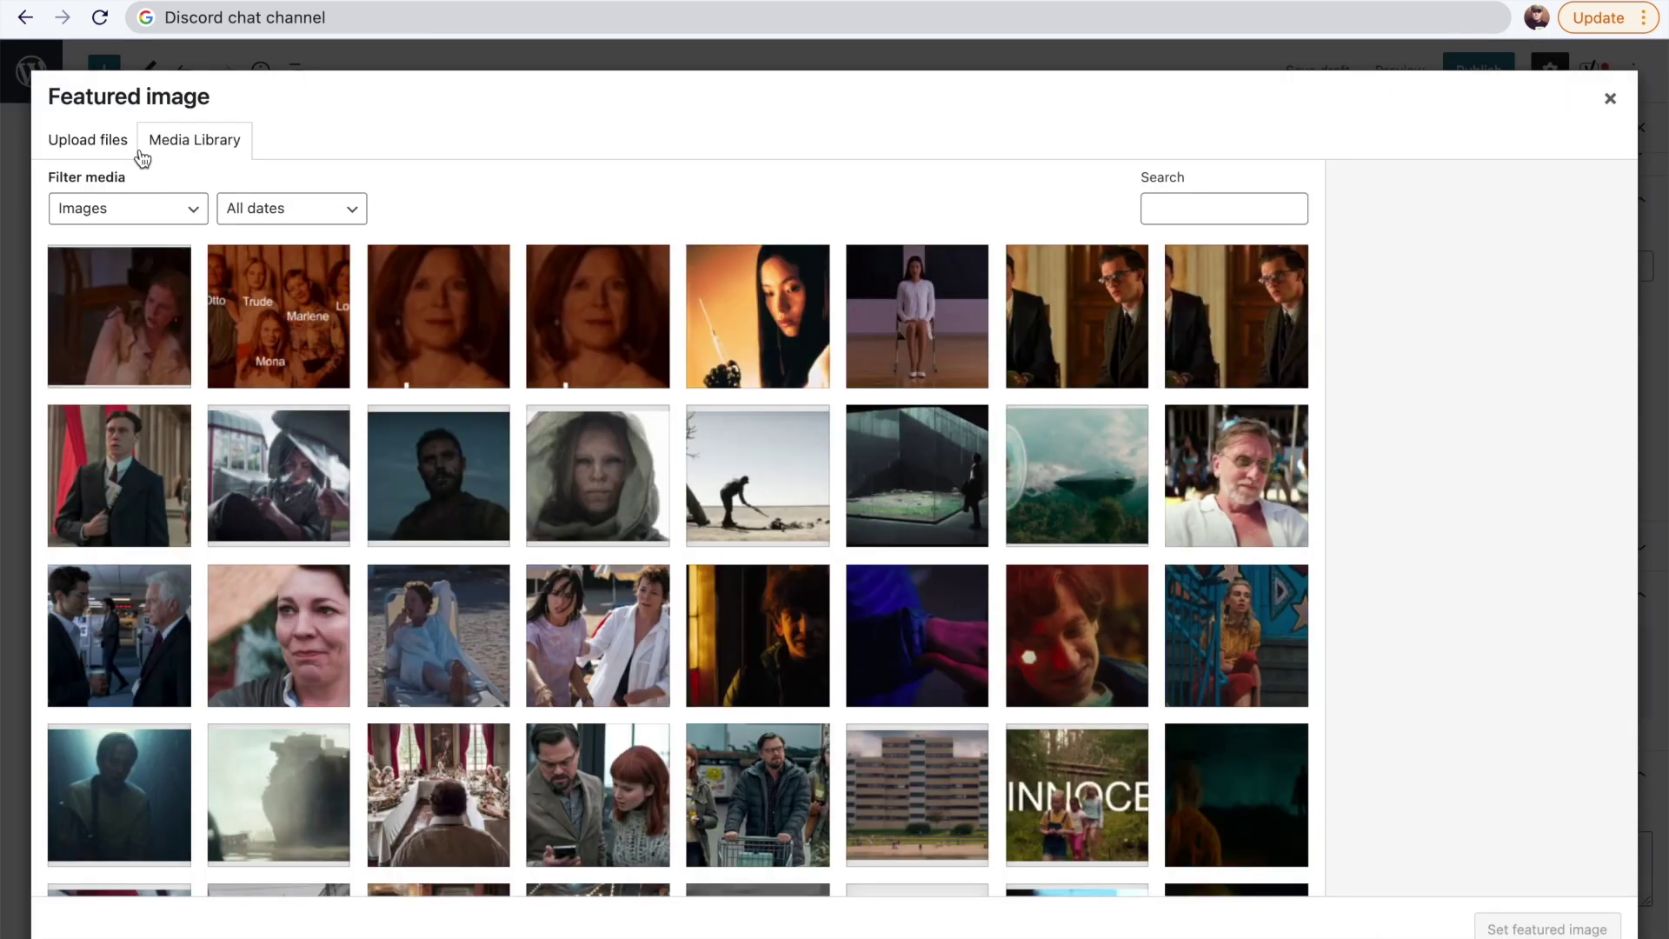
left_click(127, 142)
left_click(768, 487)
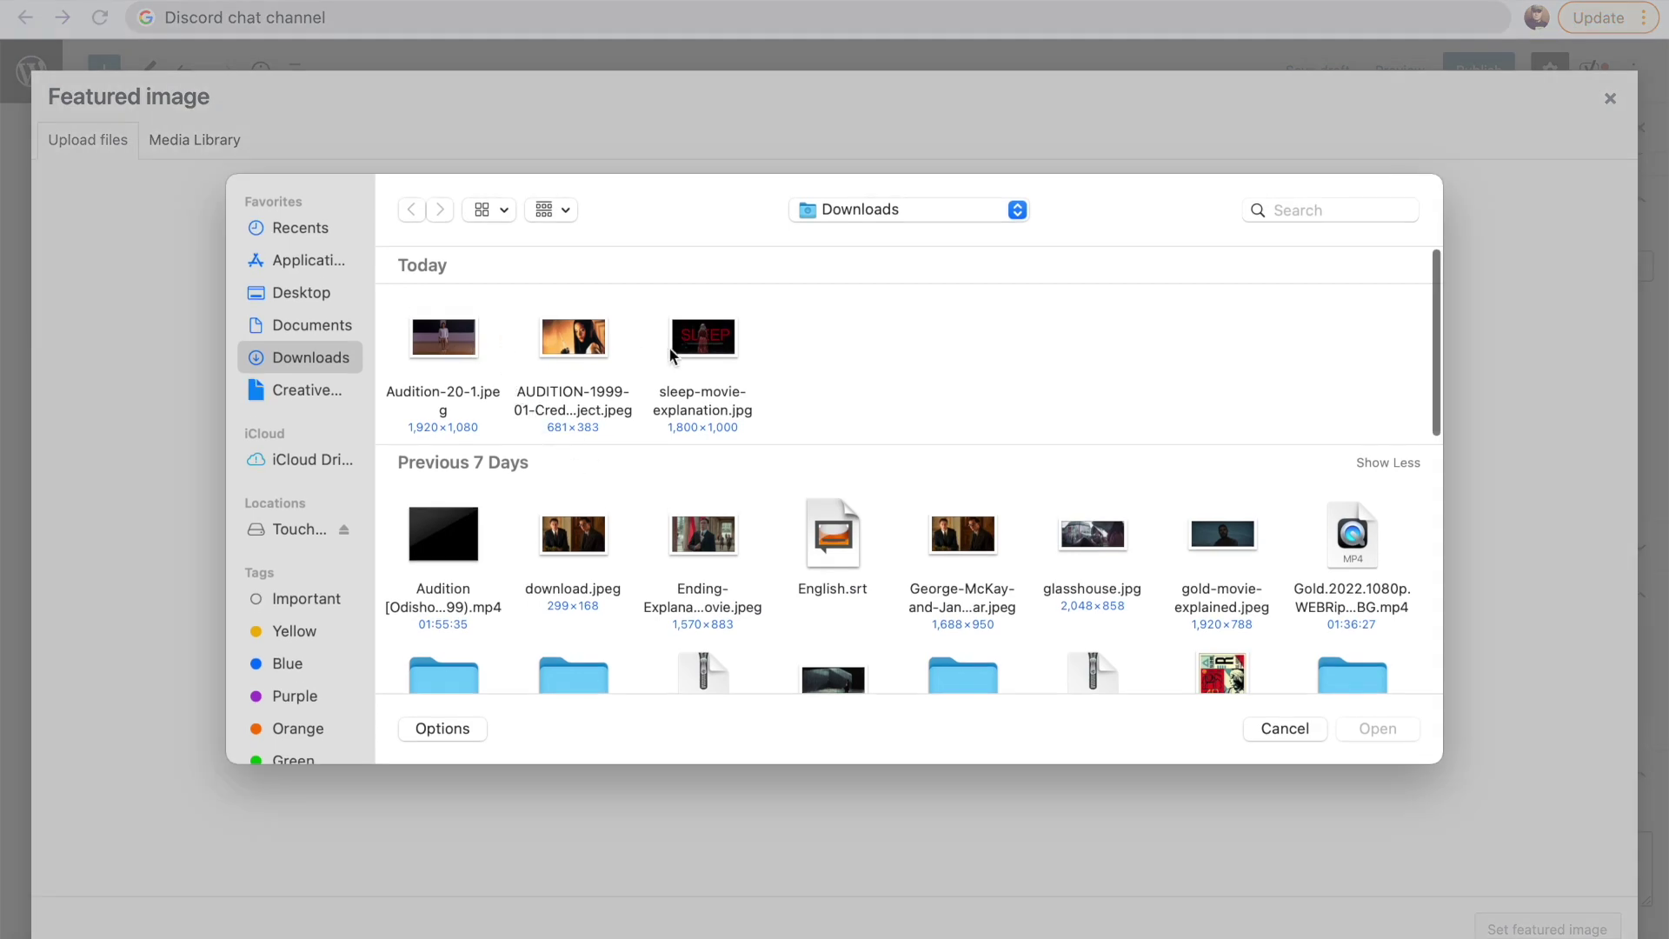
left_click(700, 347)
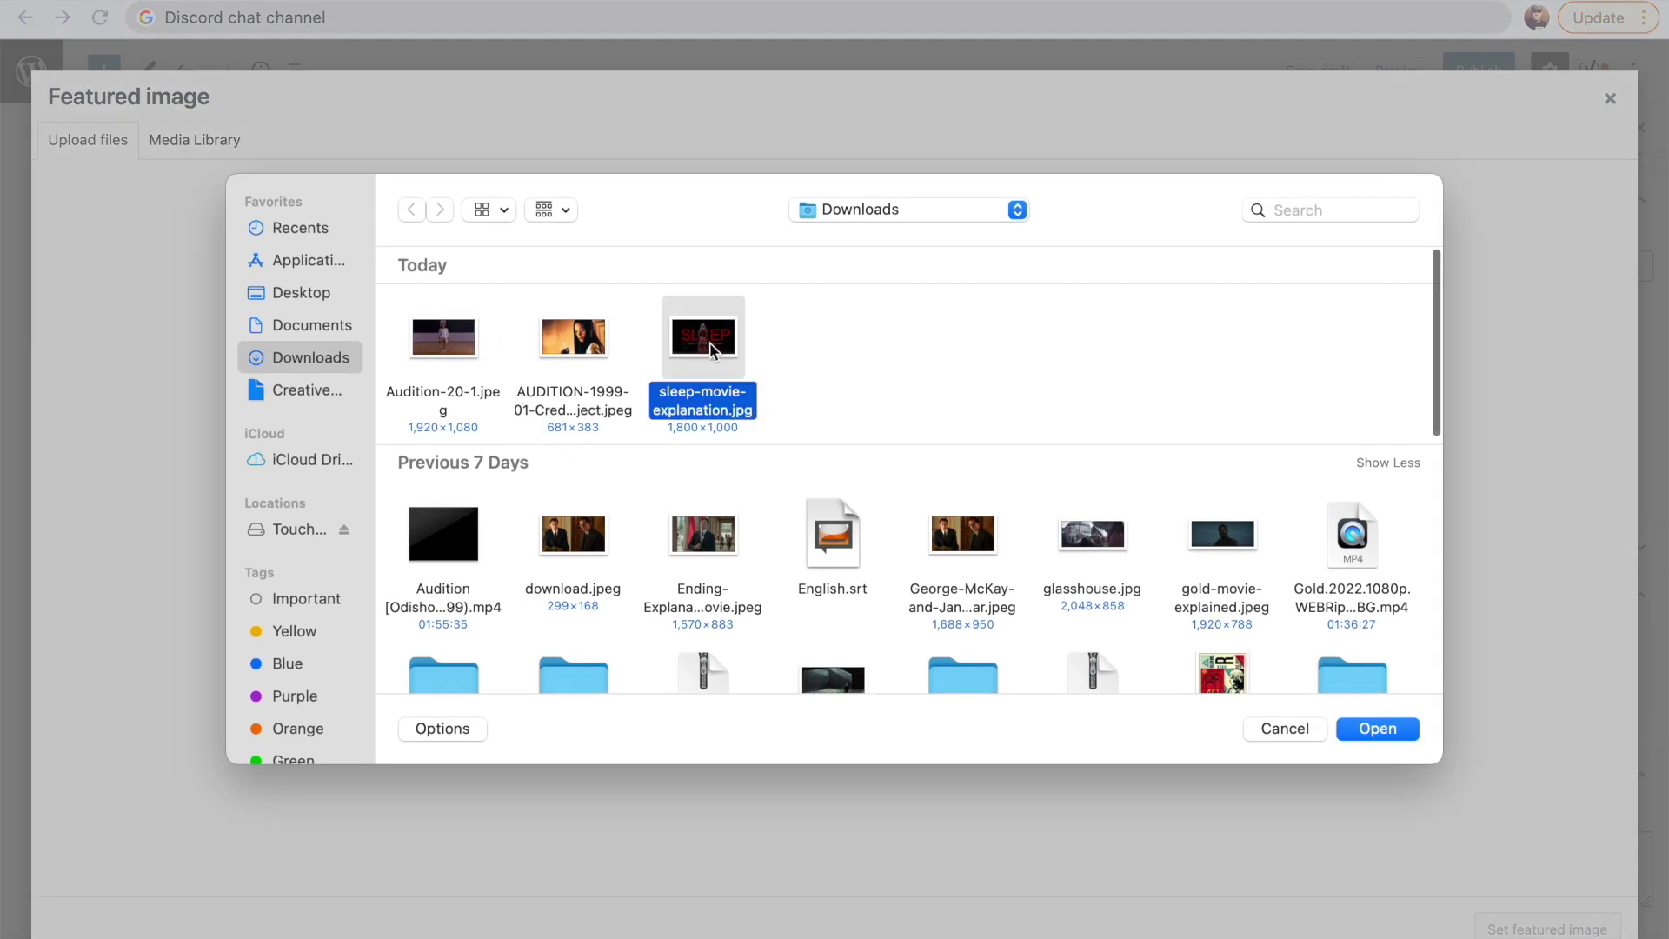
left_click(1382, 729)
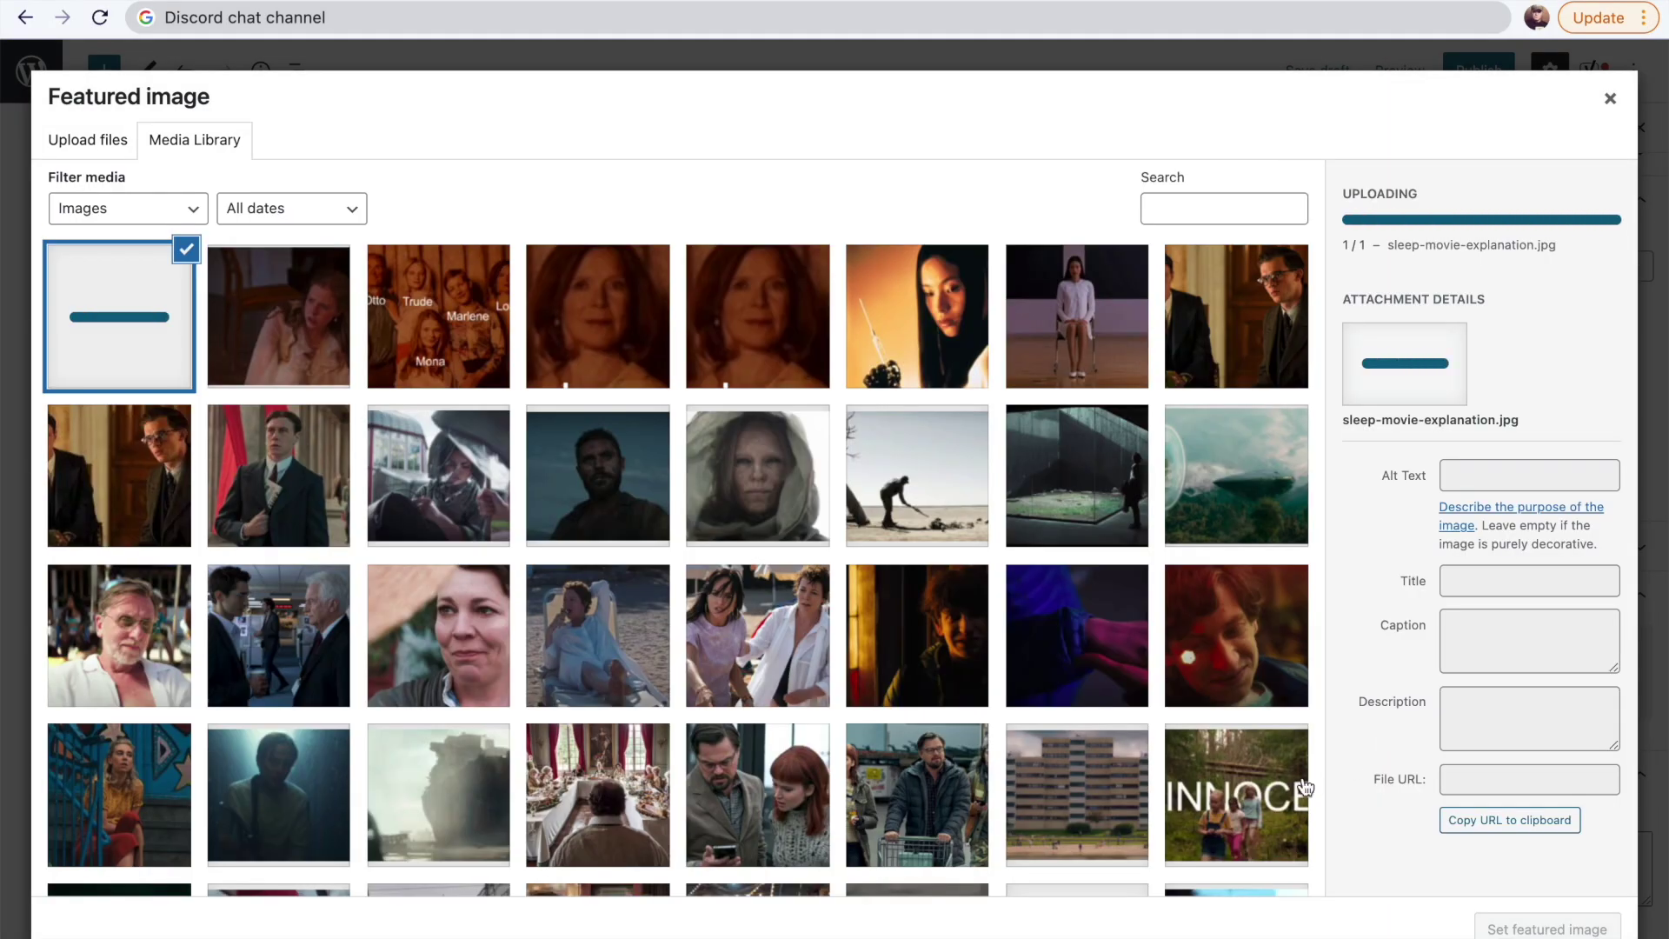
left_click(1532, 930)
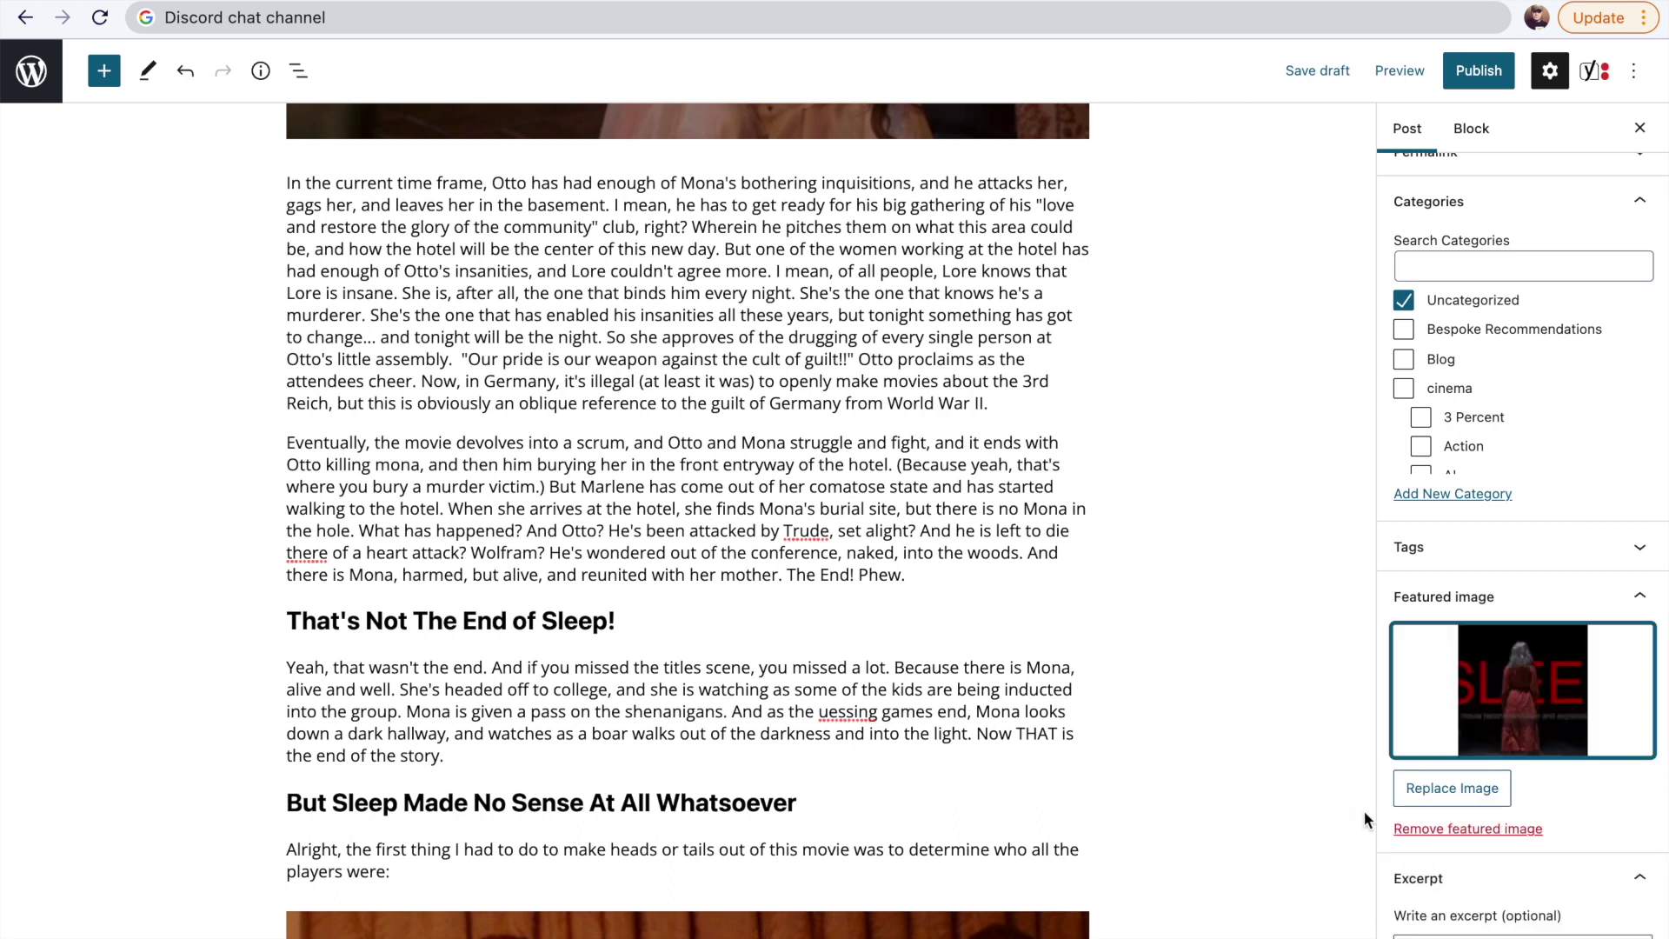
Save the draft of the post with its new featured image.
scroll(1408, 782, "down", 5)
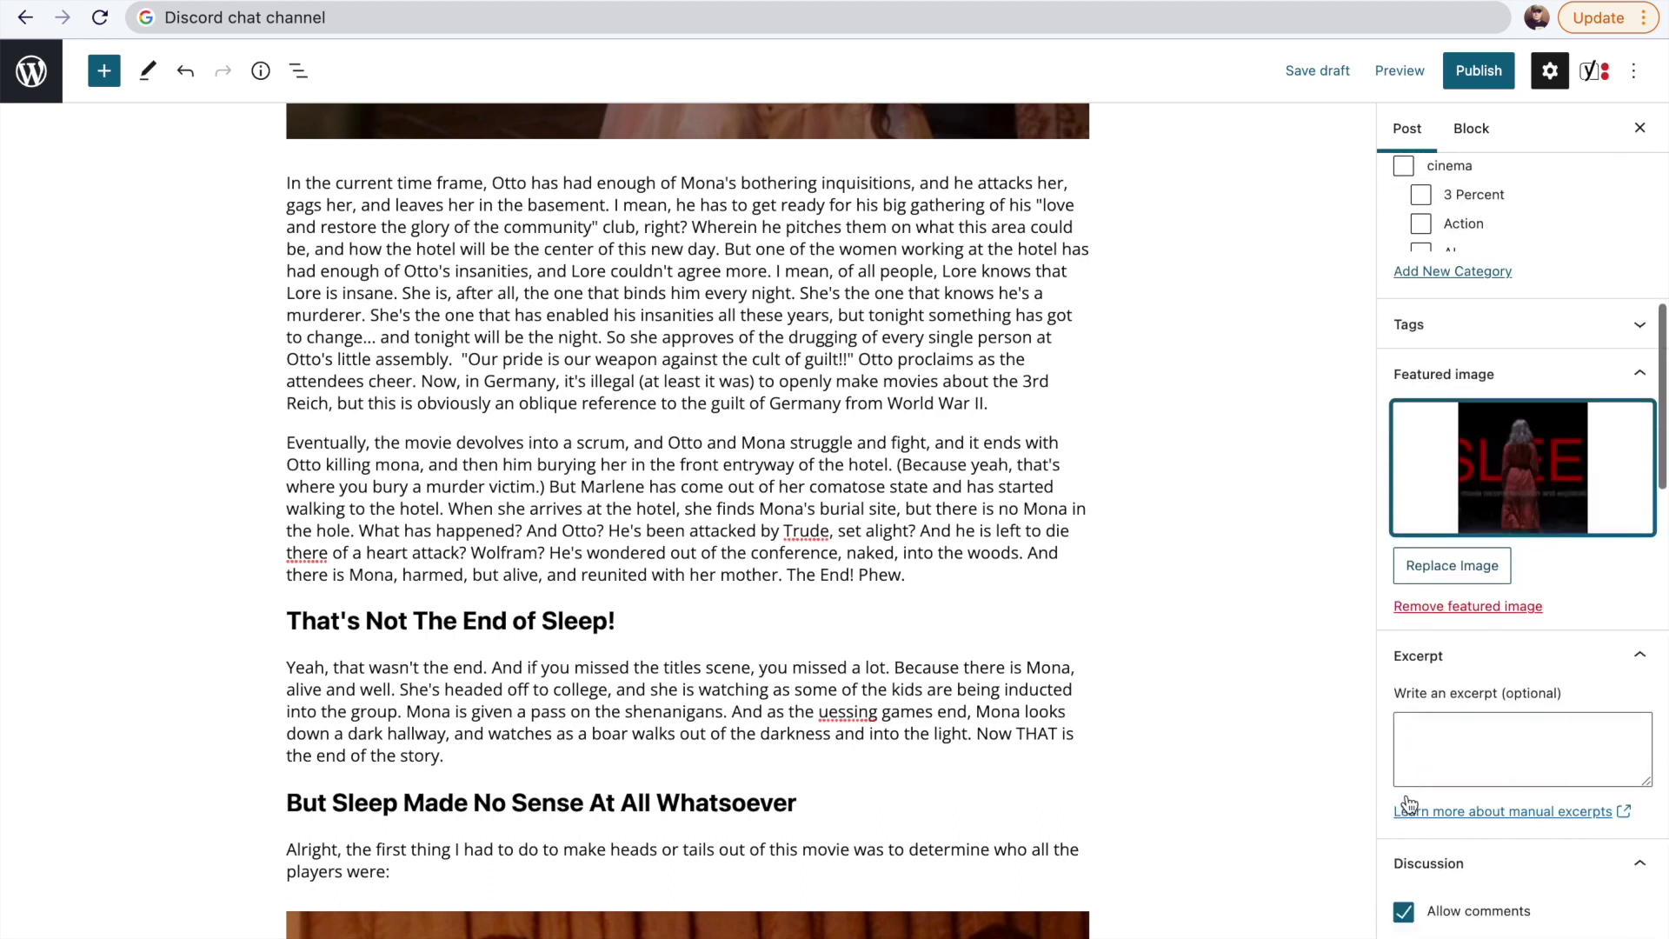
left_click(1318, 71)
mouse_move(820, 931)
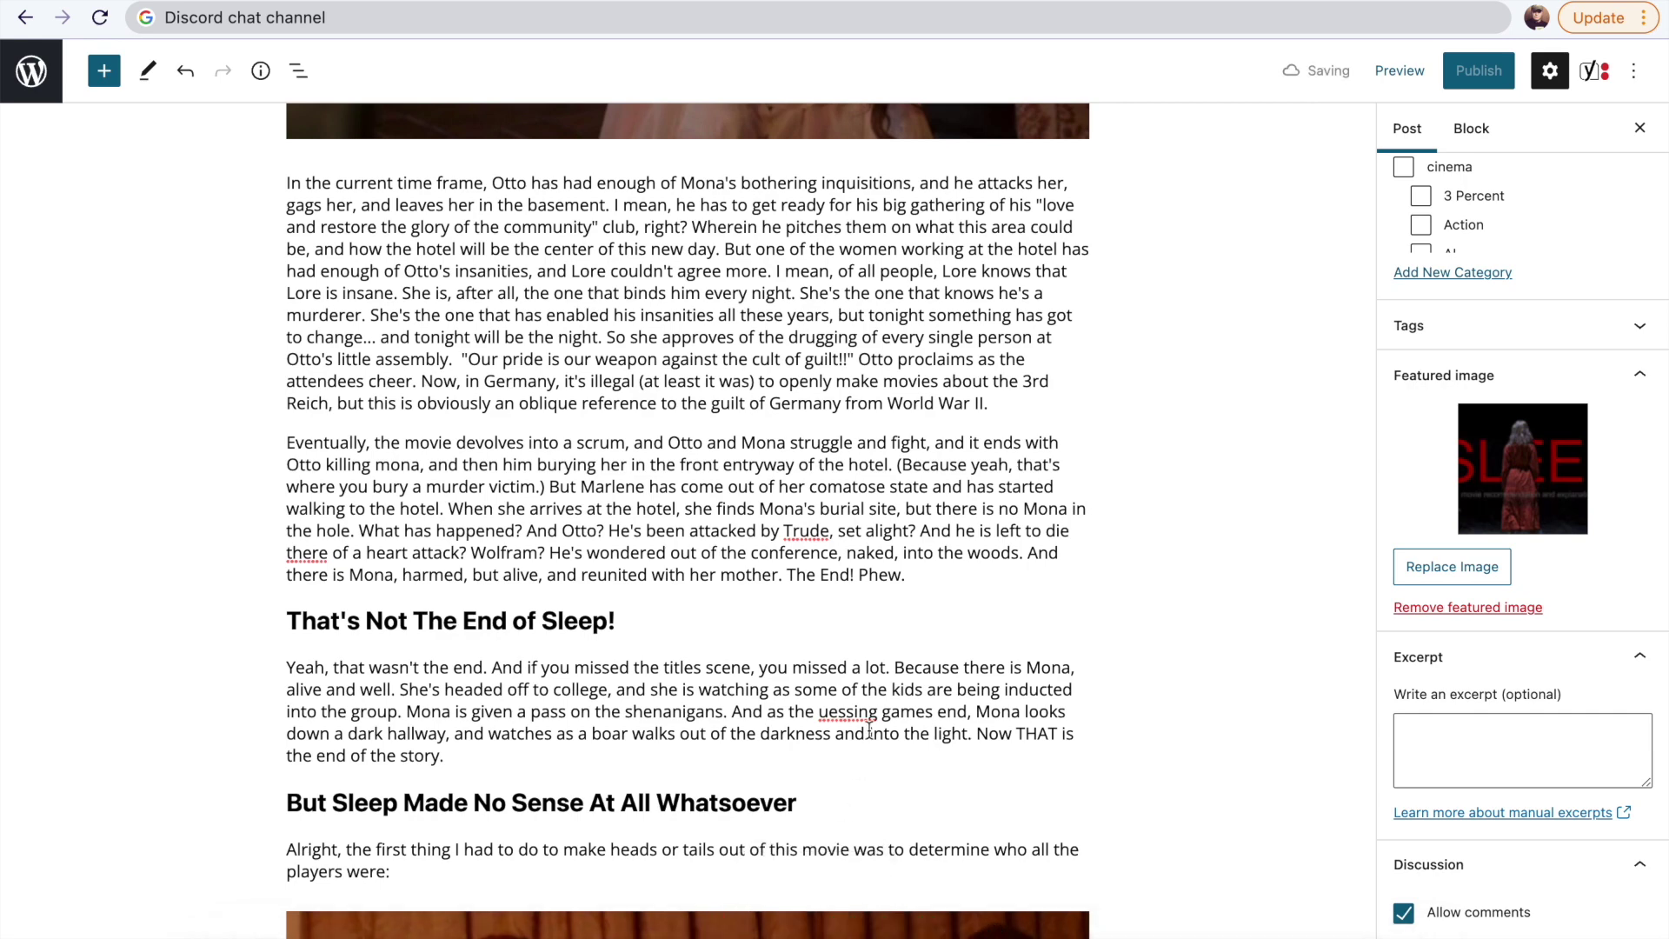
key("super+shift+5")
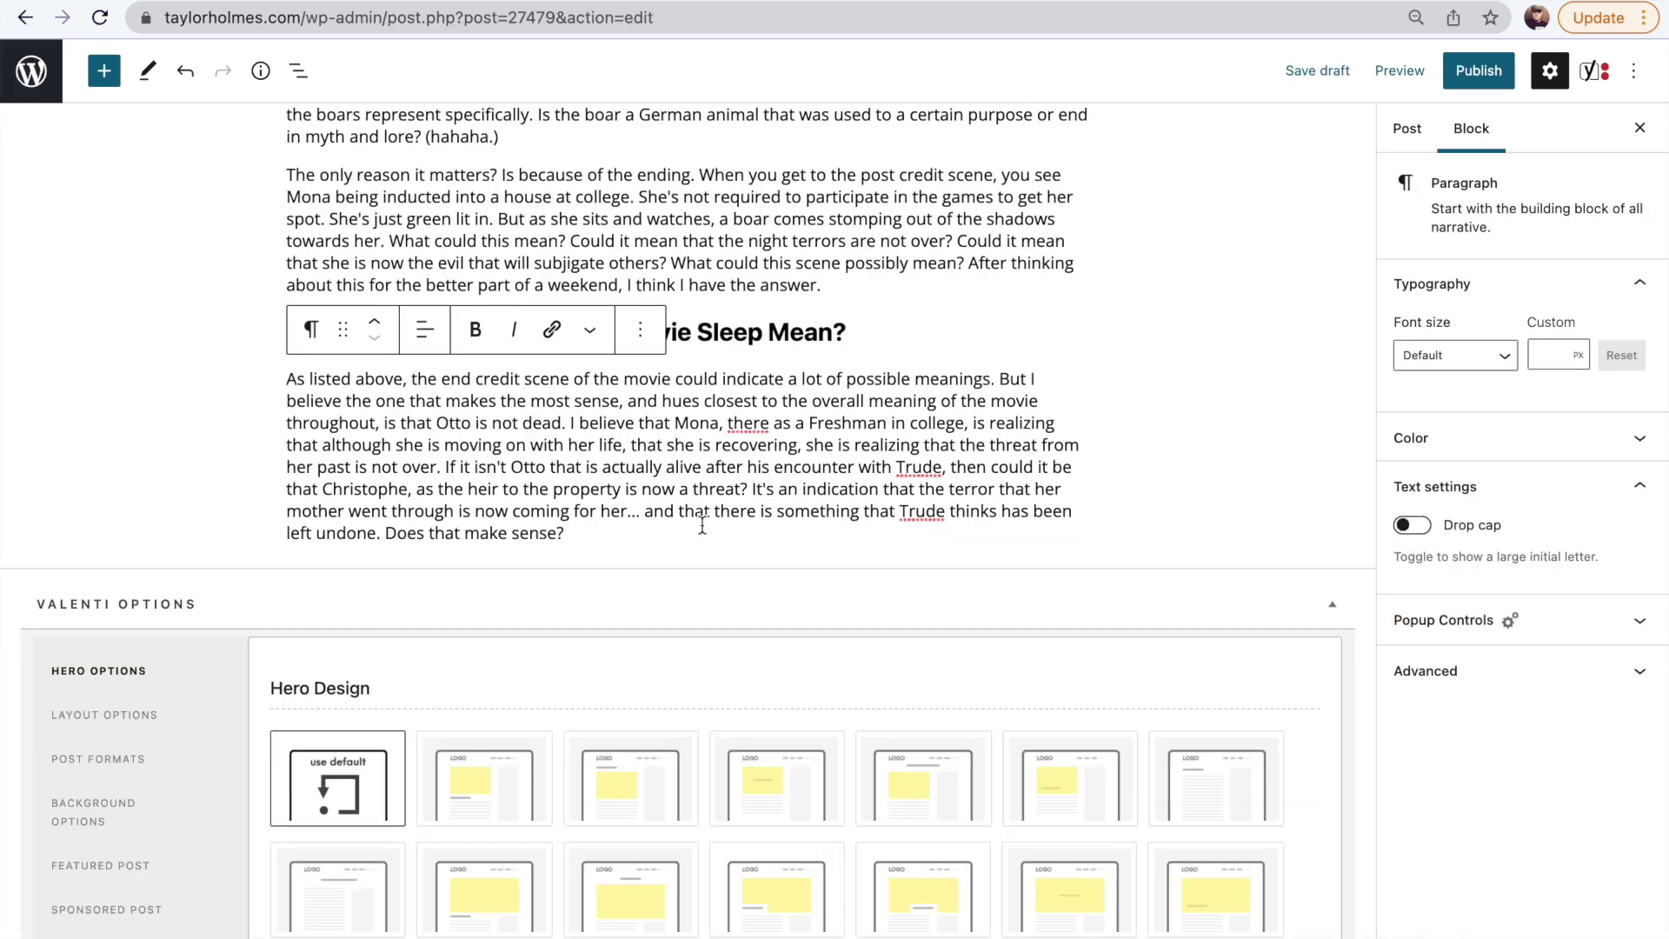
type("O")
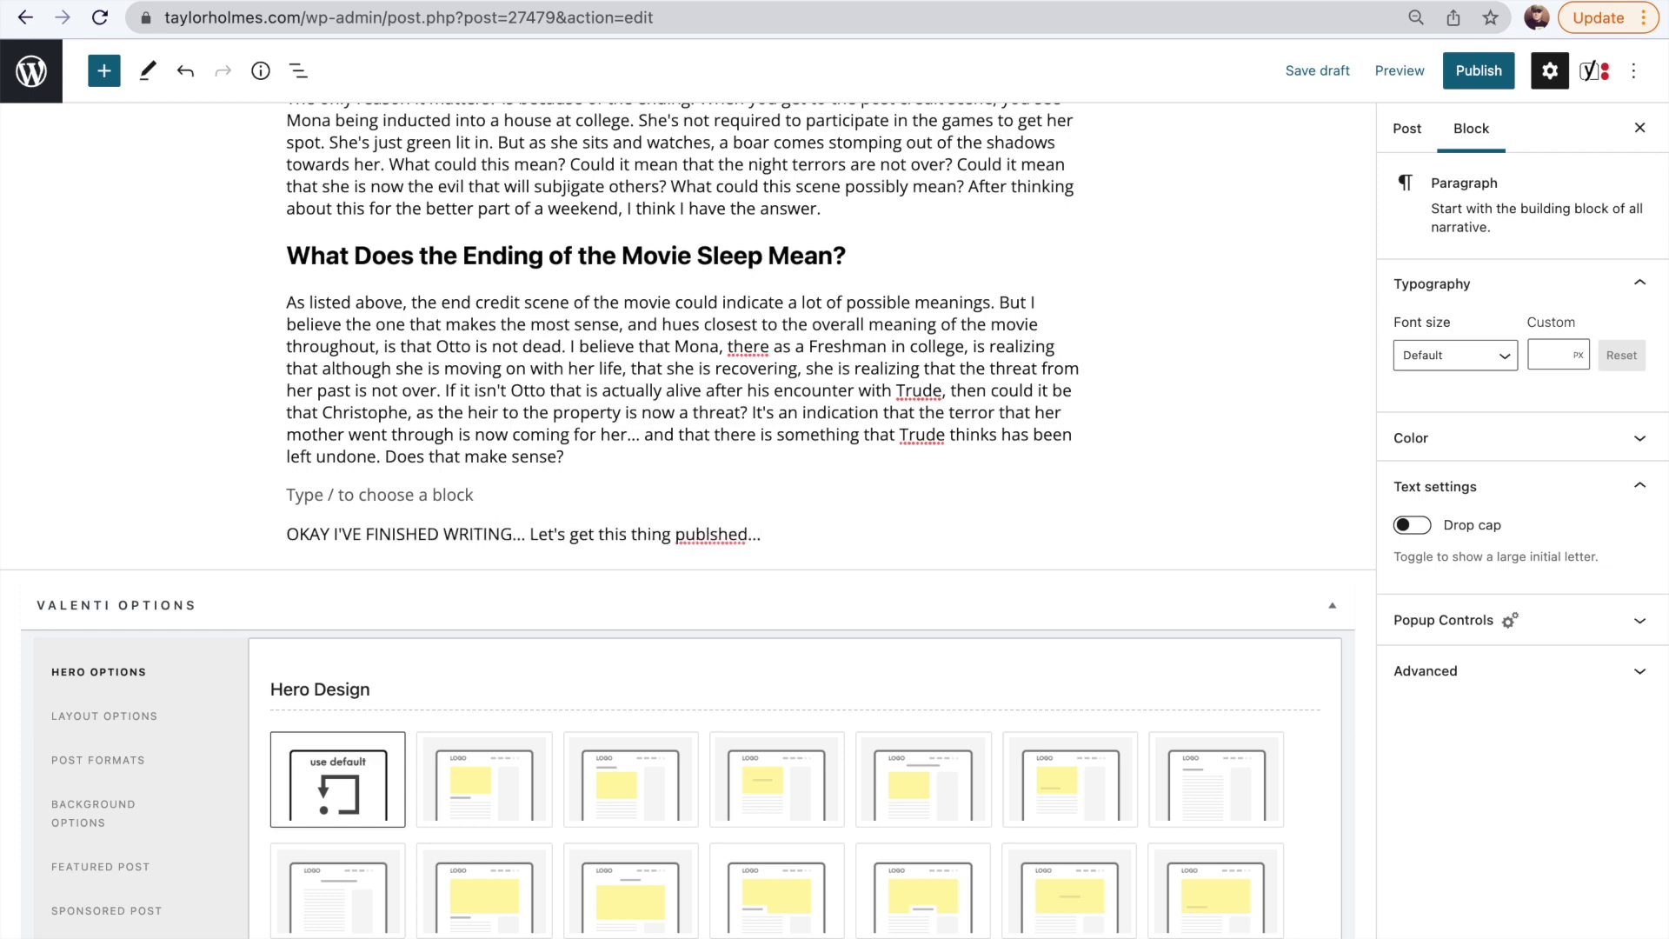
left_click_drag(553, 487, 376, 613)
key("BackSpace")
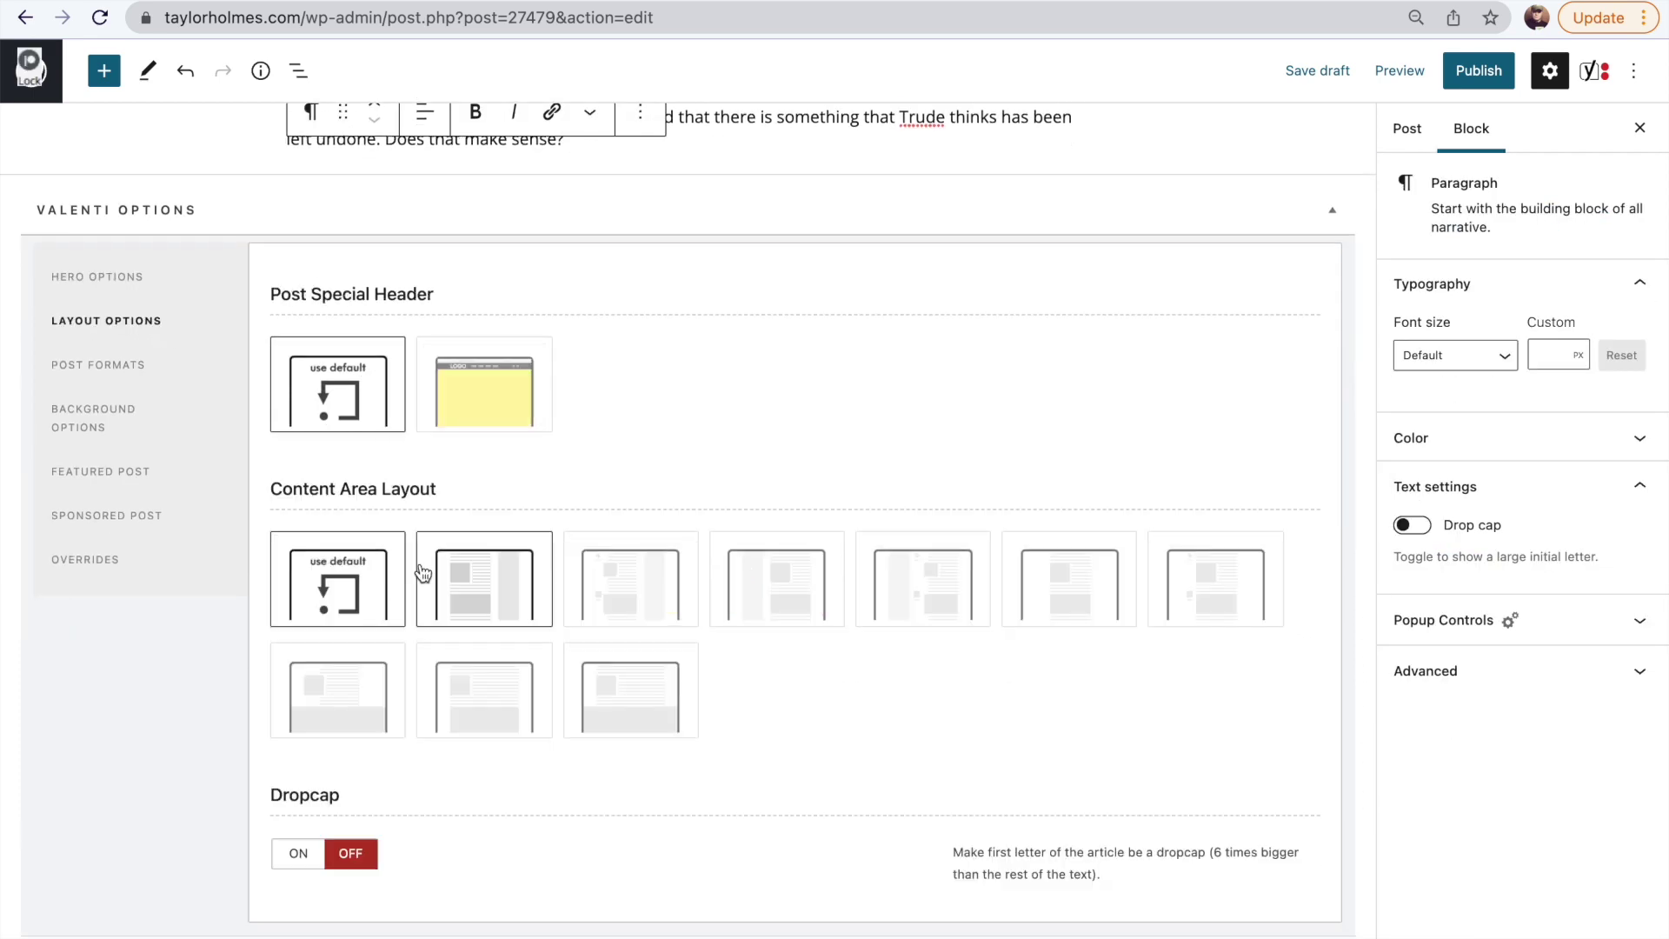
Enter the post title "German Schlaf Movie Sleep Movie Investigated" as the Yoast focus keyphrase and check the readability analysis.
scroll(615, 600, "down", 5)
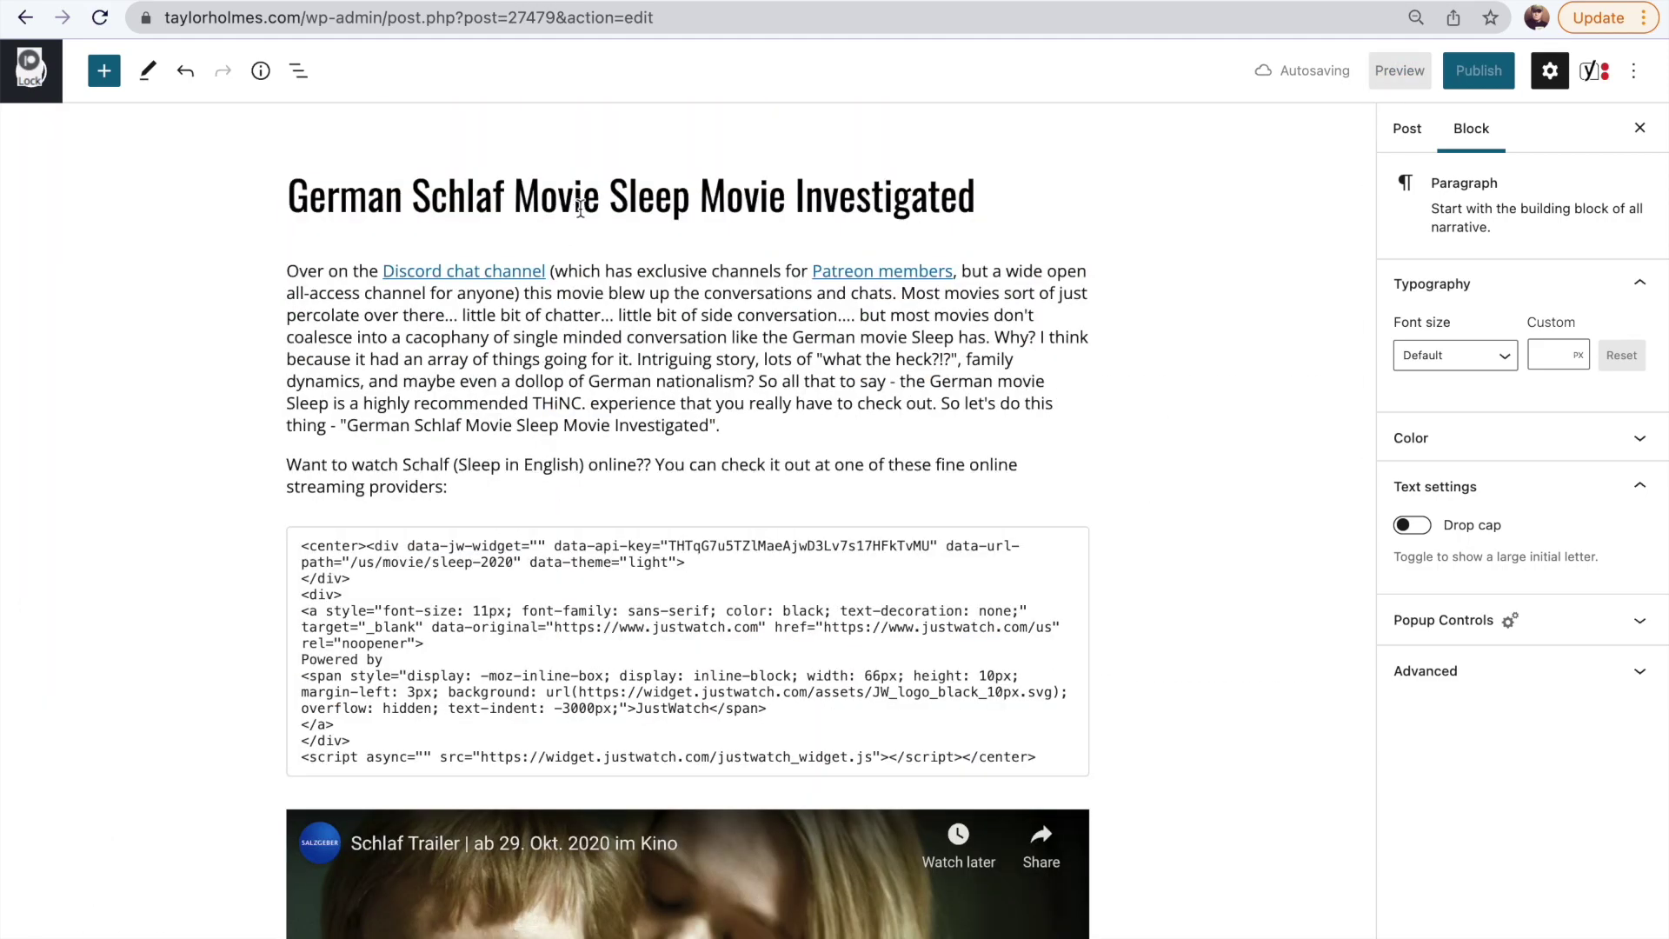
left_click(685, 198)
triple_click(686, 198)
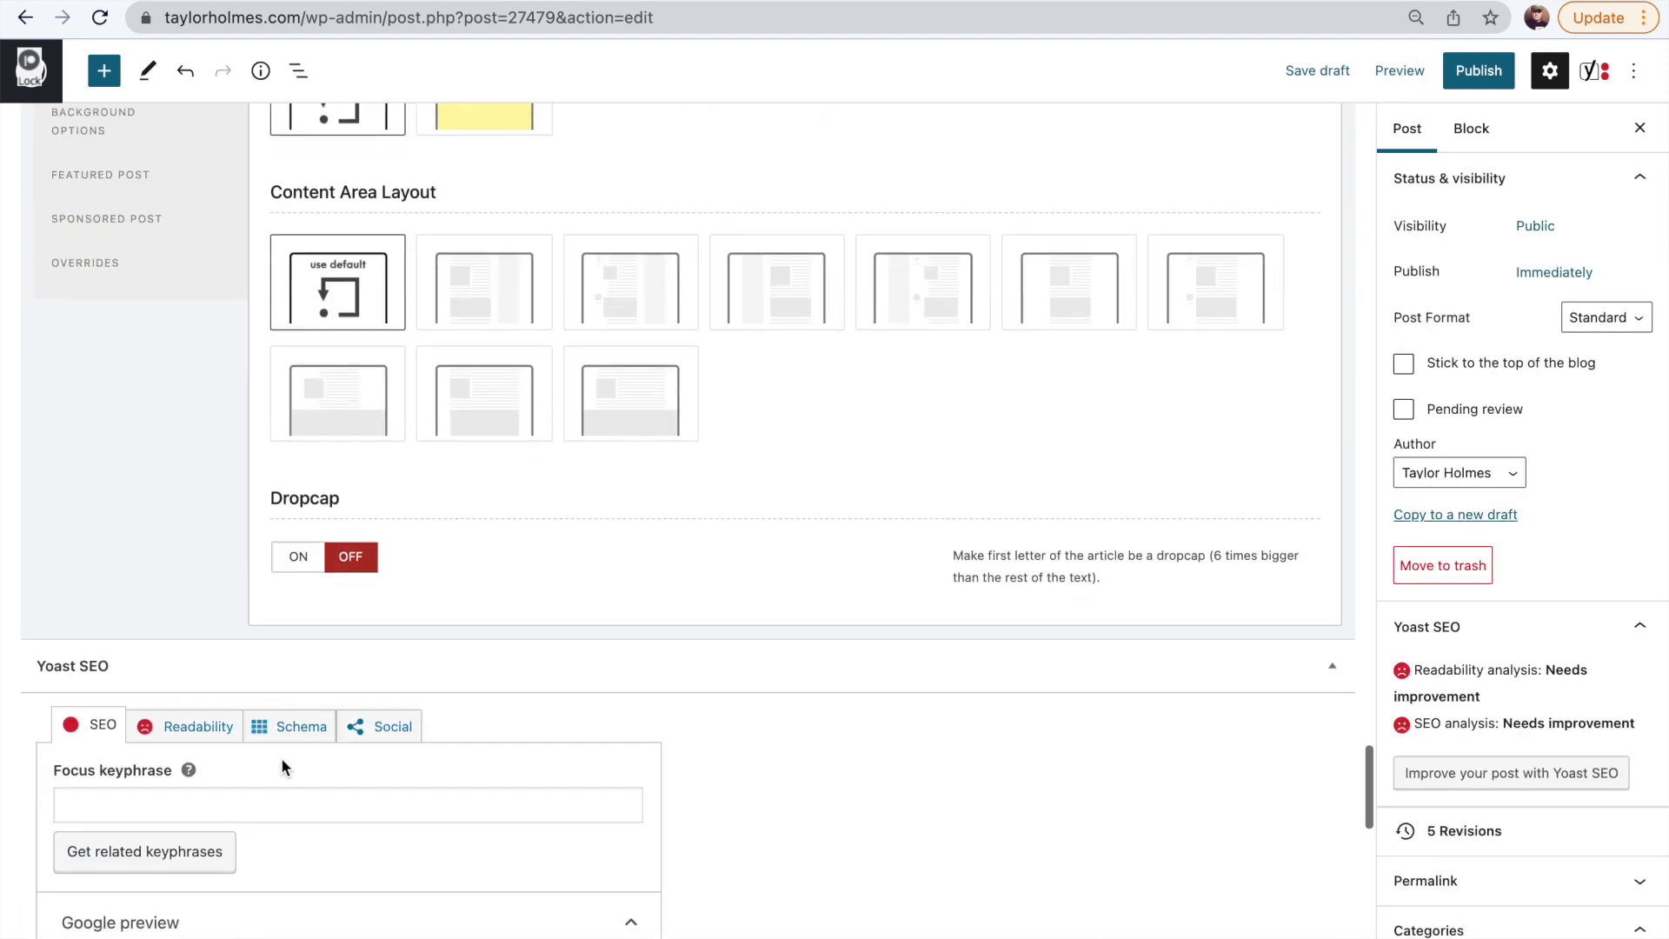
type("German Schlaf Movie Sleep Movie Investigated")
left_click(186, 418)
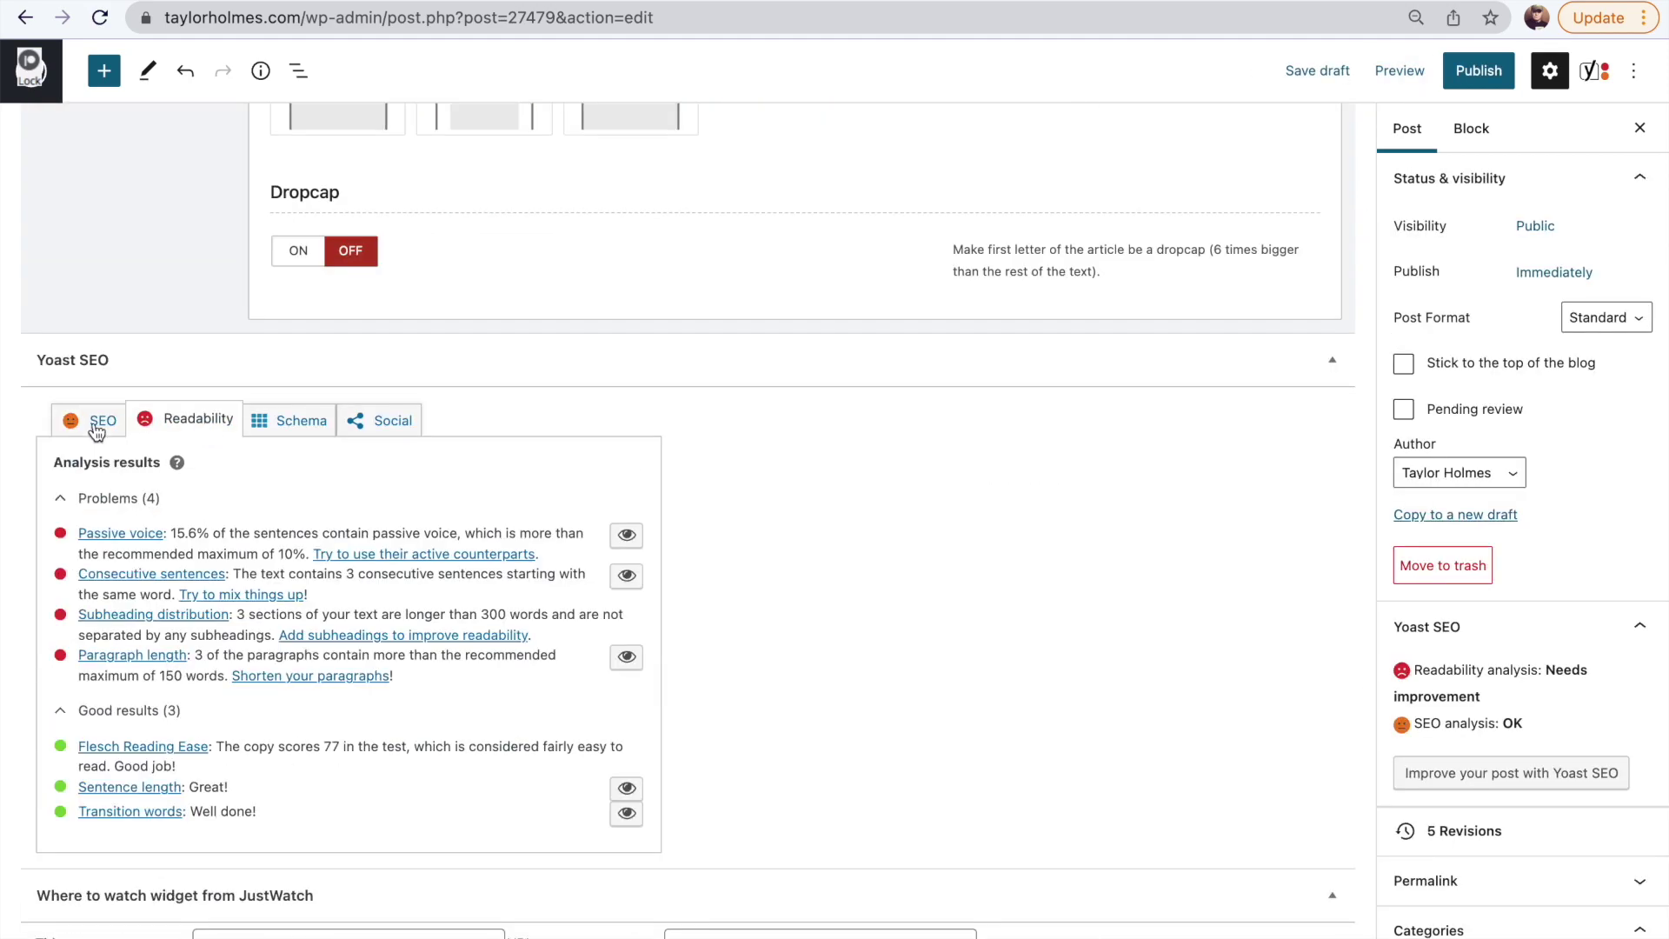
Write the meta description "German Schlaf Movie Sleep Movie Investigated - a movie that is begging to be understood, explained, and grappled with.".
left_click(348, 783)
type("German Schlaf Movie Sleep Movie Investigated")
type("- ")
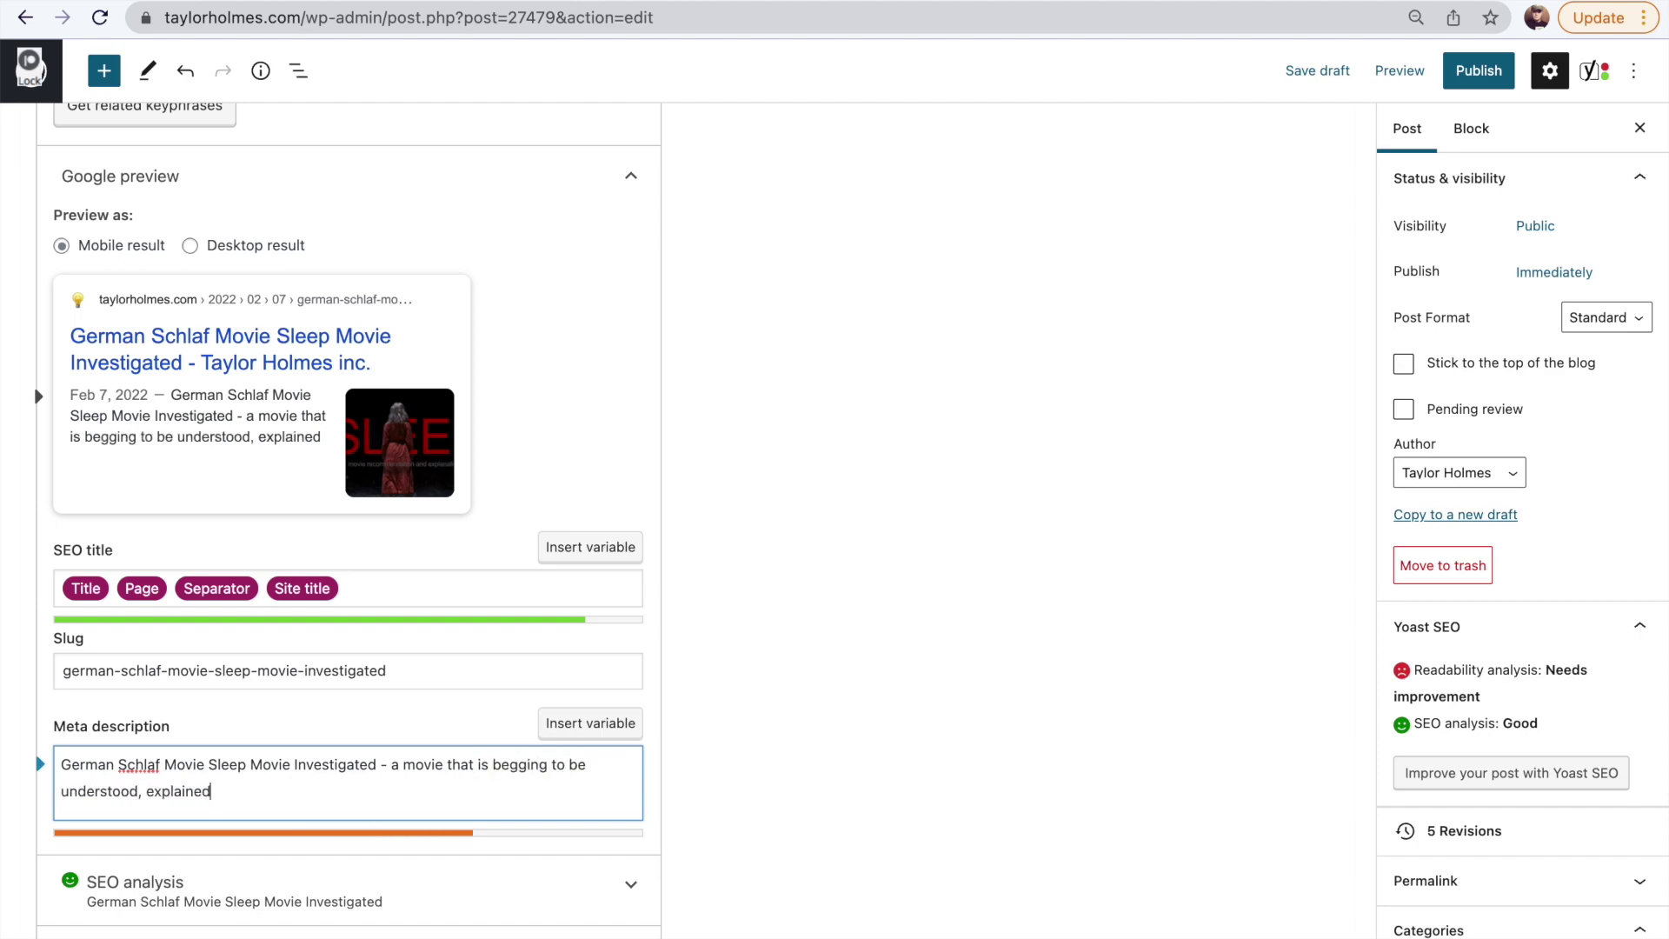
type("grappl")
Enable the review for the post and add a Screenplay criterion with a score of 85.
scroll(388, 783, "down", 7)
left_click(75, 838)
scroll(315, 822, "down", 9)
left_click(84, 226)
left_click(1270, 436)
scroll(939, 563, "up", 3)
left_click(410, 633)
left_click(365, 688)
left_click_drag(619, 626, 1137, 626)
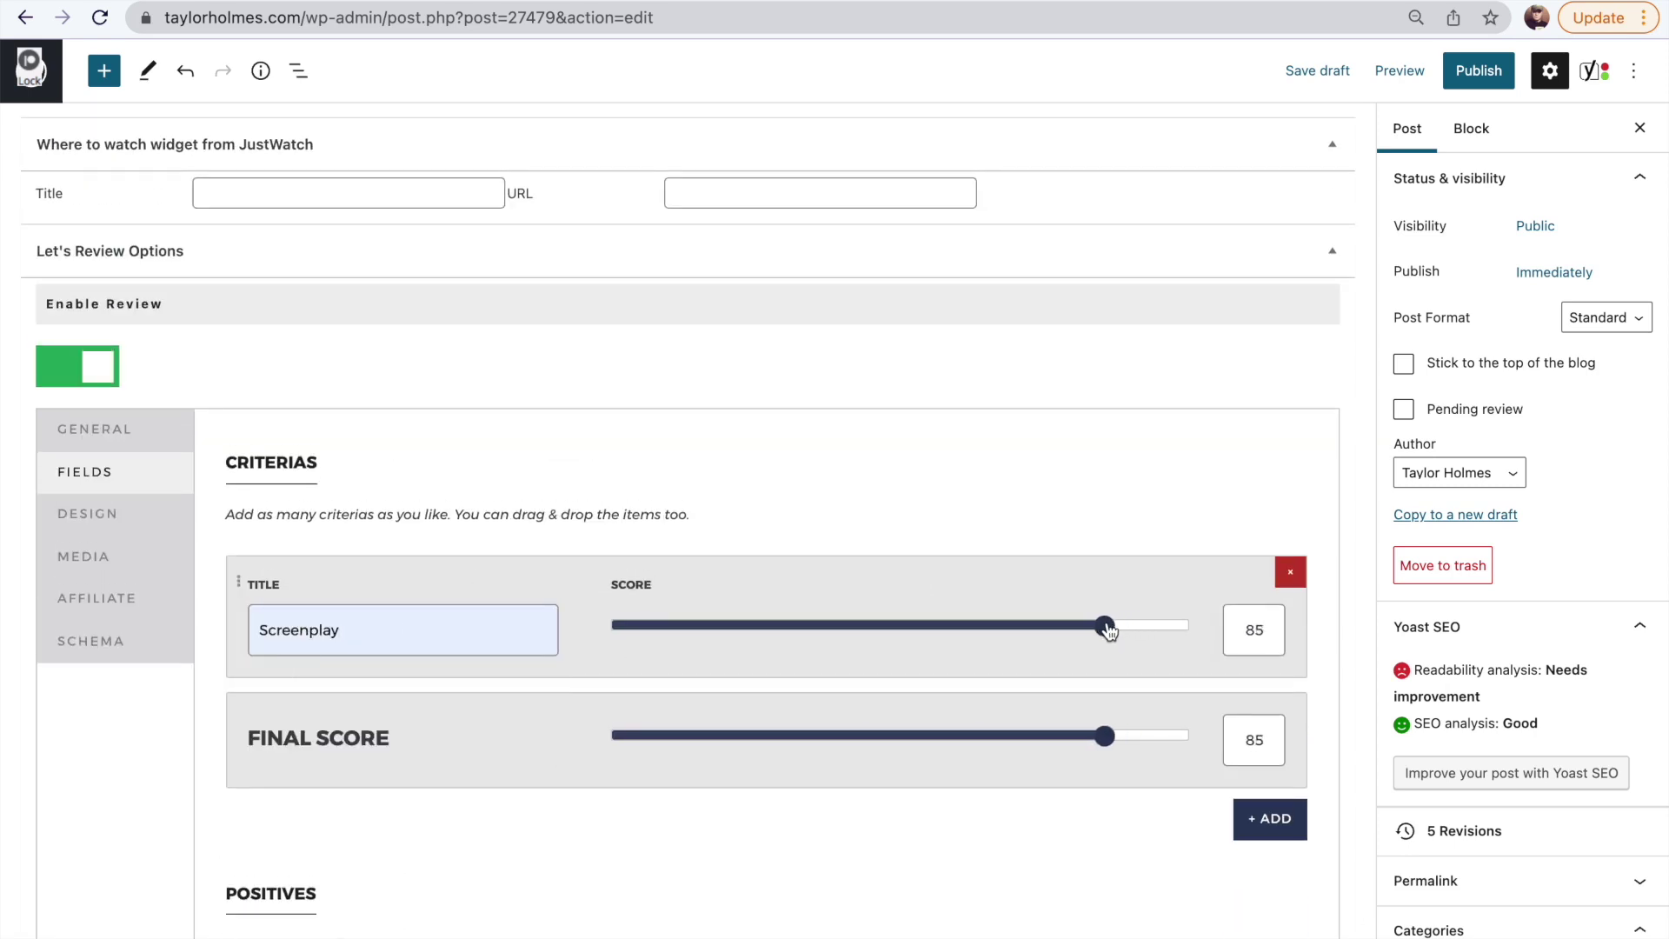
Add the review criteria Mindjobness with a score of 100 and Acting with a score of 80.
left_click(1260, 823)
left_click(296, 714)
left_click_drag(615, 758, 1200, 758)
left_click(1266, 932)
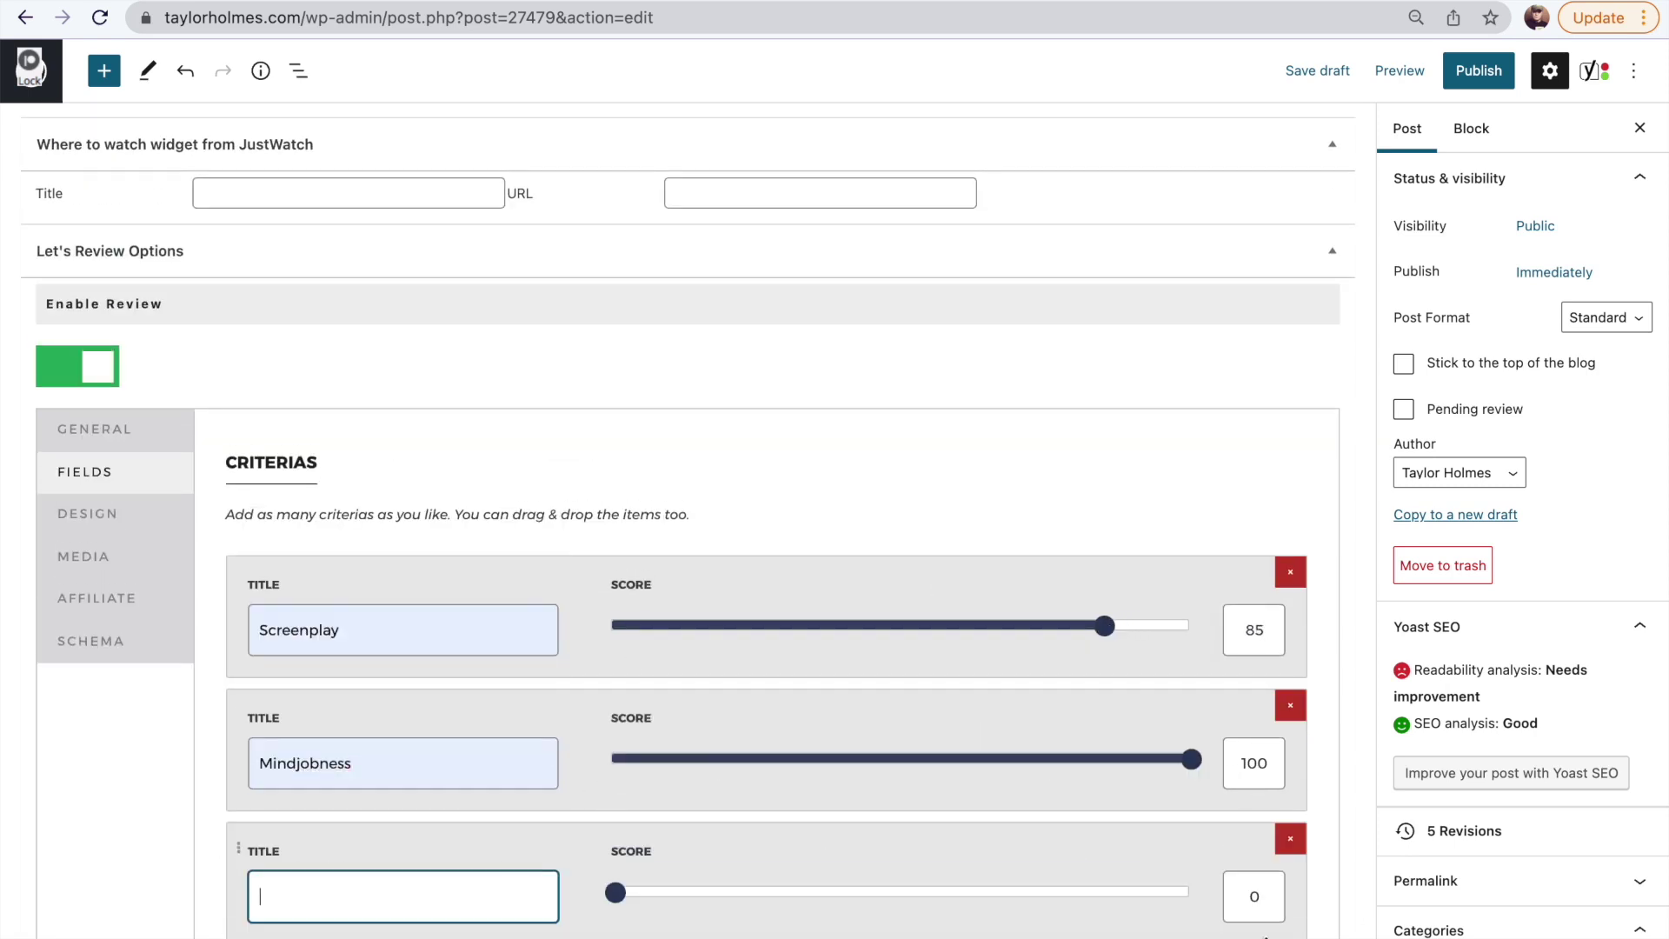
scroll(1266, 782, "down", 4)
left_click(324, 566)
left_click(286, 626)
left_click_drag(615, 561, 1107, 572)
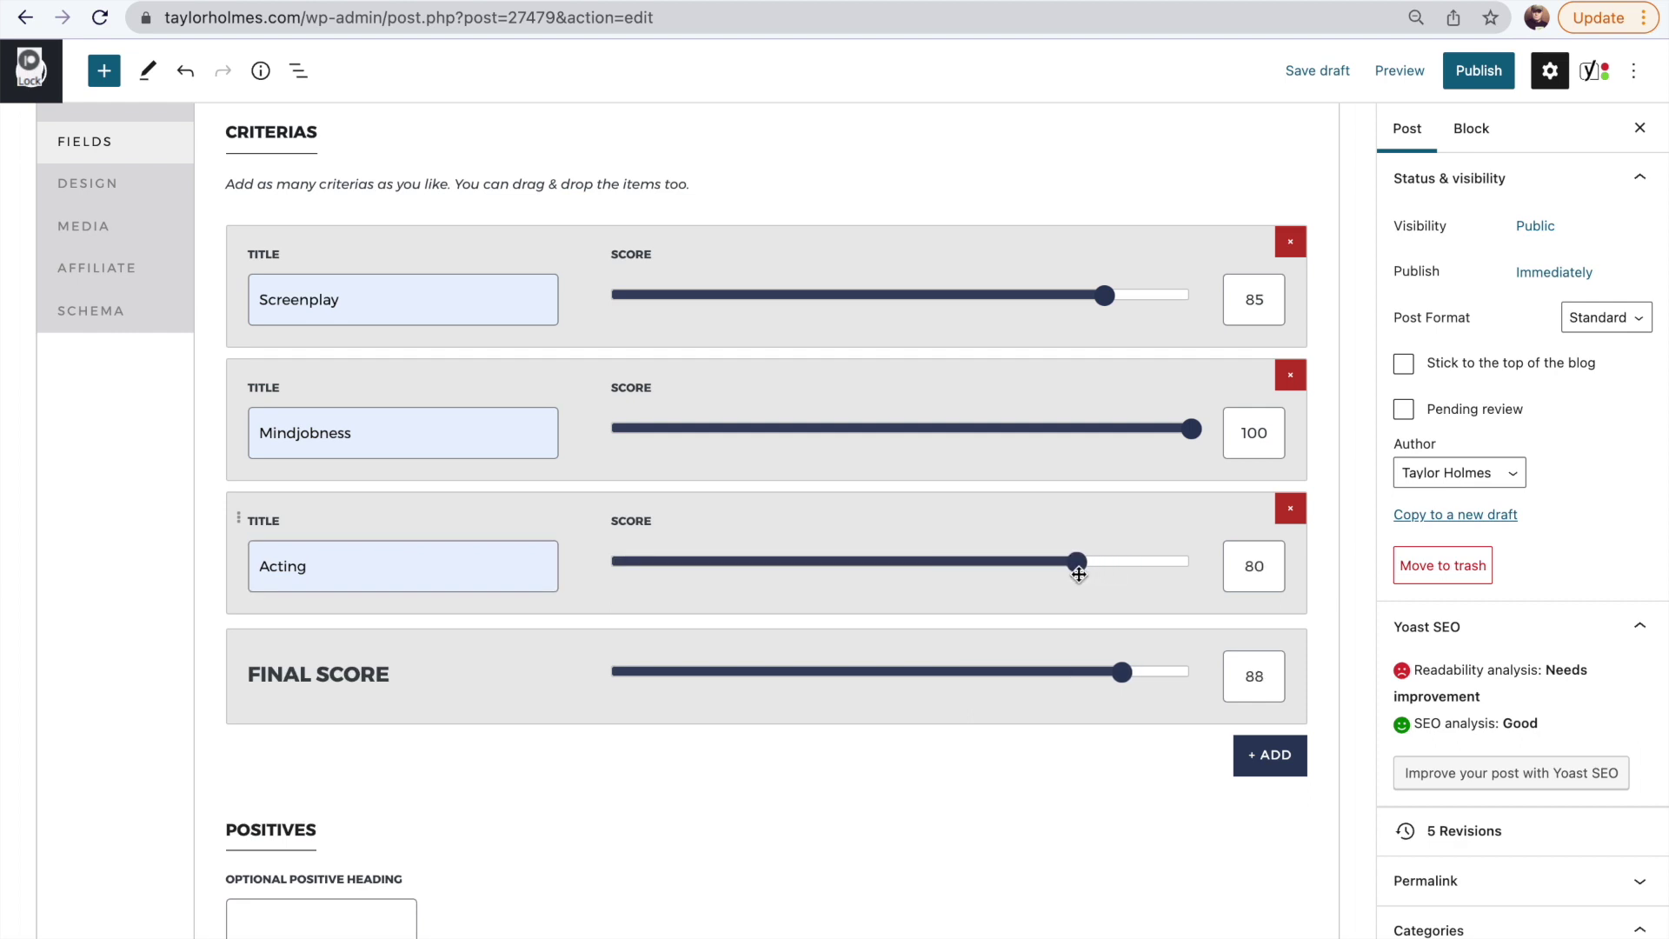
Add a Directing criterion with a score of 79, plus a fifth titled and scored criterion to the review.
left_click(1270, 755)
left_click(417, 700)
left_click(298, 596)
left_click_drag(616, 695, 1069, 709)
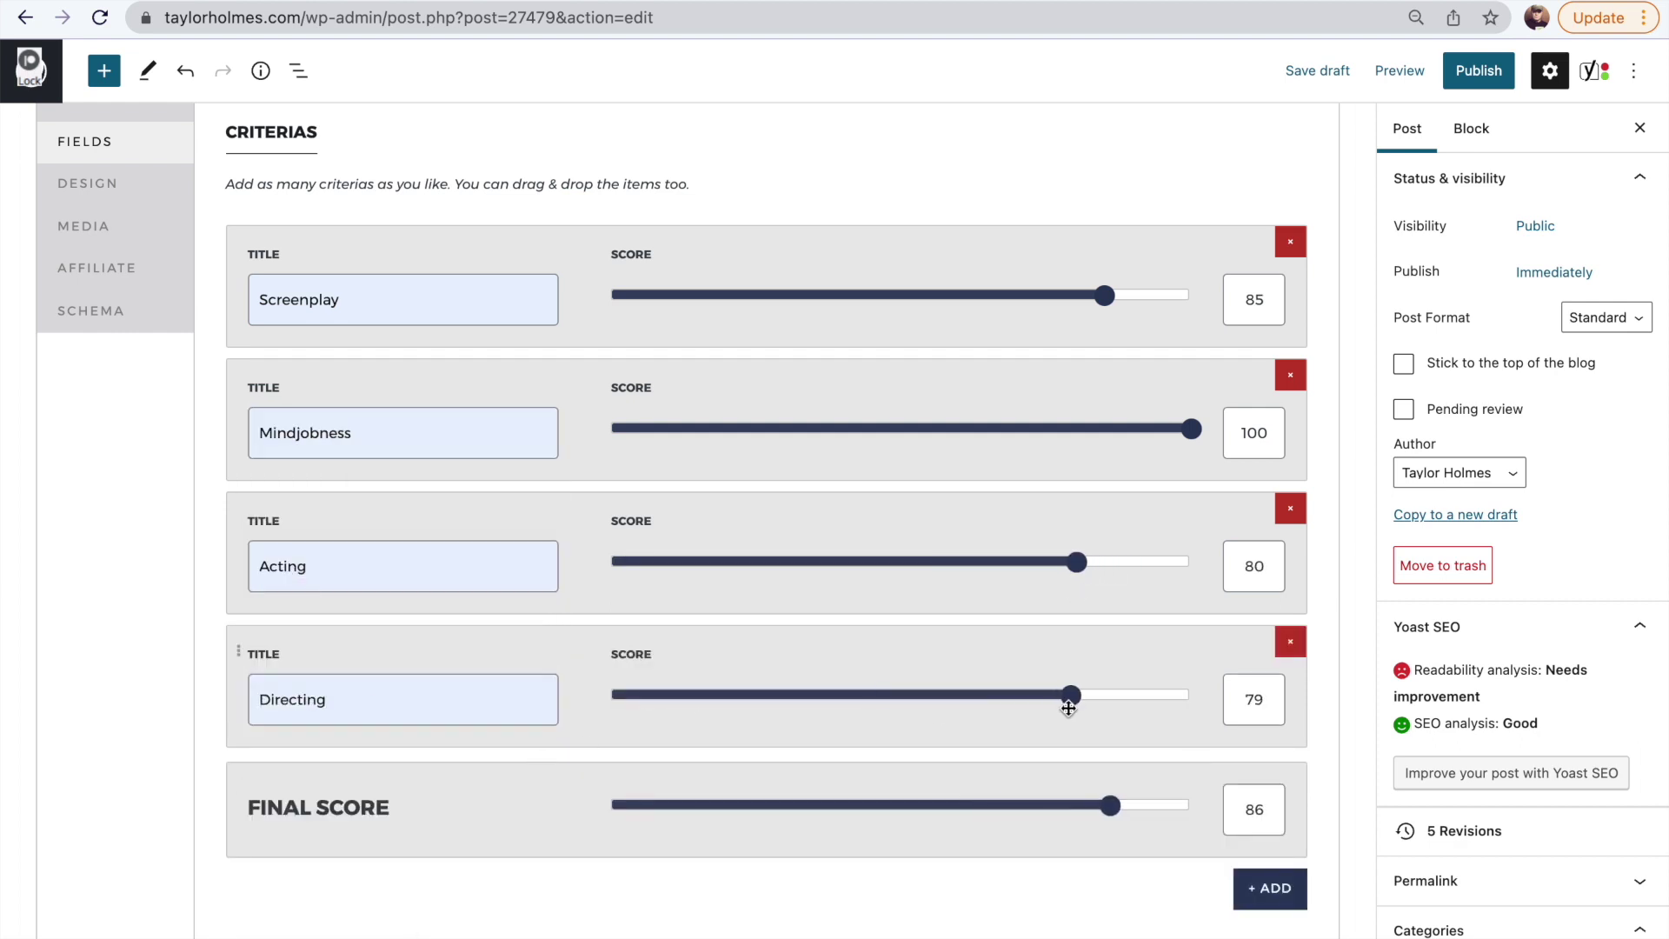
scroll(1098, 762, "down", 1)
left_click(1269, 873)
left_click(287, 589)
left_click_drag(616, 815, 1162, 824)
scroll(759, 652, "down", 20)
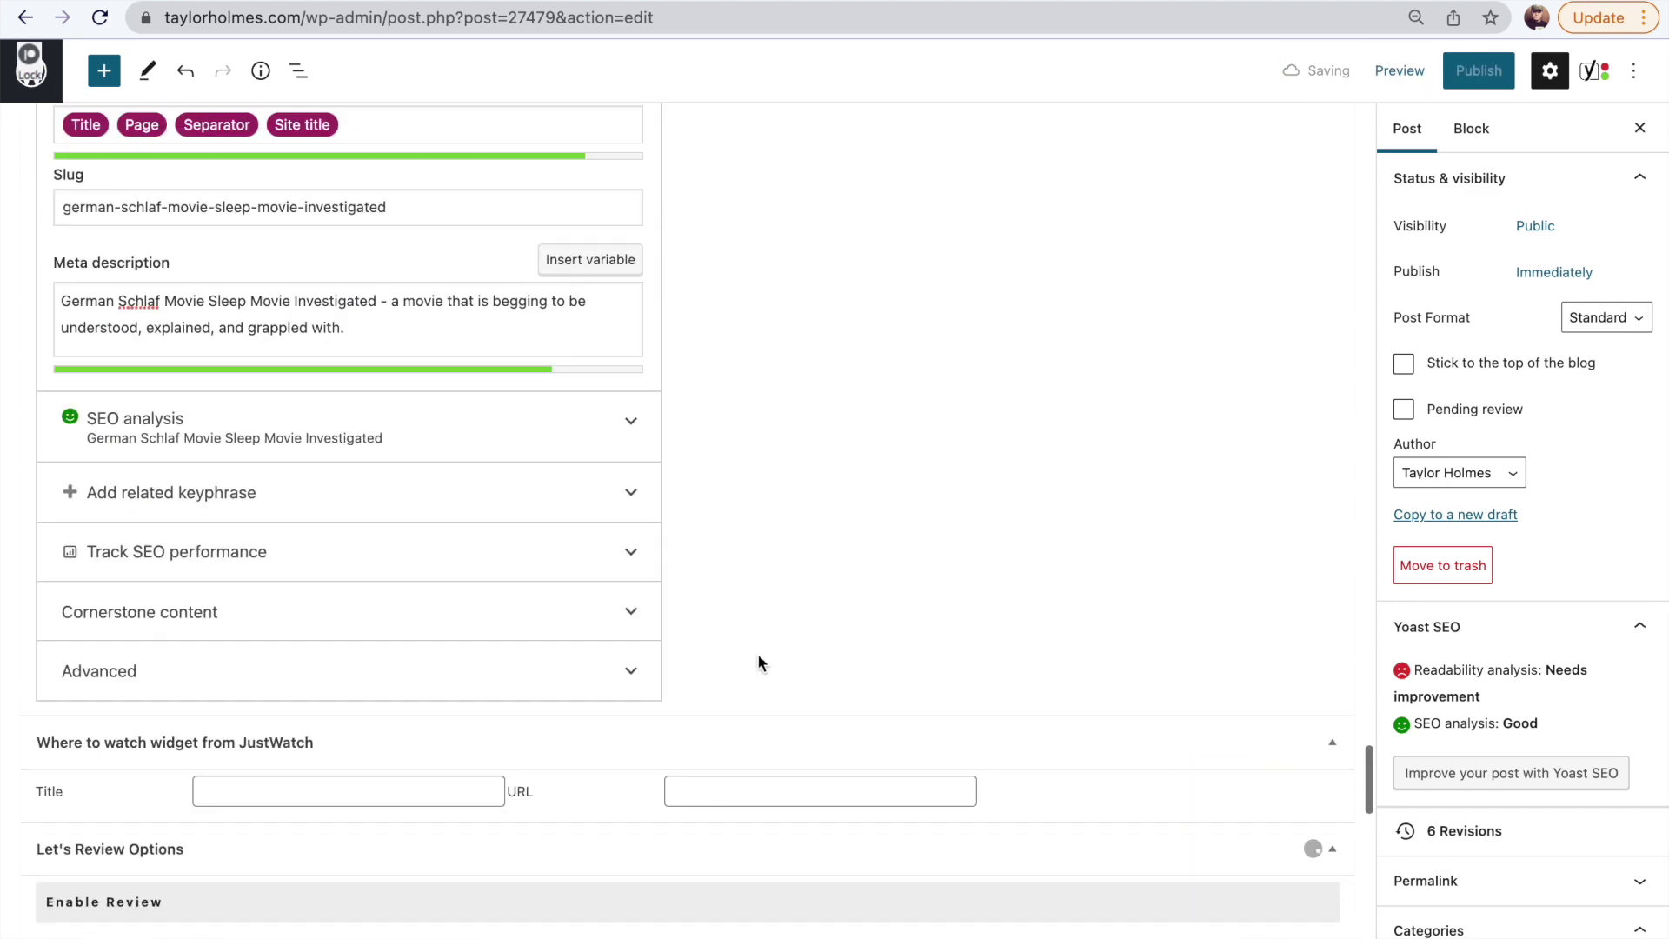
Assign the matching cinema categories to the post, including Foreign and THinc. Approved.
scroll(1452, 492, "down", 15)
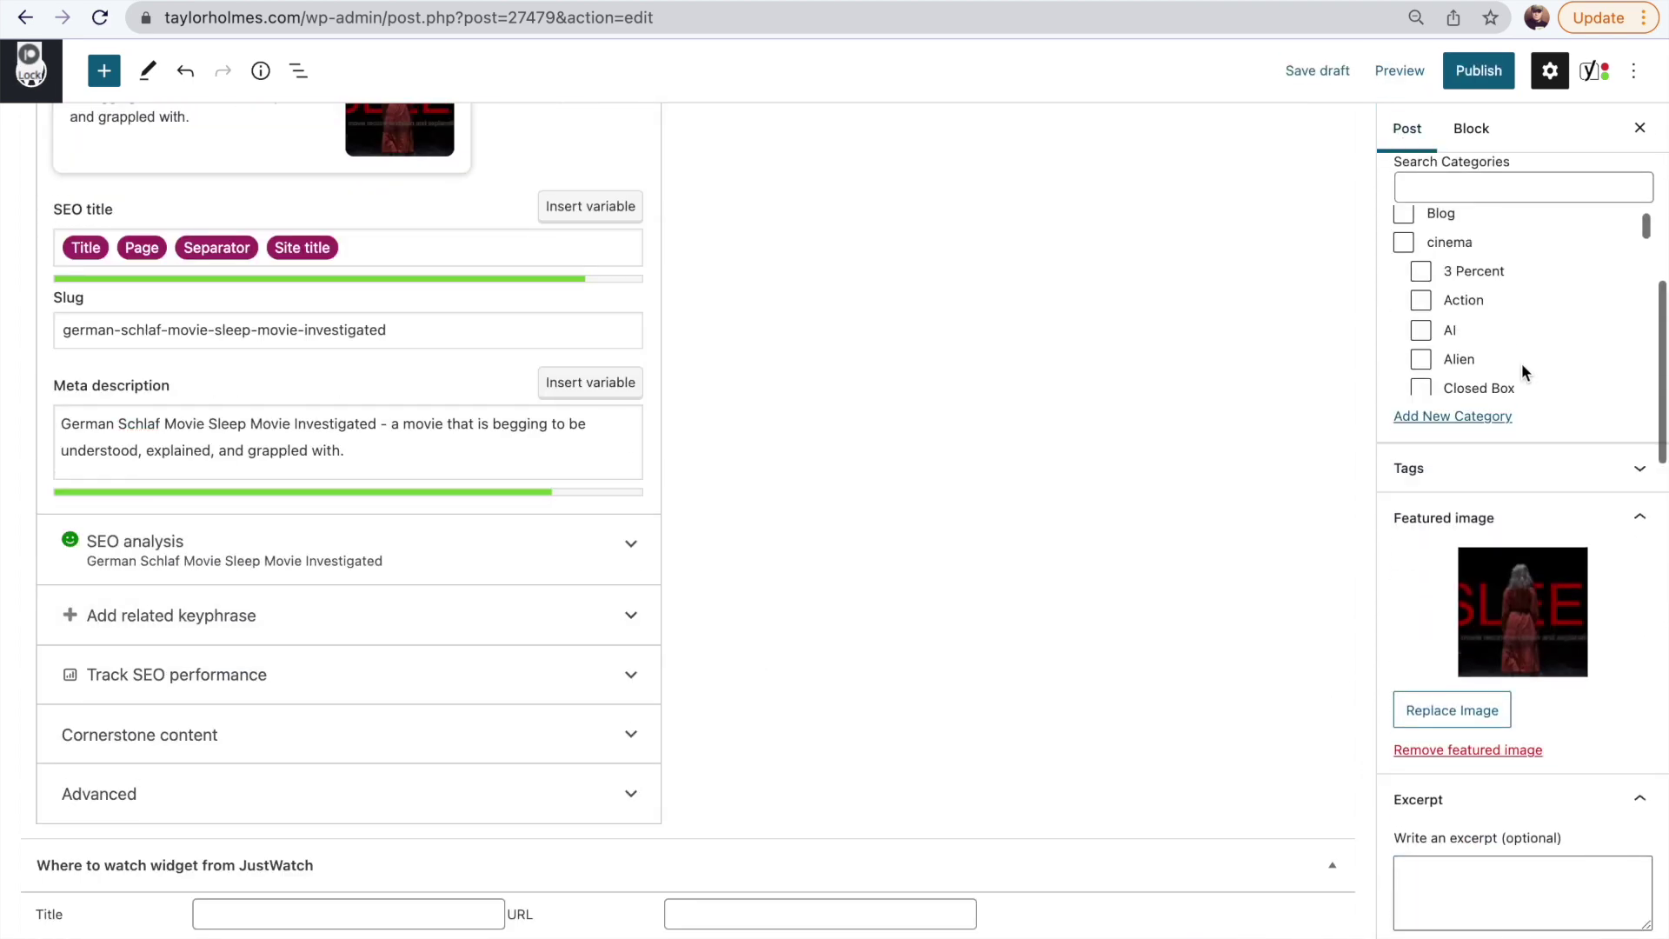
scroll(1483, 374, "down", 2)
left_click(1471, 306)
scroll(1475, 317, "down", 2)
left_click(1463, 323)
left_click(1452, 353)
scroll(1443, 330, "down", 2)
scroll(1469, 313, "down", 5)
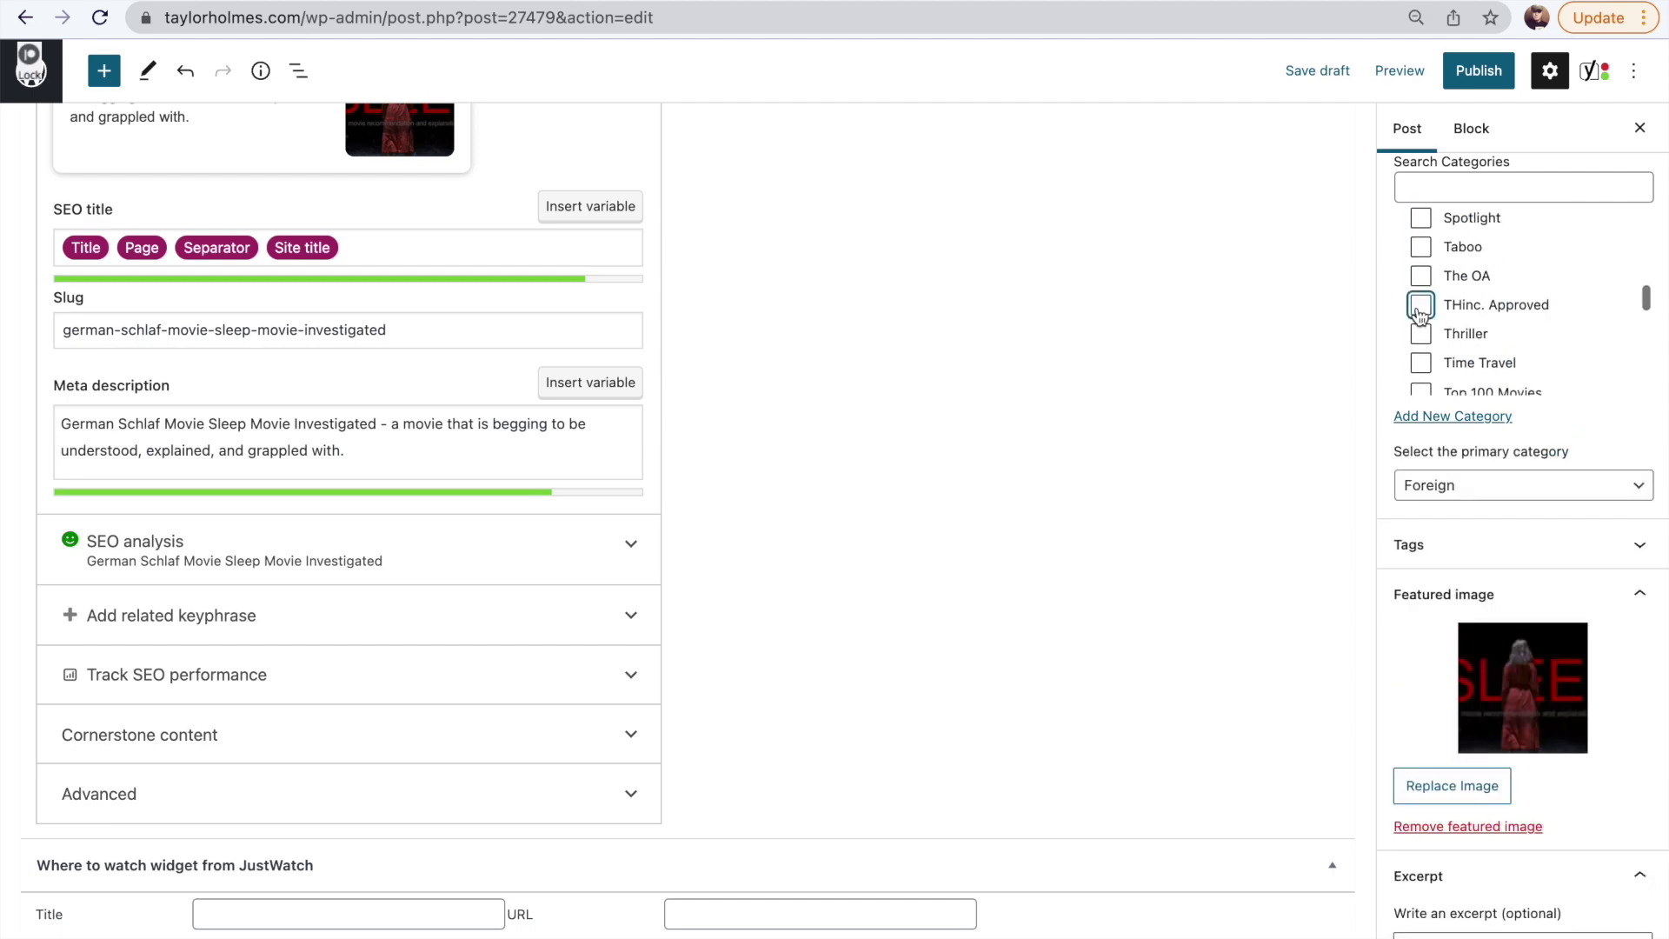
left_click(1446, 376)
Copy the full meta description into the post's excerpt.
scroll(1495, 348, "down", 5)
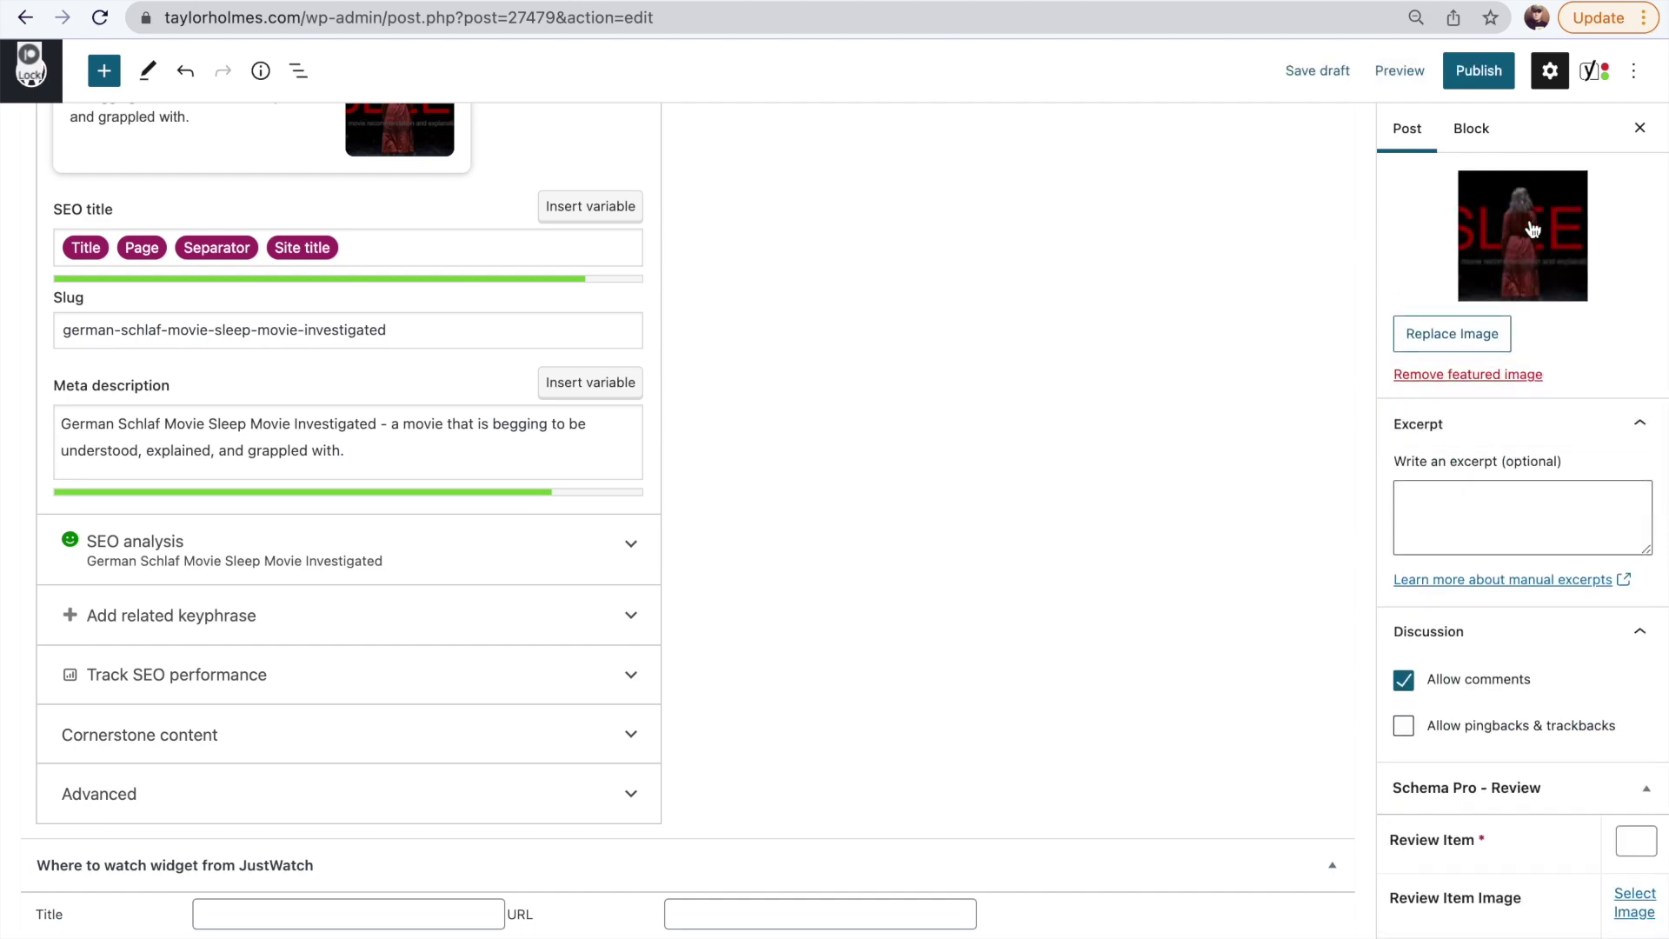
scroll(782, 560, "up", 2)
triple_click(544, 559)
key("super+c")
left_click(1521, 517)
key("super+v")
Set the Schema Pro review item to Sleep and choose the newest media library image as the review item image.
scroll(1504, 606, "down", 4)
left_click(1642, 512)
type("Sleep")
left_click(1652, 575)
left_click(139, 335)
left_click(1533, 933)
left_click(1543, 629)
Set the Patreon advanced locking to show the post after the date March 6, 2022.
scroll(1554, 695, "down", 10)
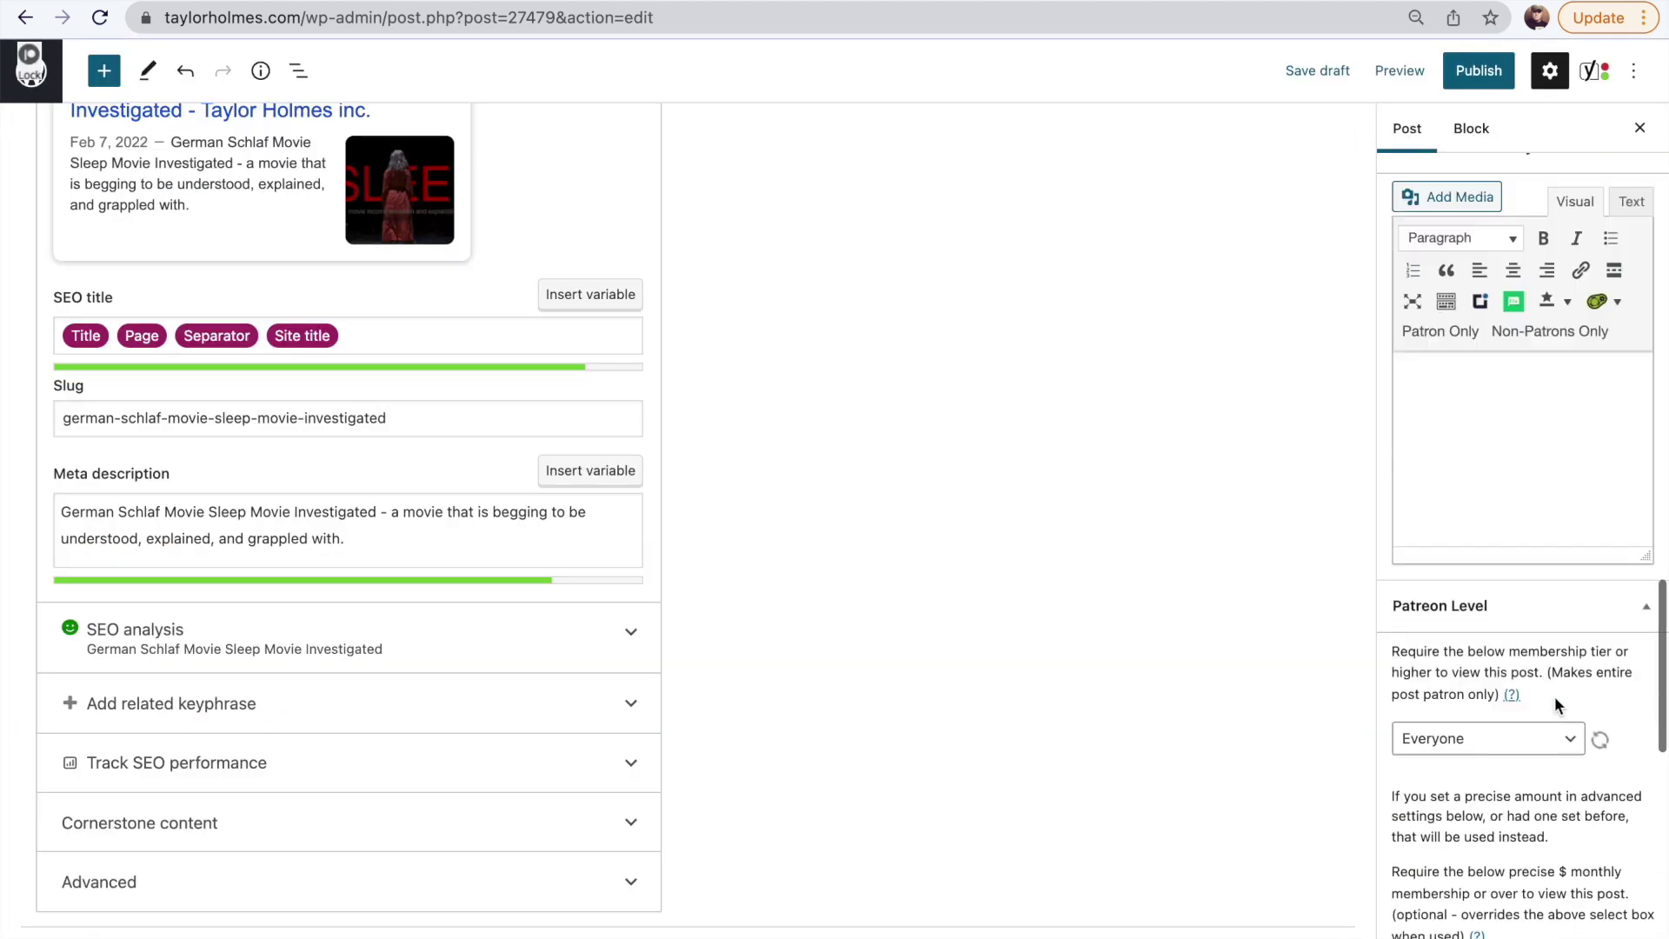
left_click(1508, 787)
left_click(1495, 838)
scroll(1537, 863, "down", 4)
left_click(1448, 619)
left_click(1450, 683)
left_click(1418, 672)
left_click(1419, 817)
left_click(1428, 726)
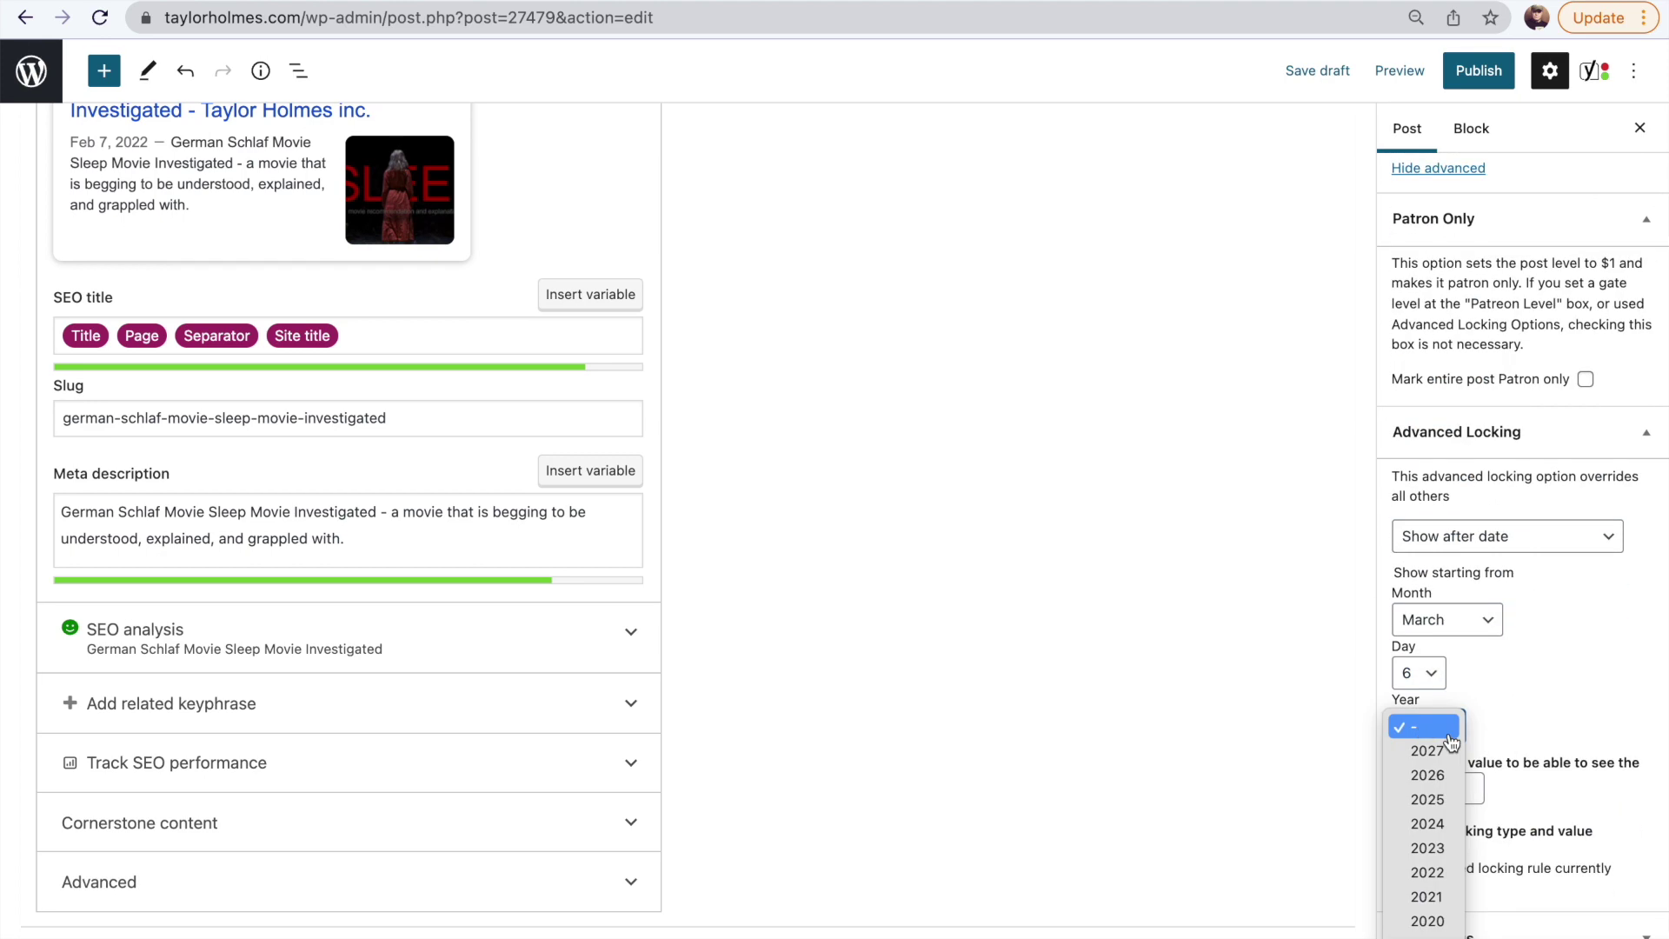
left_click(1427, 872)
Publish the finished Sleep movie post and confirm the publication.
scroll(1214, 447, "up", 5)
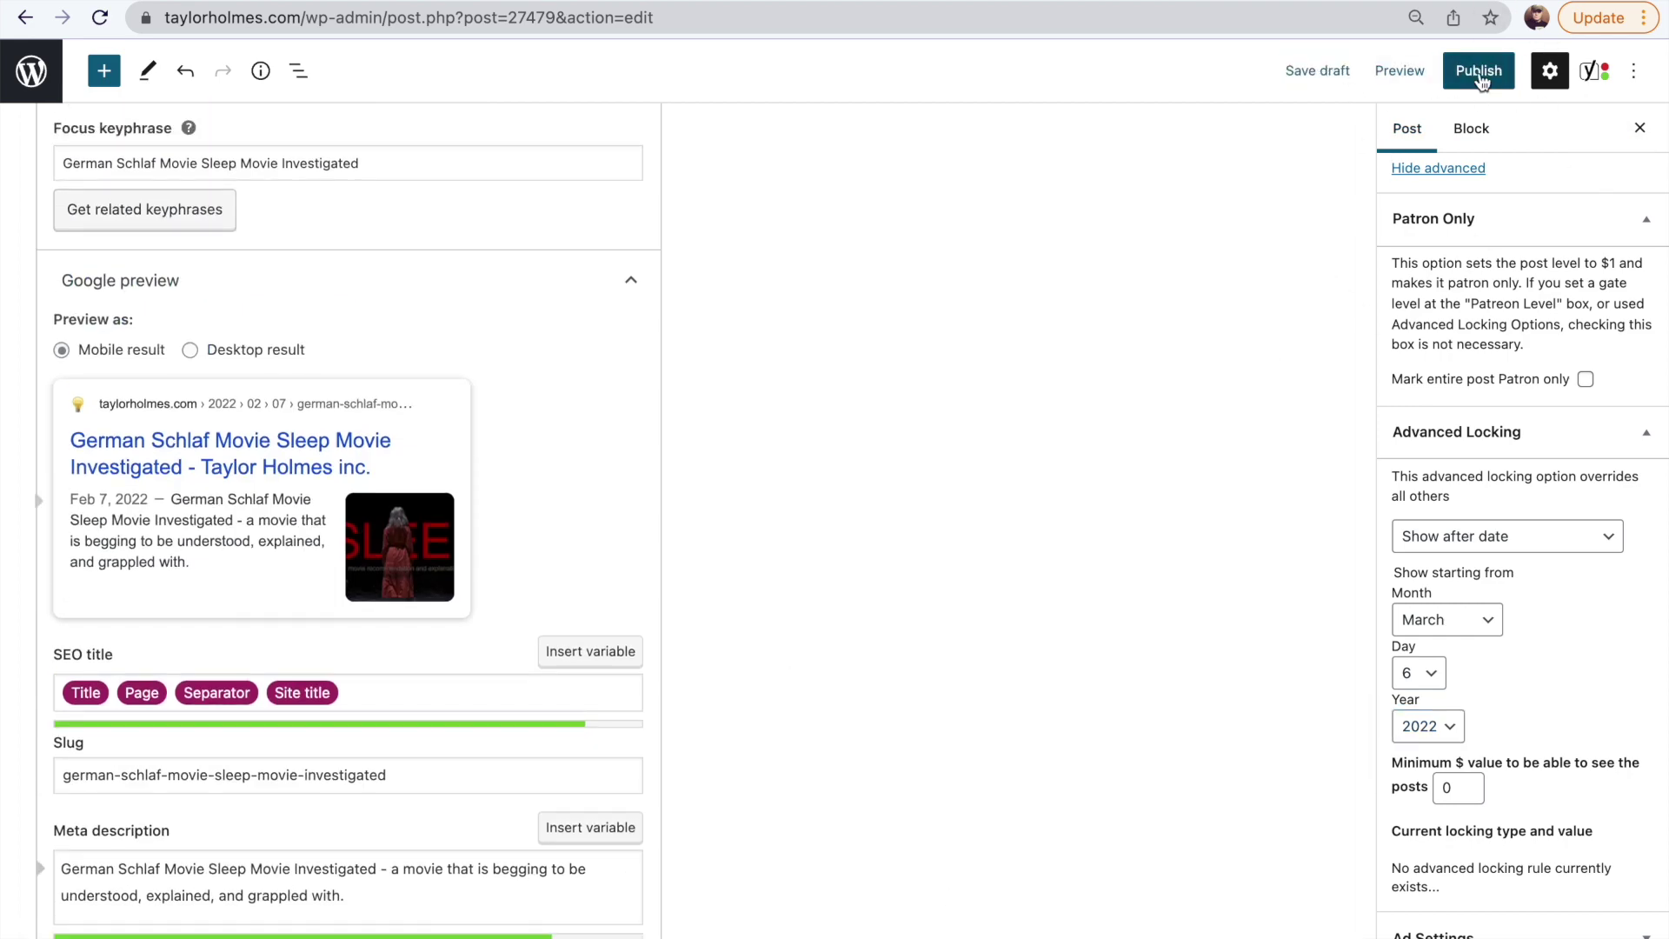
left_click(1479, 71)
left_click(1457, 72)
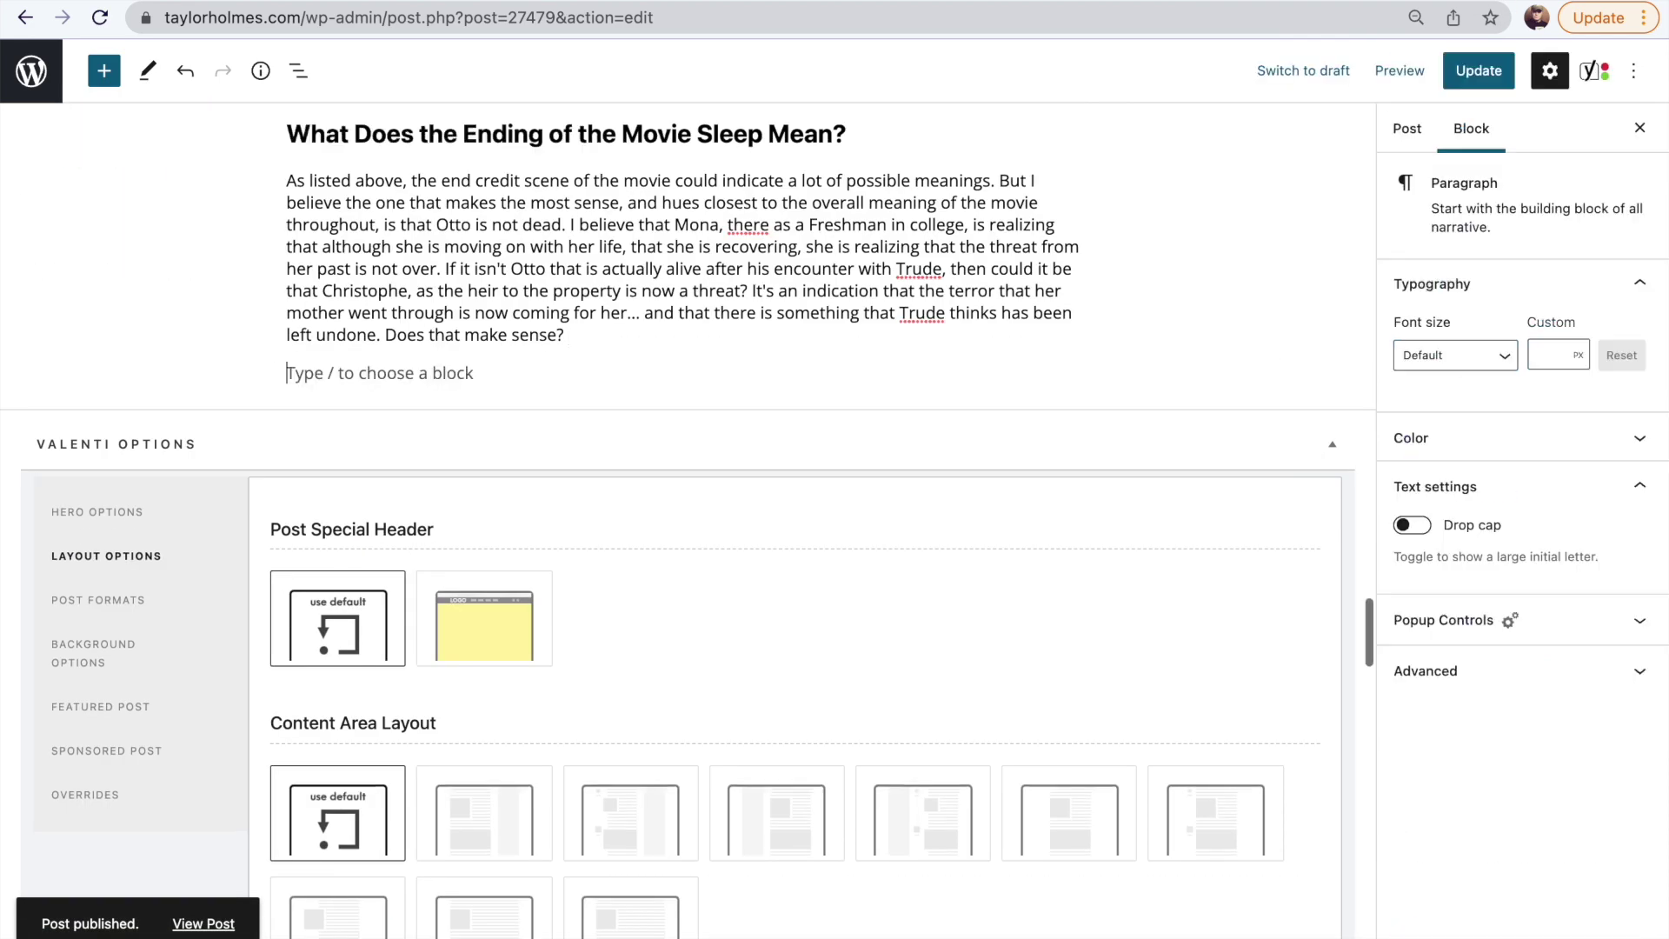
Begin a closing paragraph with "I mean, I could be wrong here - maybe I didn't understand this movie nearly as well as".
type("maybe I didn't understand this movie nearly as well as")
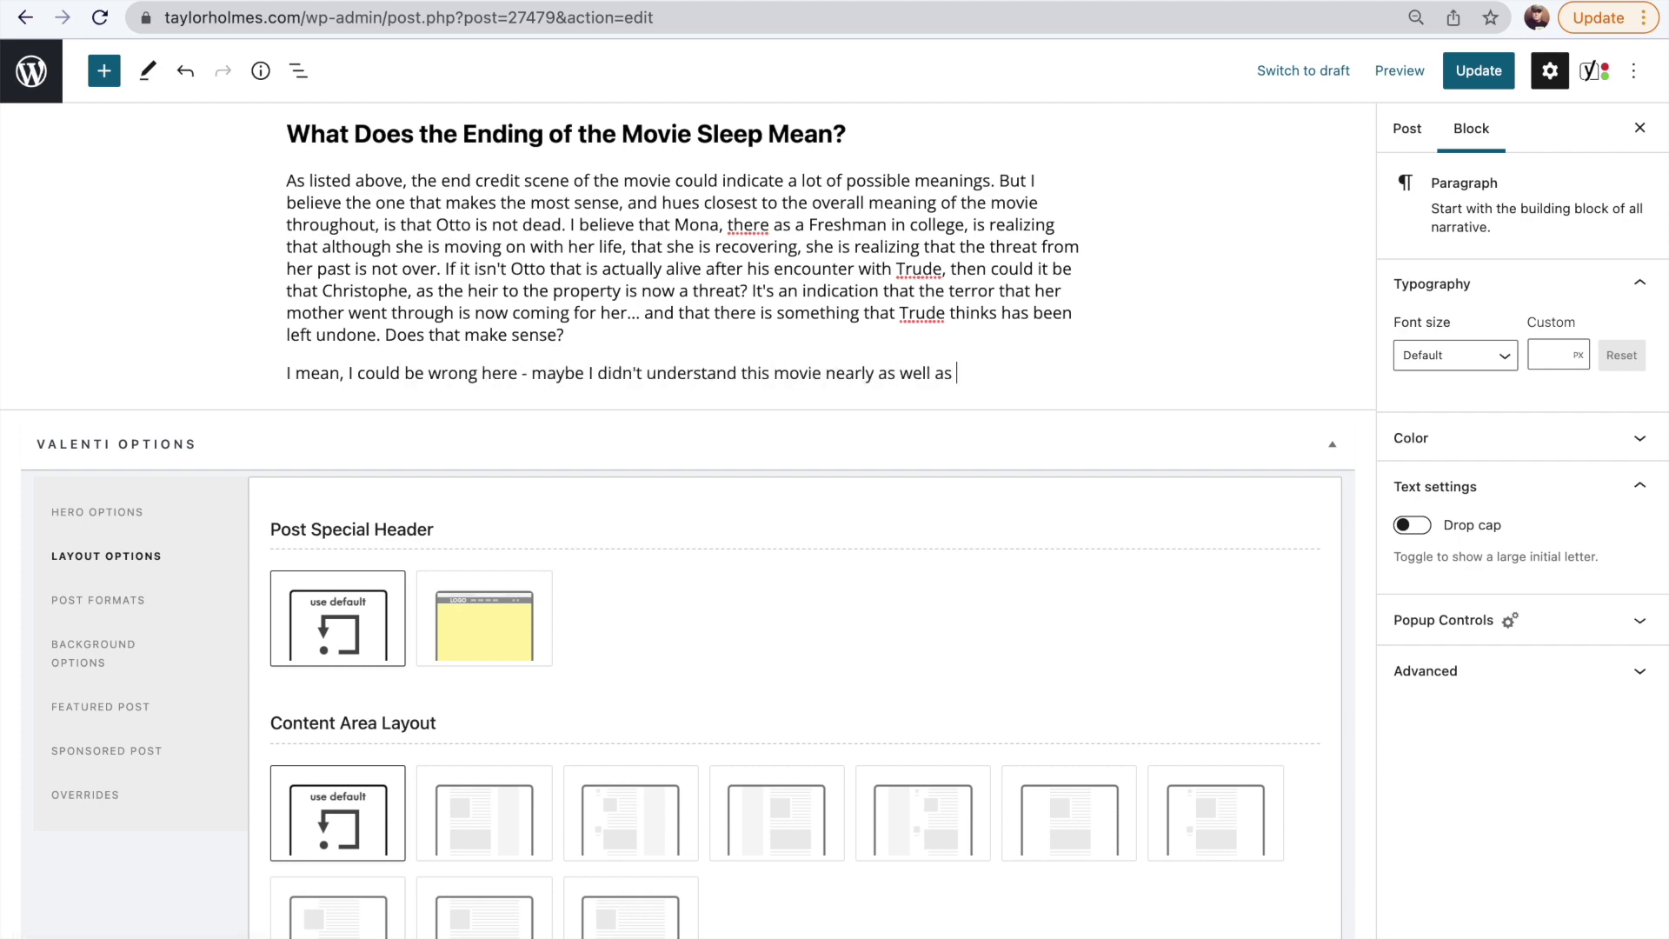
key("super+v")
key("super+z")
Append the name copied from the image caption and "did, but I did grapple with it quite a bit. What did you guys think of the movie".
scroll(551, 374, "up", 10)
left_click_drag(398, 484, 483, 484)
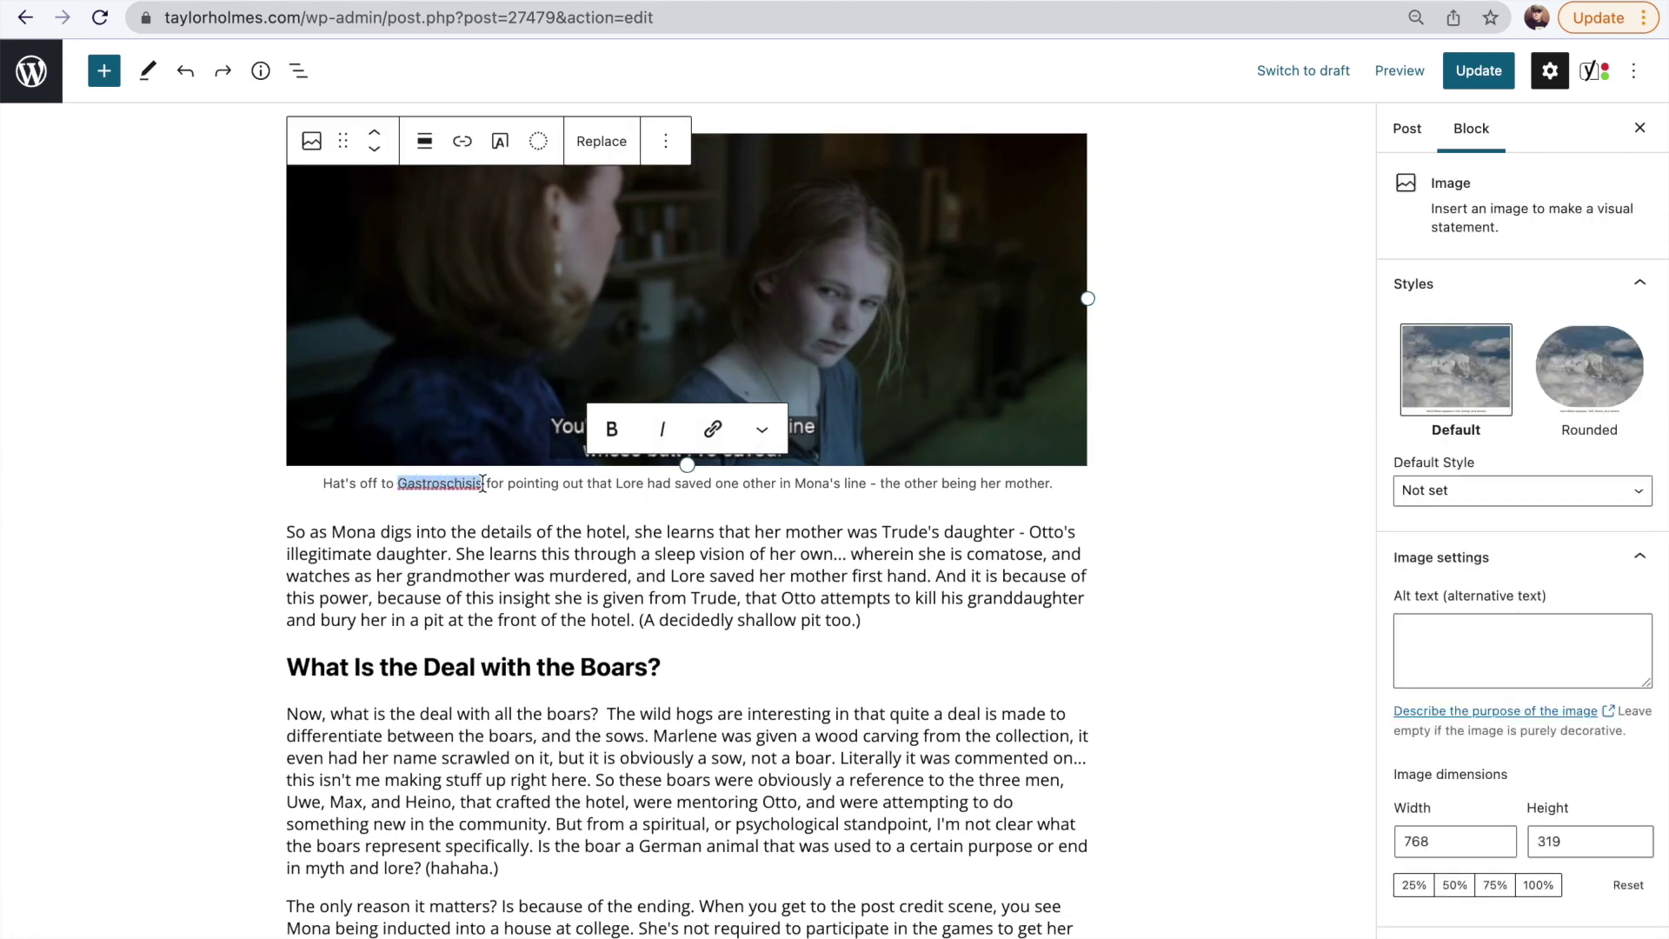
key("super+c")
scroll(687, 522, "down", 15)
left_click(974, 327)
key("super+v")
type("? did")
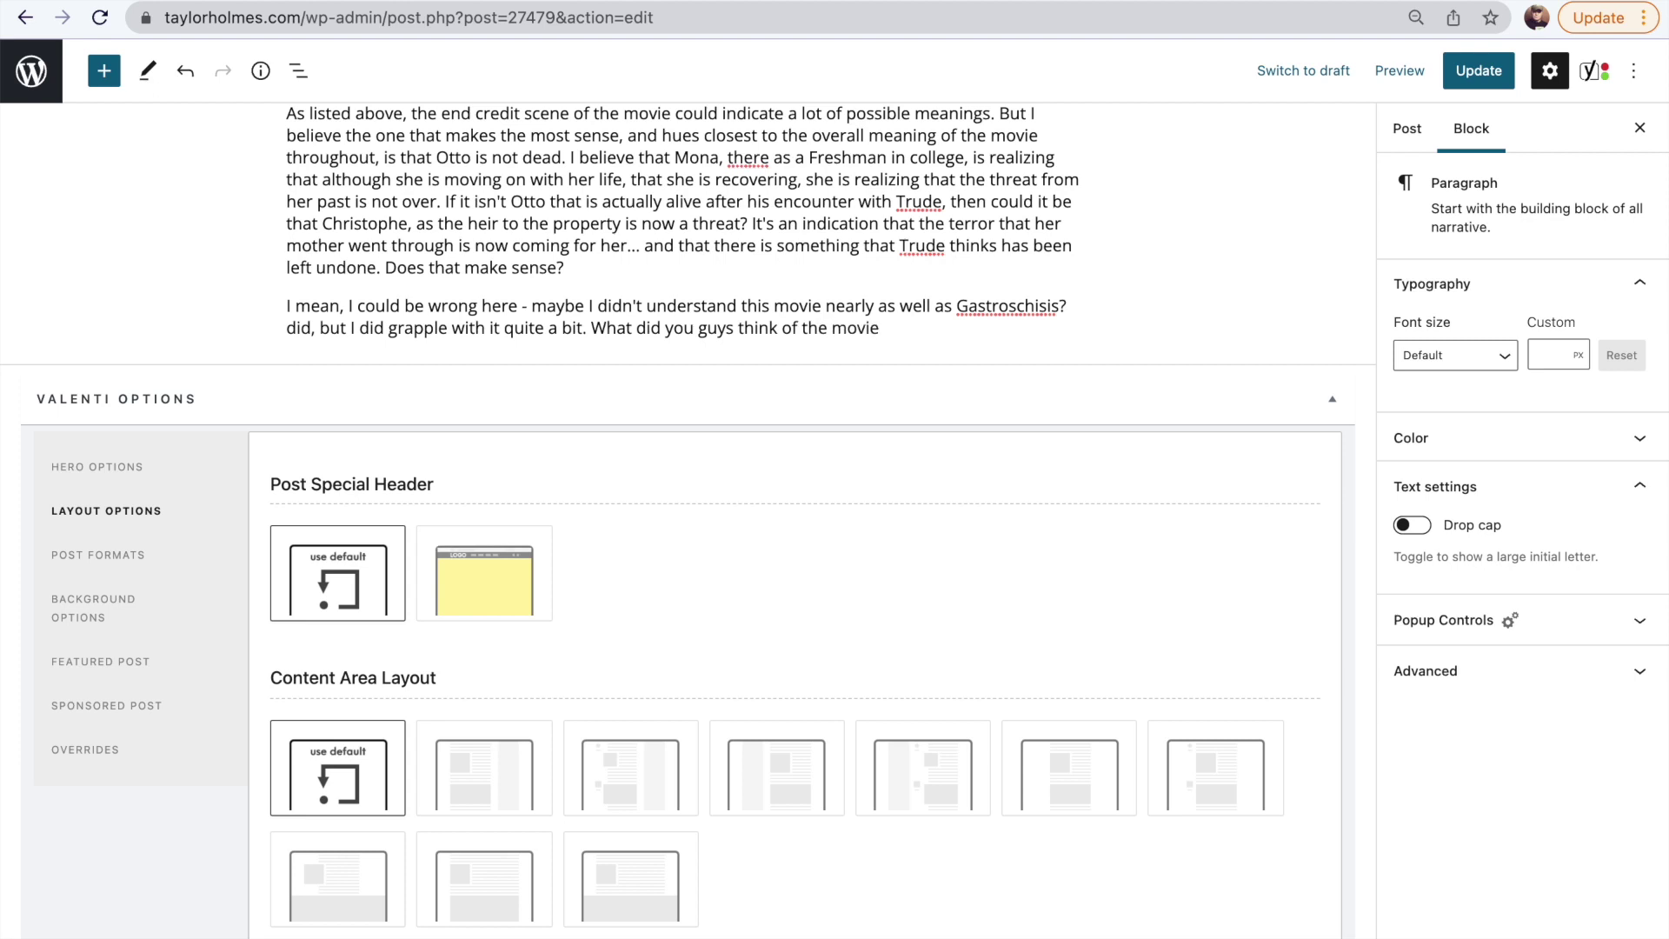
End the paragraph with "What could the ending of the movie possibly mean? Let's talk about it in the comments section together." and update the post.
type("the ending of the movie possibly mean? Let's talk about it in the comments section t")
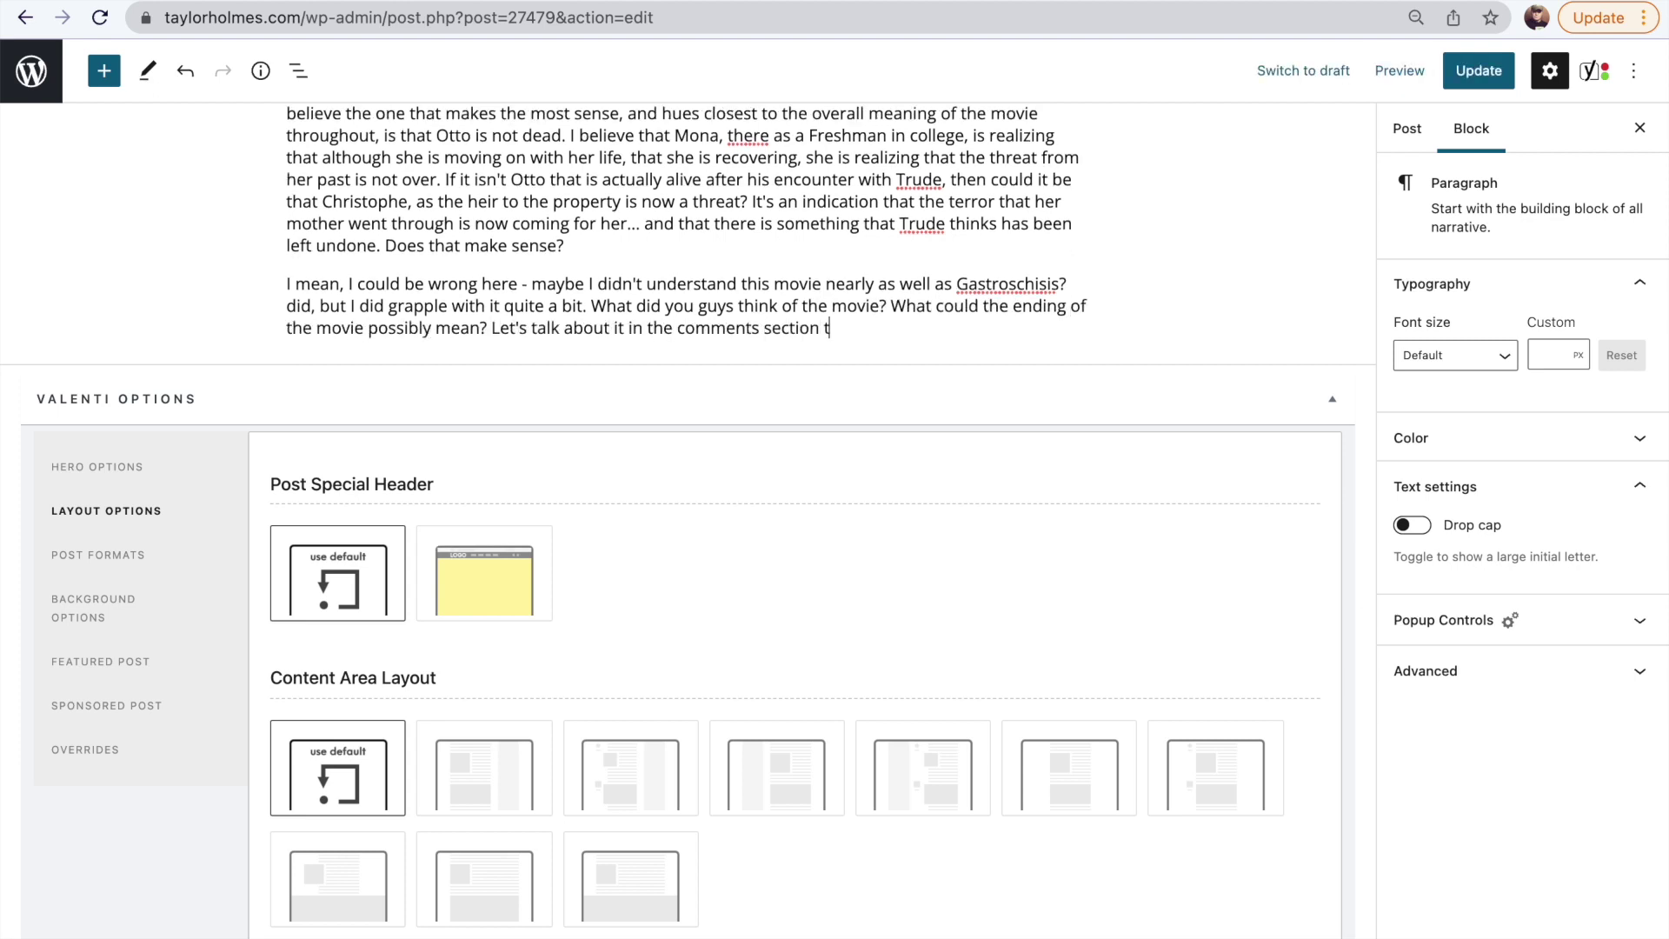
type("ogether.")
left_click(1479, 71)
Open taylorholmes.com in a new tab and review the published Sleep post's text, trailer and images.
key("super+t")
type("taylorholmes.com")
key("Return")
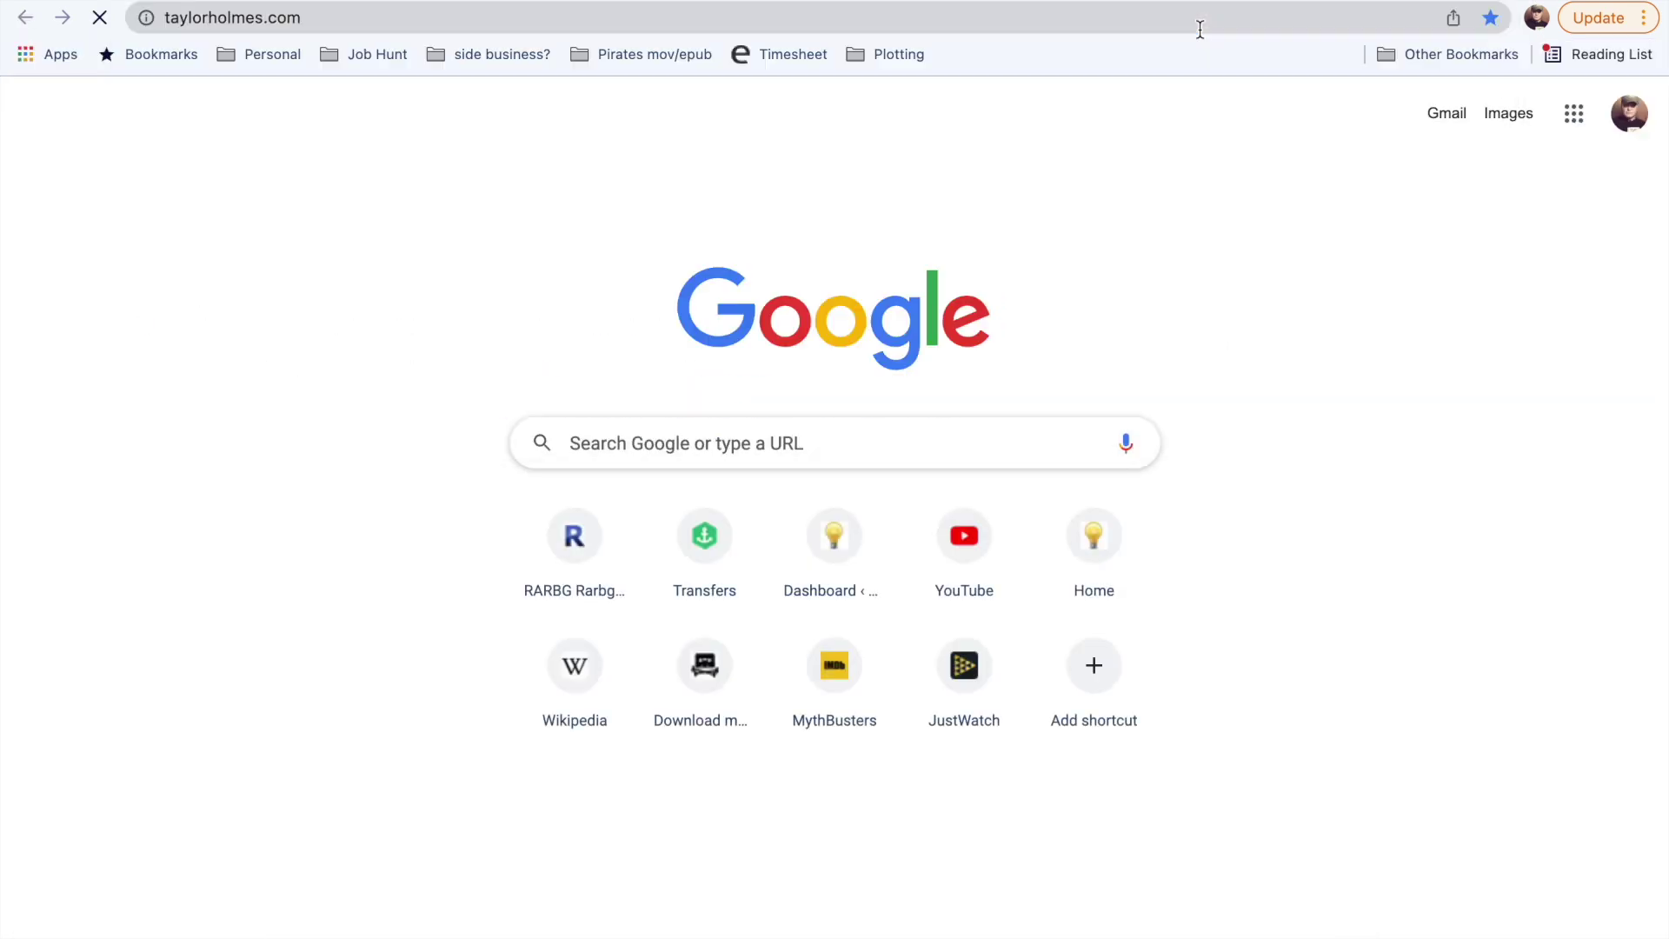
scroll(936, 313, "down", 5)
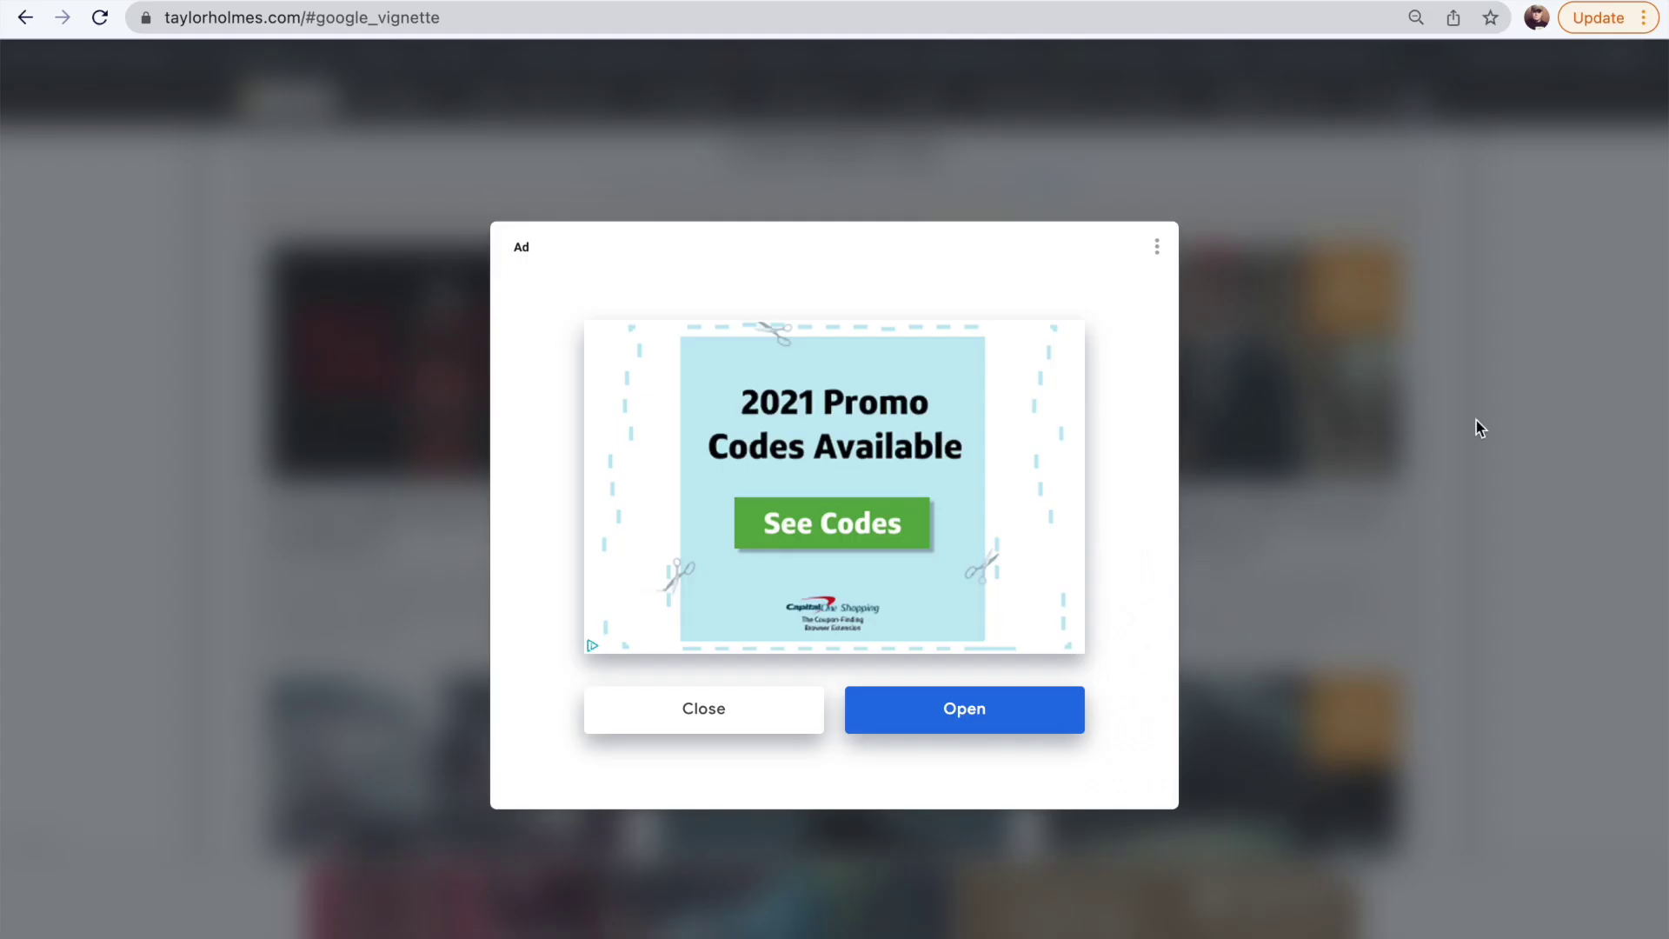
scroll(1363, 640, "down", 15)
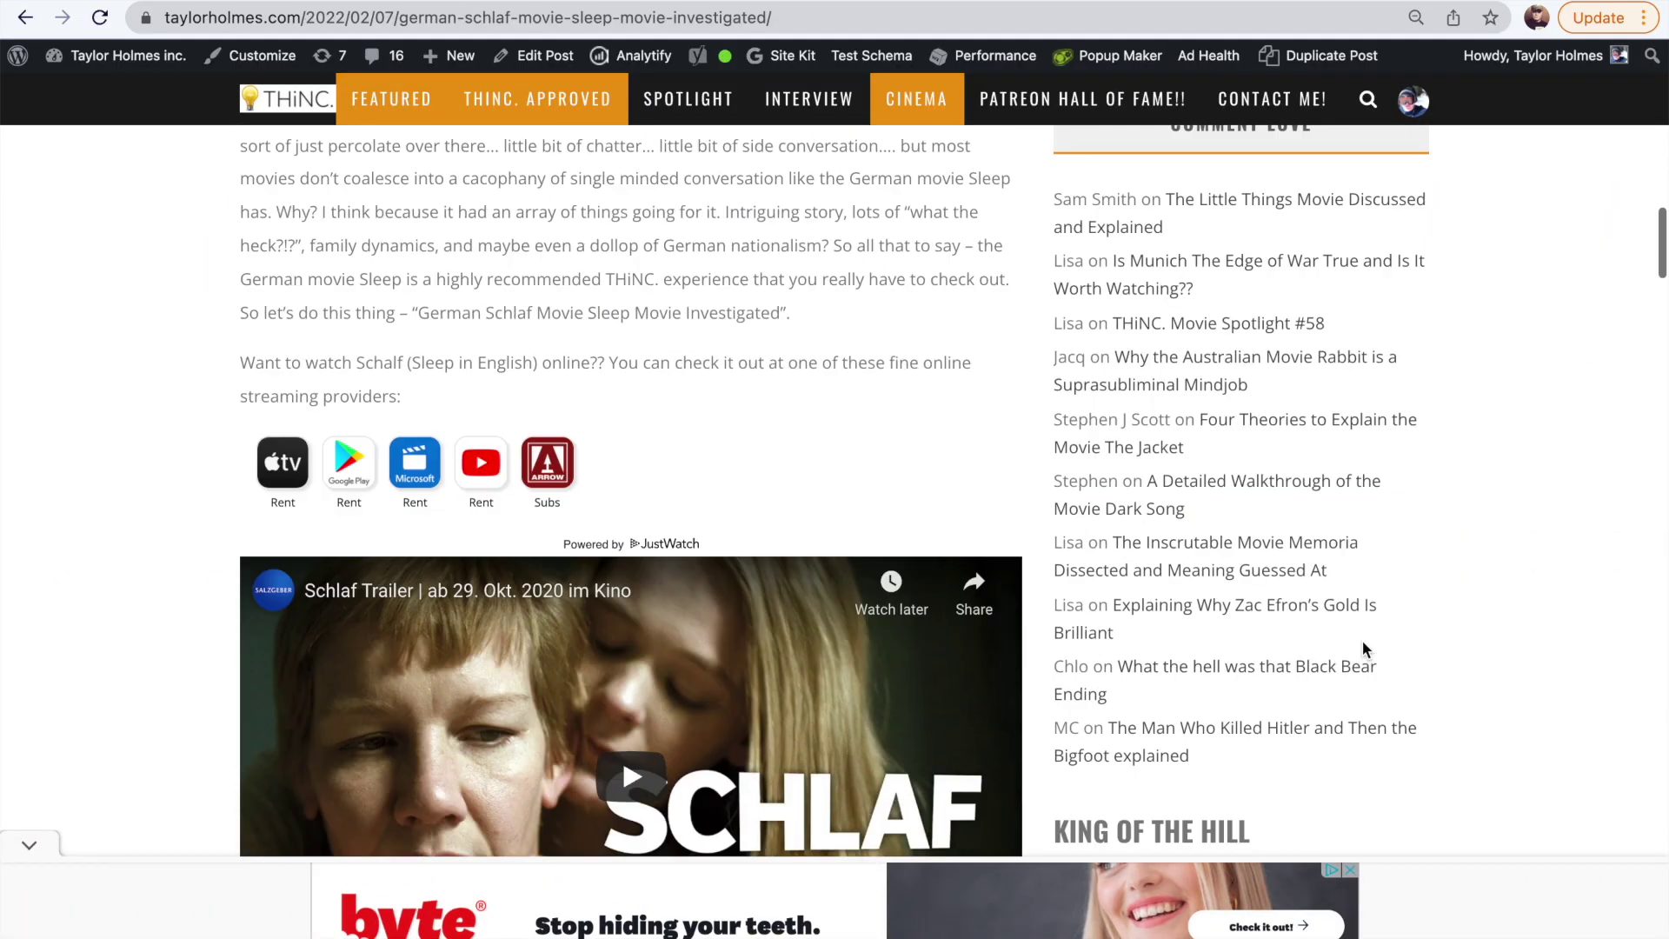
scroll(1363, 649, "down", 20)
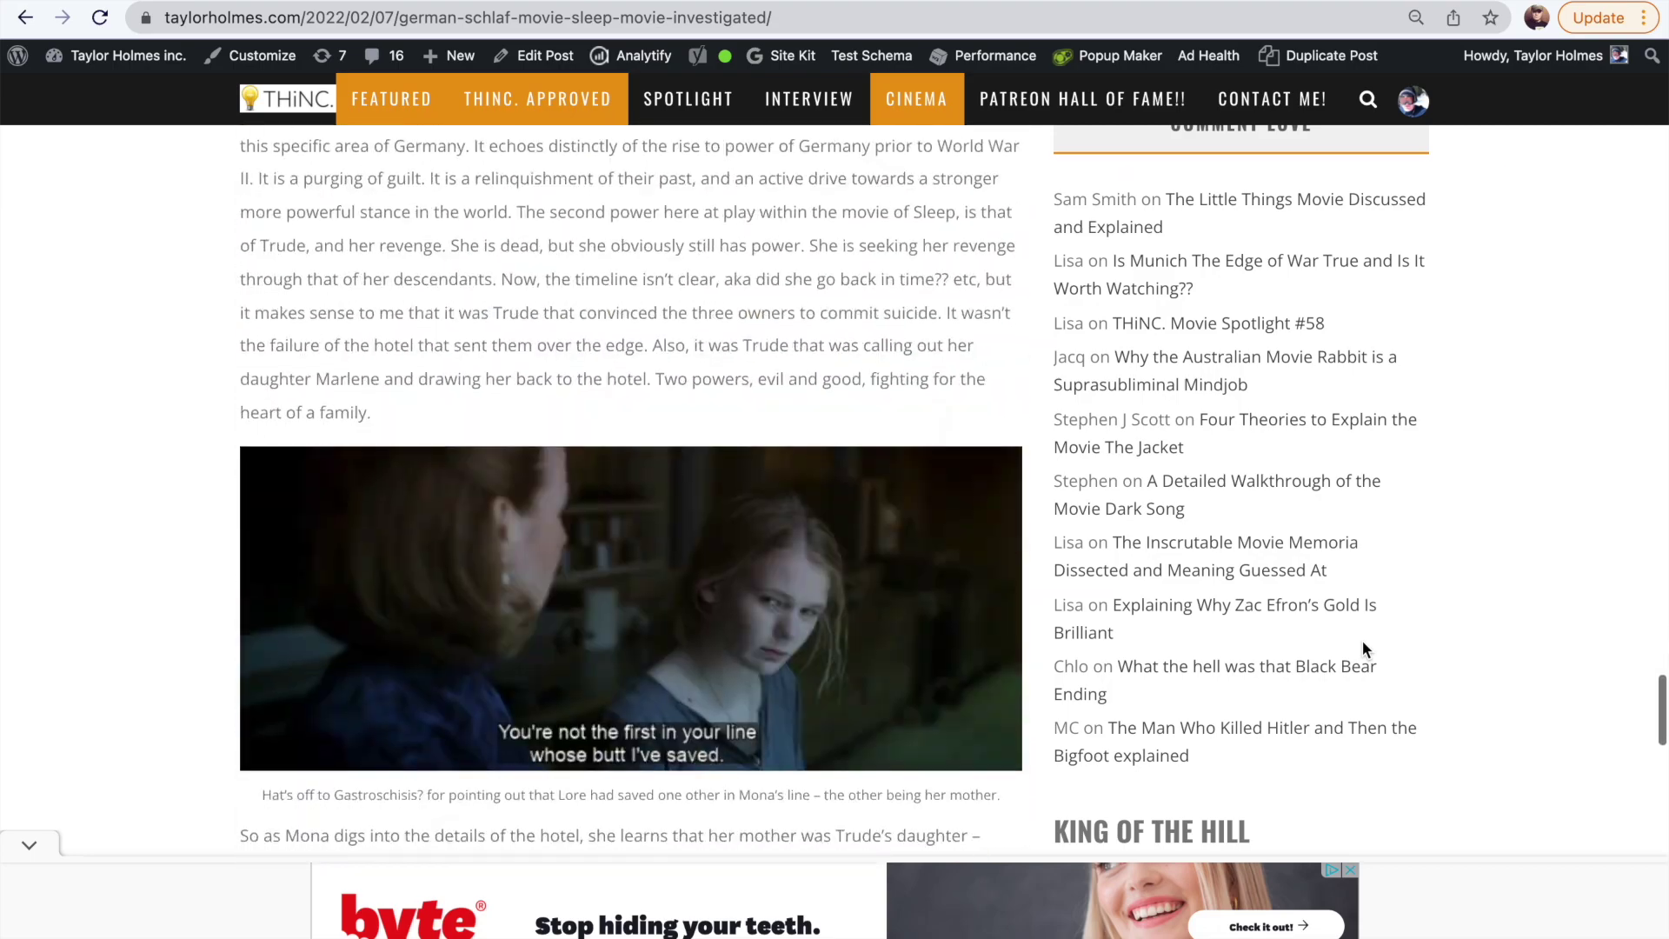
scroll(1341, 640, "down", 2)
key("super+shift+5")
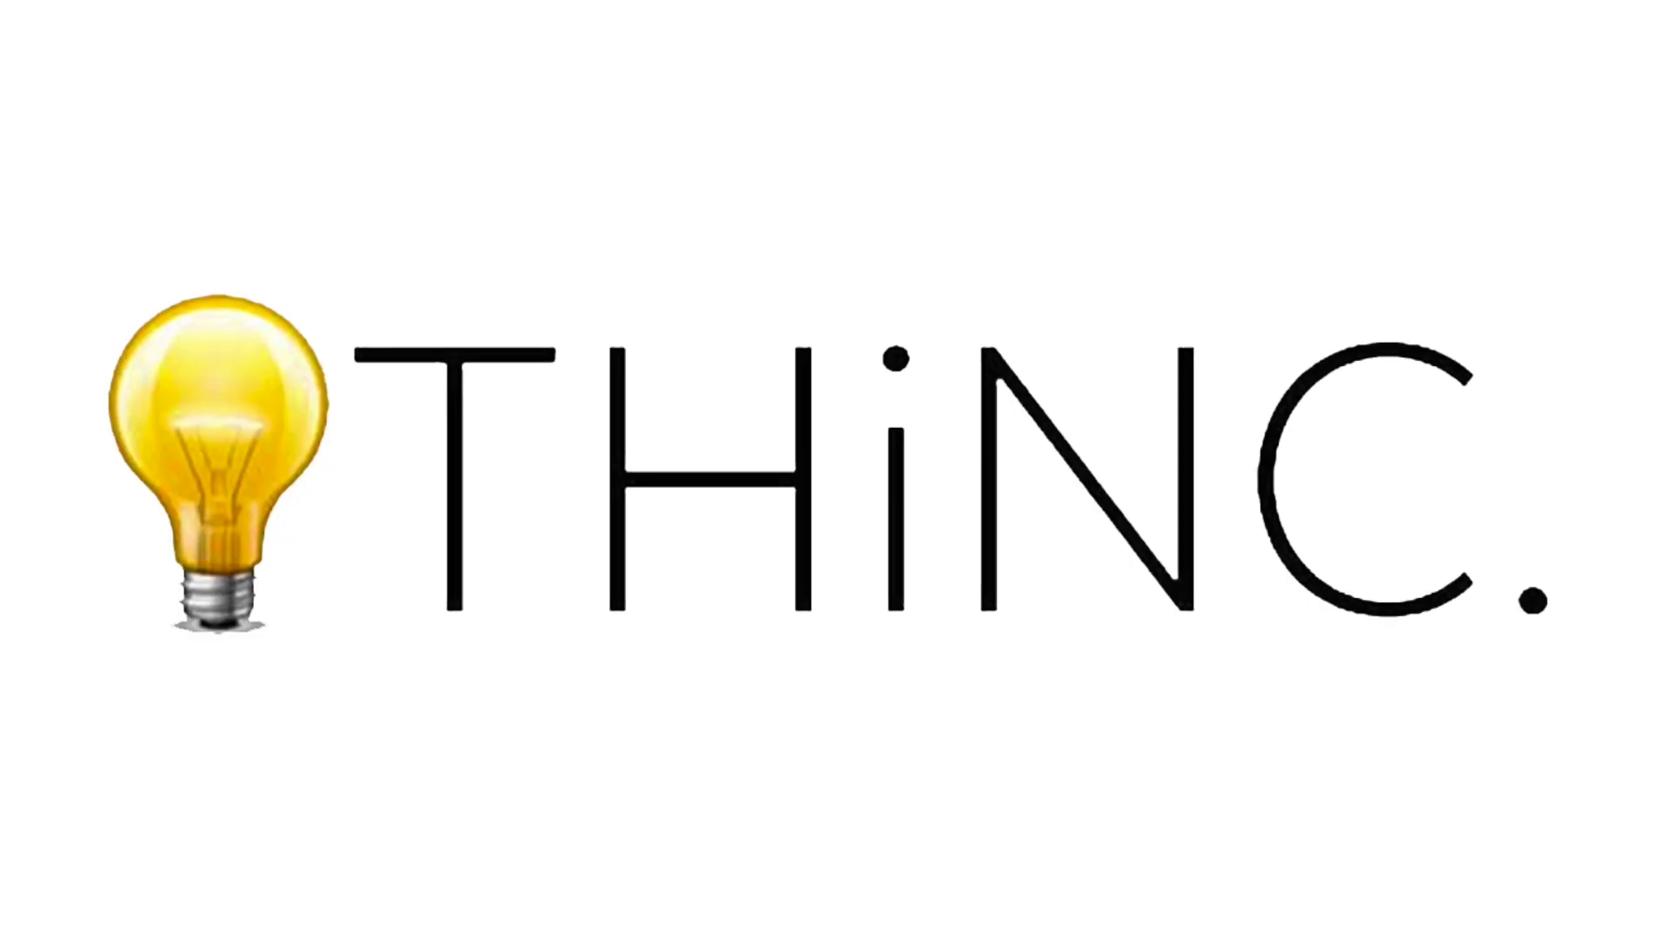